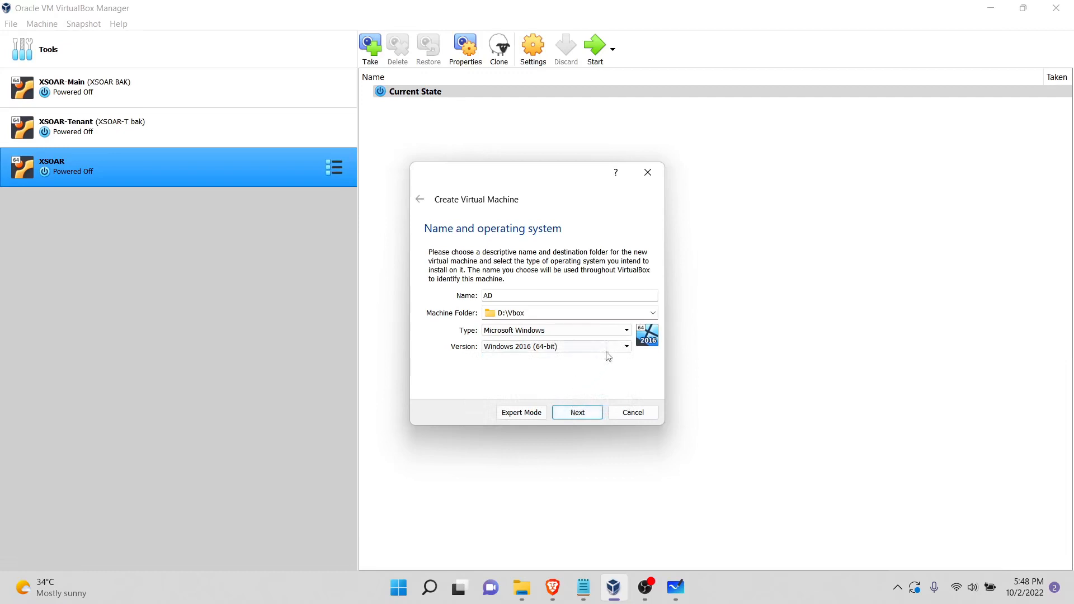
Step: Accept the AD virtual machine's name and operating system and set its memory to 3069 MB
{"action": "left_click", "coordinate": [585, 413]}
{"action": "left_click", "coordinate": [593, 418]}
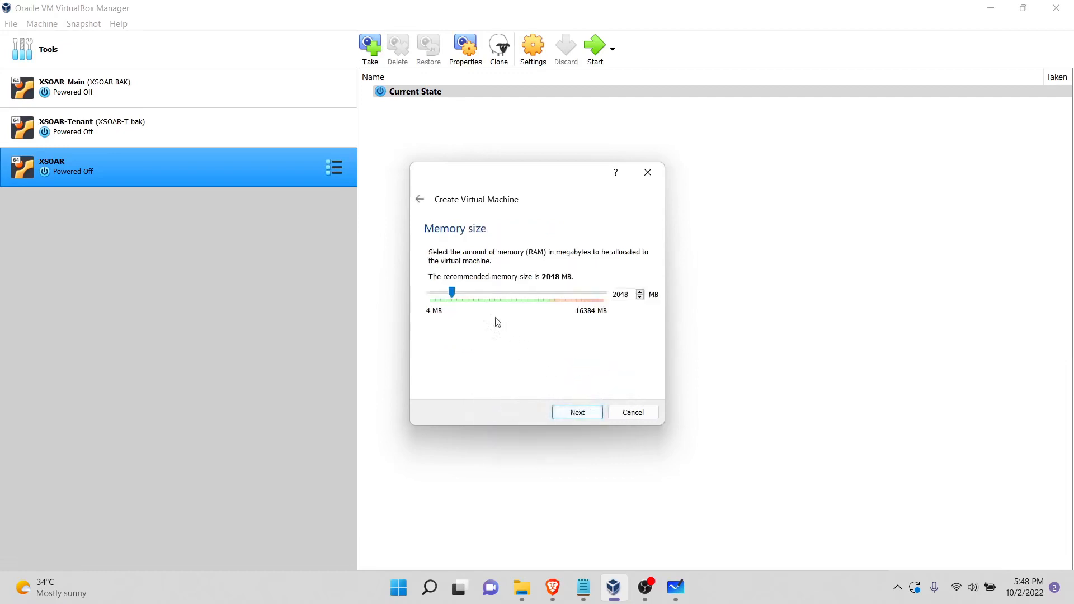
{"action": "left_click_drag", "start_coordinate": [452, 290], "coordinate": [463, 290]}
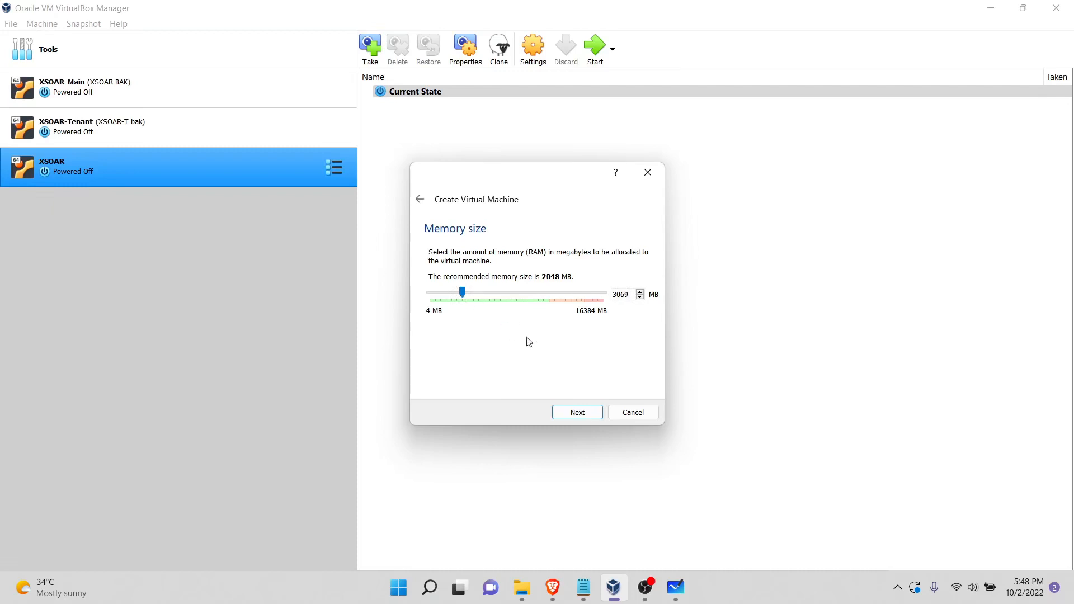
{"action": "left_click", "coordinate": [584, 415]}
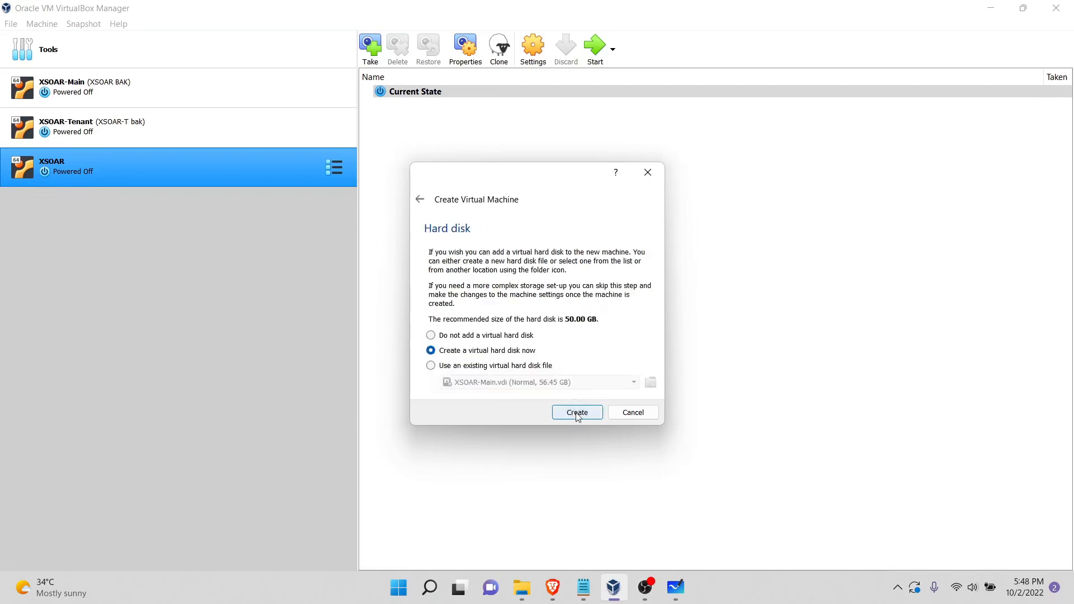
Step: Create a dynamically allocated 50.00 GB virtual hard disk for the new machine at D:\Vbox\AD\AD.vdi
{"action": "left_click", "coordinate": [580, 416]}
{"action": "left_click", "coordinate": [595, 429]}
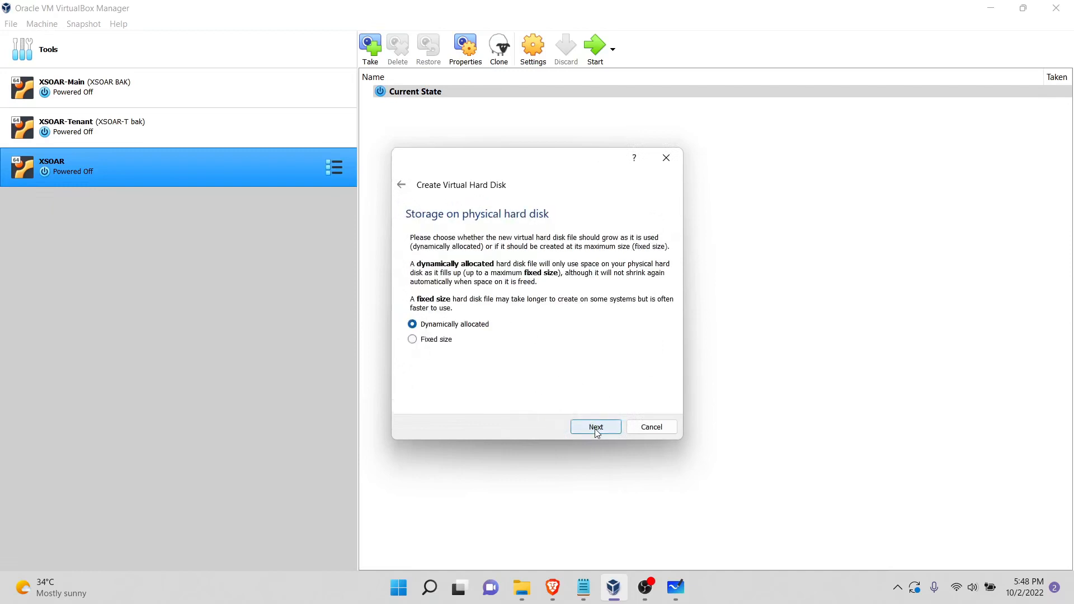
{"action": "left_click", "coordinate": [599, 429]}
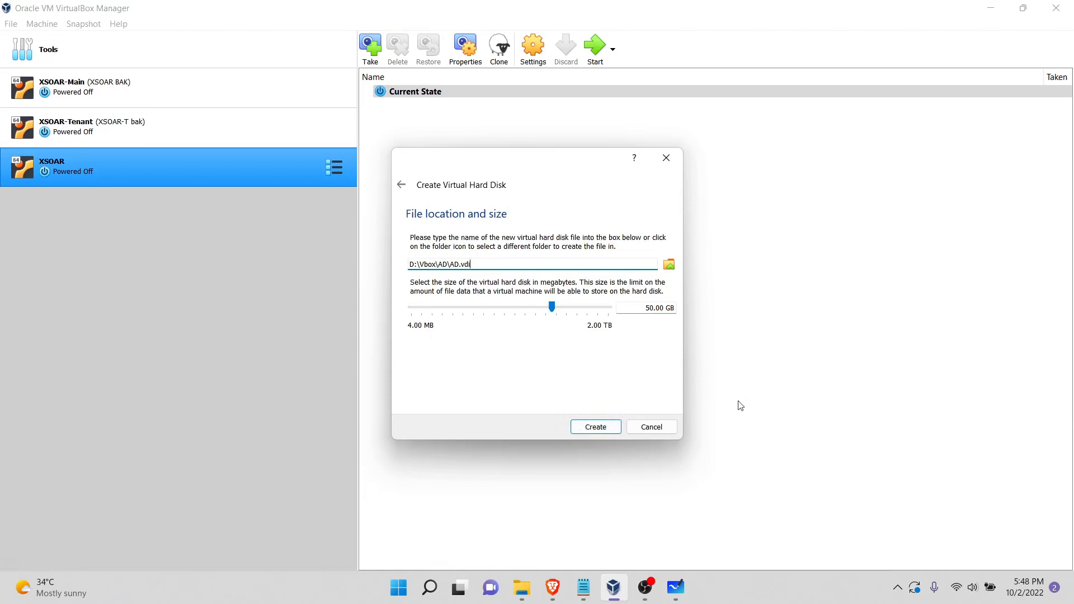
{"action": "left_click", "coordinate": [602, 433]}
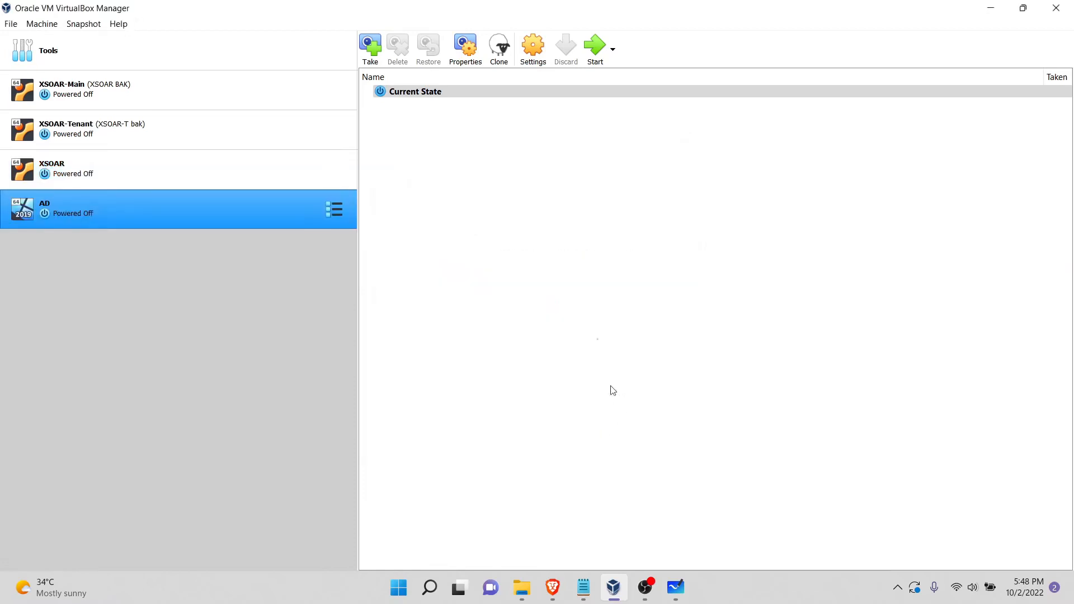
Step: Start the AD virtual machine from the 17763.253 Windows Server evaluation disc image and maximize its window
{"action": "left_click", "coordinate": [592, 51]}
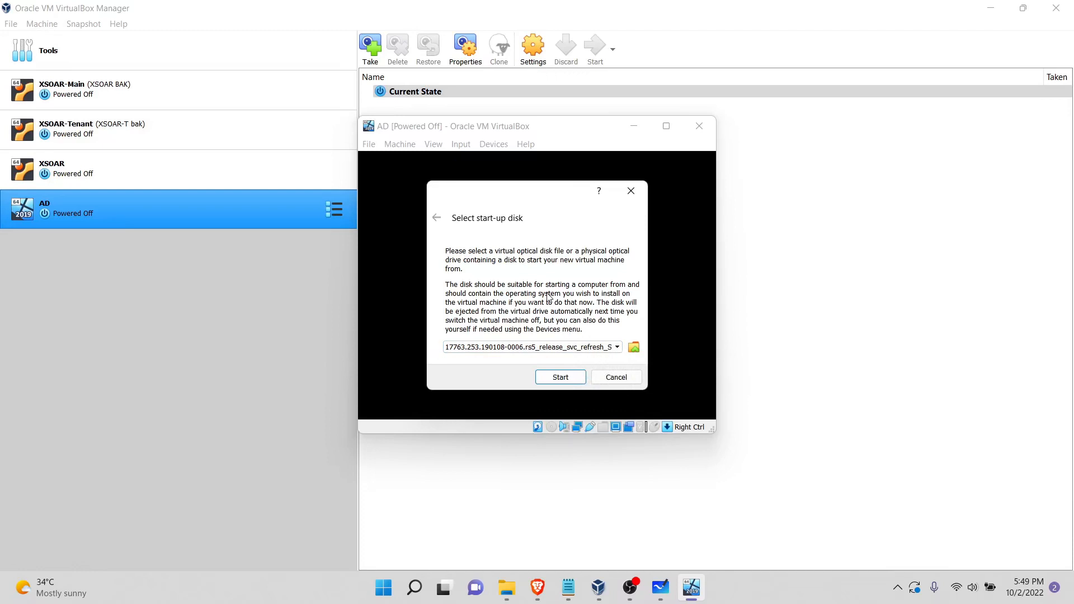
{"action": "left_click", "coordinate": [572, 376]}
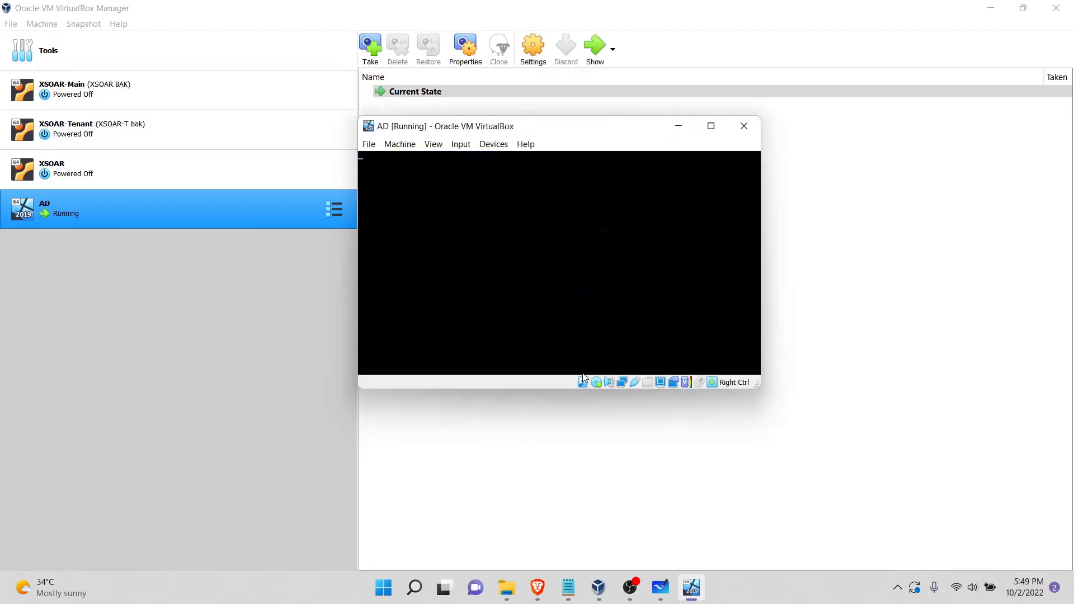
{"action": "left_click", "coordinate": [711, 127]}
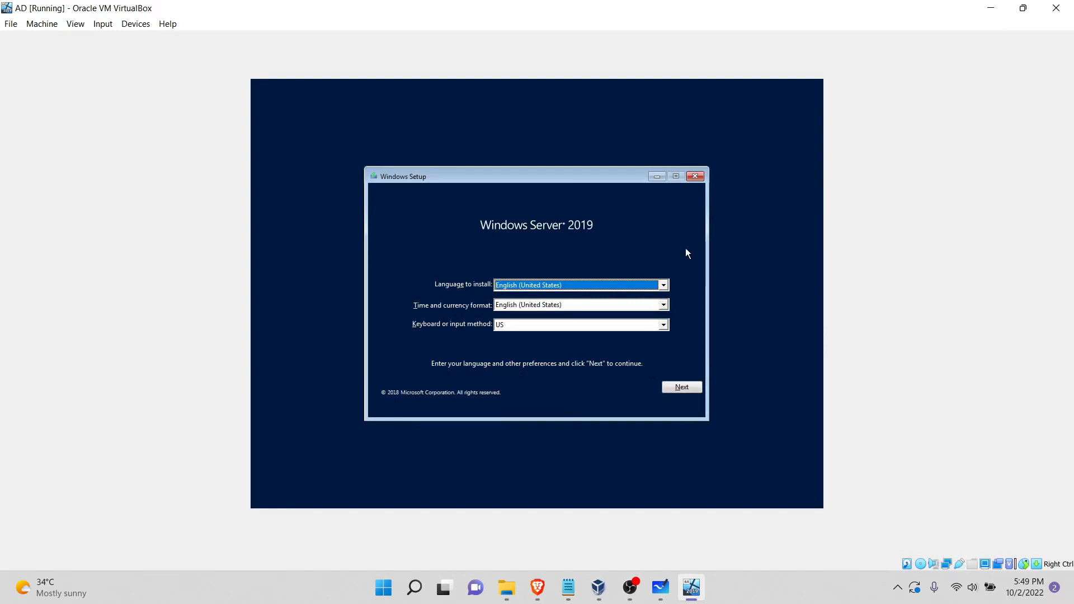
Step: Begin Windows Setup with English (United States) and US keyboard, choosing Windows Server 2019 Standard Evaluation (Desktop Experience)
{"action": "left_click", "coordinate": [694, 391]}
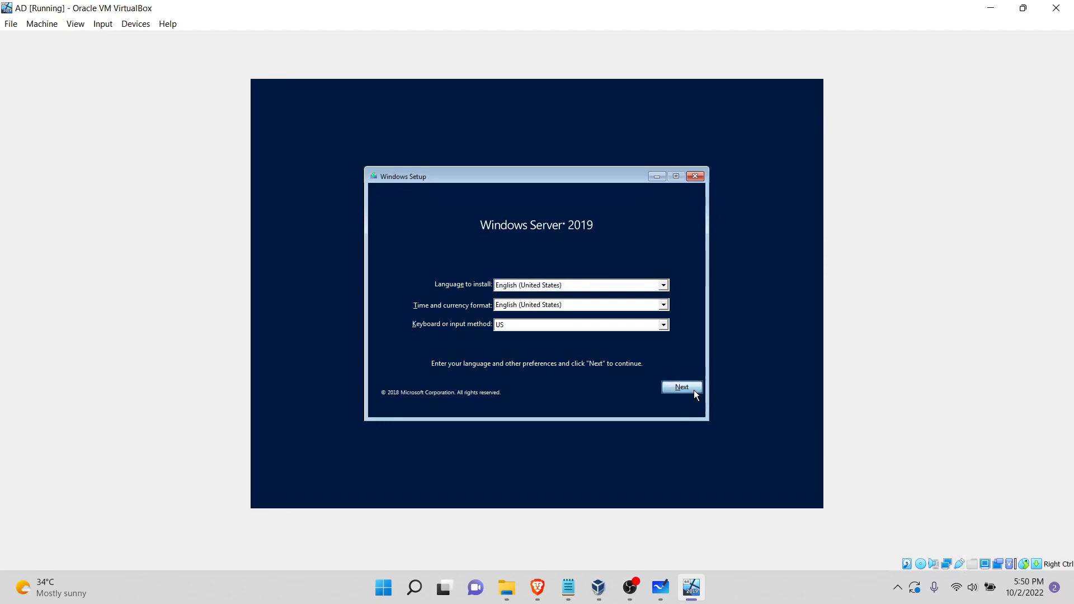
{"action": "left_click", "coordinate": [536, 300]}
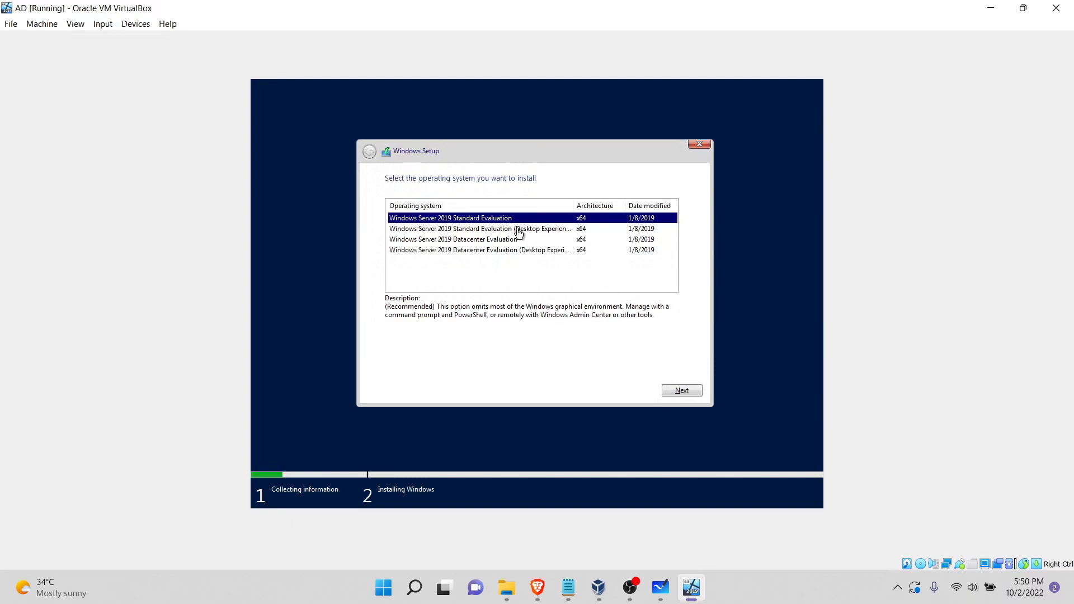
{"action": "left_click", "coordinate": [519, 231]}
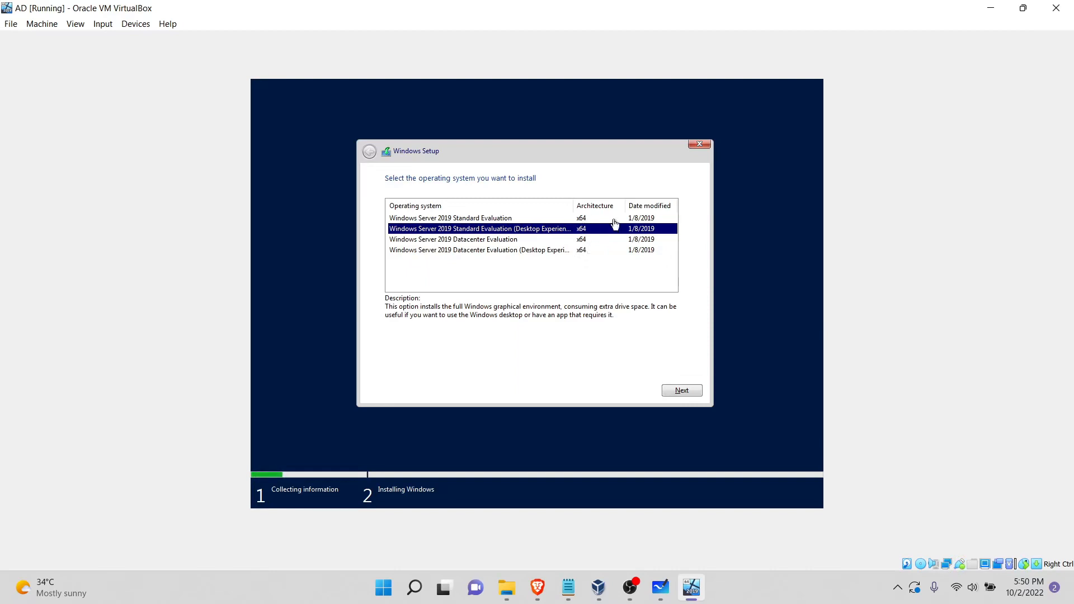
{"action": "left_click", "coordinate": [686, 394]}
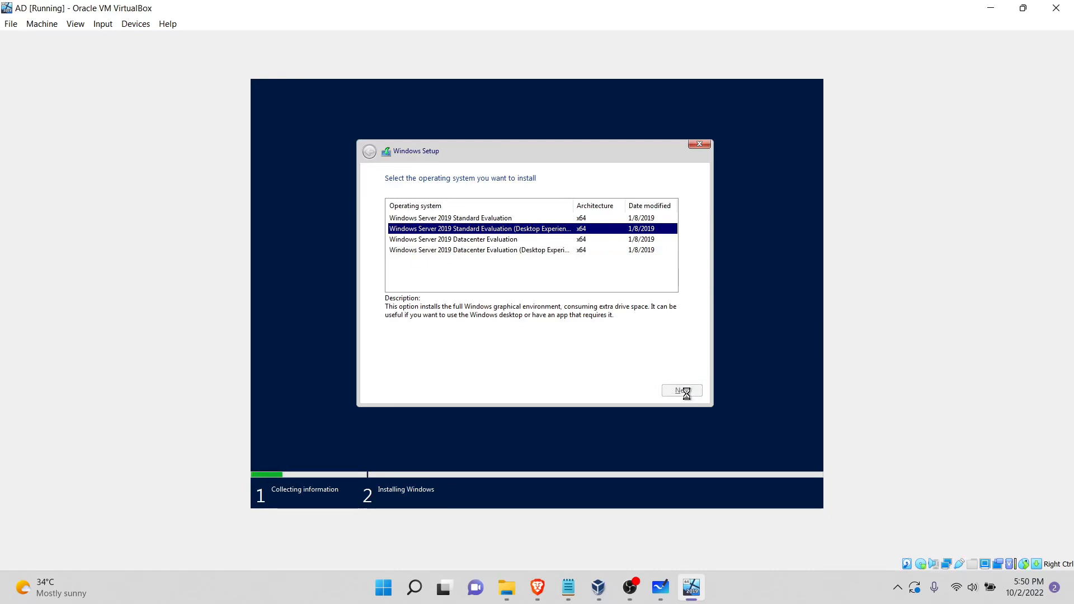
Step: Accept the license terms and choose the custom installation that installs Windows only
{"action": "left_click", "coordinate": [452, 364]}
{"action": "left_click", "coordinate": [672, 392]}
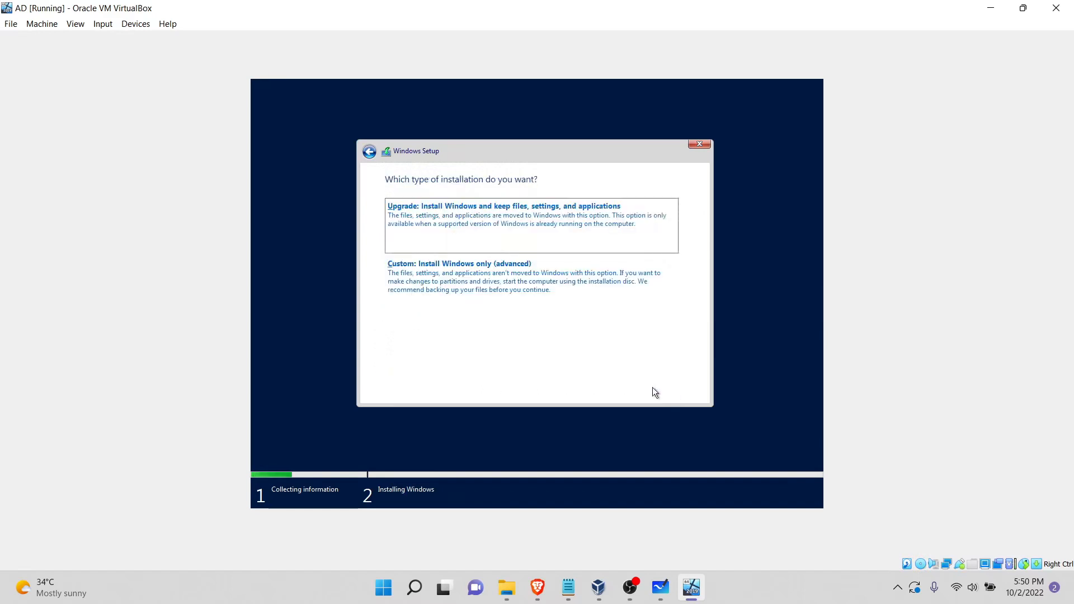
{"action": "left_click", "coordinate": [532, 292]}
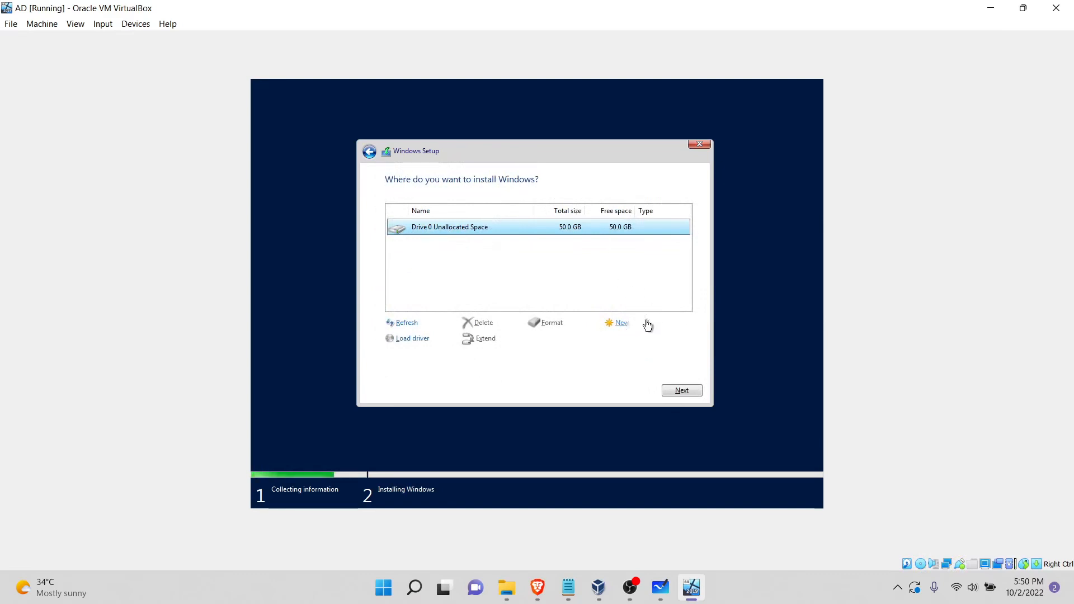
Step: Create a 51200 MB partition in Drive 0's unallocated space and start installing Windows
{"action": "left_click", "coordinate": [623, 324]}
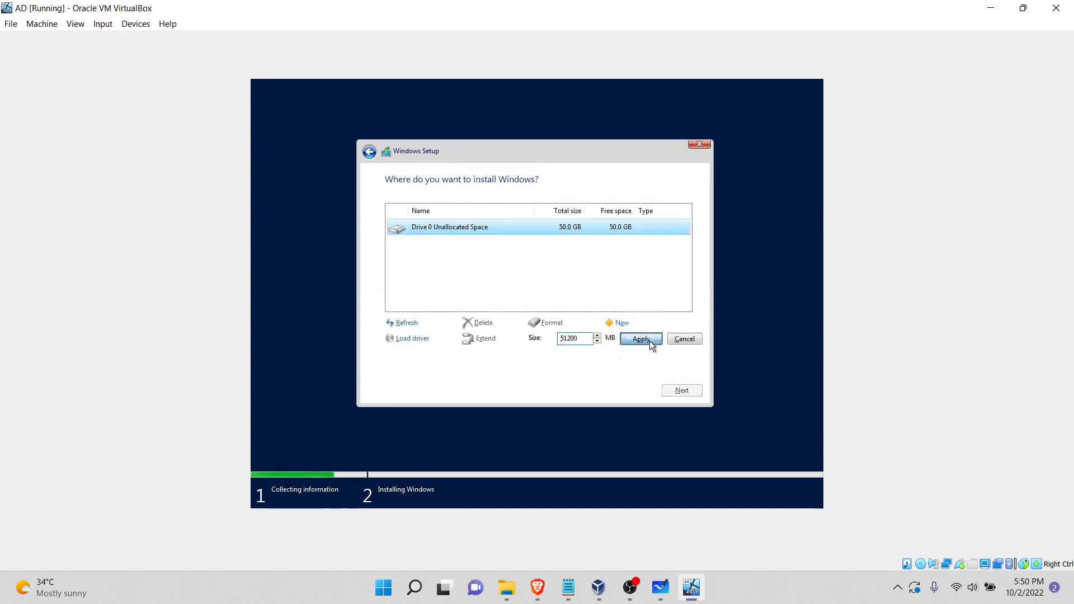
{"action": "left_click", "coordinate": [648, 339]}
{"action": "left_click", "coordinate": [623, 342]}
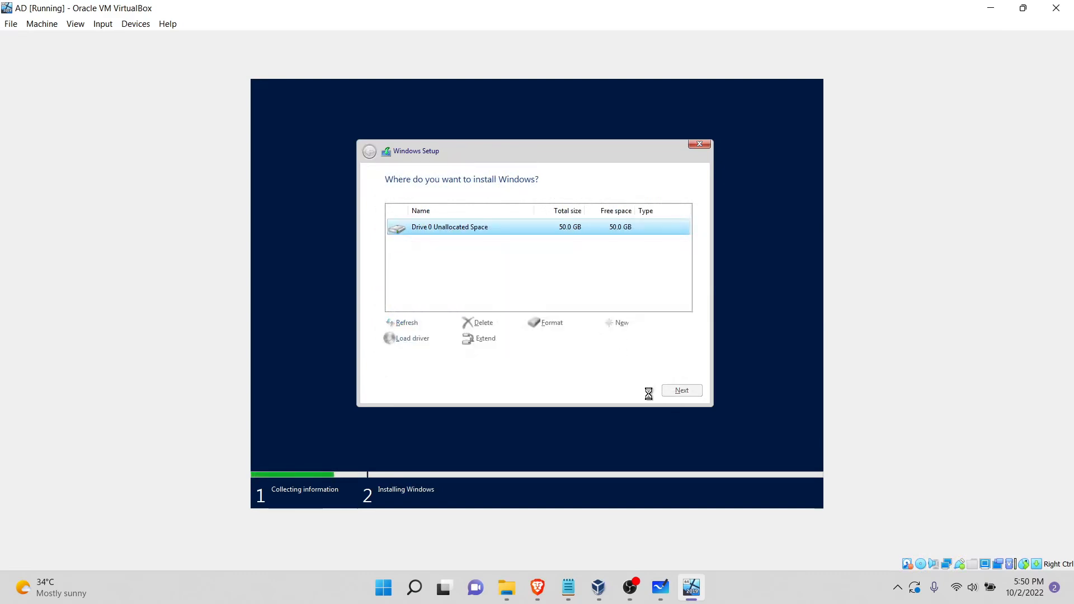
{"action": "left_click", "coordinate": [673, 392]}
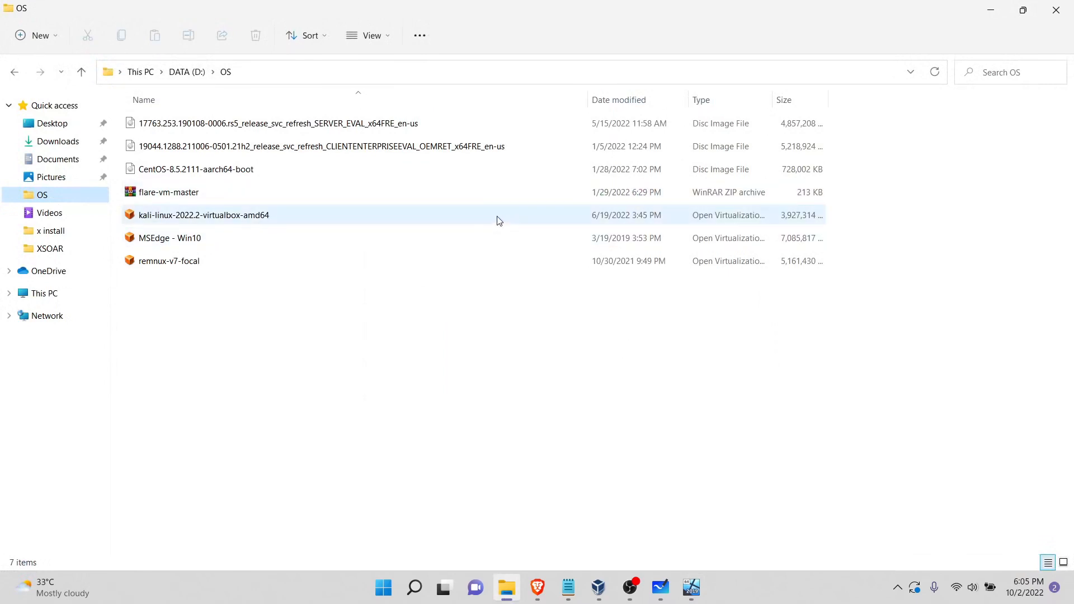
Step: Import the kali-linux-2022.2-virtualbox-amd64 appliance into D:\Vbox, including only NAT network adapter MAC addresses, and agree to its software license
{"action": "right_click", "coordinate": [237, 218]}
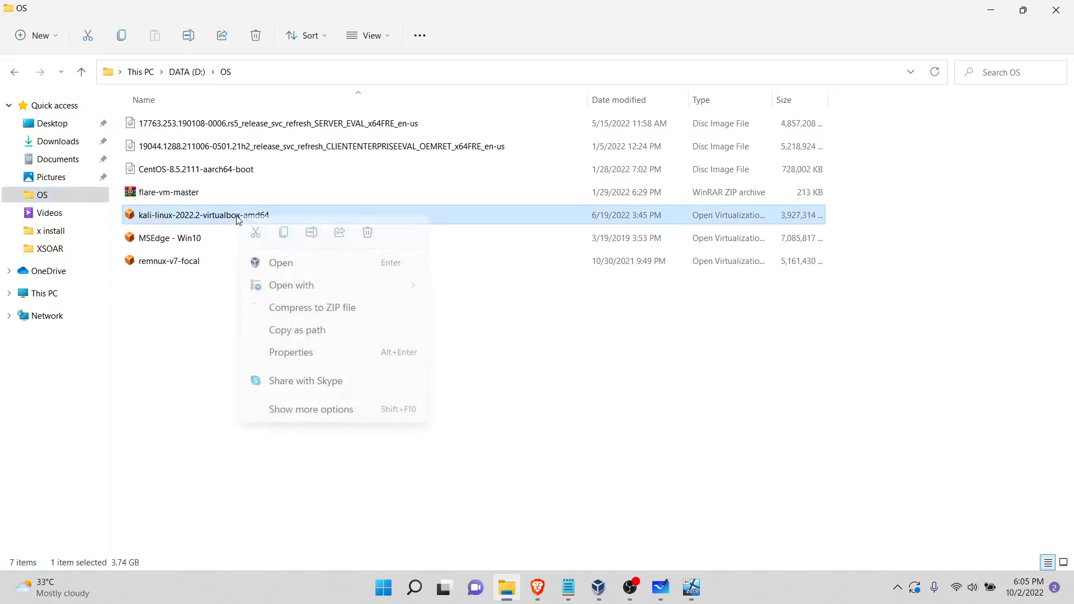
{"action": "left_click", "coordinate": [299, 265]}
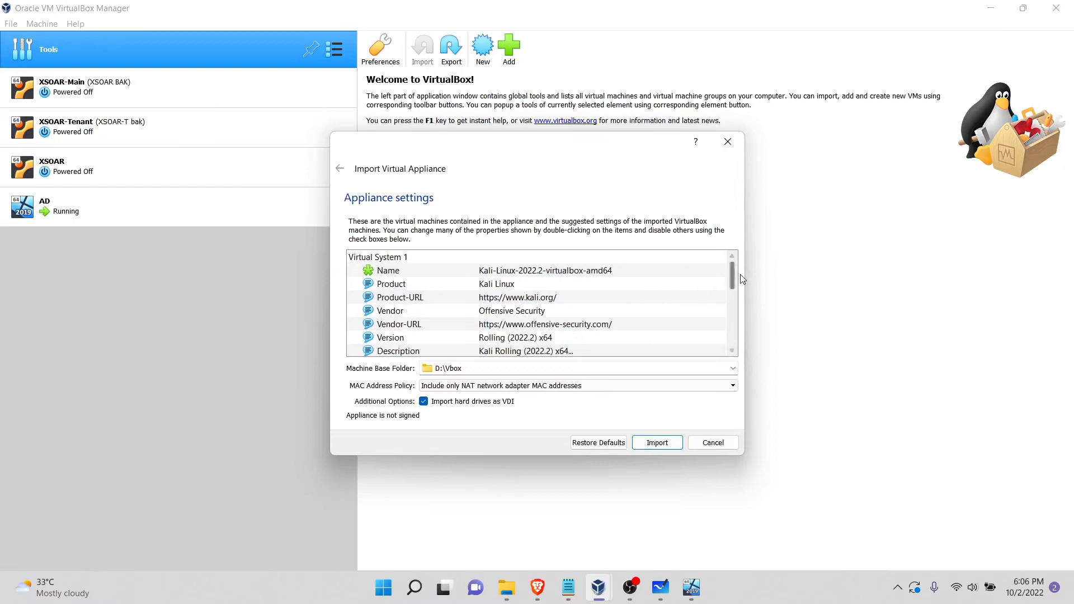
{"action": "left_click_drag", "start_coordinate": [735, 274], "coordinate": [733, 330]}
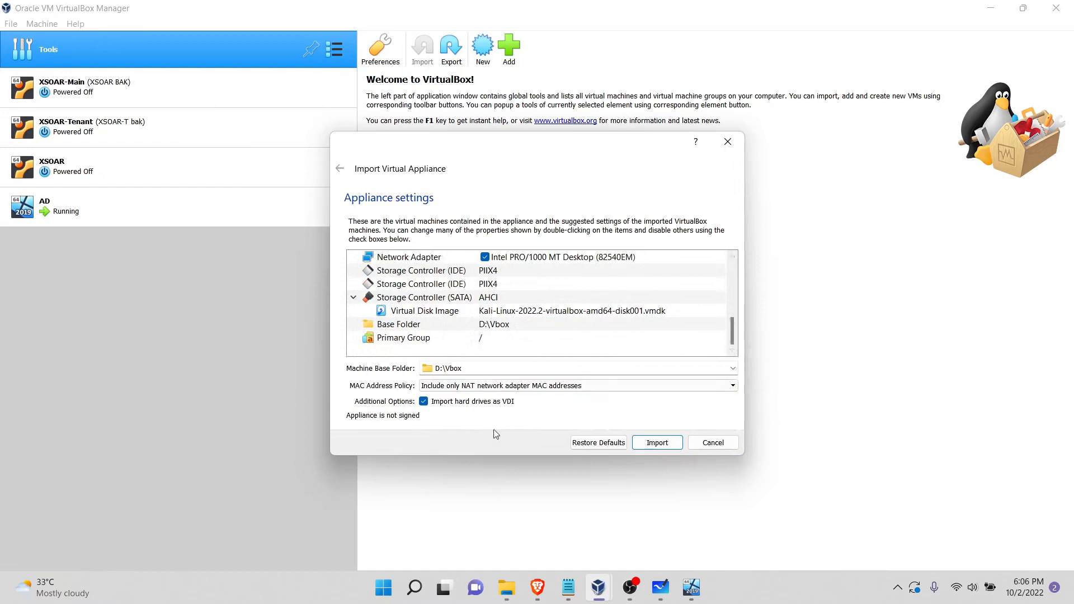
{"action": "left_click", "coordinate": [554, 387]}
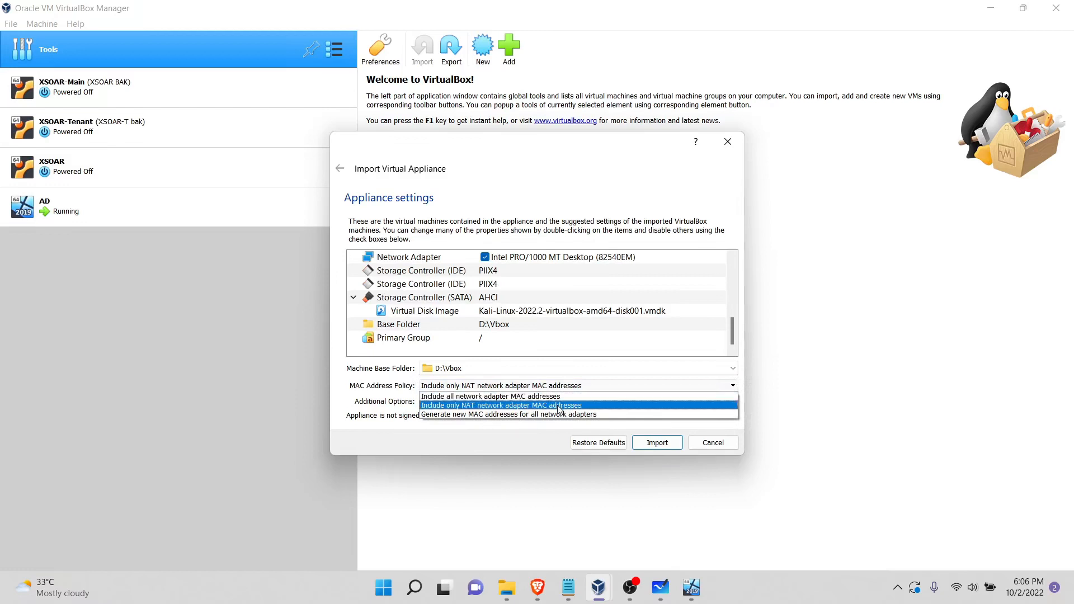
{"action": "left_click", "coordinate": [557, 405]}
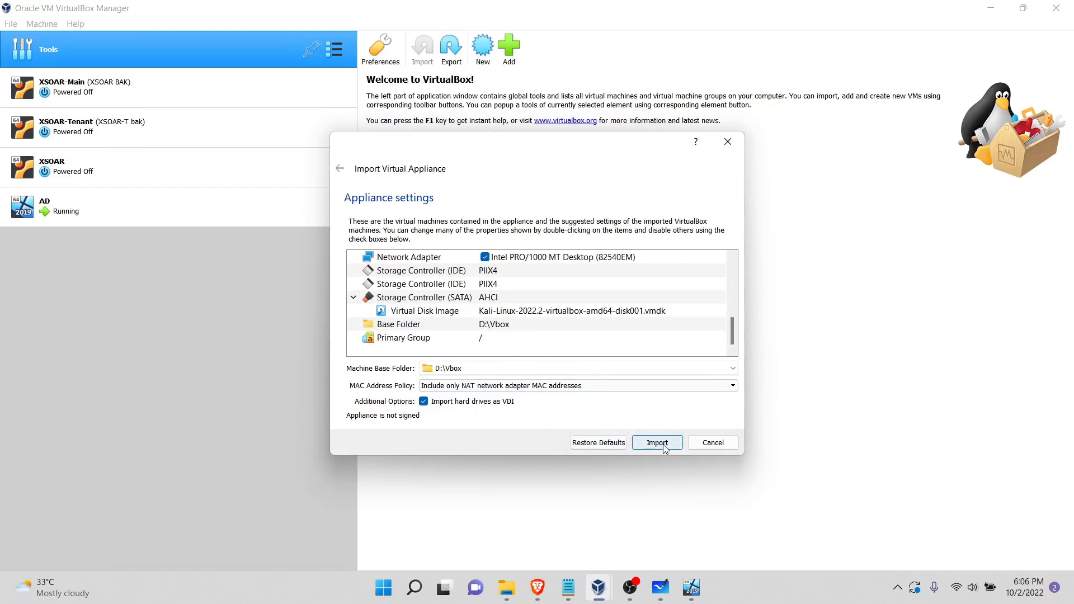
{"action": "scroll", "coordinate": [686, 328], "scroll_direction": "up", "scroll_amount": 5}
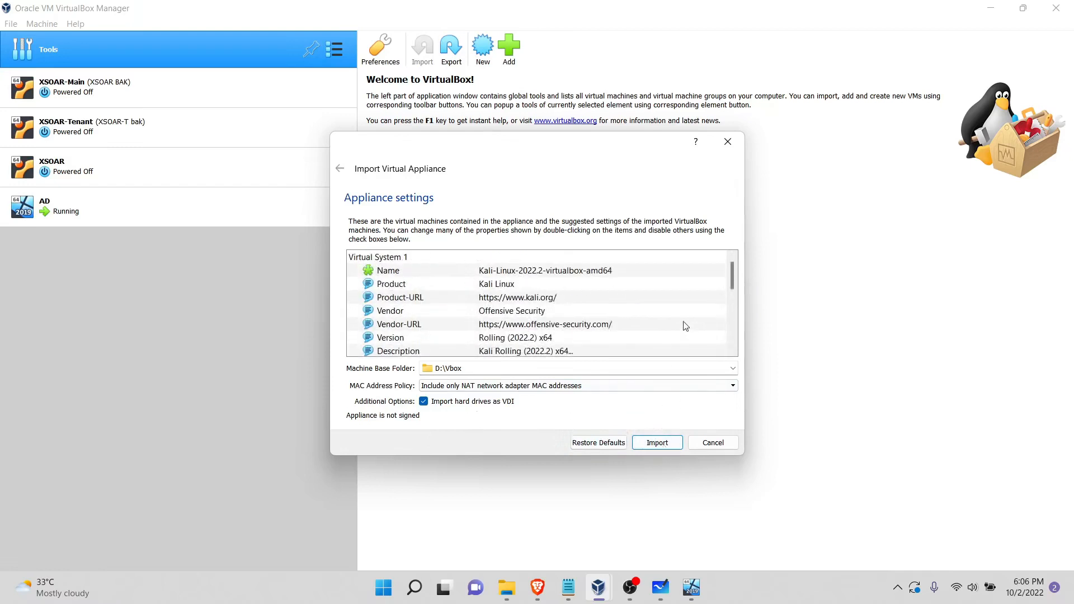
{"action": "scroll", "coordinate": [686, 326], "scroll_direction": "down", "scroll_amount": 5}
{"action": "left_click", "coordinate": [656, 448]}
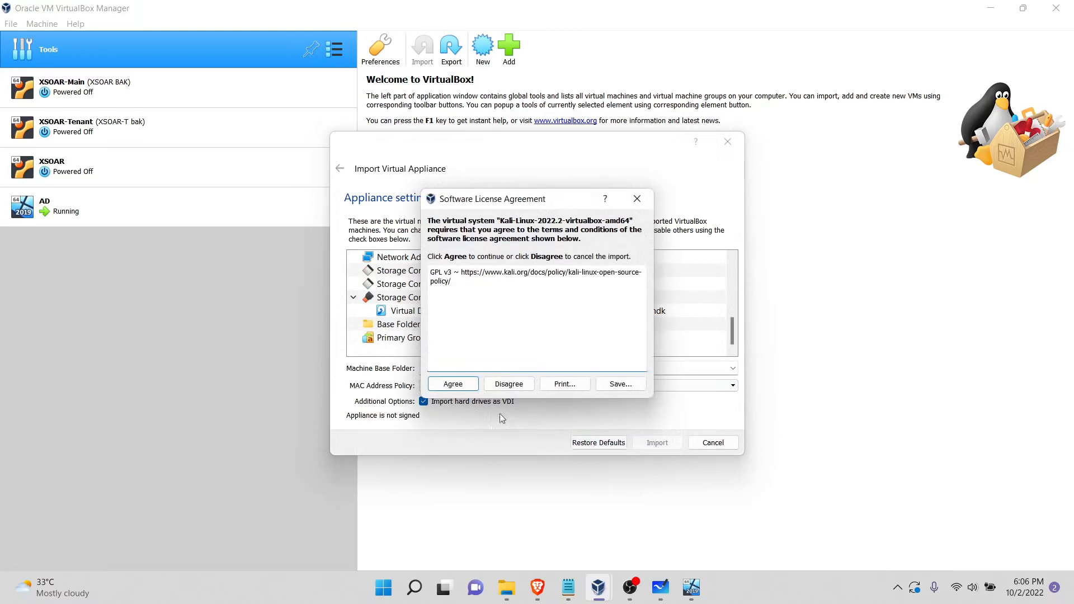
{"action": "left_click", "coordinate": [453, 386]}
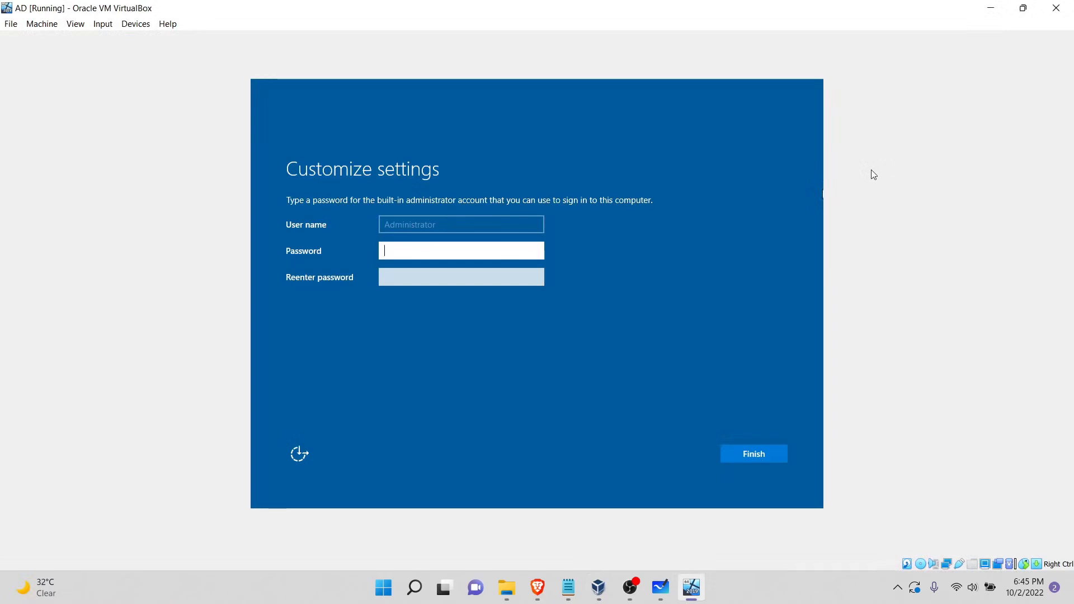
Step: Set the built-in Administrator account's password on the AD server, enter it again to confirm, and finish the setup
{"action": "type", "text": "•••••••"}
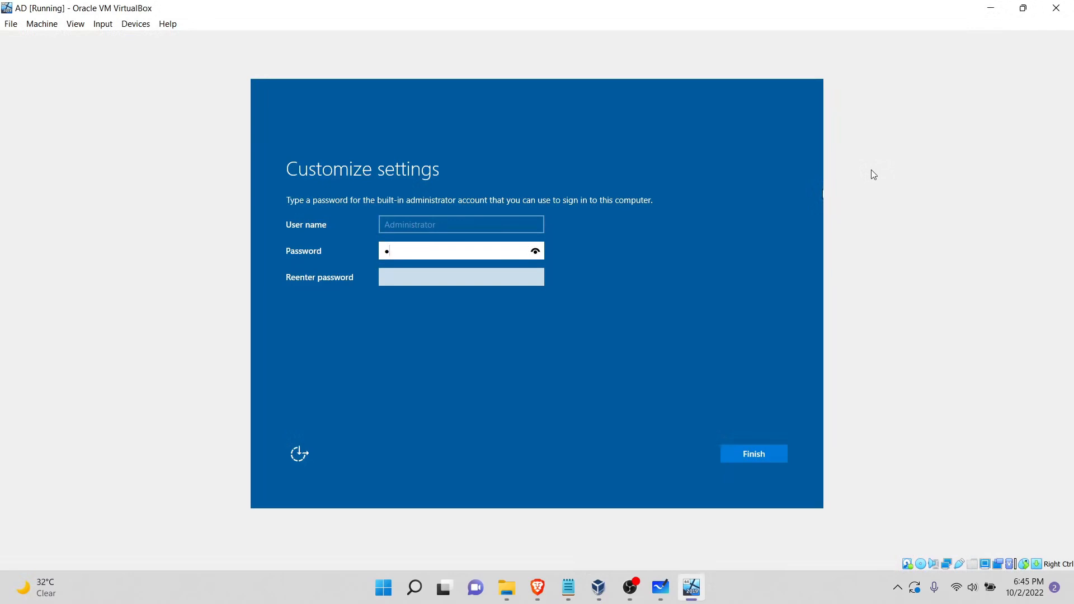
{"action": "type", "text": "•••"}
{"action": "key", "text": "Tab"}
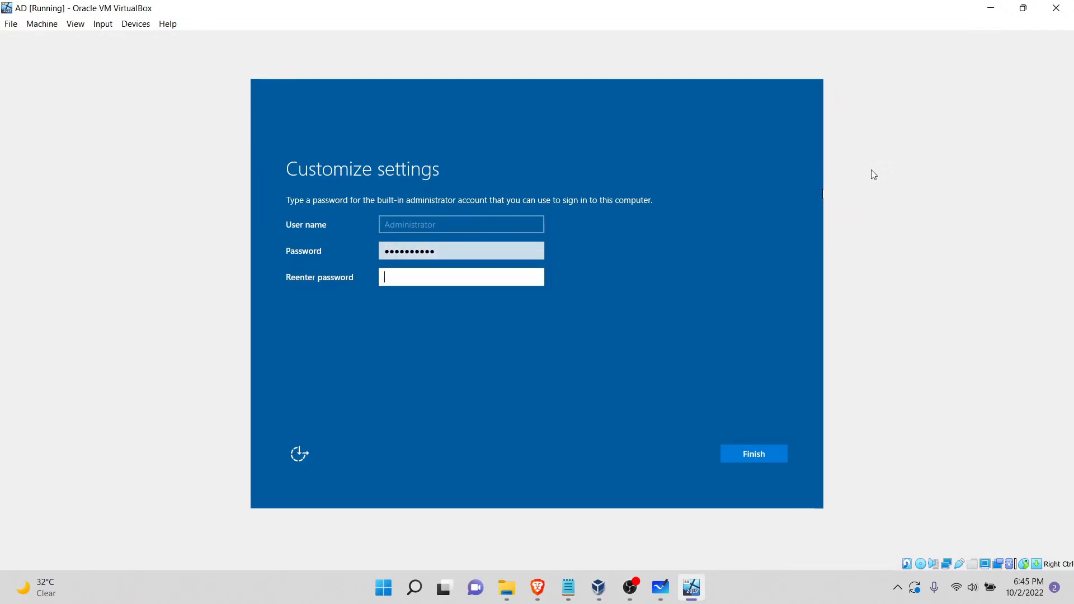
{"action": "type", "text": "••••••••••"}
{"action": "key", "text": "Return"}
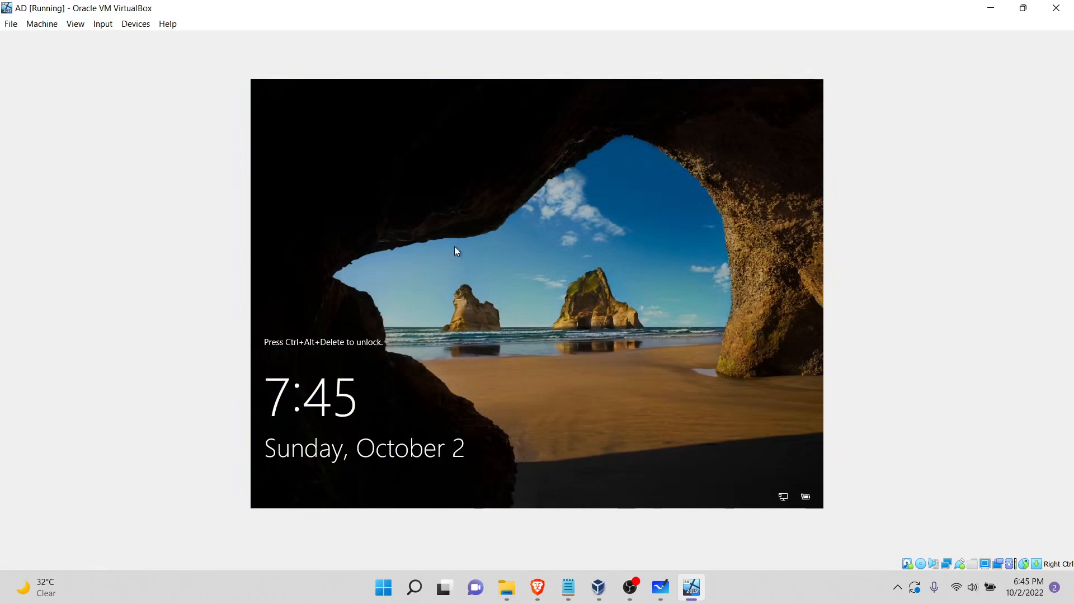
Step: Send Ctrl-Alt-Del to the AD virtual machine and sign in as Administrator with the account password
{"action": "left_click", "coordinate": [102, 23]}
{"action": "mouse_move", "coordinate": [136, 42]}
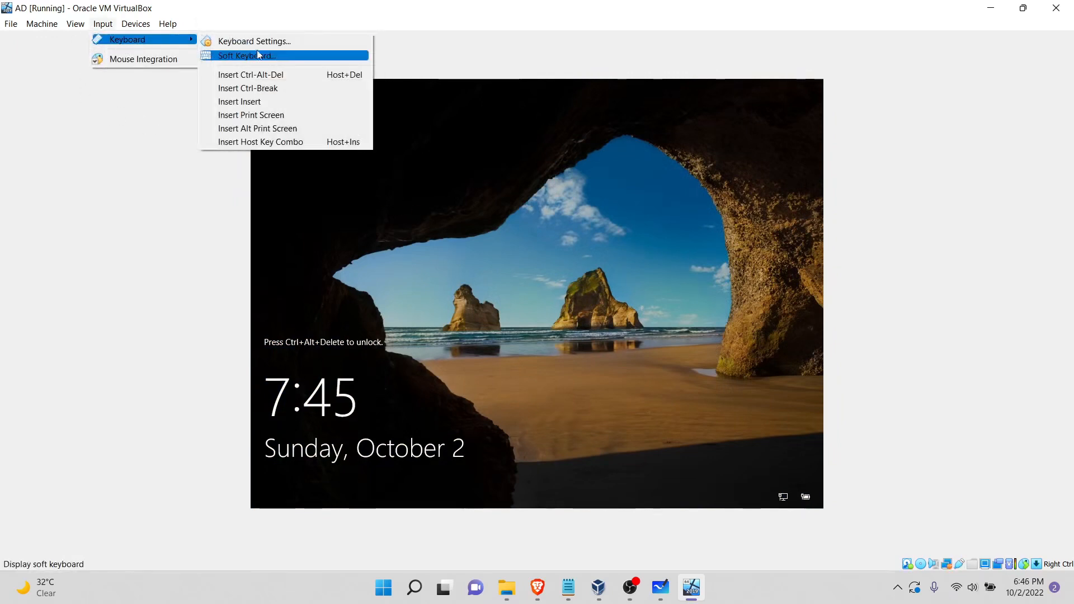
{"action": "left_click", "coordinate": [269, 78]}
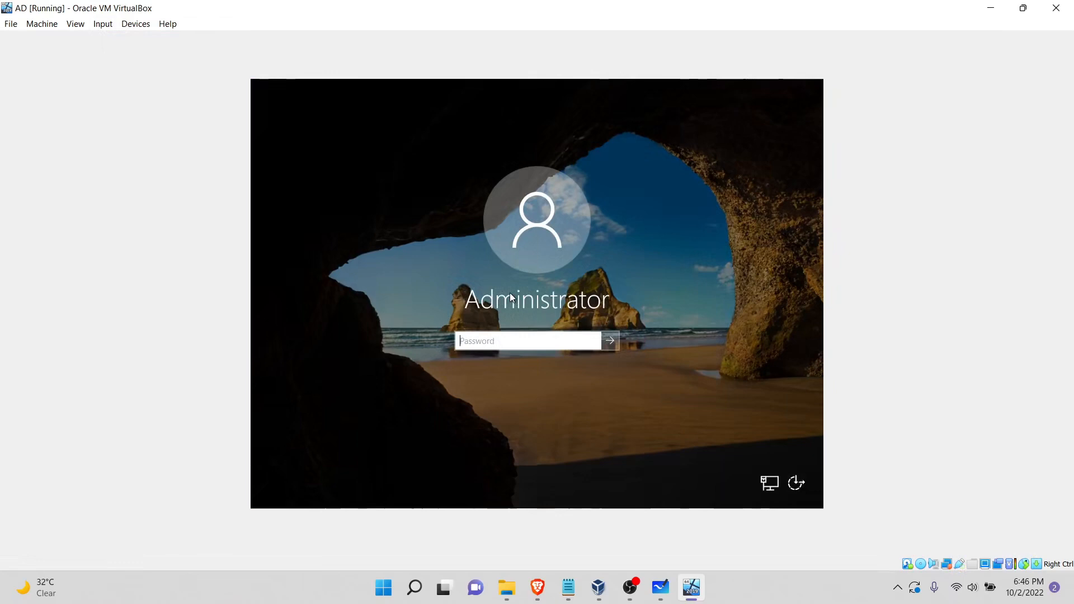
{"action": "type", "text": "•••••"}
{"action": "key", "text": "Return"}
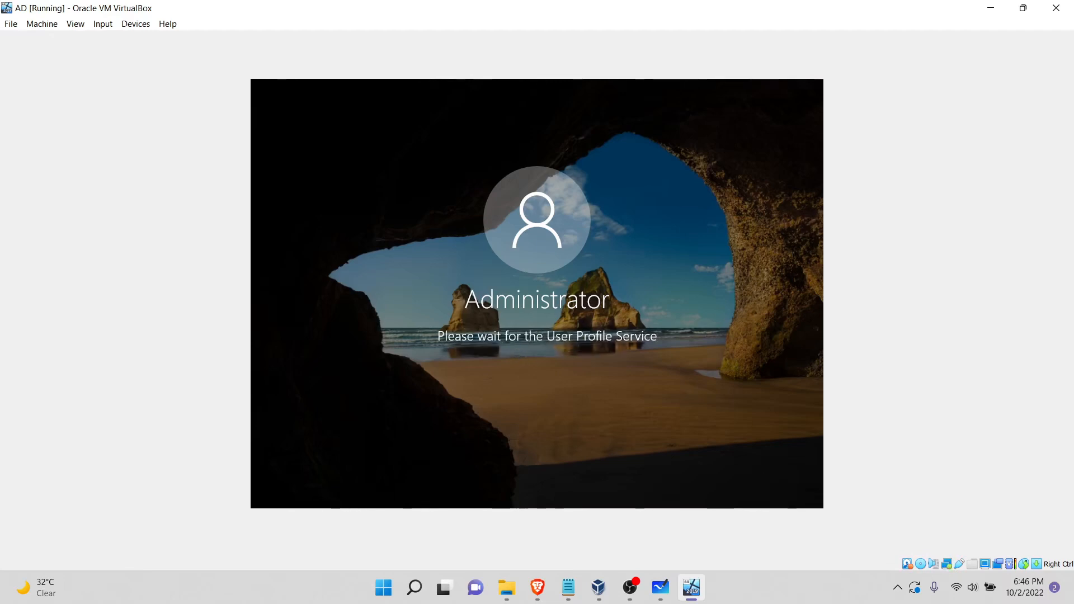
Step: Check the virtual machine list in VirtualBox Manager for the imported Kali machine and return to the AD machine's window
{"action": "mouse_move", "coordinate": [588, 584]}
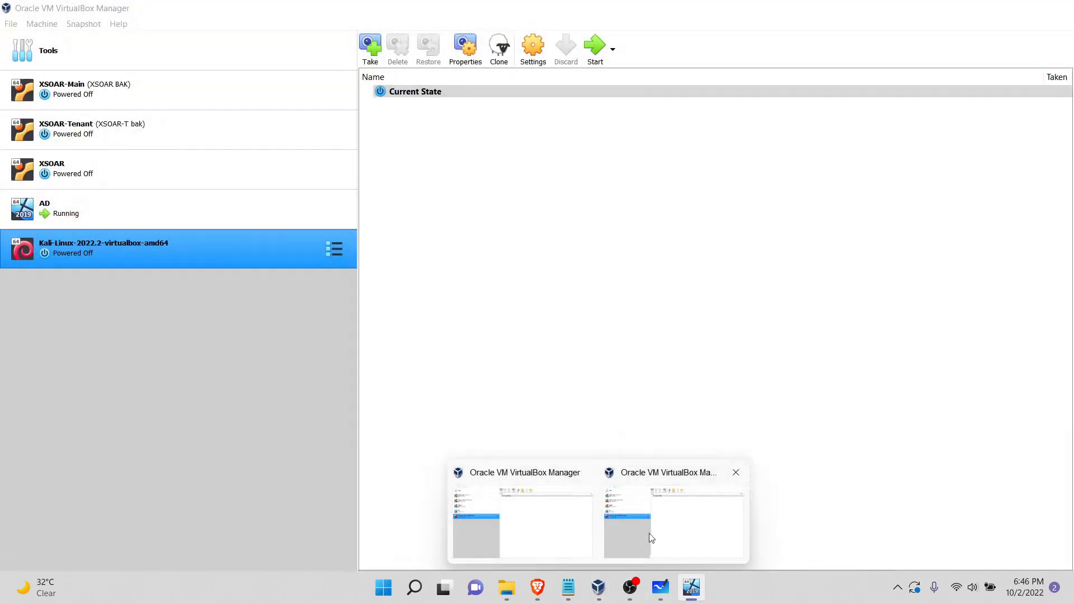
{"action": "left_click", "coordinate": [649, 540]}
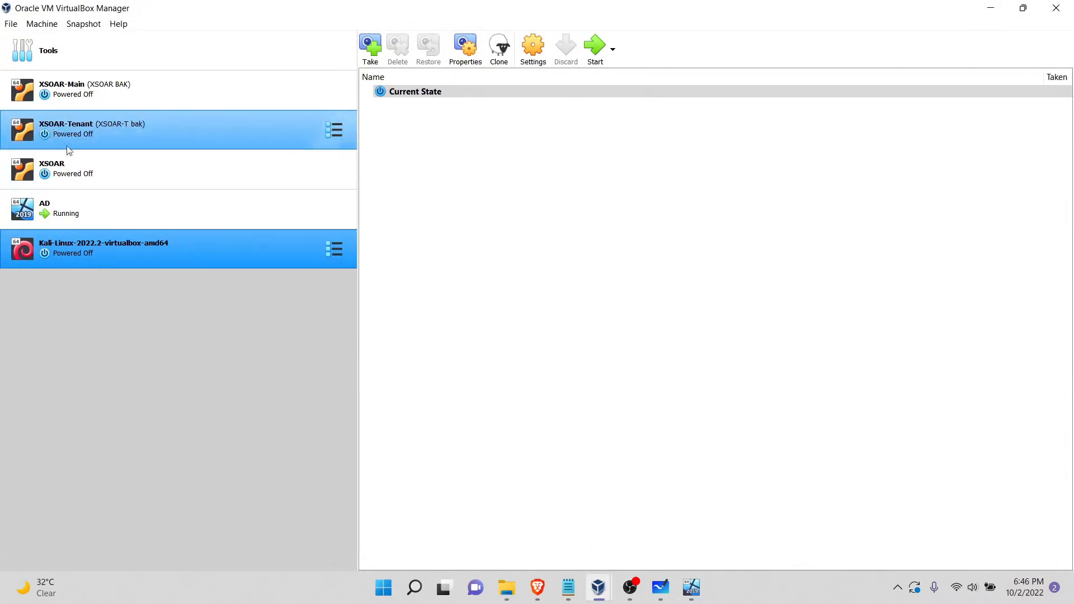
{"action": "left_click", "coordinate": [698, 586]}
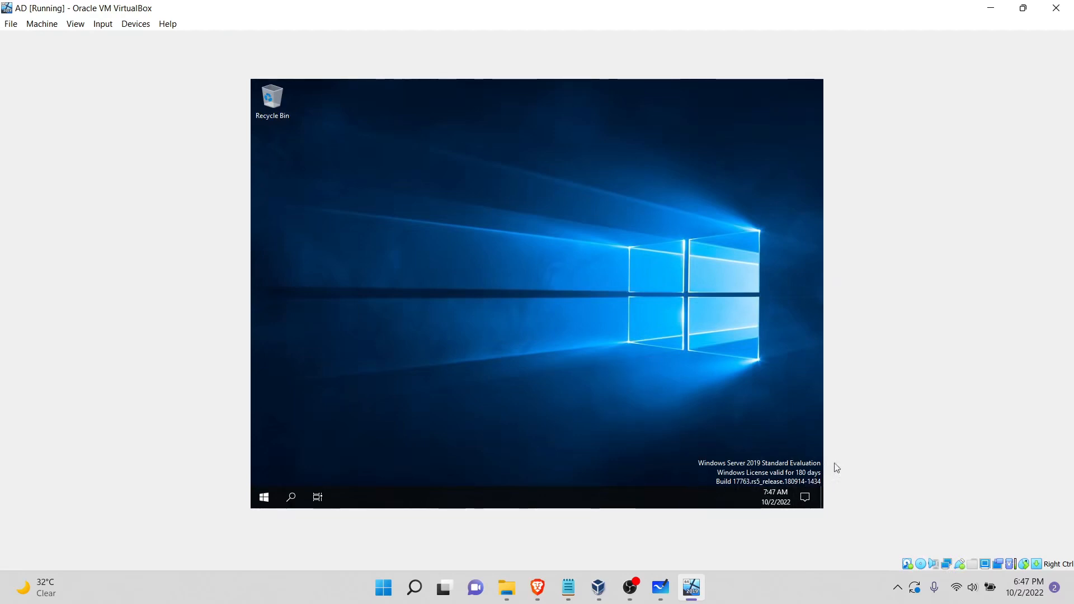
Step: Decline making the AD server discoverable on the network and shut it down, forcing the shutdown despite open apps
{"action": "key", "text": "super"}
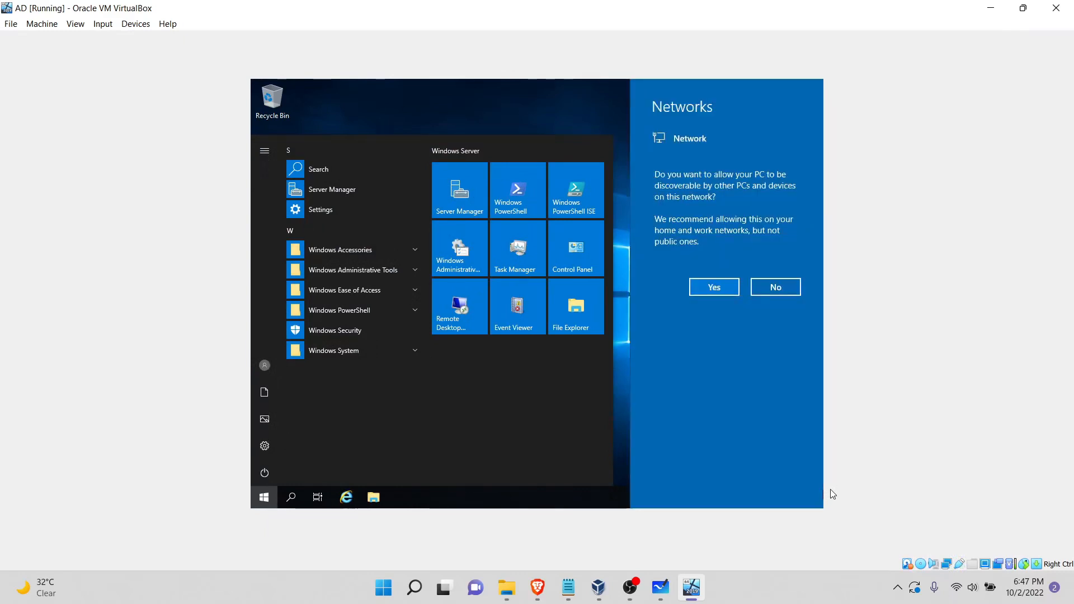
{"action": "left_click", "coordinate": [790, 288]}
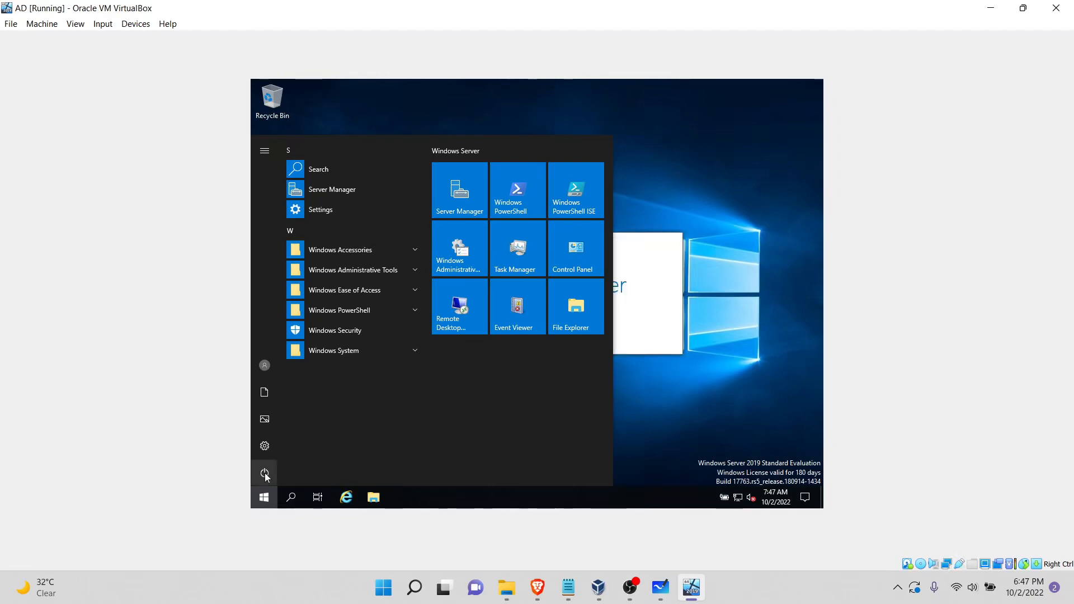
{"action": "left_click", "coordinate": [335, 421]}
{"action": "left_click", "coordinate": [413, 442]}
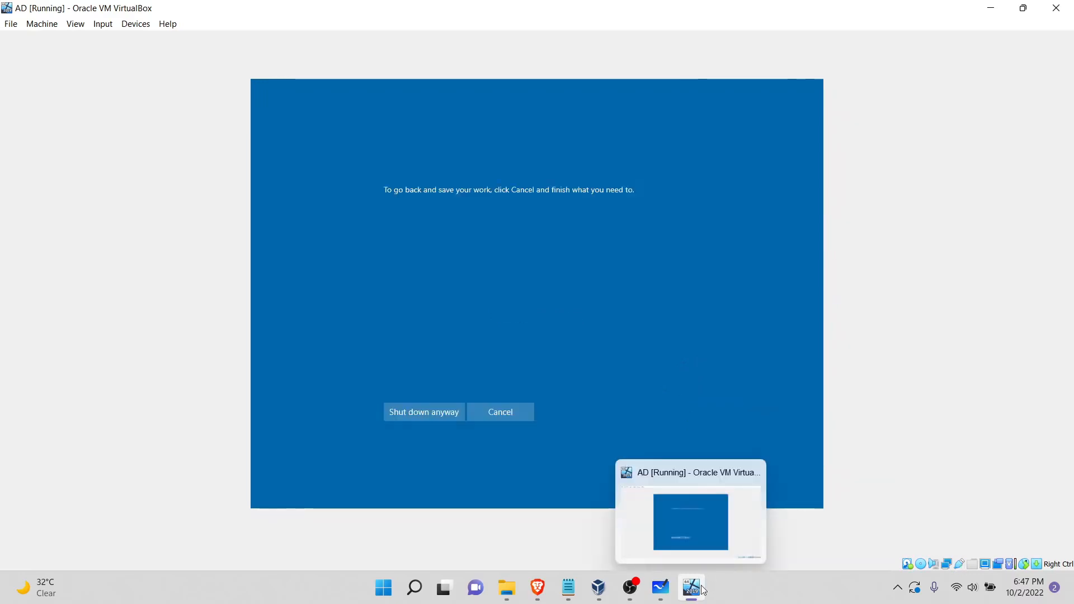
{"action": "left_click", "coordinate": [406, 416]}
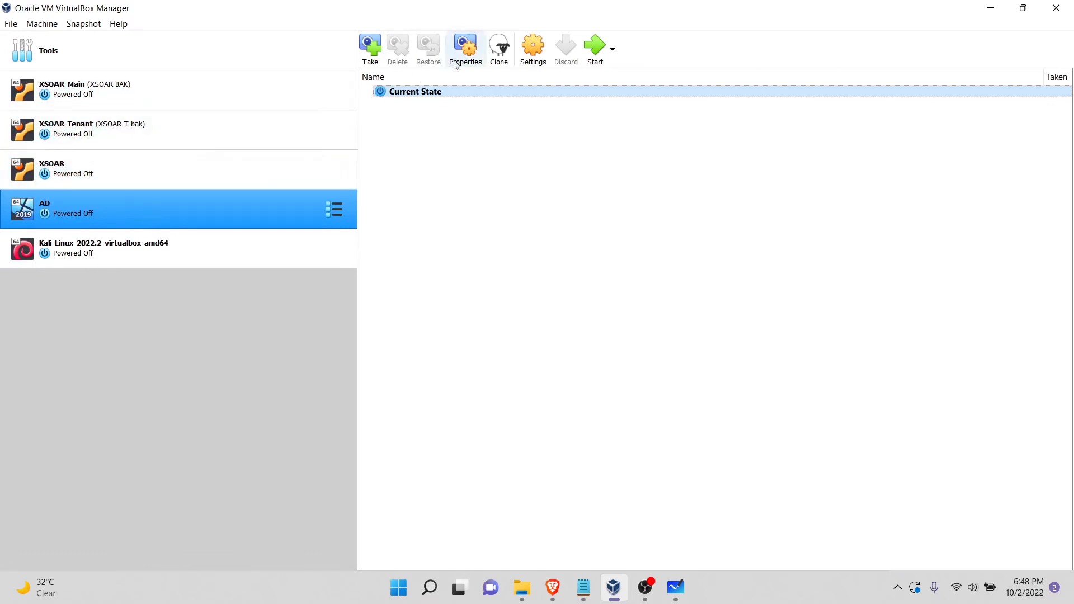
Step: Create a full clone of the AD machine named Server 2019 in D:\Vbox, generating new MAC addresses for all network adapters
{"action": "left_click", "coordinate": [499, 49]}
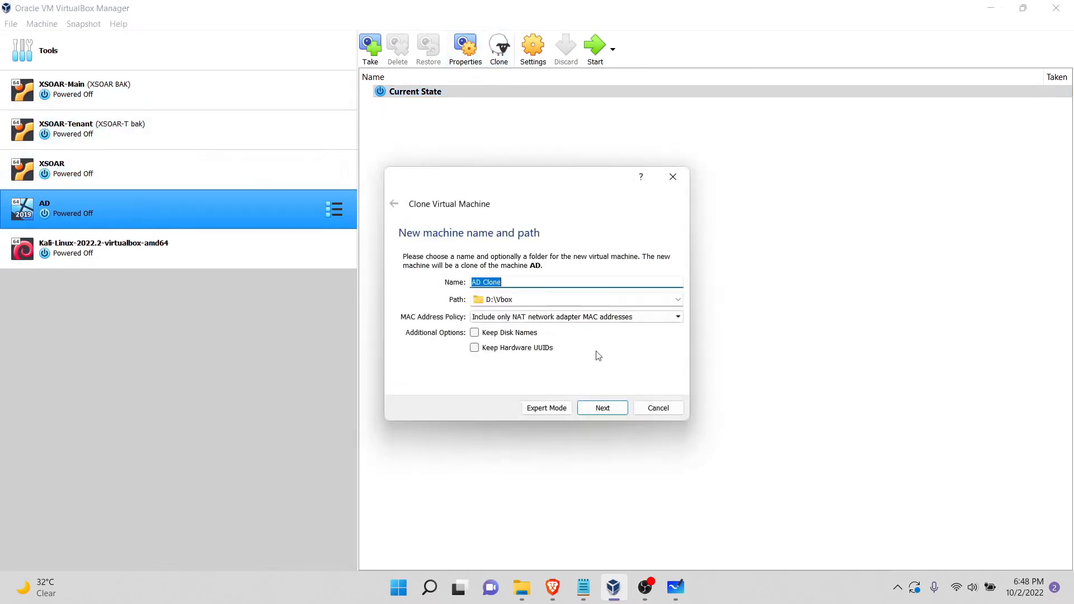
{"action": "left_click", "coordinate": [610, 323]}
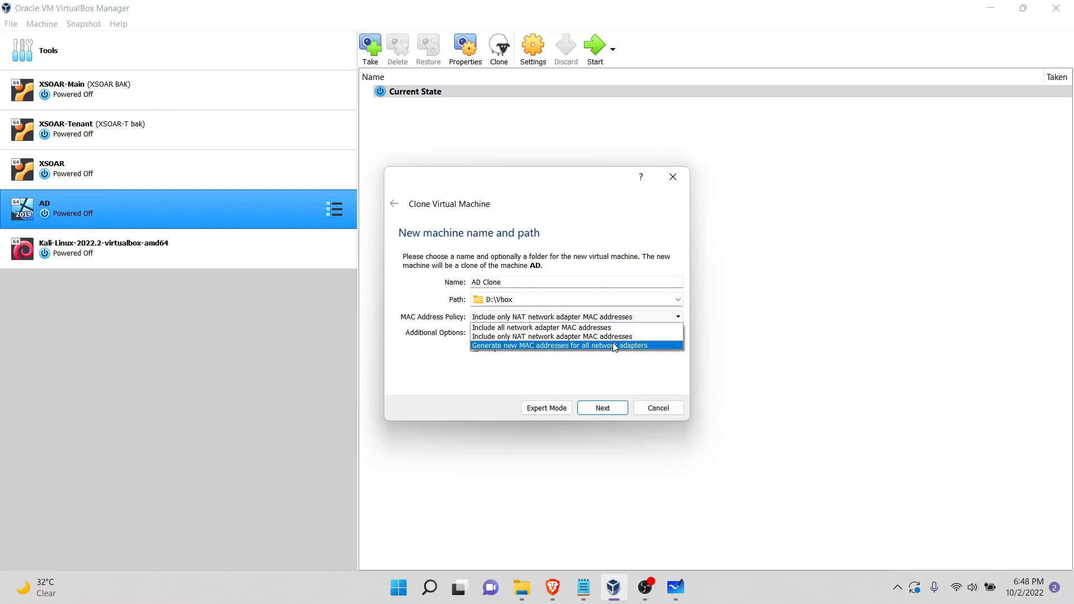
{"action": "left_click", "coordinate": [613, 346]}
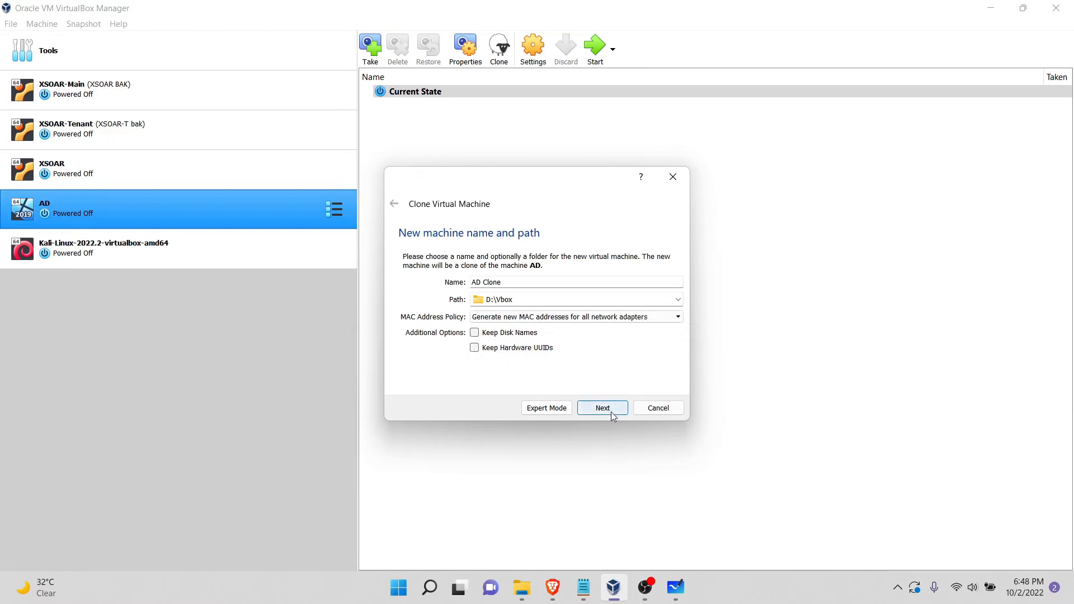
{"action": "triple_click", "coordinate": [524, 282]}
{"action": "type", "text": "Server 2019"}
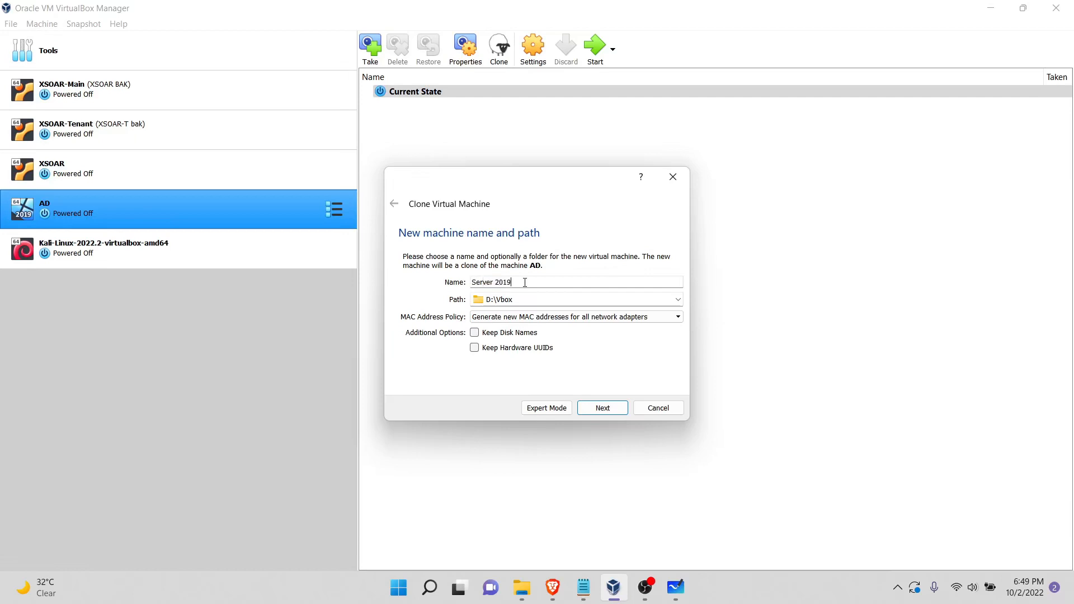
{"action": "left_click", "coordinate": [614, 413]}
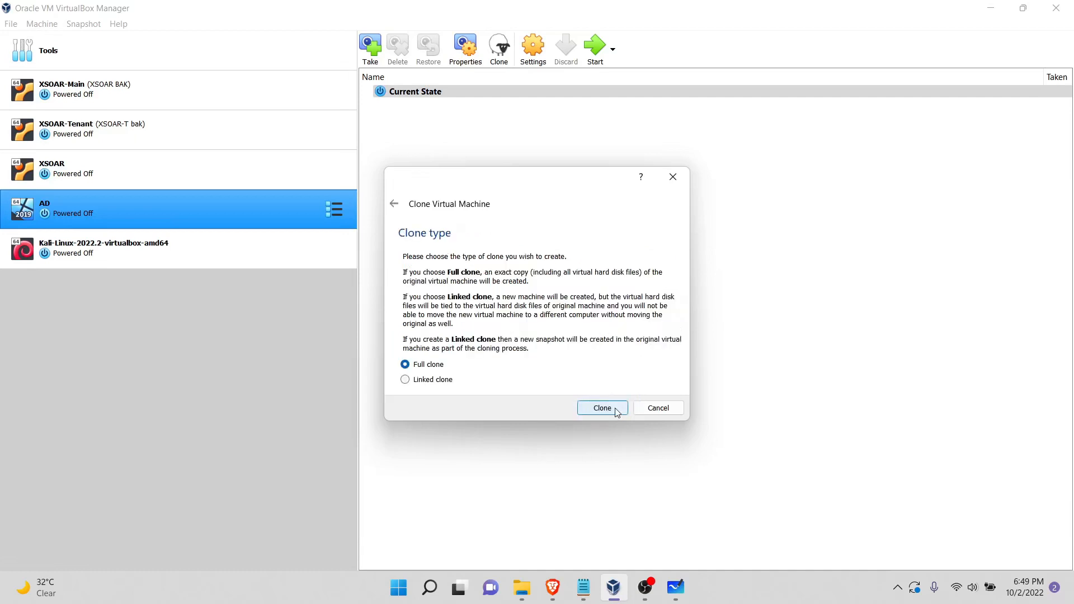
{"action": "left_click", "coordinate": [618, 411]}
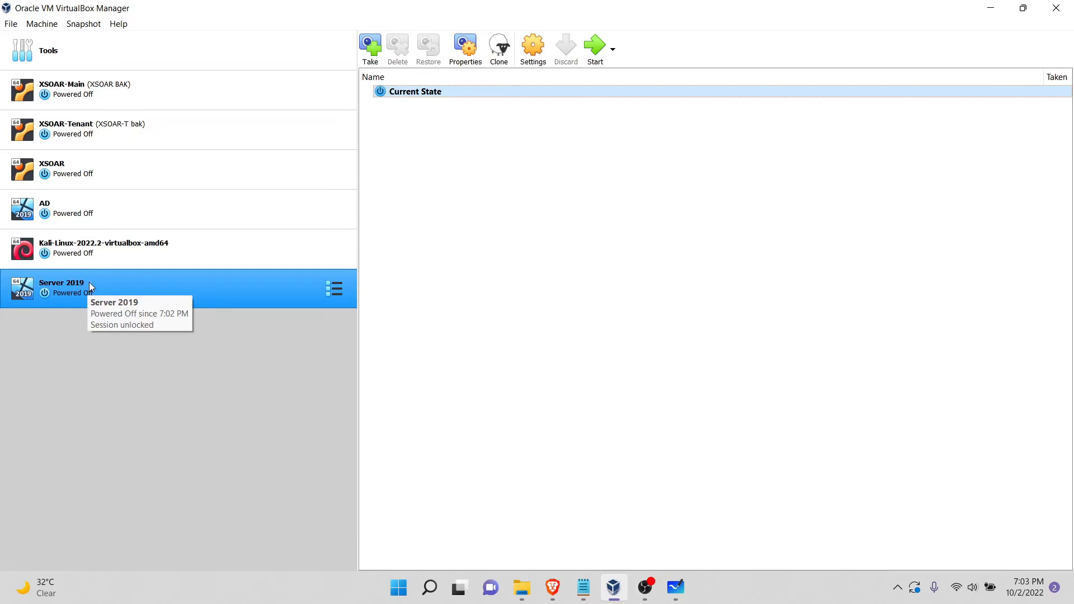
Step: Remove the optical drive holding the Windows installation image from the Server 2019 machine's SATA controller and save the settings
{"action": "left_click", "coordinate": [528, 58]}
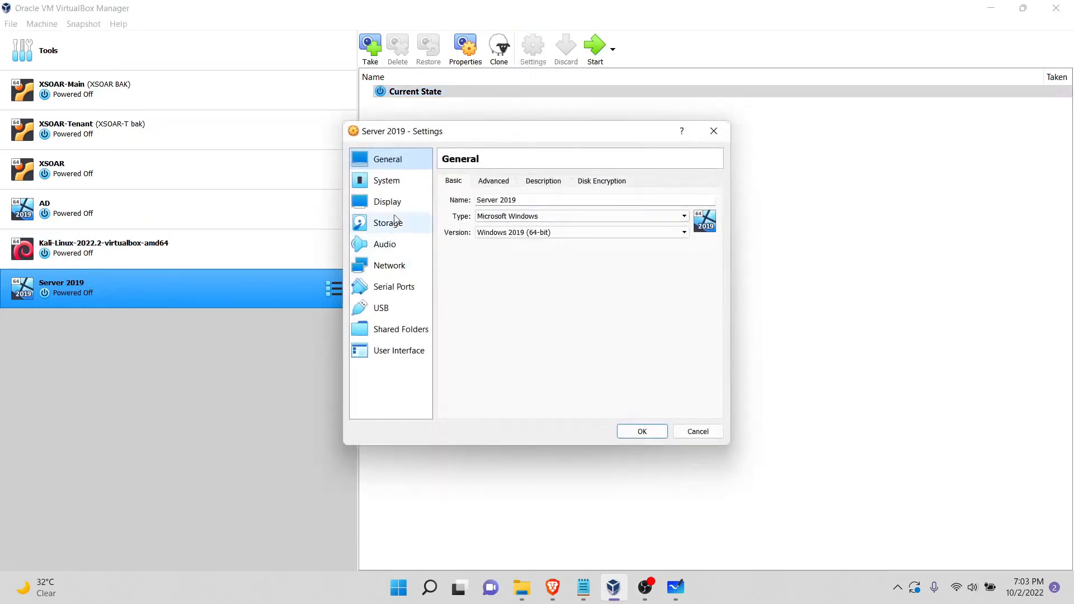
{"action": "left_click", "coordinate": [396, 222]}
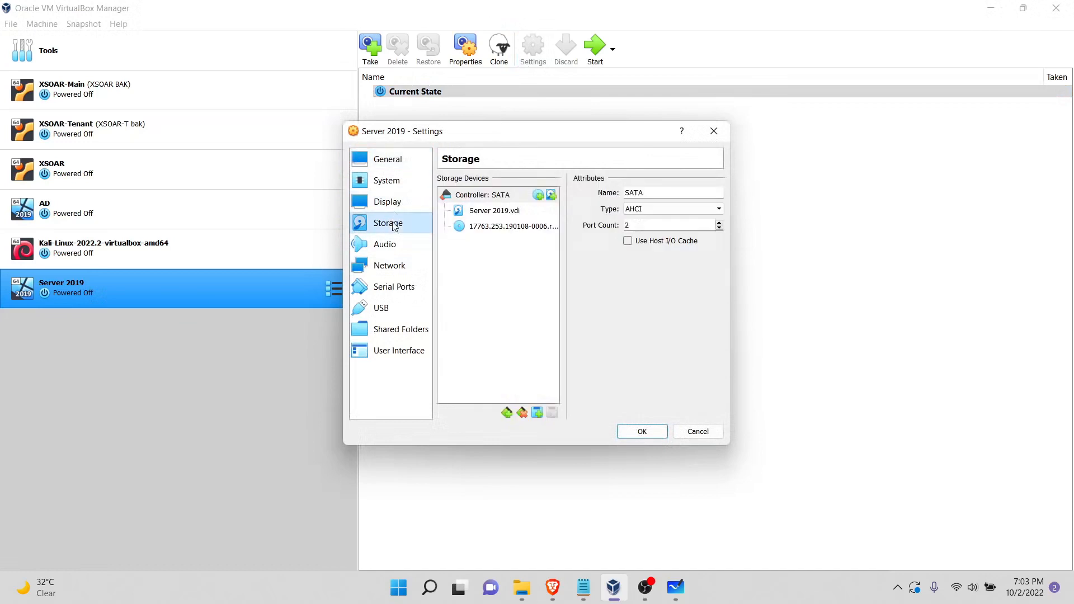
{"action": "left_click", "coordinate": [523, 232]}
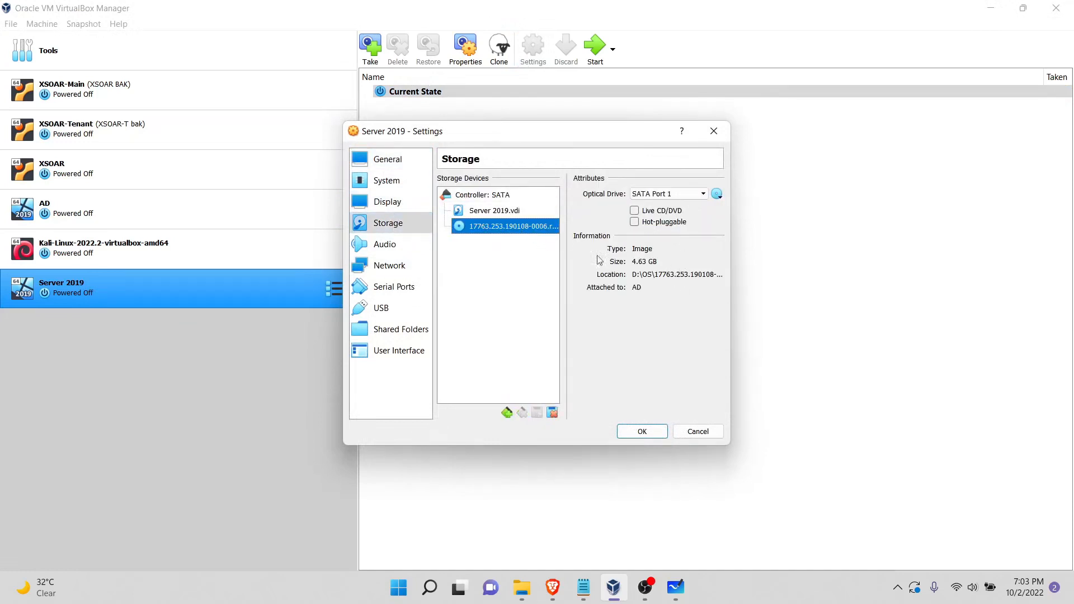
{"action": "left_click", "coordinate": [553, 413]}
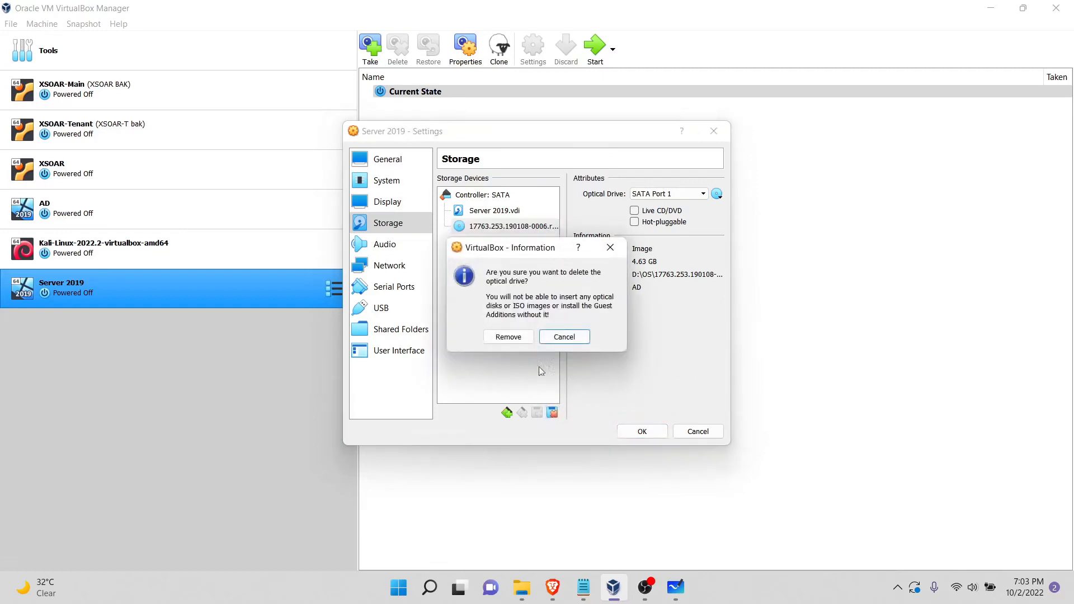
{"action": "left_click", "coordinate": [516, 338]}
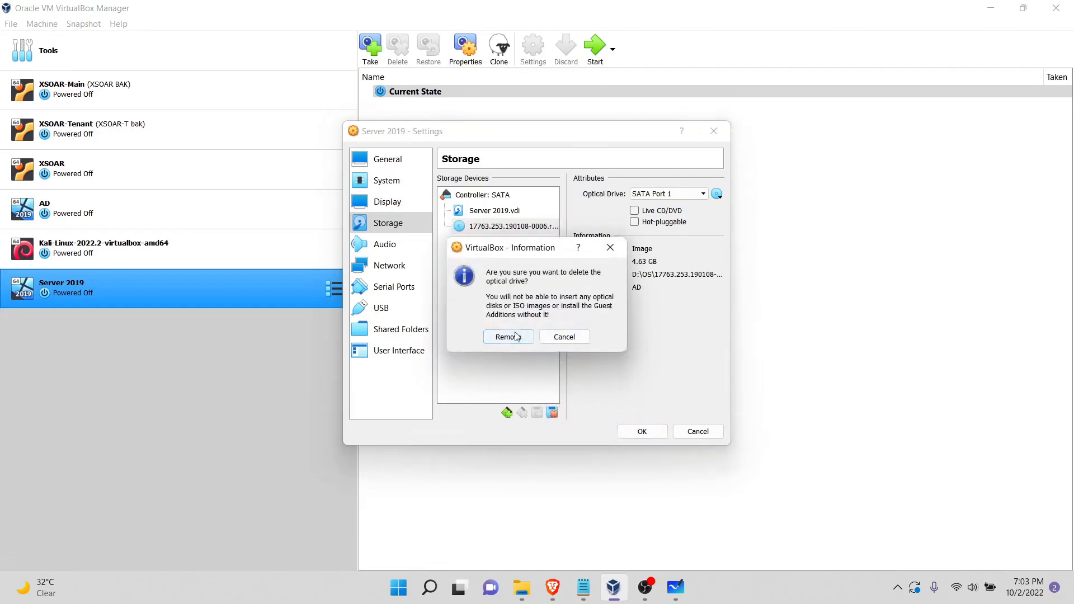
{"action": "left_click", "coordinate": [654, 435]}
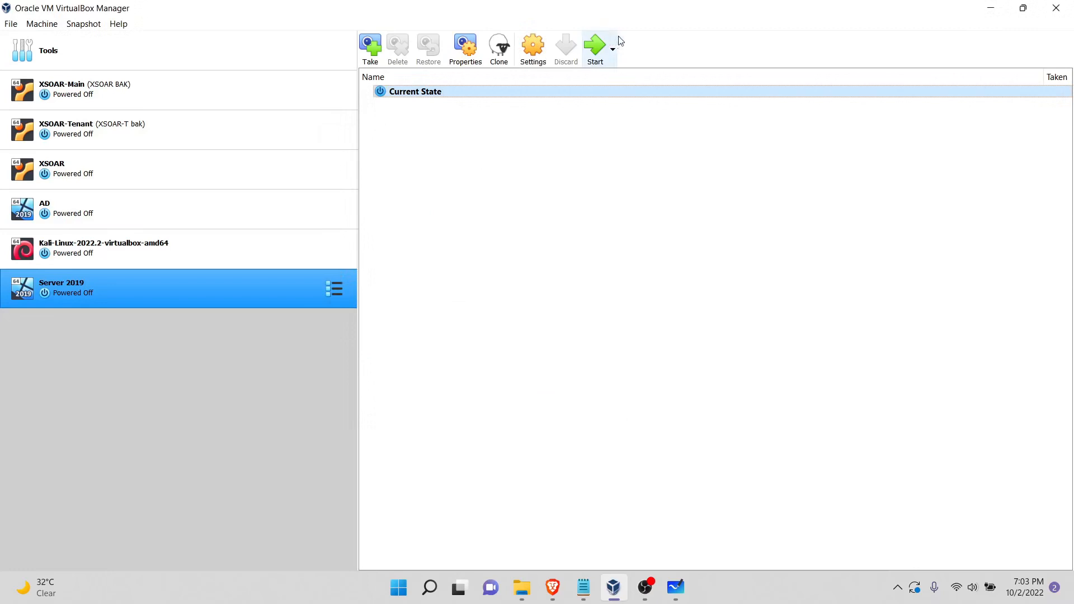
Step: Start the Server 2019 machine, send it Ctrl-Alt-Del, and sign in as Administrator with the account password
{"action": "left_click", "coordinate": [603, 54]}
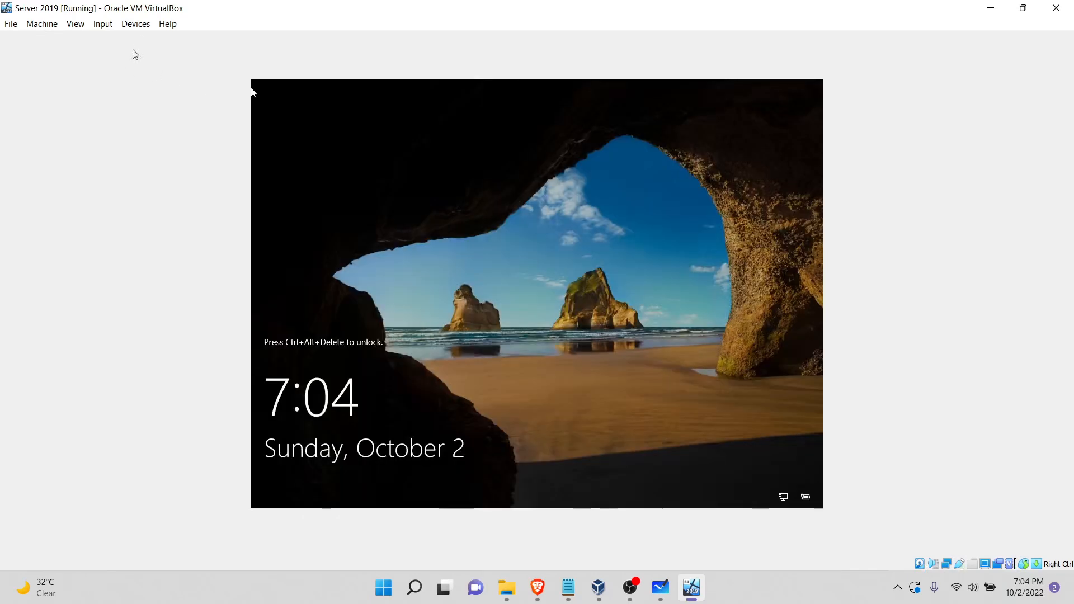
{"action": "left_click", "coordinate": [136, 26]}
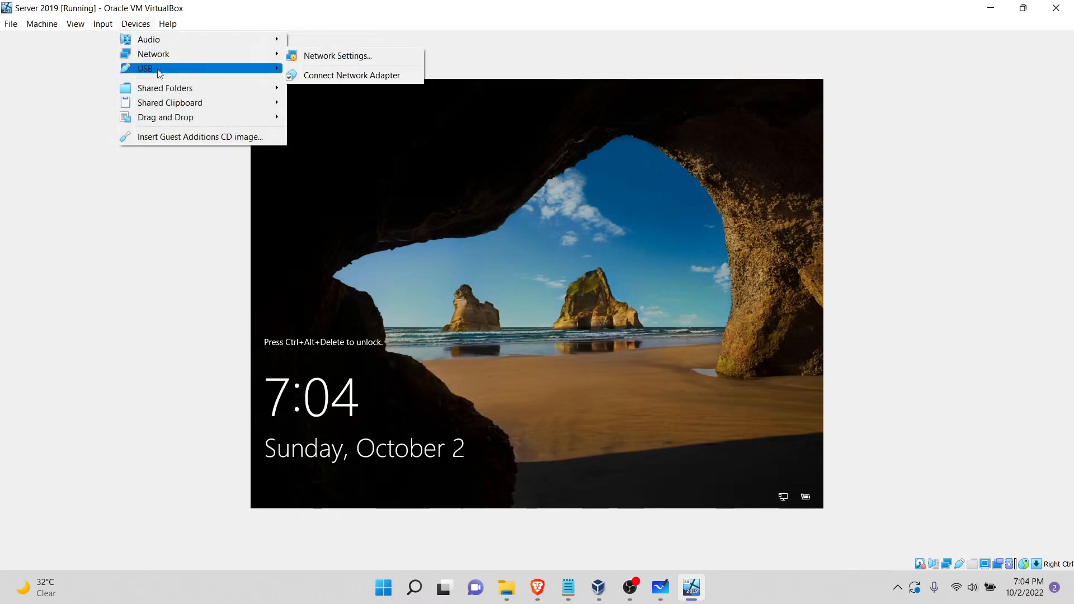
{"action": "mouse_move", "coordinate": [110, 30]}
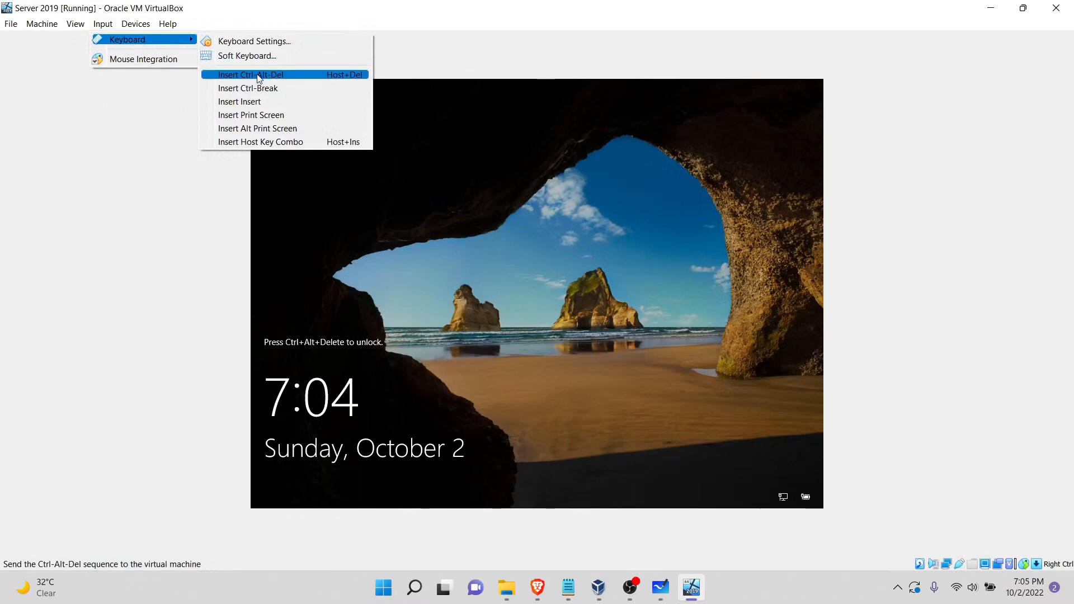
{"action": "left_click", "coordinate": [259, 77]}
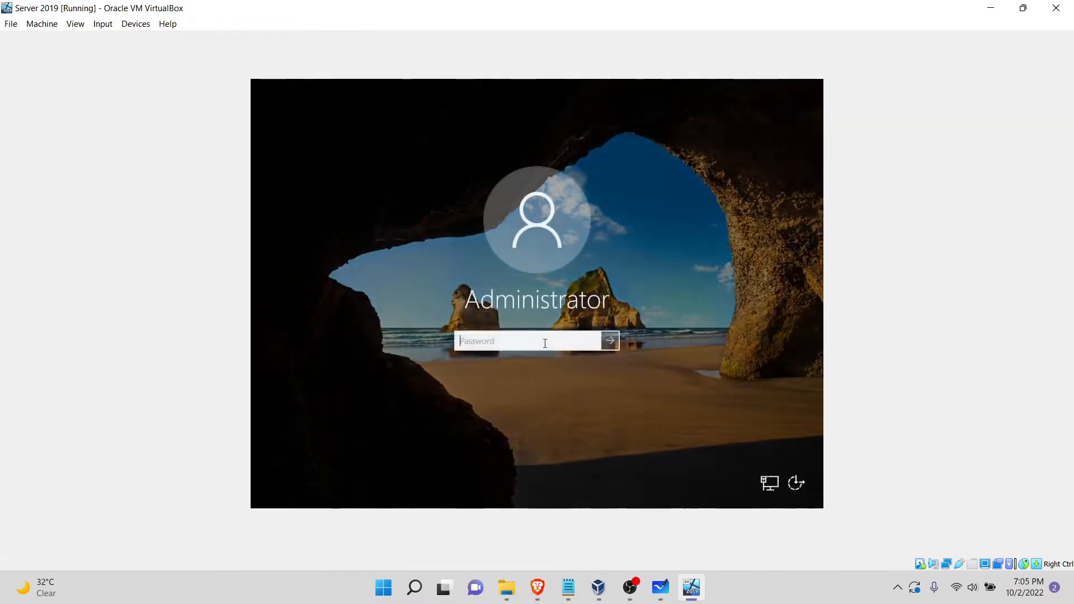
{"action": "left_click", "coordinate": [543, 342]}
{"action": "type", "text": "••••••••"}
{"action": "key", "text": "Return"}
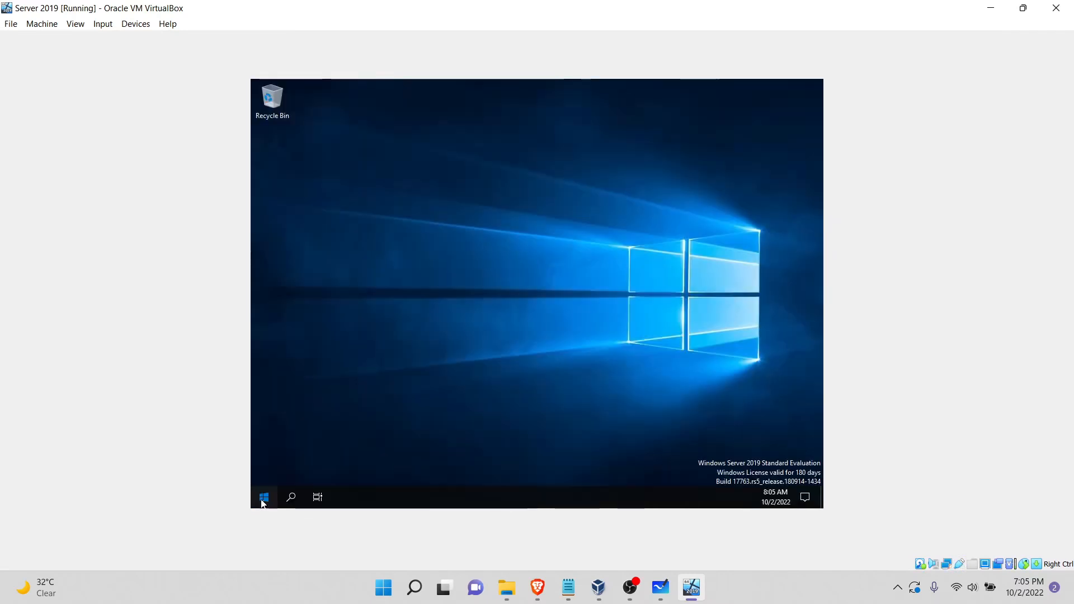
{"action": "left_click", "coordinate": [262, 499]}
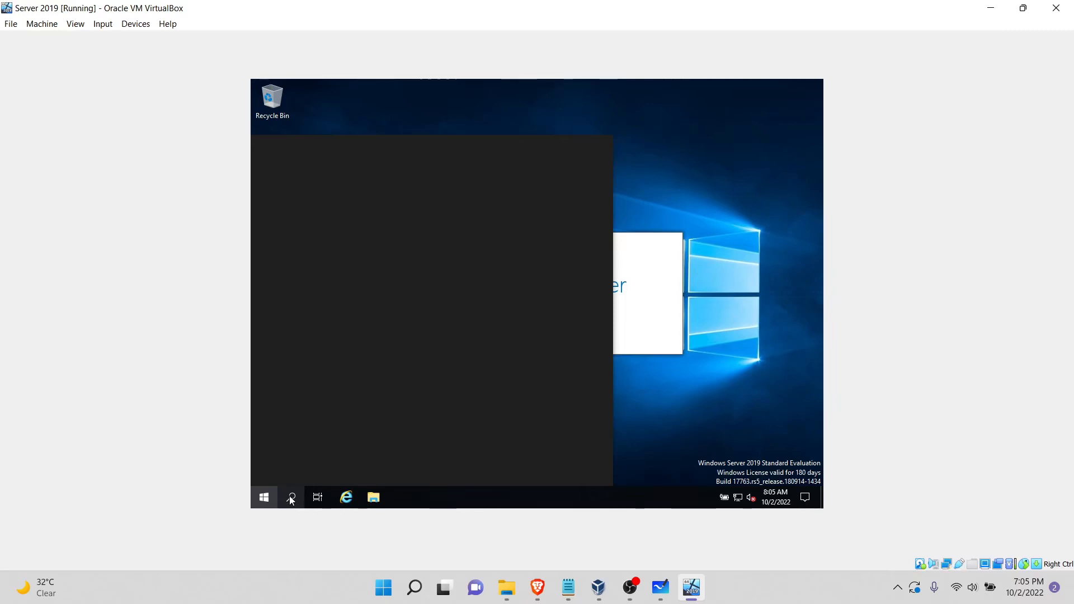
Step: Attach the AD machine's network Adapter 1 to Bridged Adapter in VirtualBox Manager, save the settings, and start AD
{"action": "left_click", "coordinate": [693, 589]}
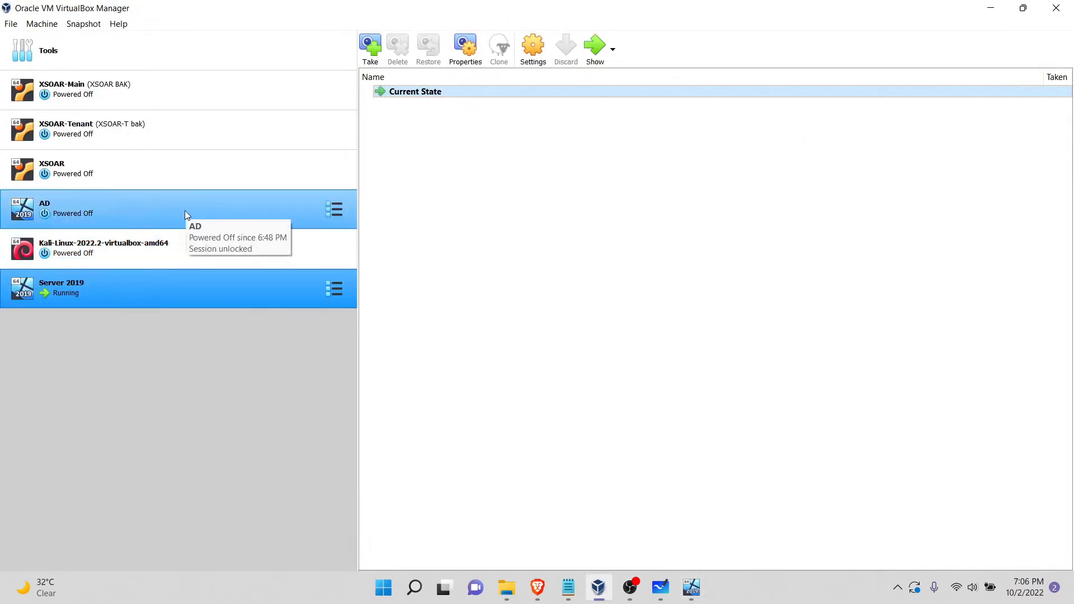
{"action": "left_click", "coordinate": [185, 211]}
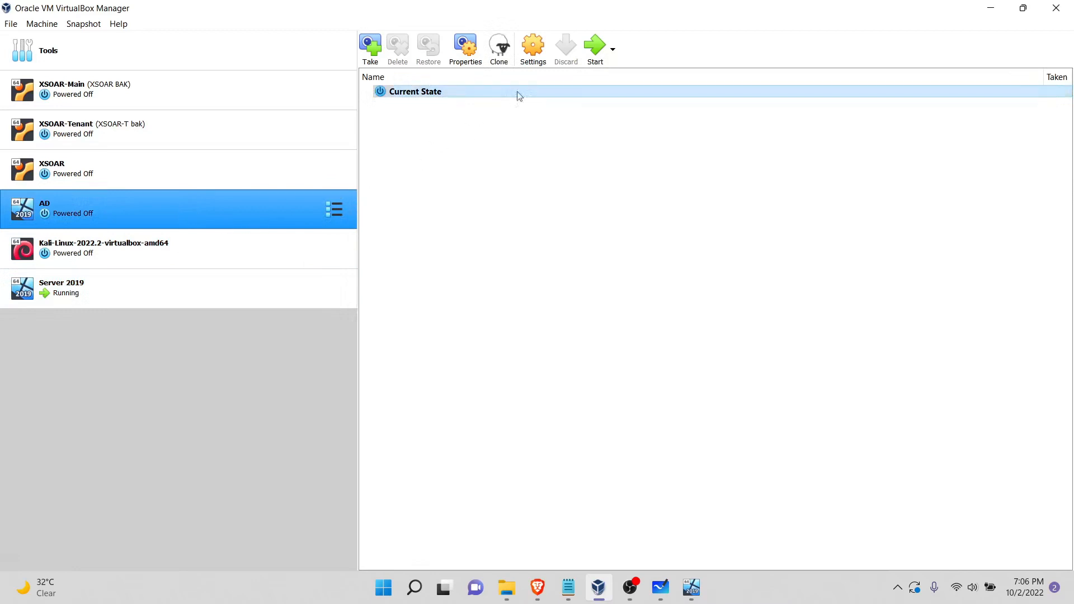
{"action": "left_click", "coordinate": [529, 46]}
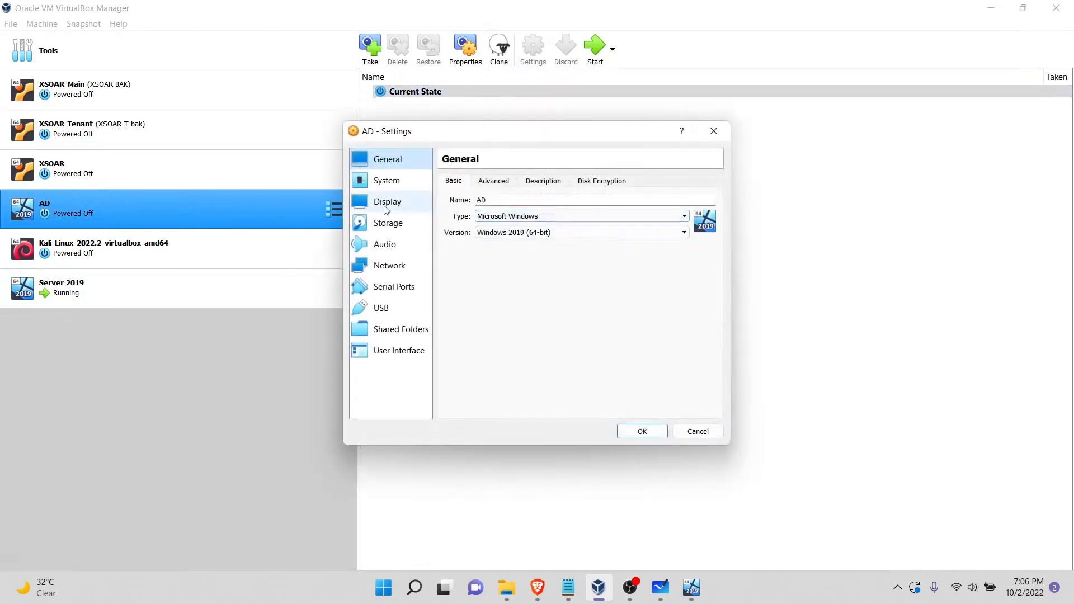
{"action": "left_click", "coordinate": [379, 268]}
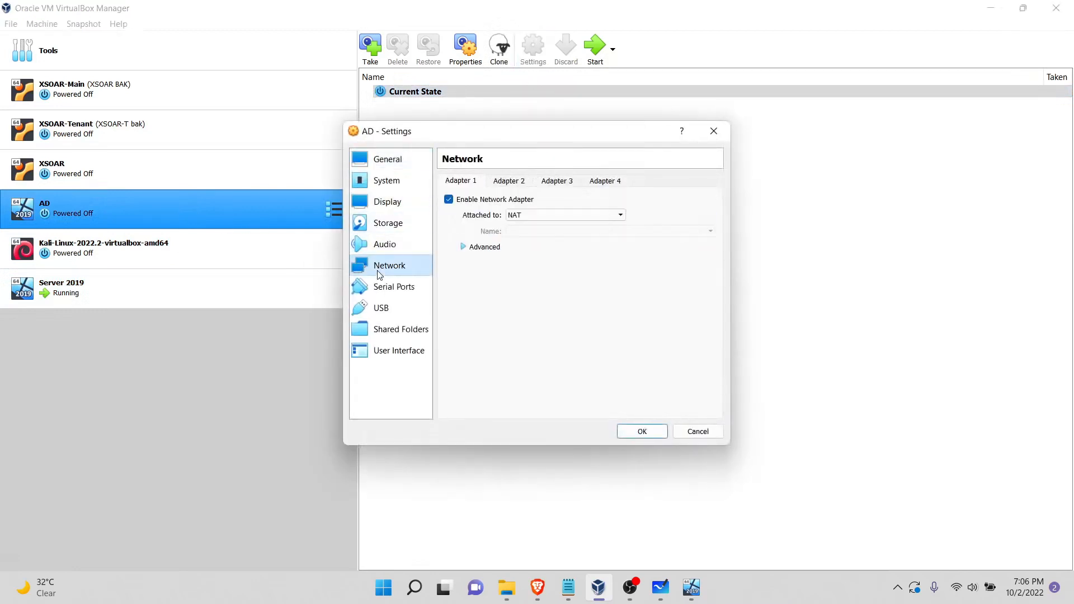
{"action": "left_click", "coordinate": [595, 215]}
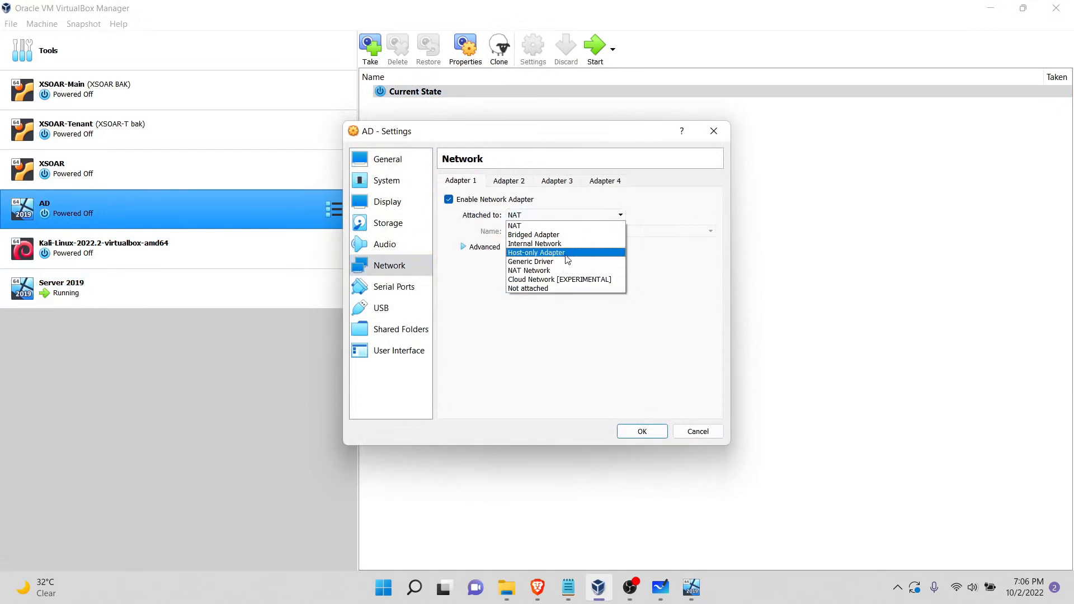
{"action": "left_click", "coordinate": [575, 235]}
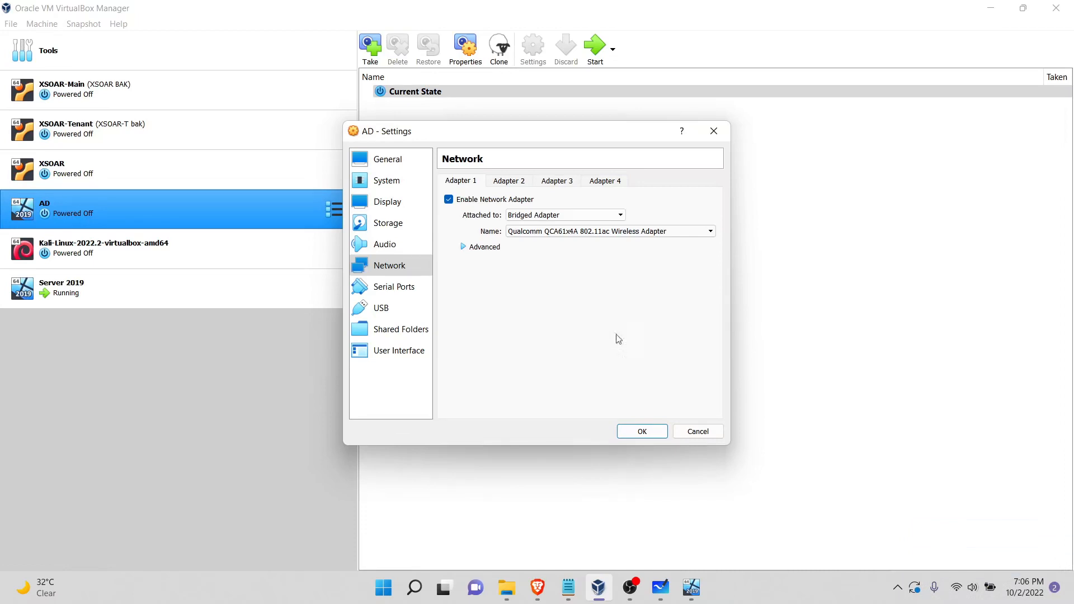
{"action": "left_click", "coordinate": [649, 434]}
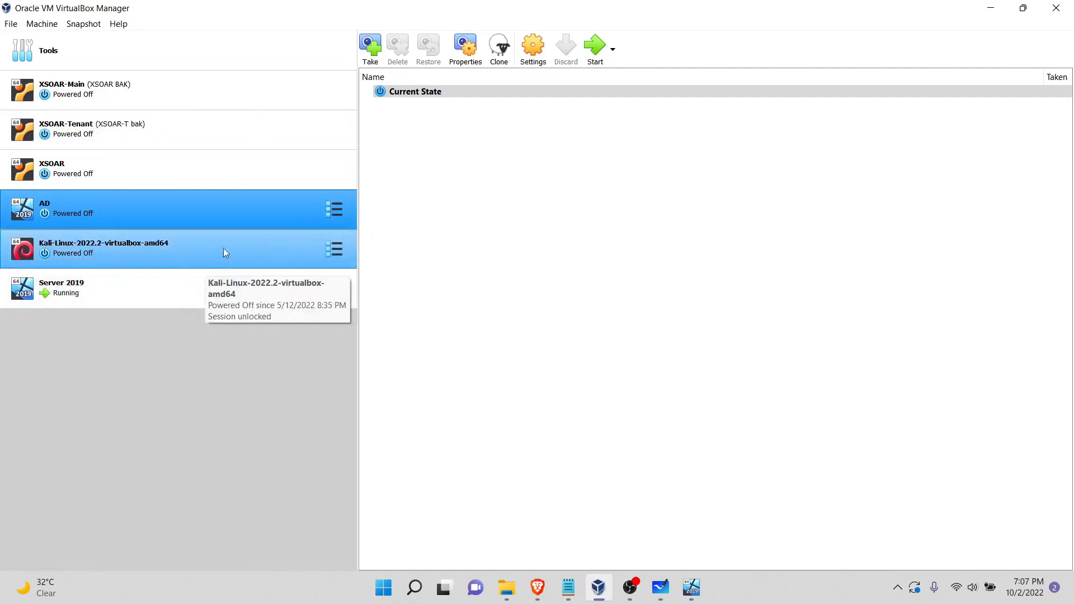
{"action": "left_click", "coordinate": [597, 48]}
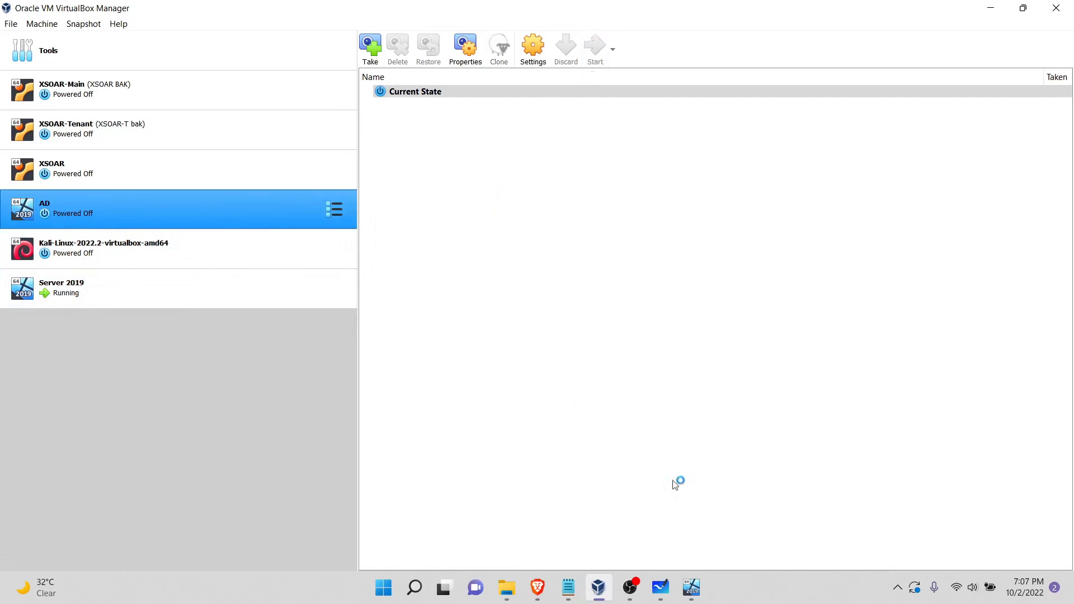
Step: Return to the Server 2019 machine's window, search Windows for "run", and open the Run dialog
{"action": "left_click", "coordinate": [691, 587]}
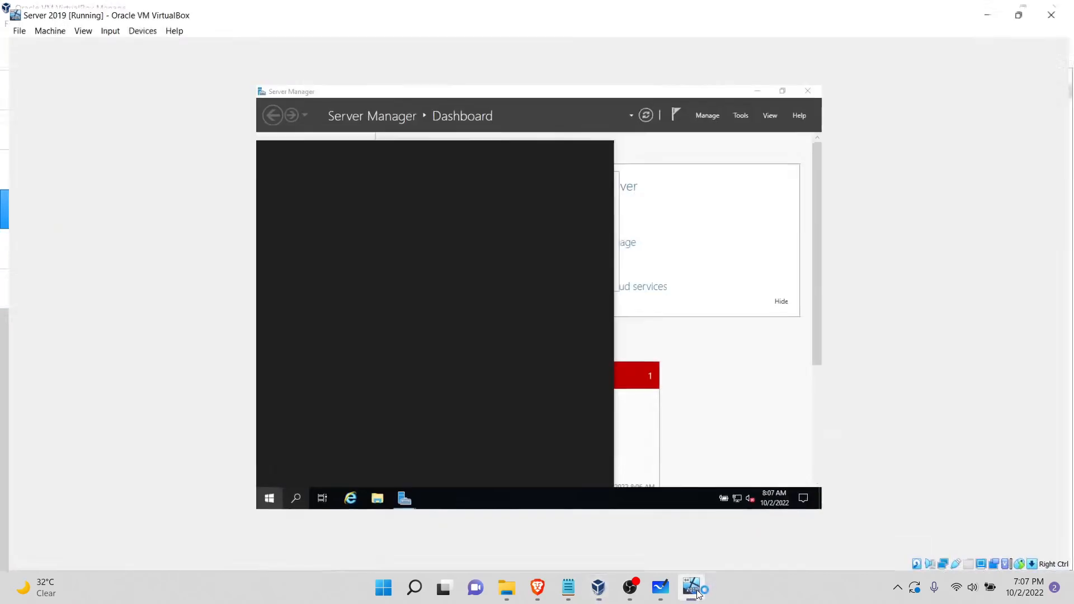
{"action": "left_click", "coordinate": [290, 498]}
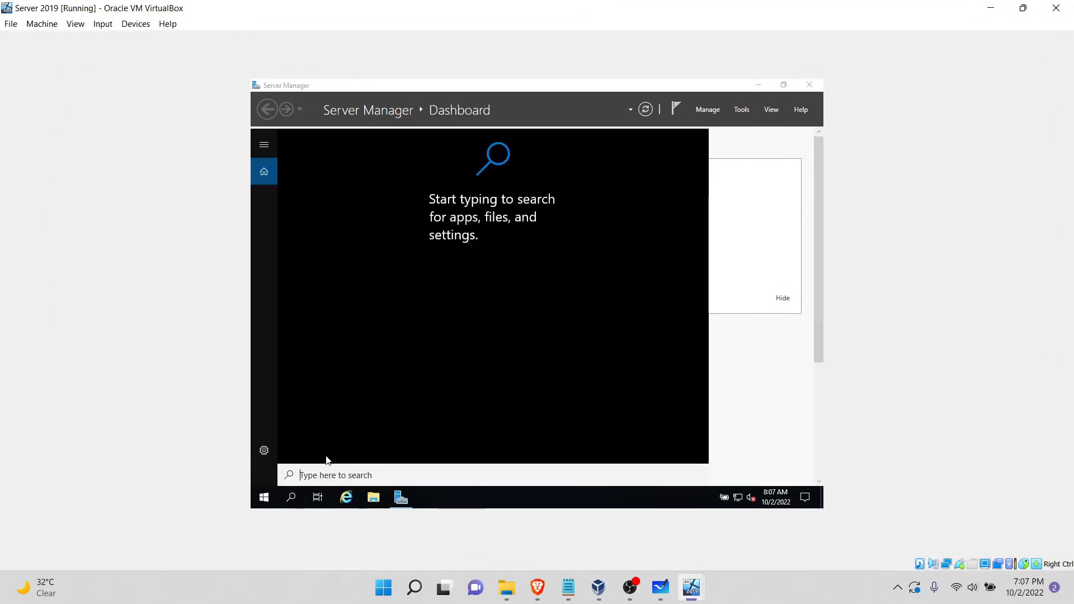
{"action": "type", "text": "r"}
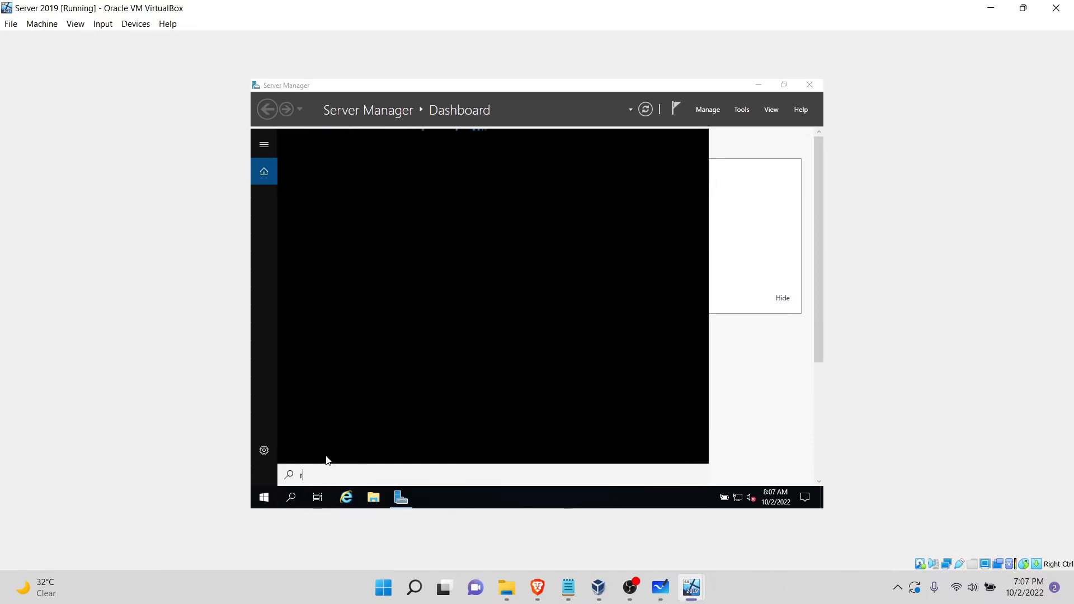
{"action": "type", "text": "un"}
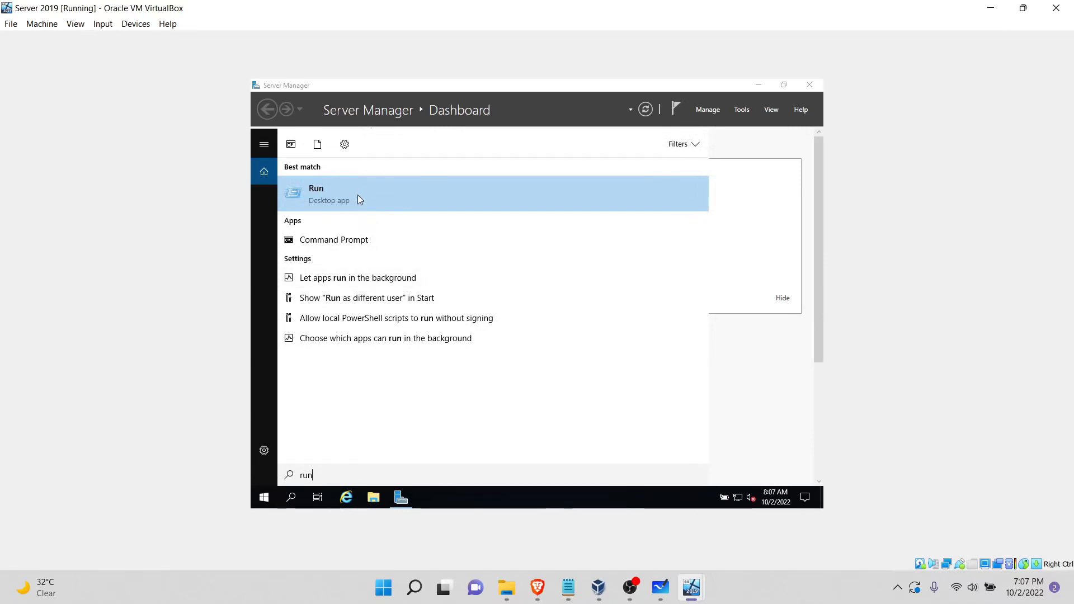
{"action": "left_click", "coordinate": [358, 195]}
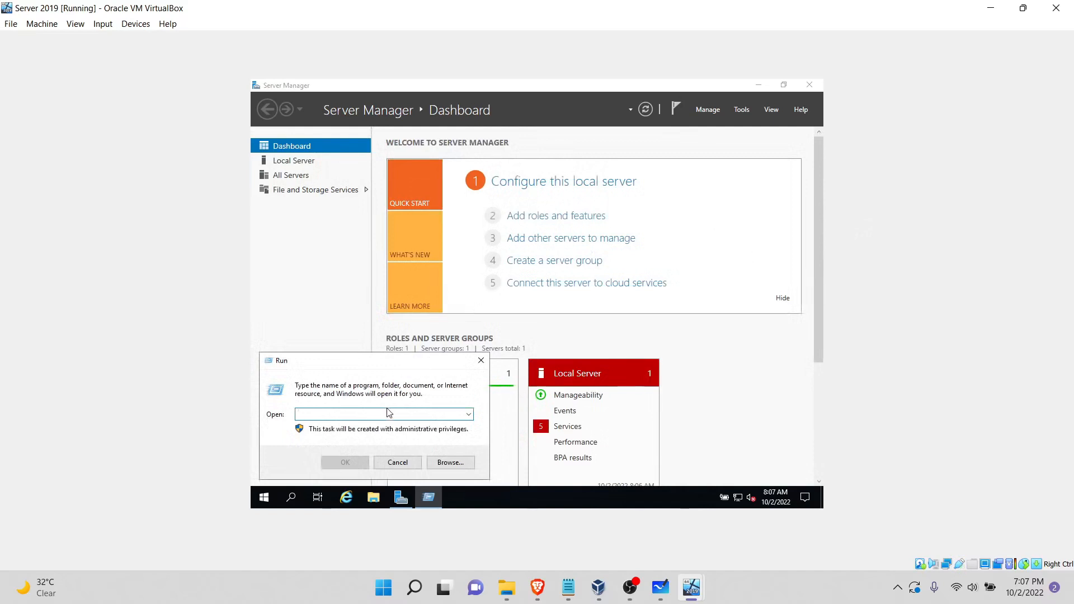
Step: Open the folder %systemroot%/system32/sysprep from the Run dialog
{"action": "type", "text": "%"}
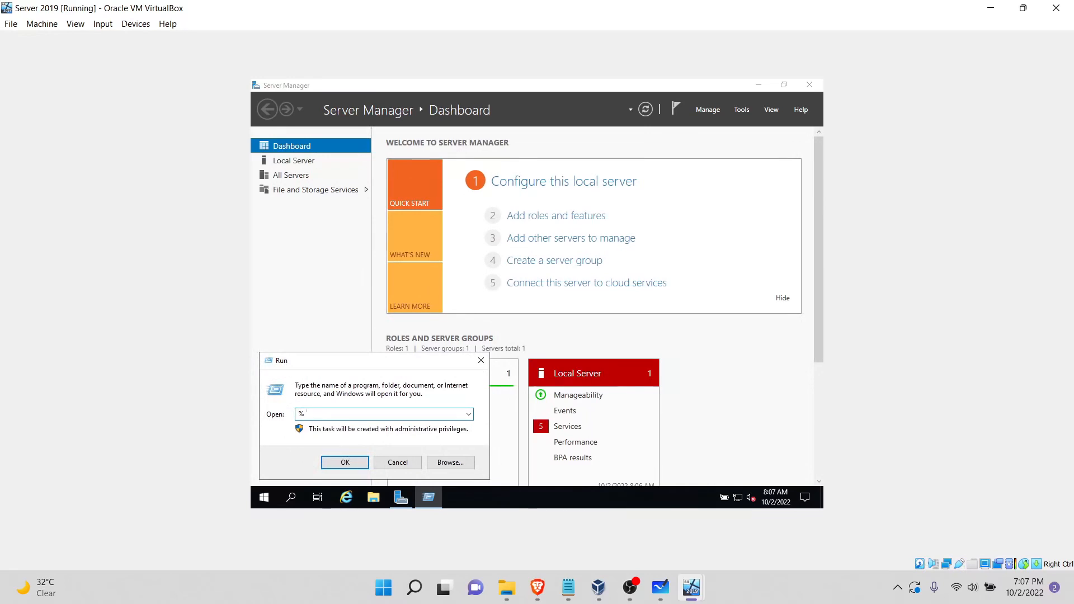
{"action": "type", "text": "systemroo"}
{"action": "type", "text": "%/system32/sysptr"}
{"action": "key", "text": "Return"}
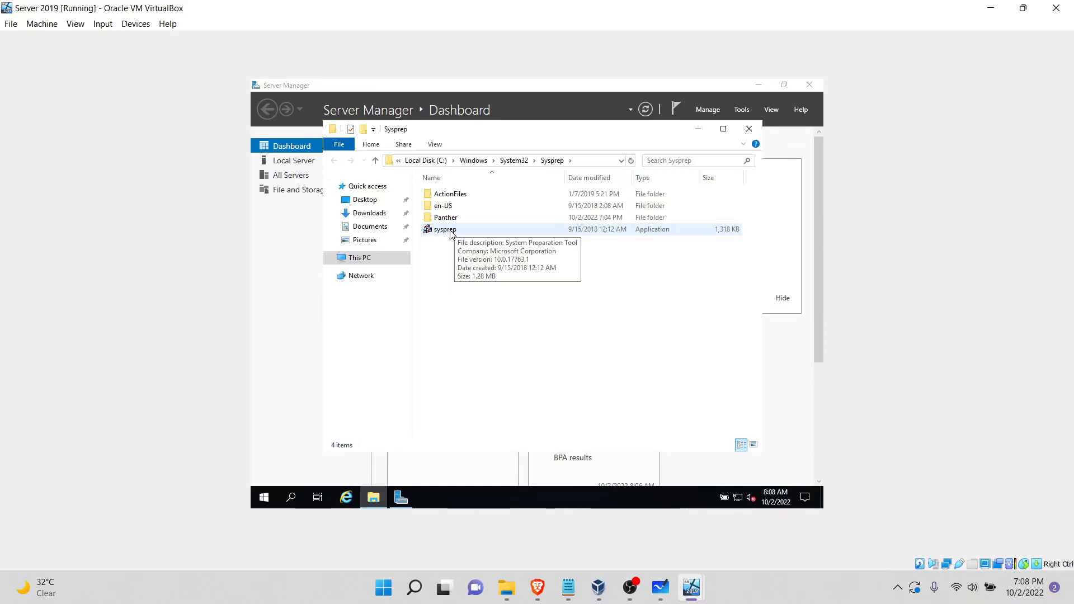
Step: Run sysprep on Server 2019 with Enter System Out-of-Box Experience (OOBE), Generalize enabled, and the Reboot shutdown option
{"action": "left_click", "coordinate": [451, 231]}
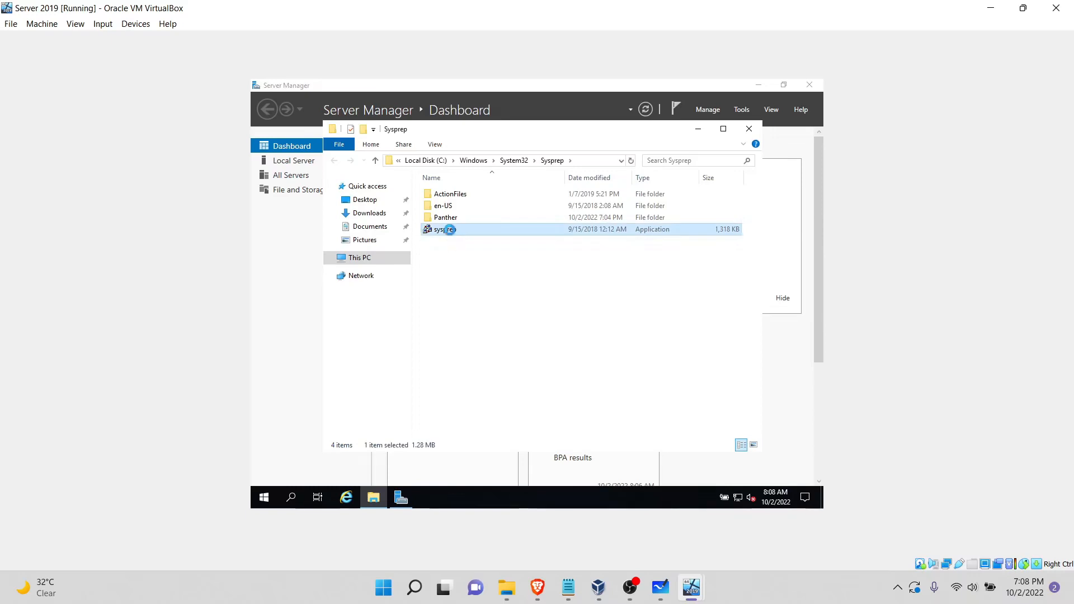
{"action": "right_click", "coordinate": [448, 231]}
{"action": "left_click", "coordinate": [471, 255]}
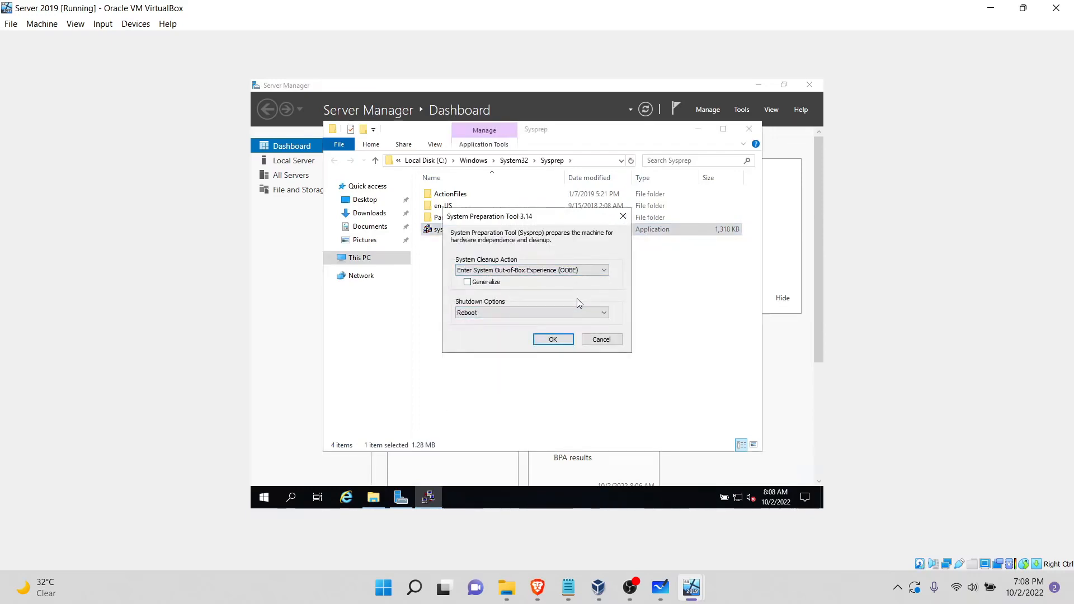
{"action": "left_click", "coordinate": [494, 284]}
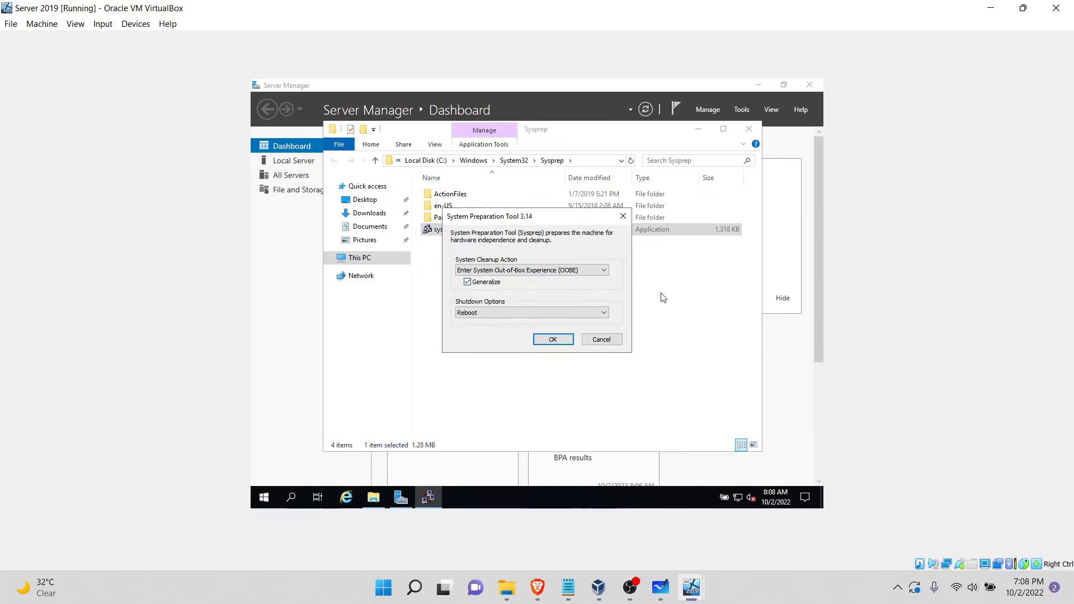
{"action": "left_click", "coordinate": [552, 340]}
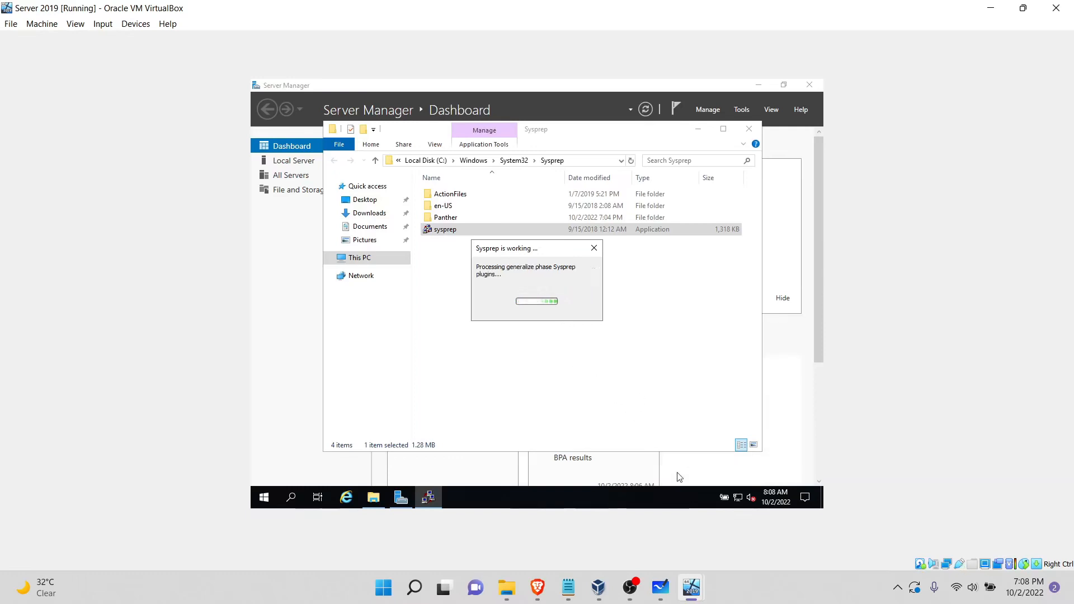
Step: Attach the Server 2019 machine's network Adapter 1 to Bridged Adapter in VirtualBox Manager and save the settings
{"action": "mouse_move", "coordinate": [701, 592]}
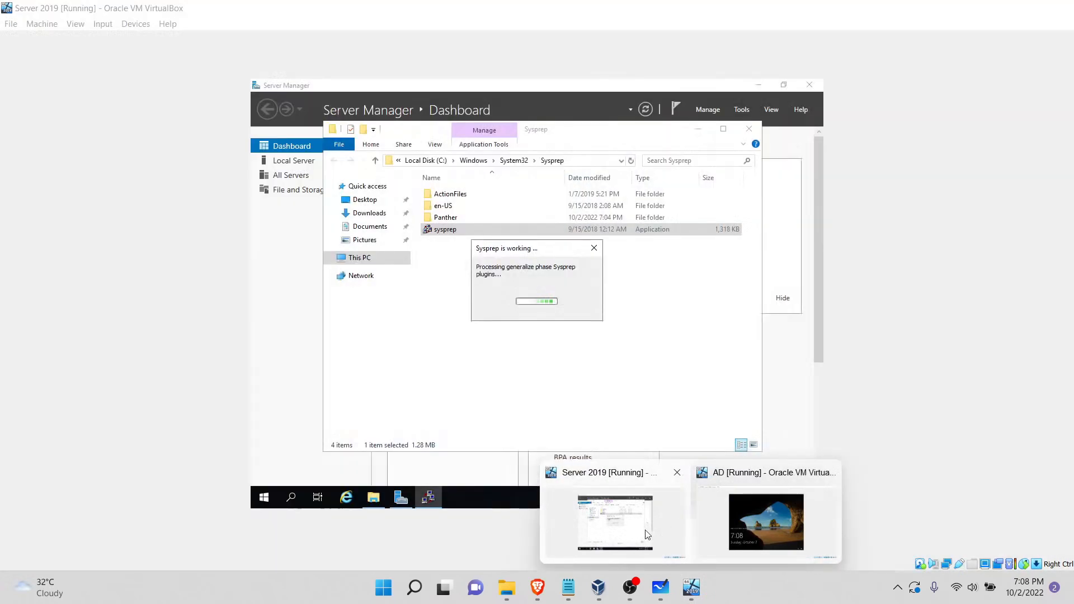
{"action": "left_click", "coordinate": [648, 536]}
{"action": "mouse_move", "coordinate": [688, 589]}
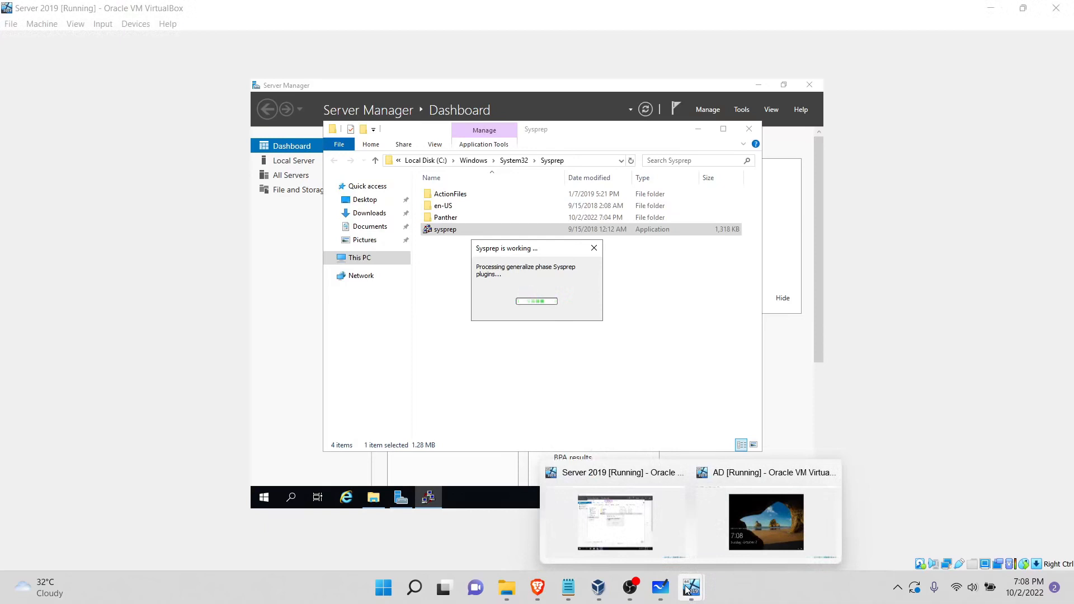
{"action": "left_click", "coordinate": [598, 587]}
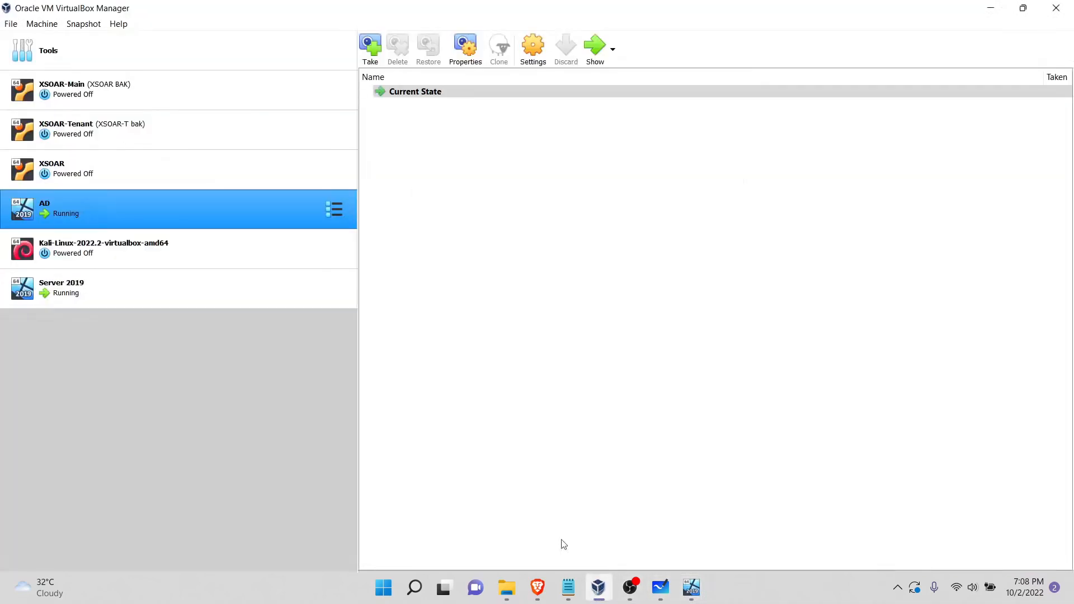
{"action": "left_click", "coordinate": [106, 279]}
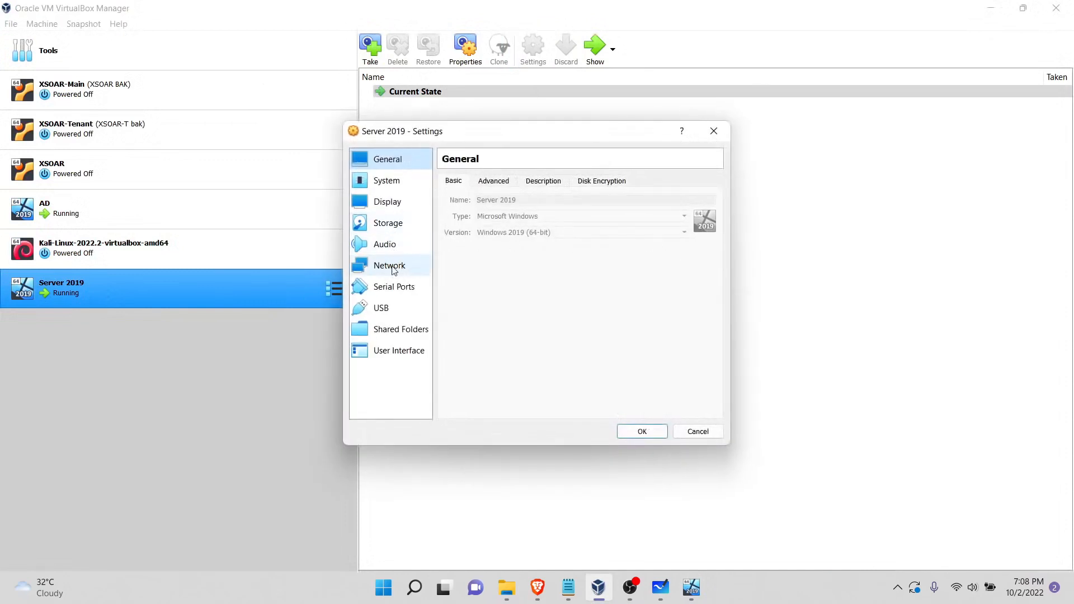
{"action": "left_click", "coordinate": [394, 270]}
{"action": "left_click", "coordinate": [613, 220]}
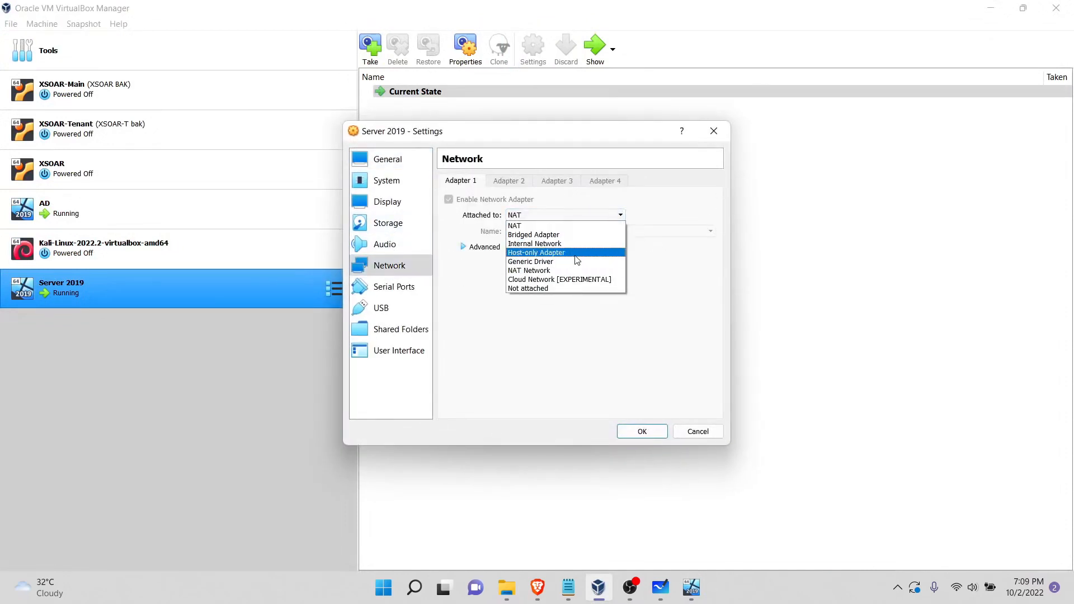
{"action": "left_click", "coordinate": [577, 238]}
{"action": "left_click", "coordinate": [643, 432]}
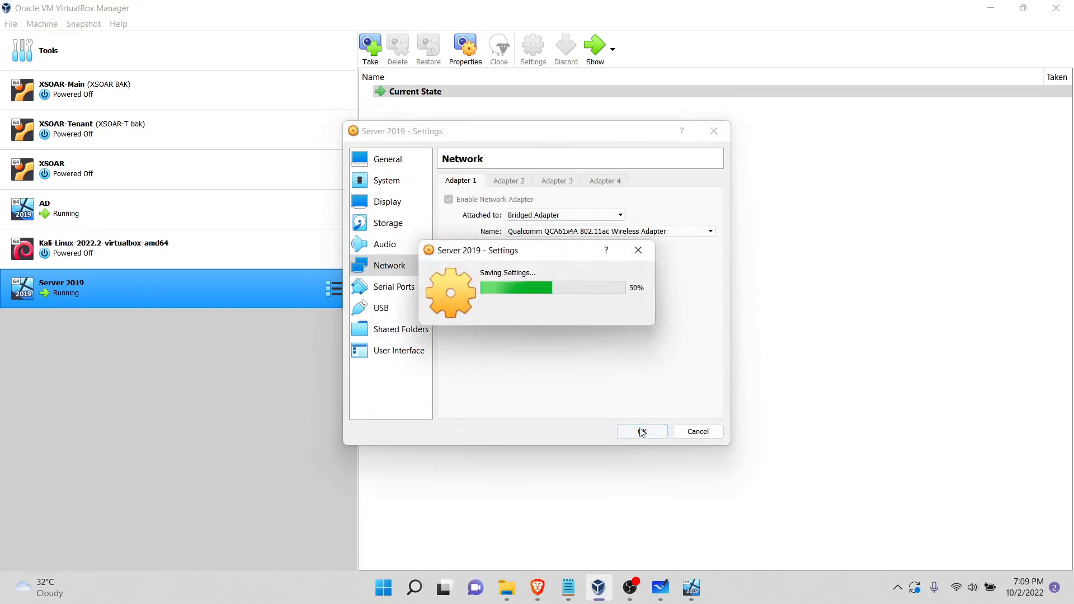
Step: Attach the Kali-Linux-2022.2-virtualbox-amd64 machine's network Adapter 1 to Bridged Adapter and save the settings
{"action": "left_click", "coordinate": [195, 264]}
{"action": "left_click", "coordinate": [532, 63]}
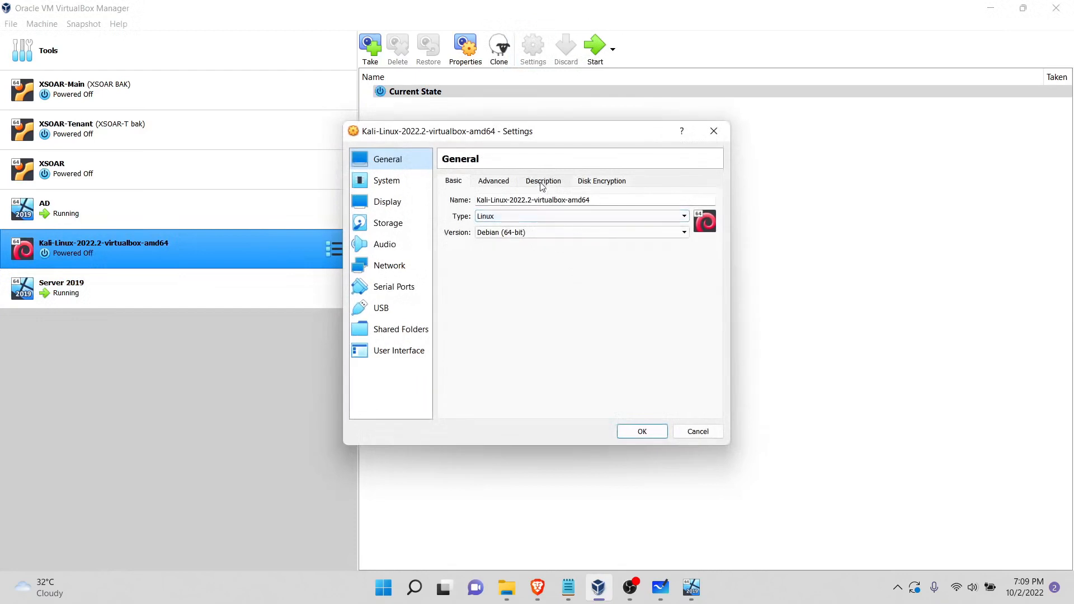
{"action": "left_click", "coordinate": [401, 269]}
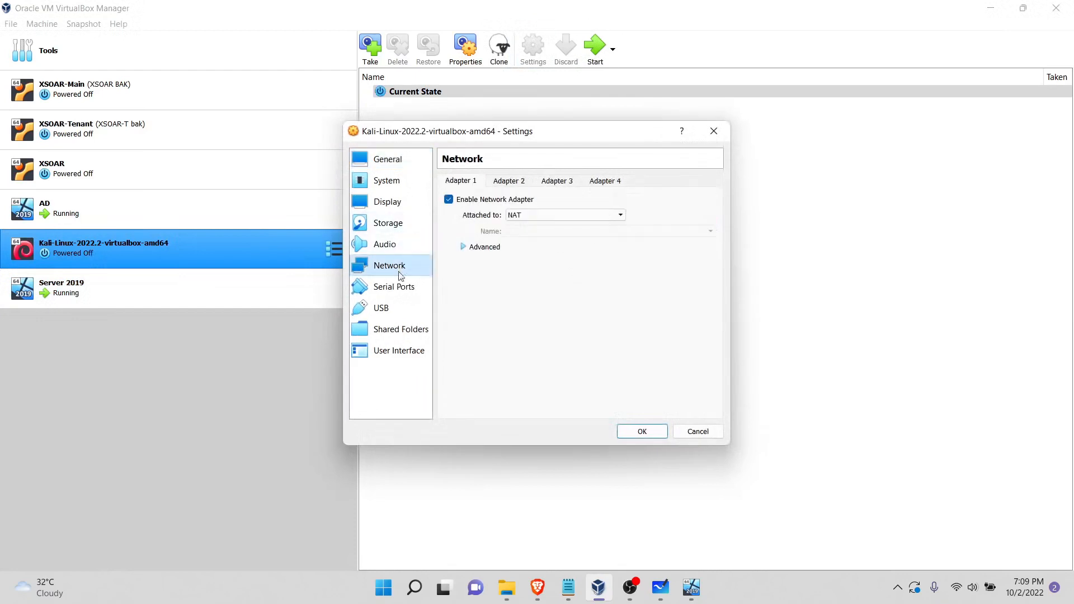
{"action": "left_click", "coordinate": [550, 216]}
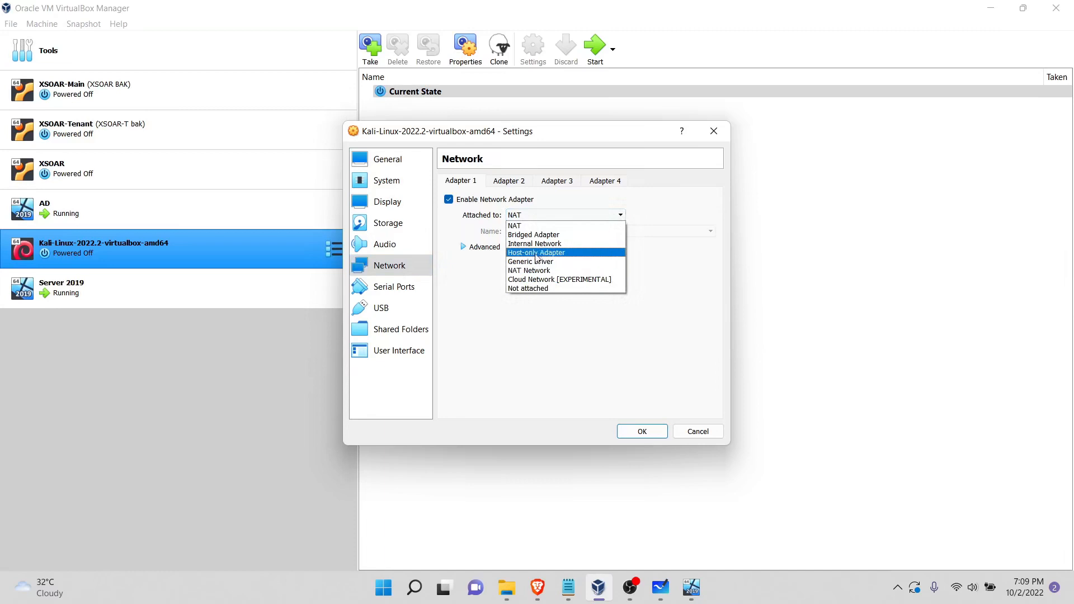
{"action": "left_click", "coordinate": [550, 236]}
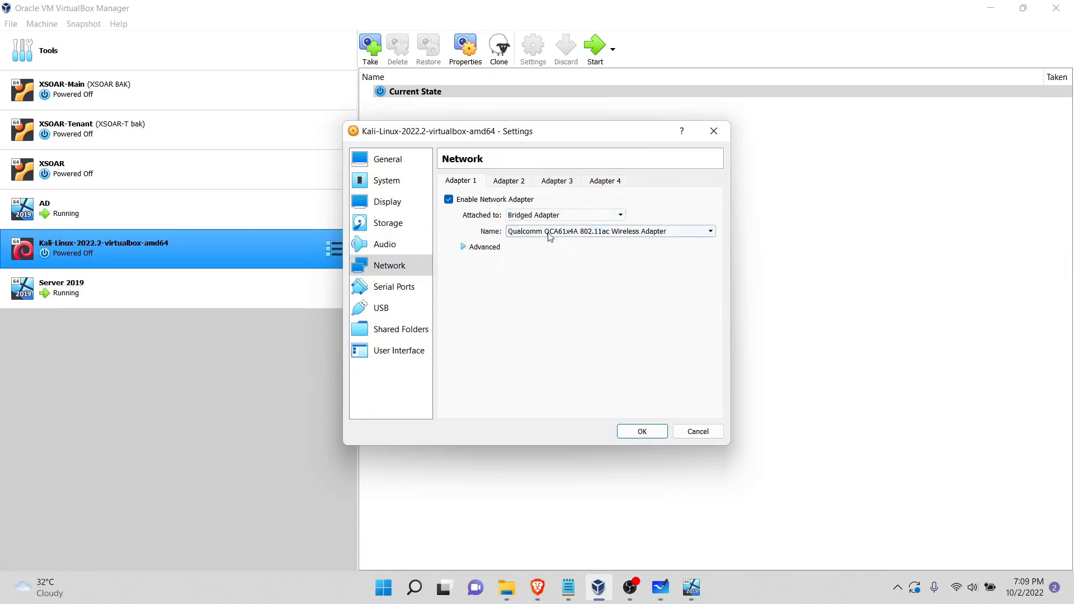
{"action": "left_click", "coordinate": [649, 434]}
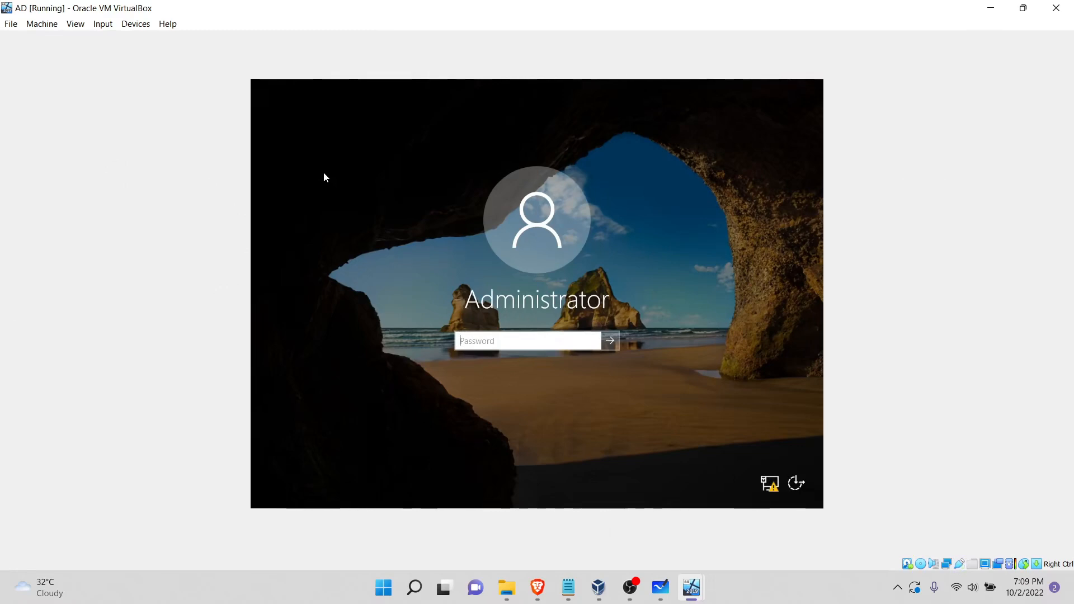
Step: Sign in to the AD machine as Administrator with the account password
{"action": "left_click", "coordinate": [102, 25]}
{"action": "mouse_move", "coordinate": [135, 28]}
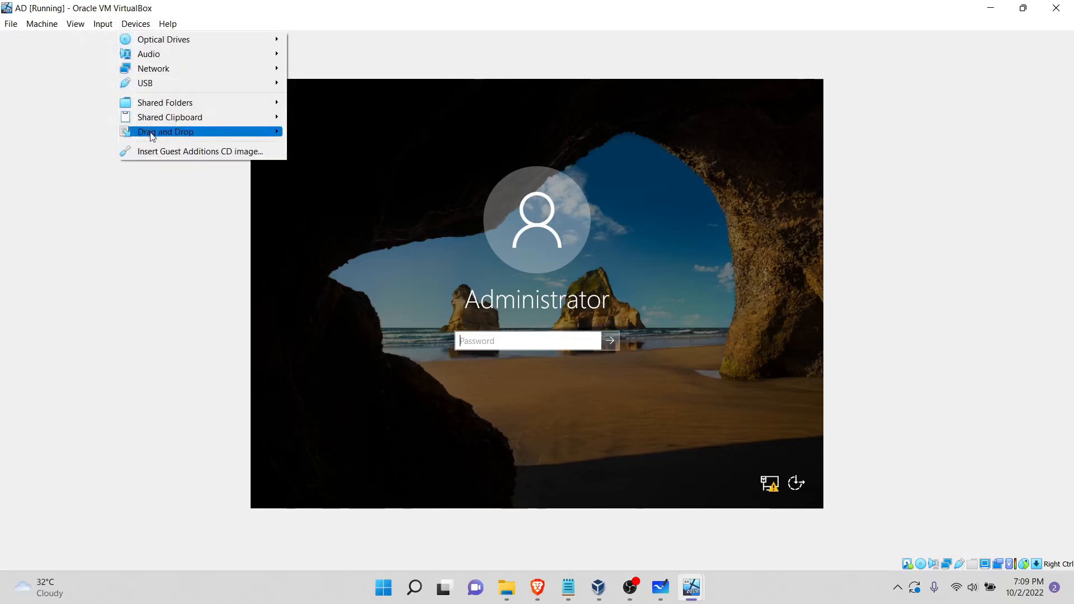
{"action": "left_click", "coordinate": [509, 345]}
{"action": "type", "text": "••••••••••"}
{"action": "key", "text": "Return"}
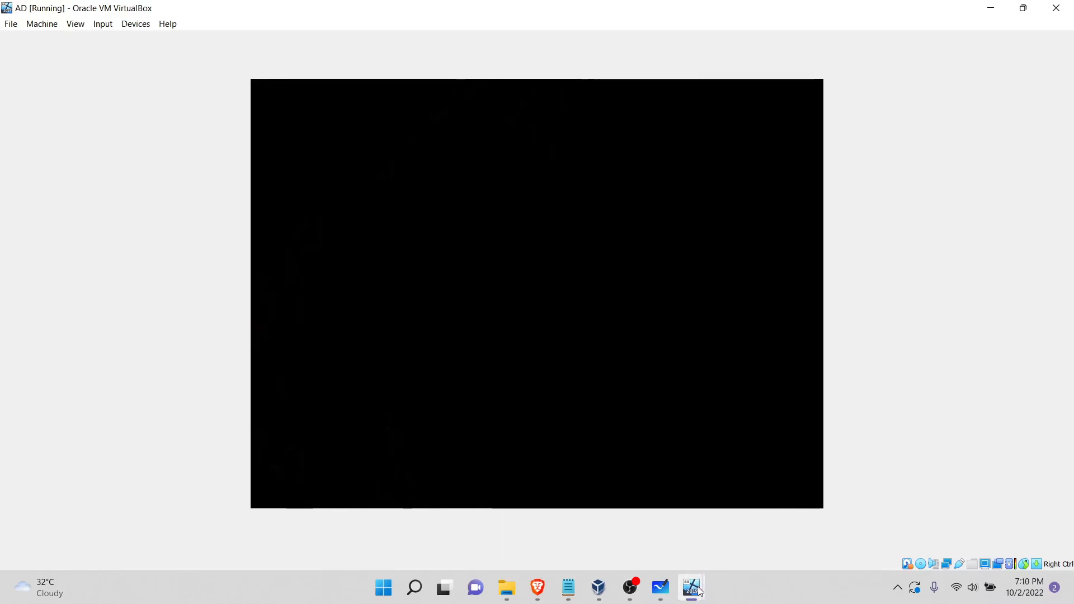
Step: Check the Server 2019 machine's restart progress while AD signs in, and return to the AD machine's window
{"action": "mouse_move", "coordinate": [699, 592]}
{"action": "left_click", "coordinate": [666, 529]}
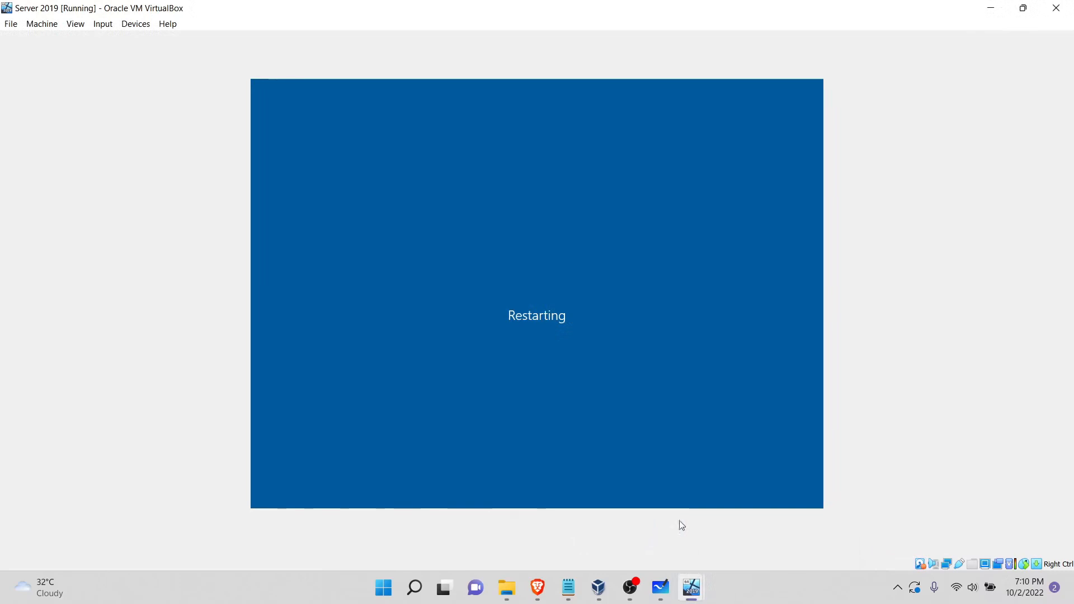
{"action": "mouse_move", "coordinate": [692, 589]}
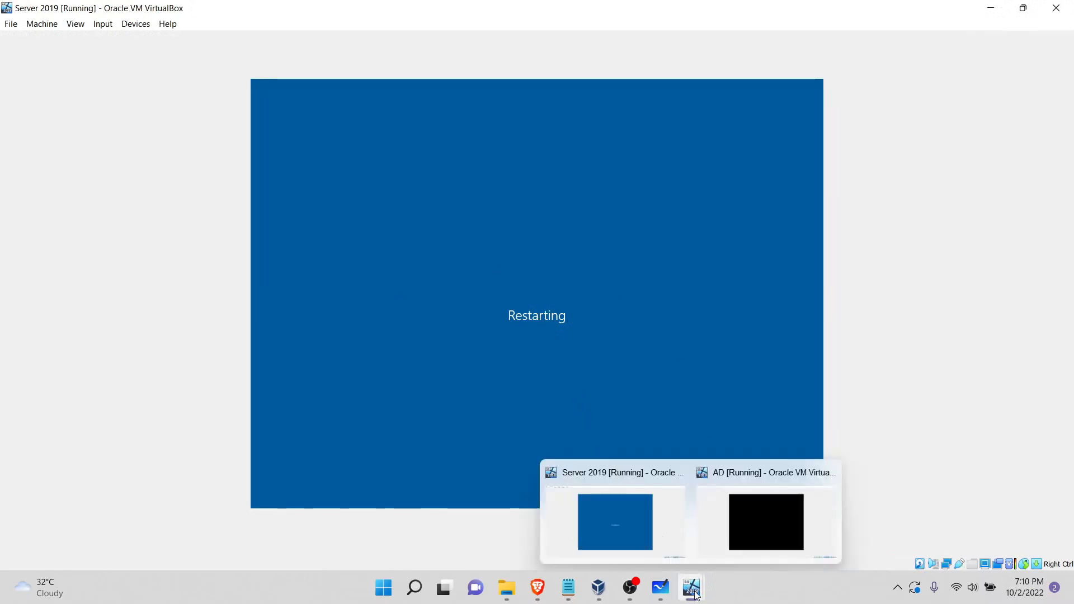
{"action": "left_click", "coordinate": [781, 507]}
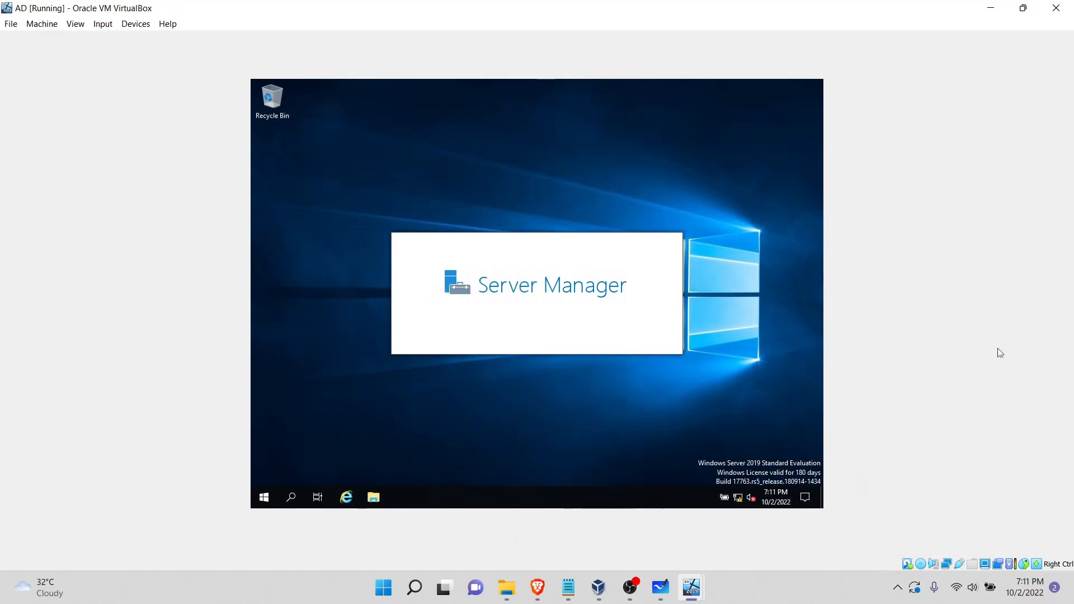
{"action": "mouse_move", "coordinate": [691, 587]}
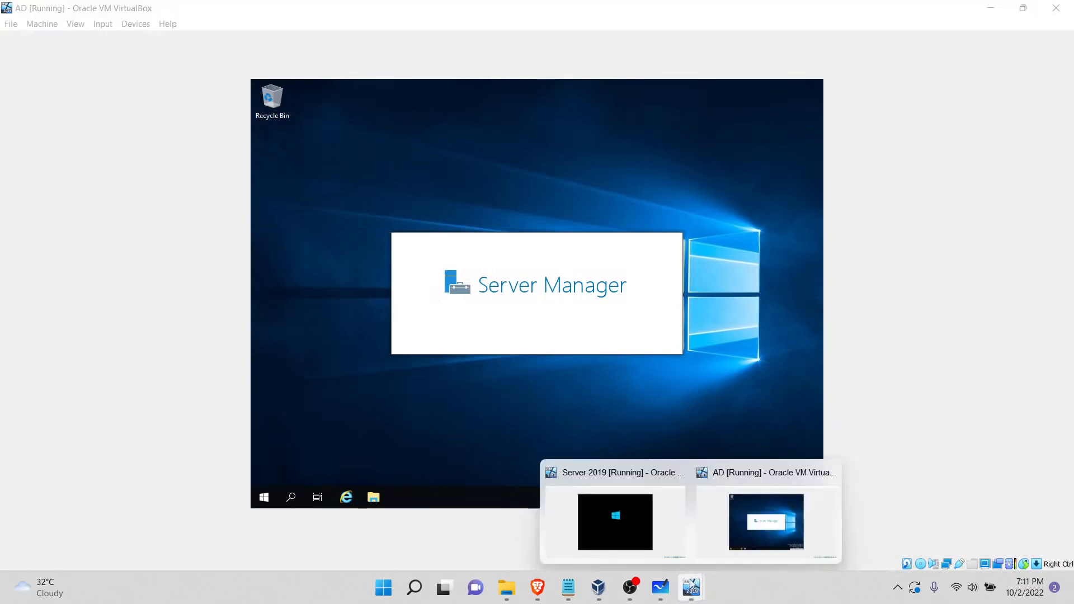
{"action": "left_click", "coordinate": [630, 519]}
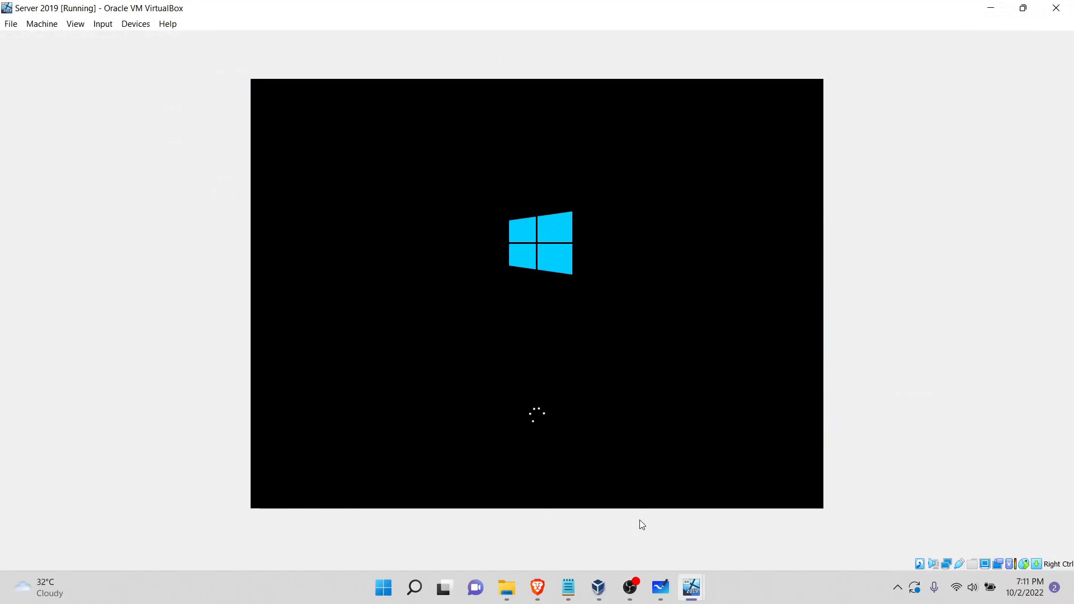
{"action": "mouse_move", "coordinate": [692, 588]}
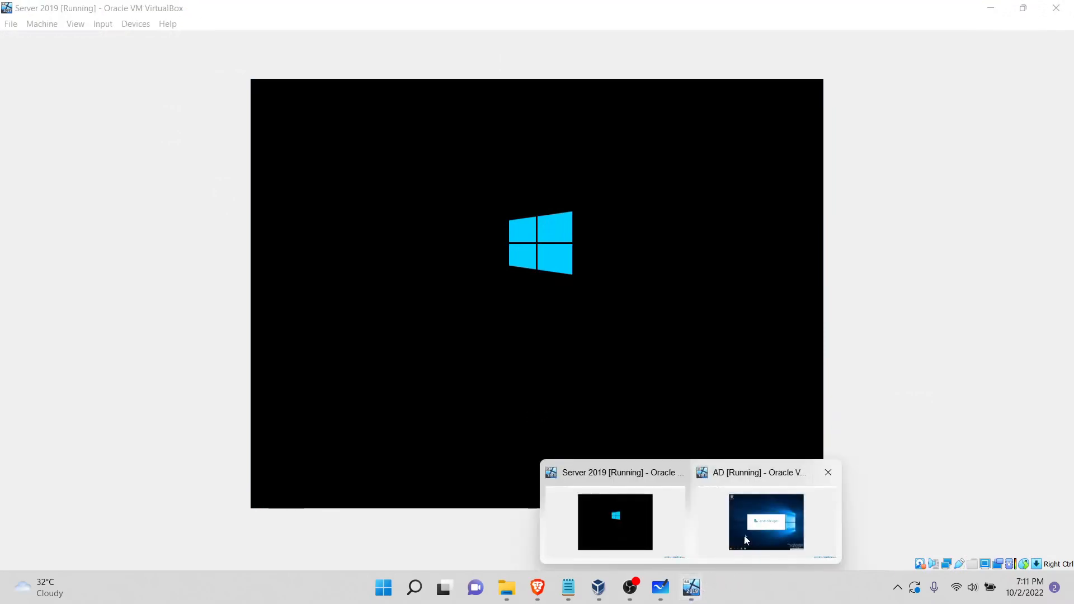
{"action": "left_click", "coordinate": [762, 521]}
Step: Open the Ethernet connection's properties on AD through the network adapter options
{"action": "left_click", "coordinate": [738, 498]}
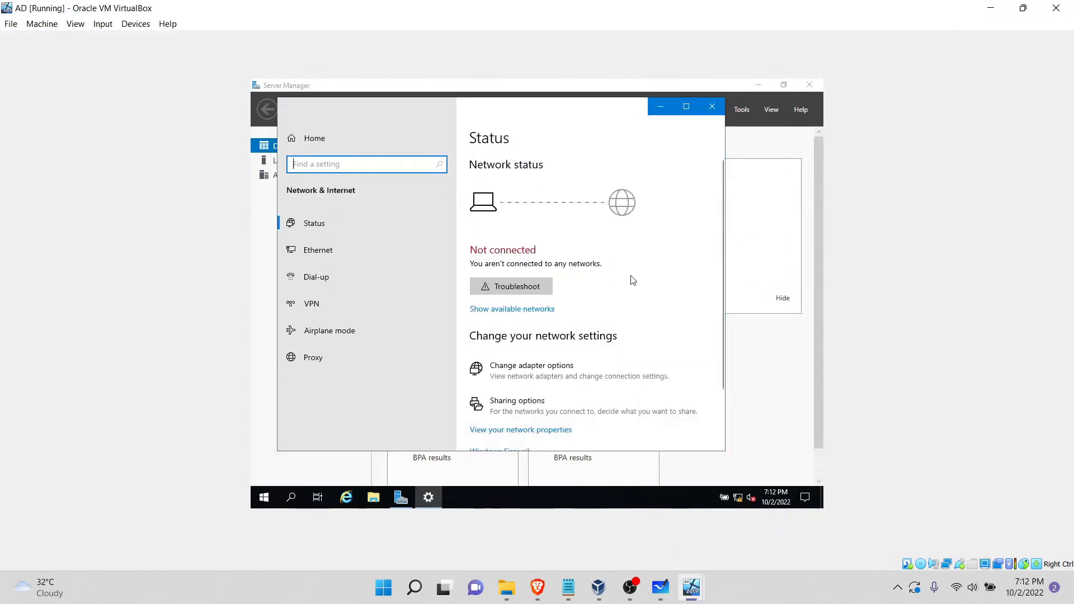
{"action": "left_click", "coordinate": [505, 372]}
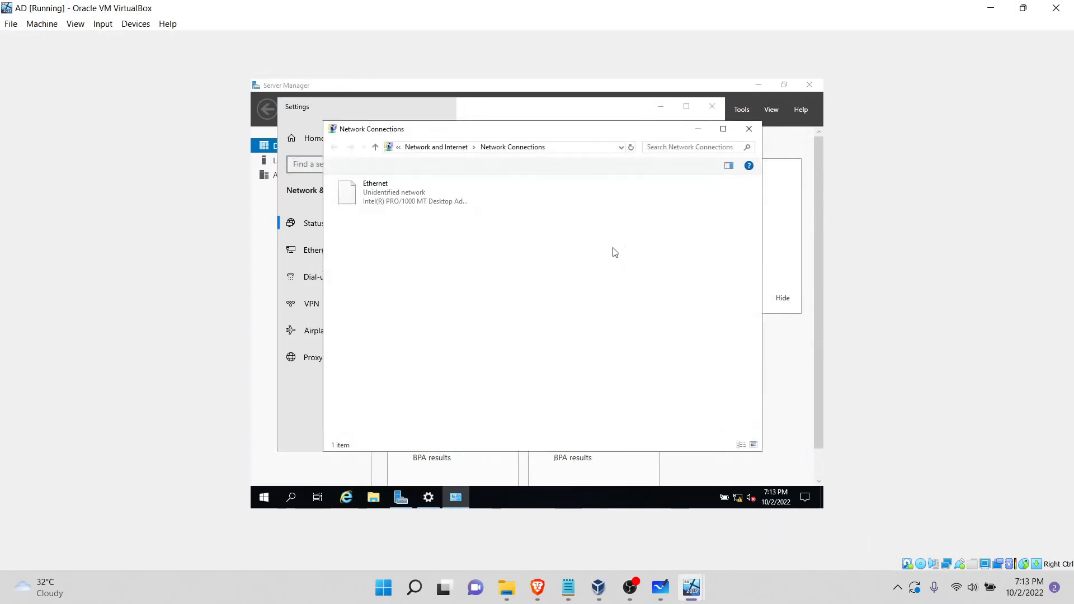
{"action": "left_click", "coordinate": [376, 199]}
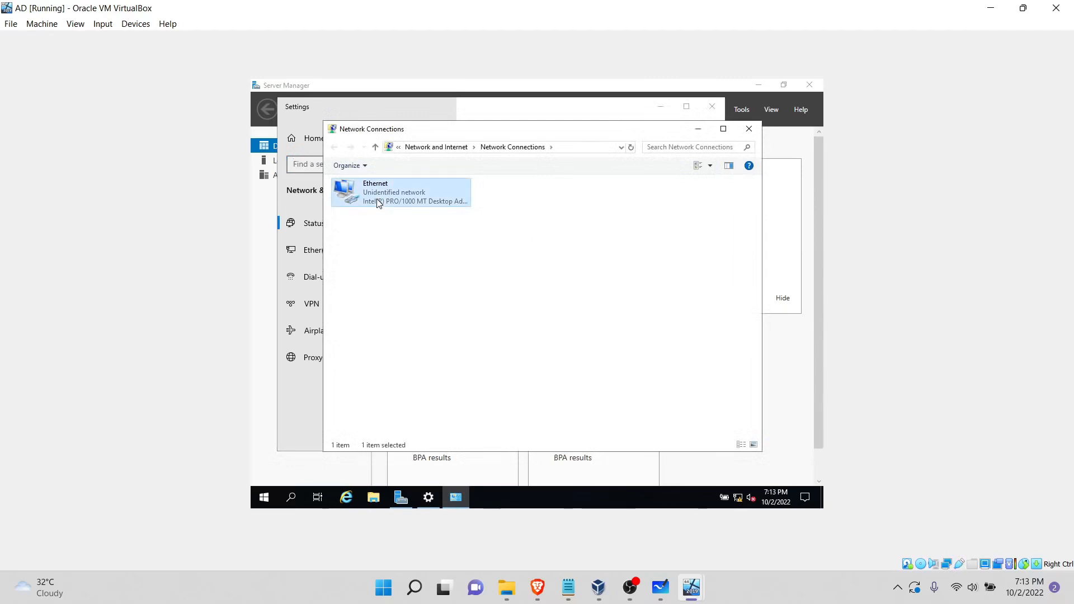
{"action": "double_click", "coordinate": [427, 190]}
{"action": "right_click", "coordinate": [427, 191]}
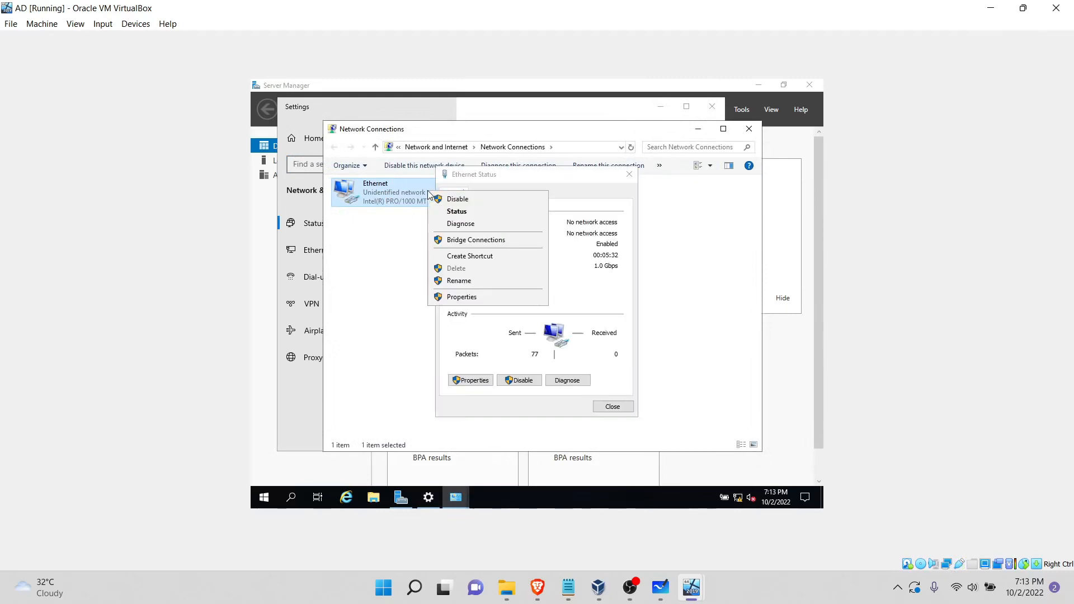
{"action": "left_click", "coordinate": [424, 343]}
{"action": "left_click", "coordinate": [467, 381]}
{"action": "left_click", "coordinate": [466, 382]}
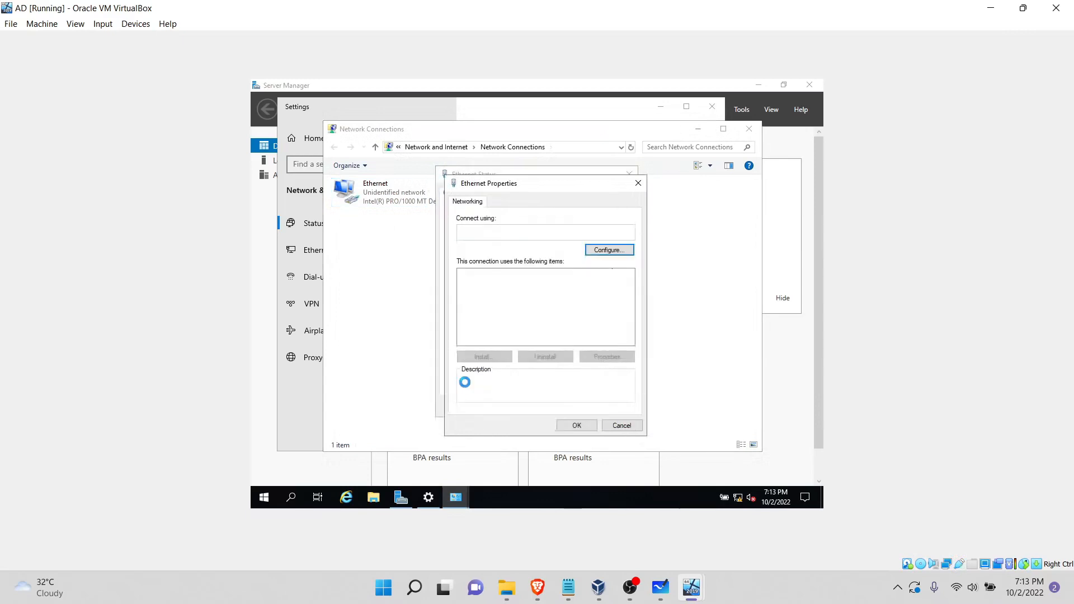
Step: Give the Ethernet adapter's Internet Protocol Version 4 a static IP address of 192.168.1.100 with subnet mask 255.255.255.0
{"action": "left_click", "coordinate": [532, 304]}
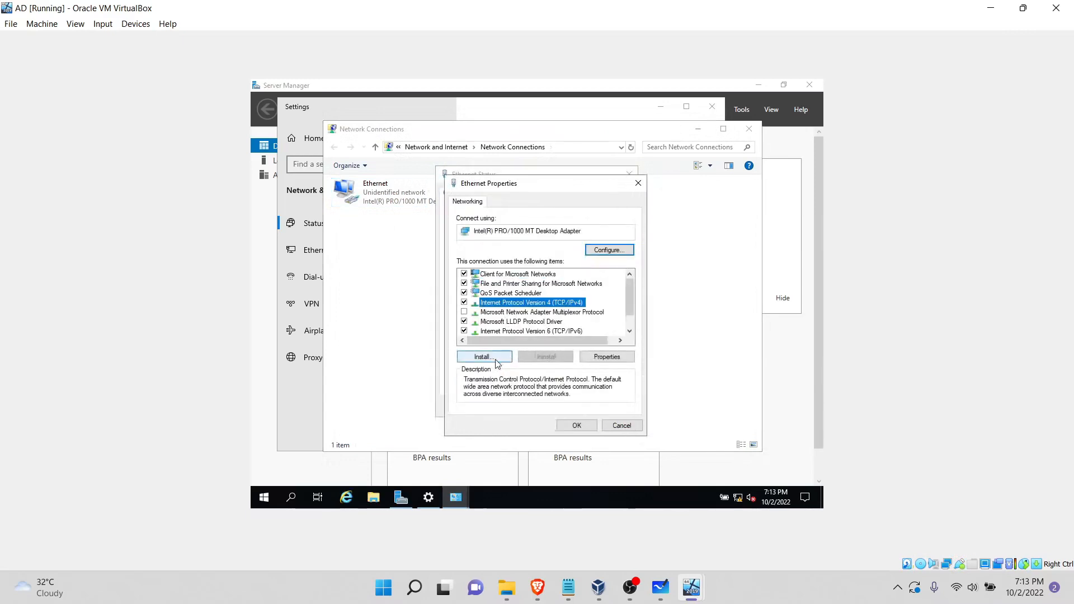
{"action": "double_click", "coordinate": [560, 305]}
{"action": "left_click", "coordinate": [517, 307]}
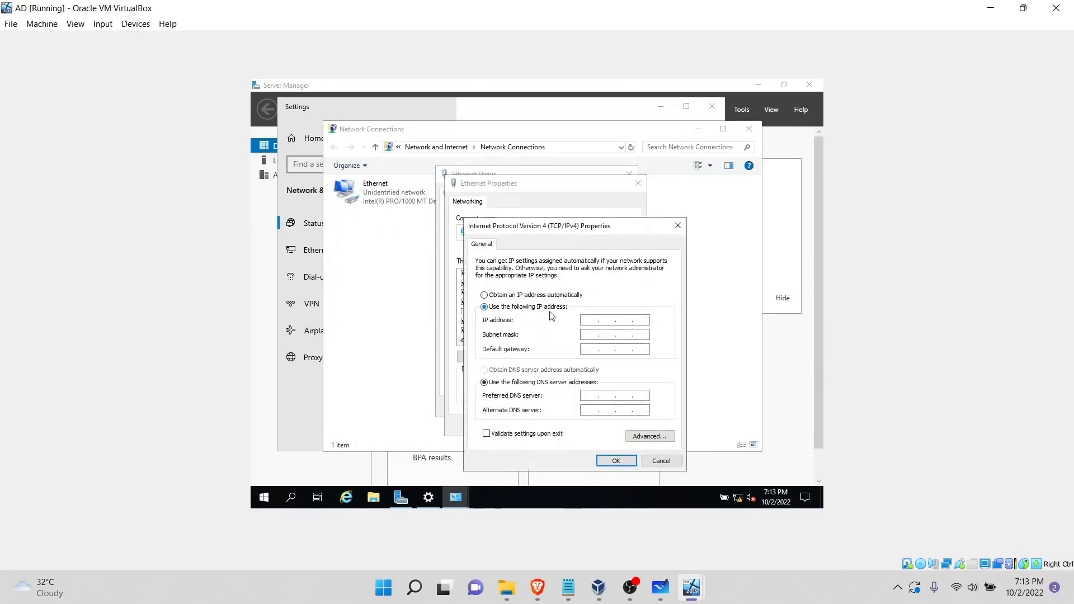
{"action": "left_click", "coordinate": [591, 320]}
{"action": "type", "text": "192 . 168 . 1 . 100"}
{"action": "left_click", "coordinate": [595, 336]}
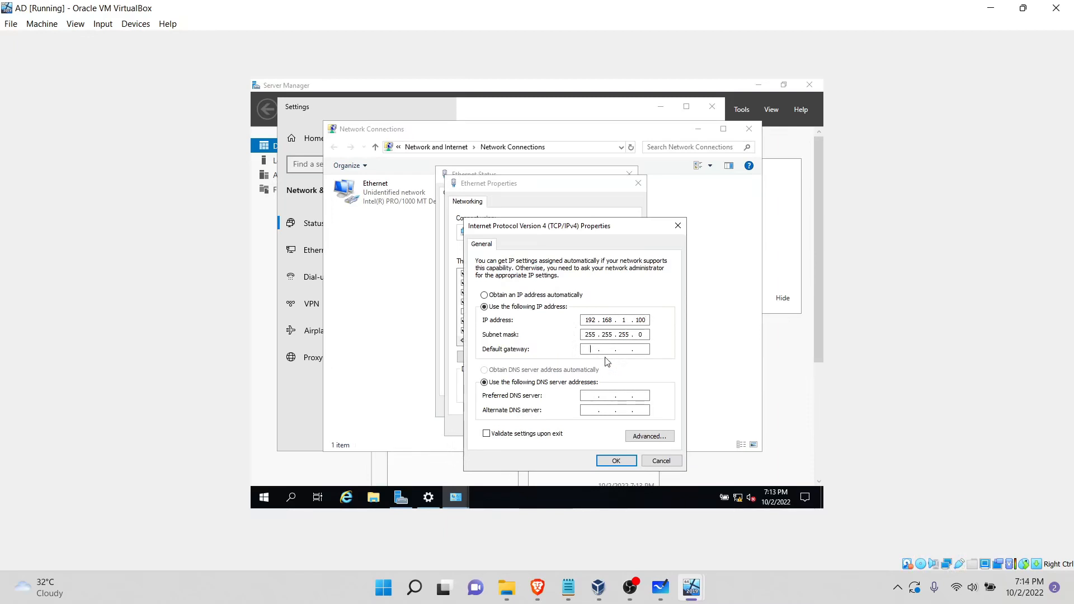
Step: Enter the default gateway and preferred DNS server, and set the alternate DNS server to 192.168.1.1
{"action": "type", "text": "92 . "}
{"action": "type", "text": "168 . "}
{"action": "type", "text": "1"}
{"action": "type", "text": "8 . 8 . 8 . 8"}
{"action": "left_click", "coordinate": [589, 411]}
{"action": "type", "text": "192168.1.1"}
Step: Apply the IPv4 configuration, close the Ethernet dialogs, and allow the PC to be discoverable on Network 2
{"action": "left_click", "coordinate": [616, 460]}
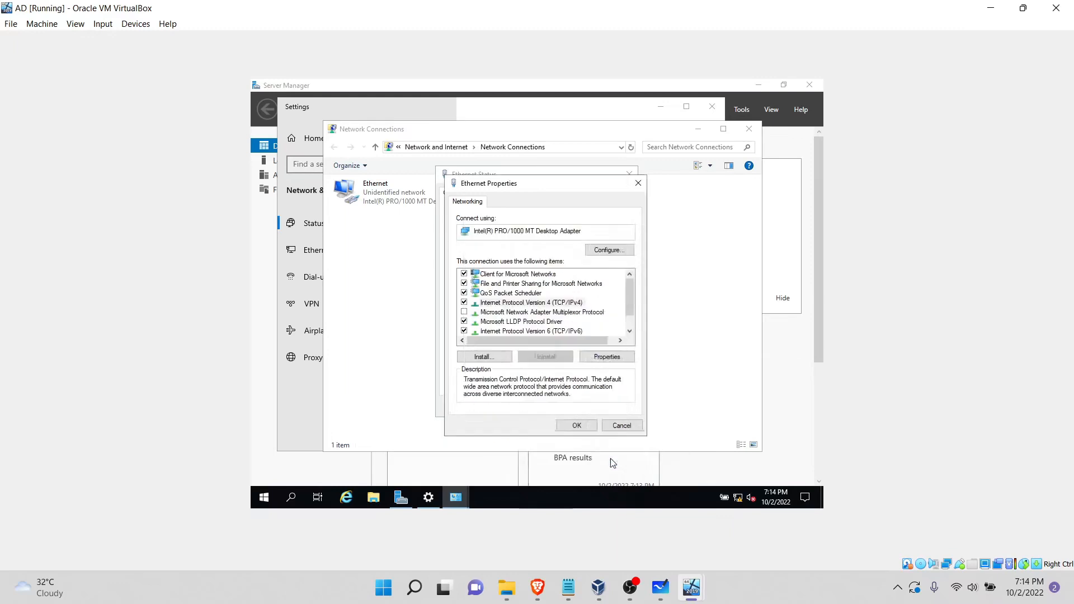
{"action": "left_click", "coordinate": [576, 426]}
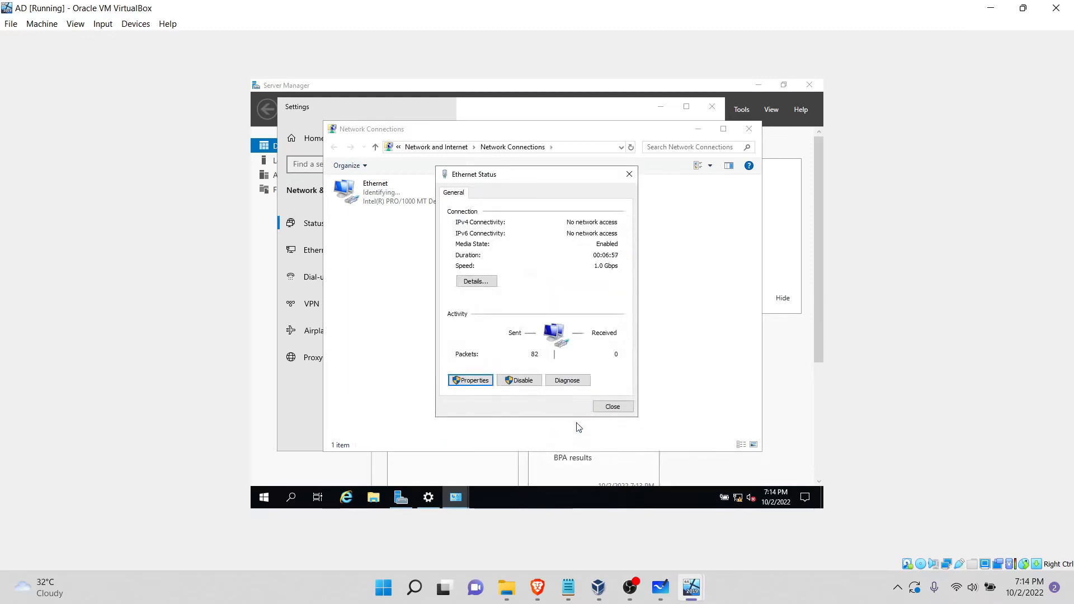
{"action": "left_click", "coordinate": [613, 409]}
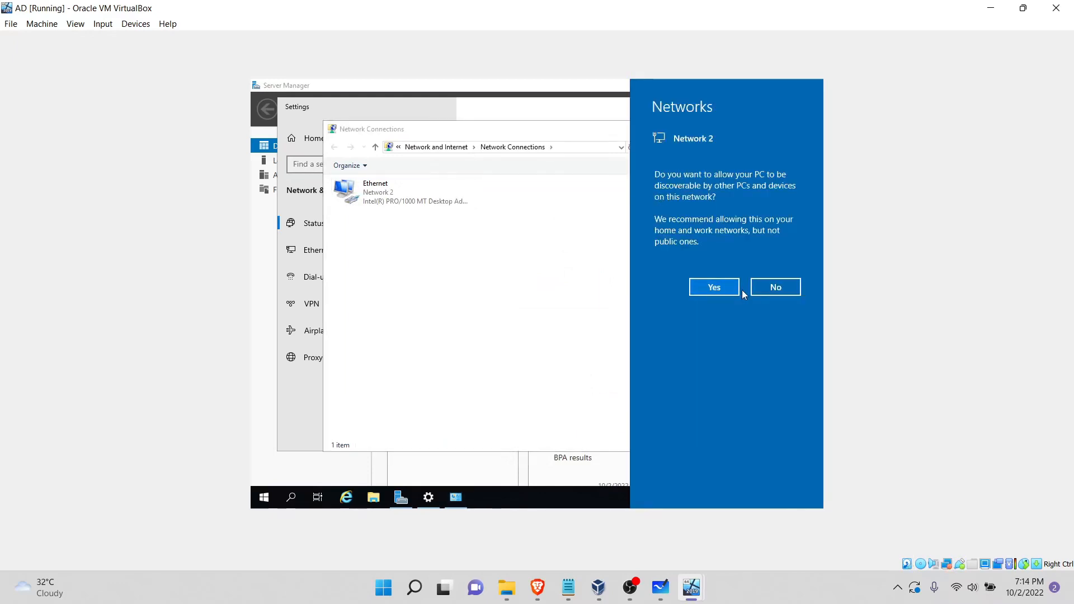
{"action": "left_click", "coordinate": [728, 290]}
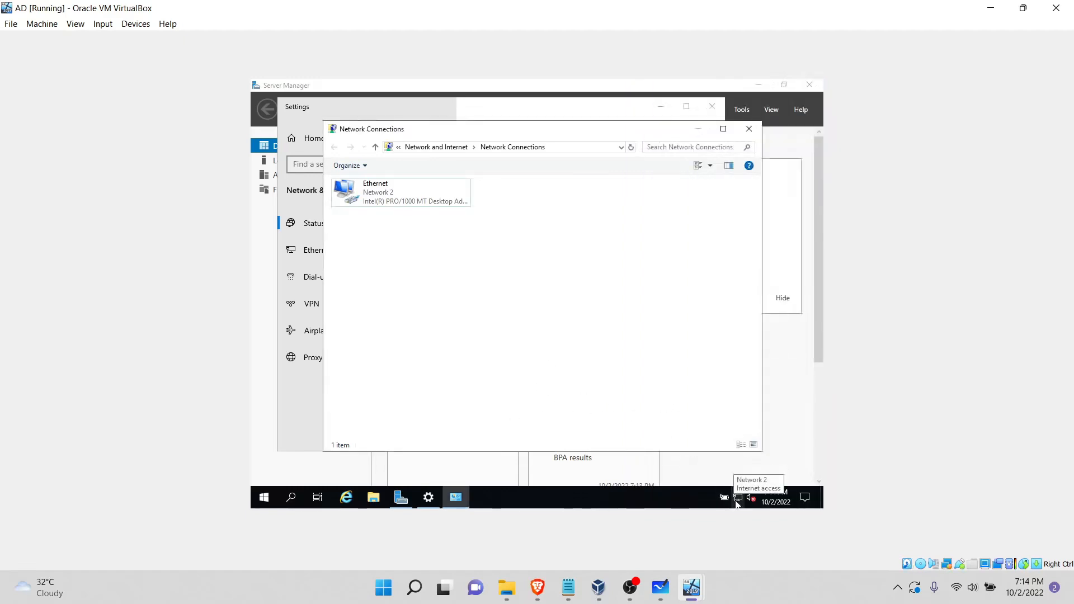
Step: Check AD's network configuration with ipconfig in a Command Prompt, and close the prompt, Network Connections and Settings windows
{"action": "left_click", "coordinate": [271, 503]}
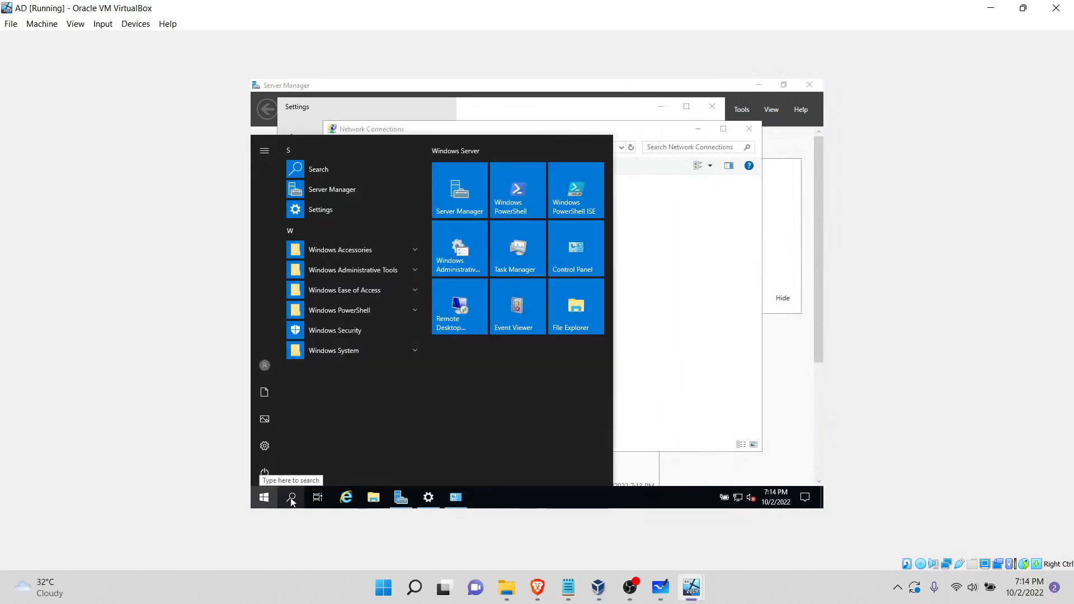
{"action": "left_click", "coordinate": [291, 497]}
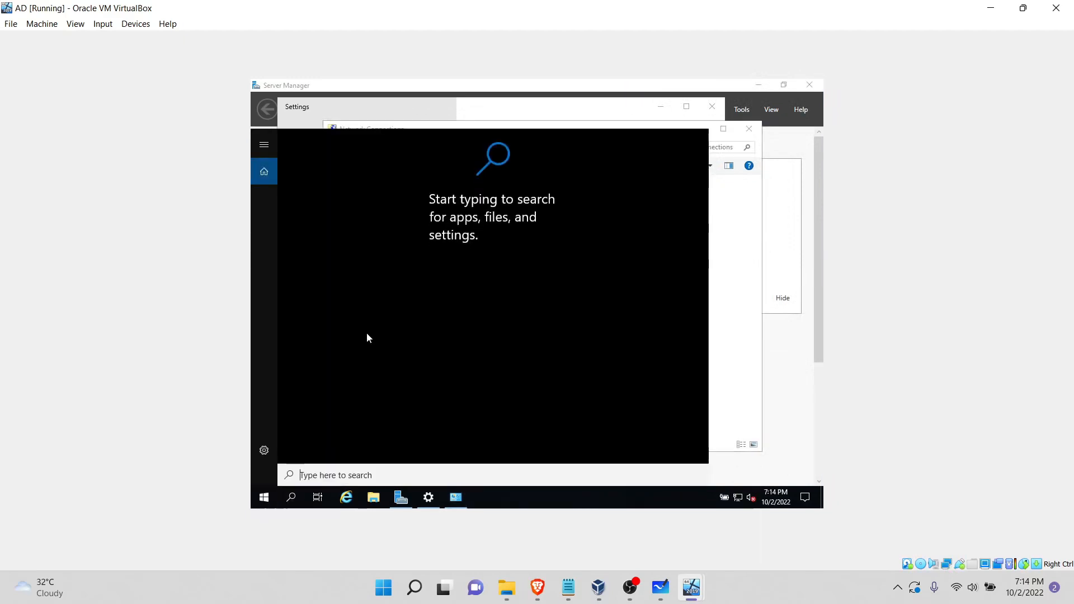
{"action": "type", "text": "c"}
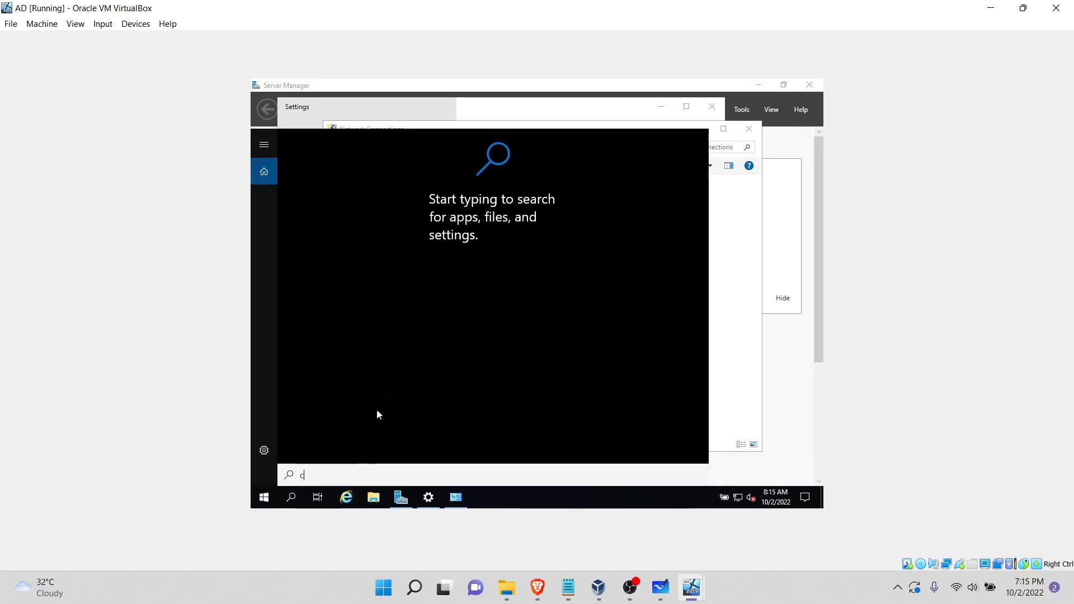
{"action": "type", "text": "md"}
{"action": "key", "text": "Return"}
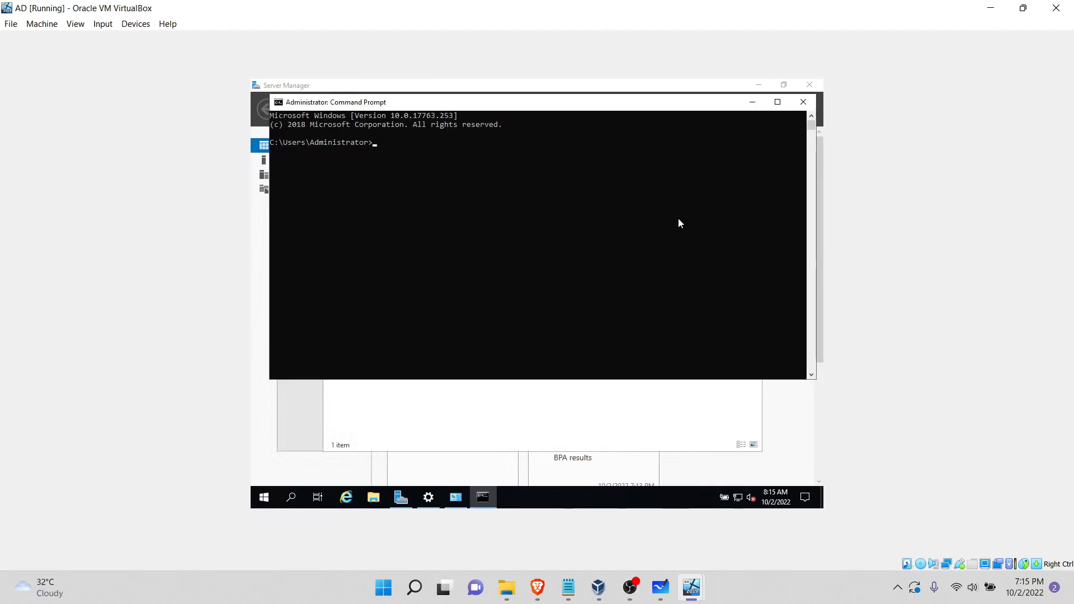
{"action": "left_click", "coordinate": [566, 219]}
{"action": "key", "text": "Escape"}
{"action": "type", "text": "ipconfig"}
{"action": "key", "text": "Return"}
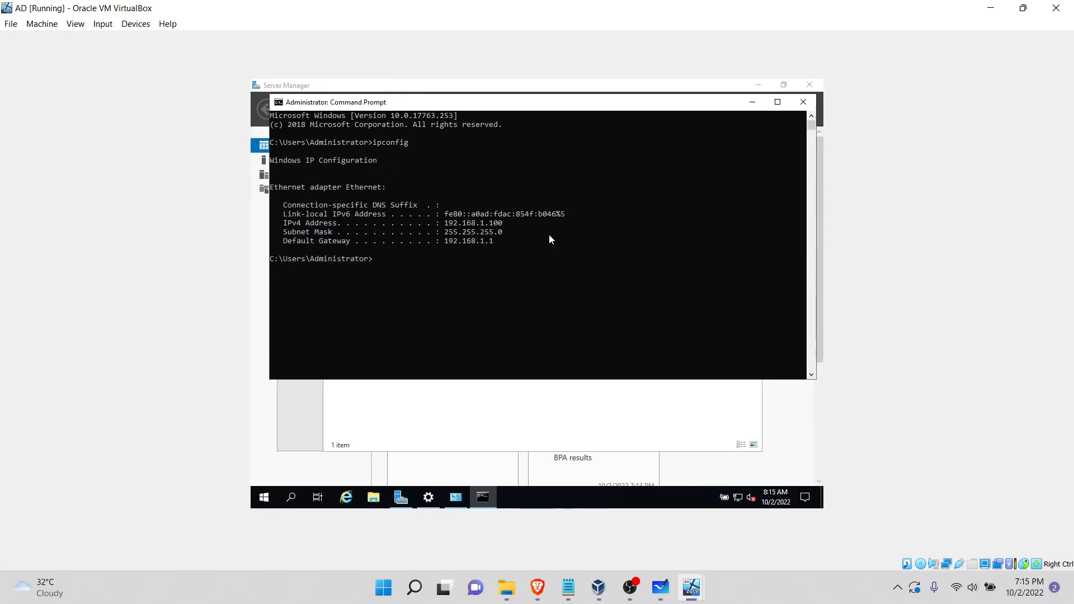
{"action": "left_click", "coordinate": [803, 102]}
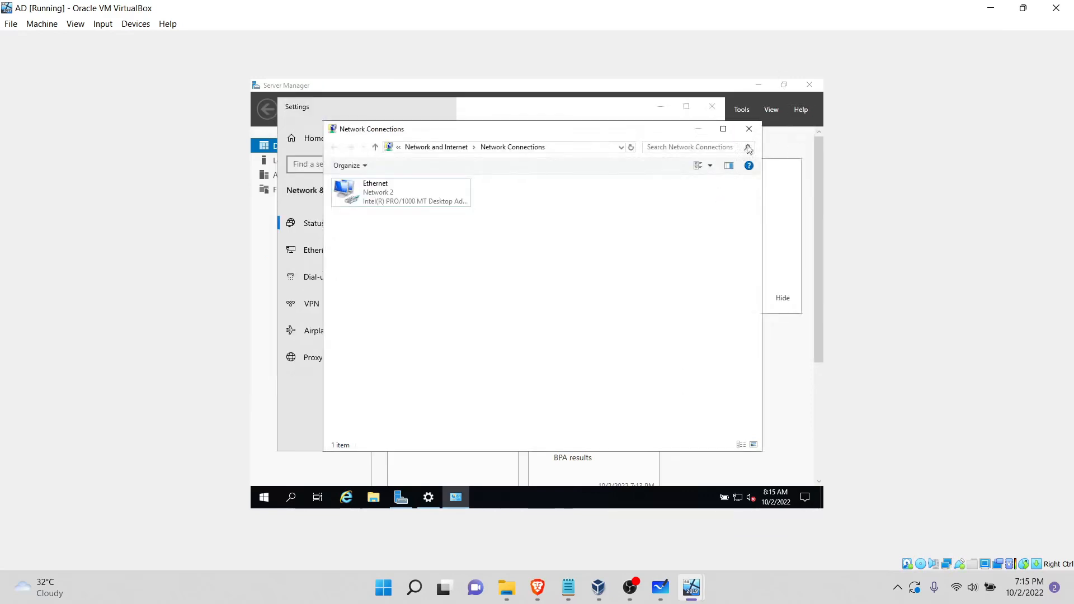
{"action": "left_click", "coordinate": [749, 129]}
{"action": "left_click", "coordinate": [713, 106]}
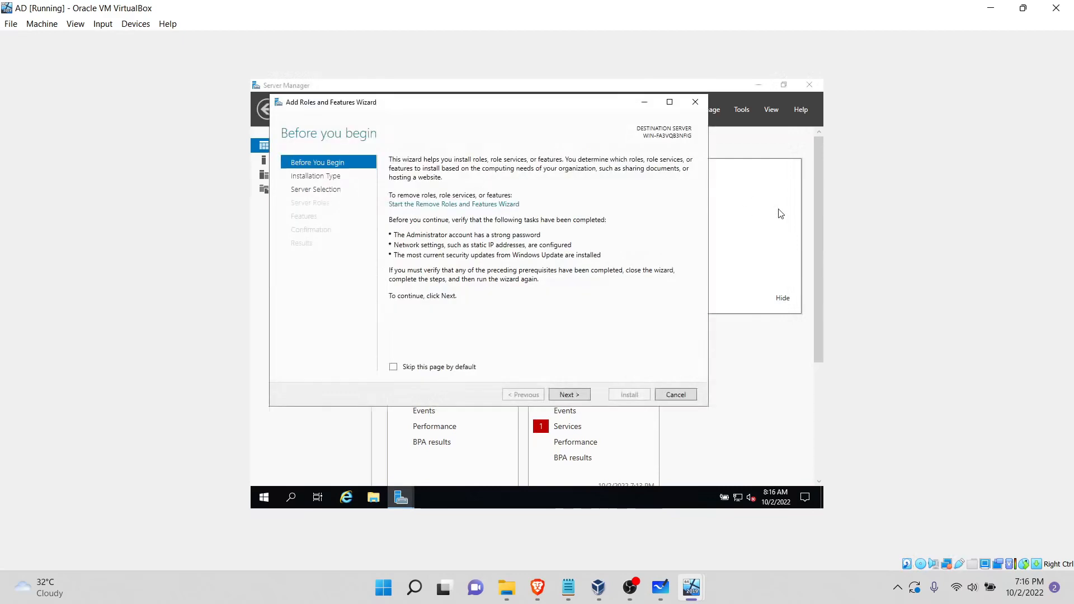
Step: Choose a role-based installation on the server in the pool and add the Active Directory Domain Services role with its required features
{"action": "left_click", "coordinate": [570, 394]}
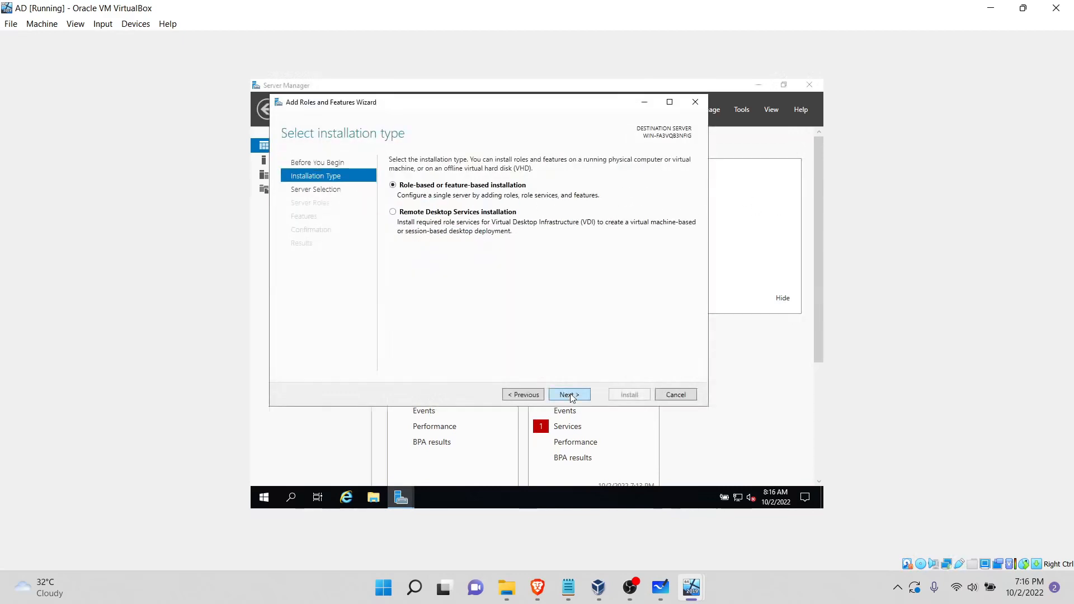
{"action": "left_click", "coordinate": [570, 394]}
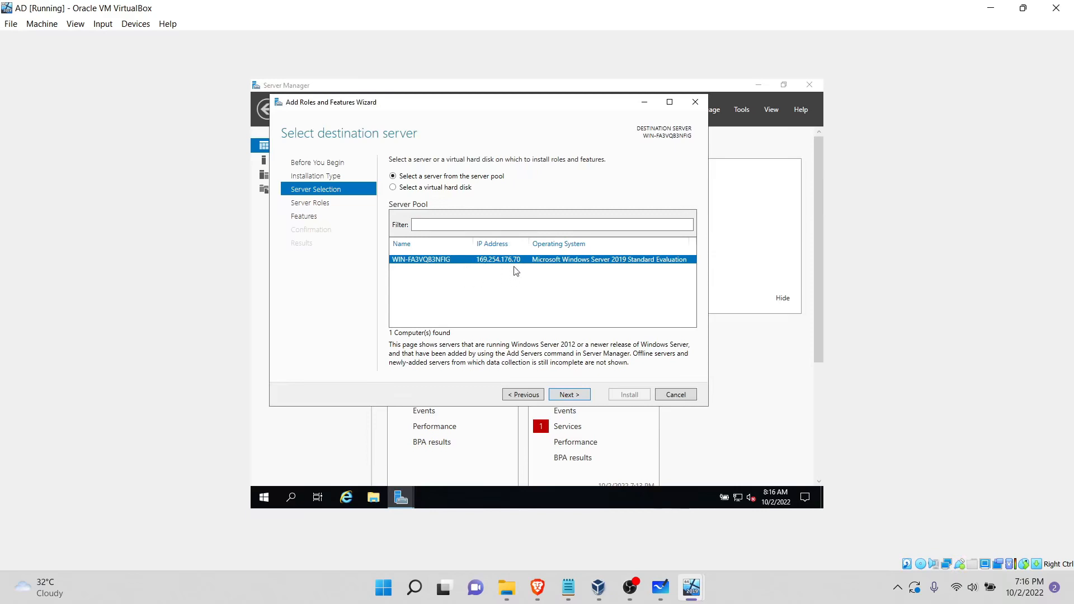
{"action": "left_click", "coordinate": [579, 395]}
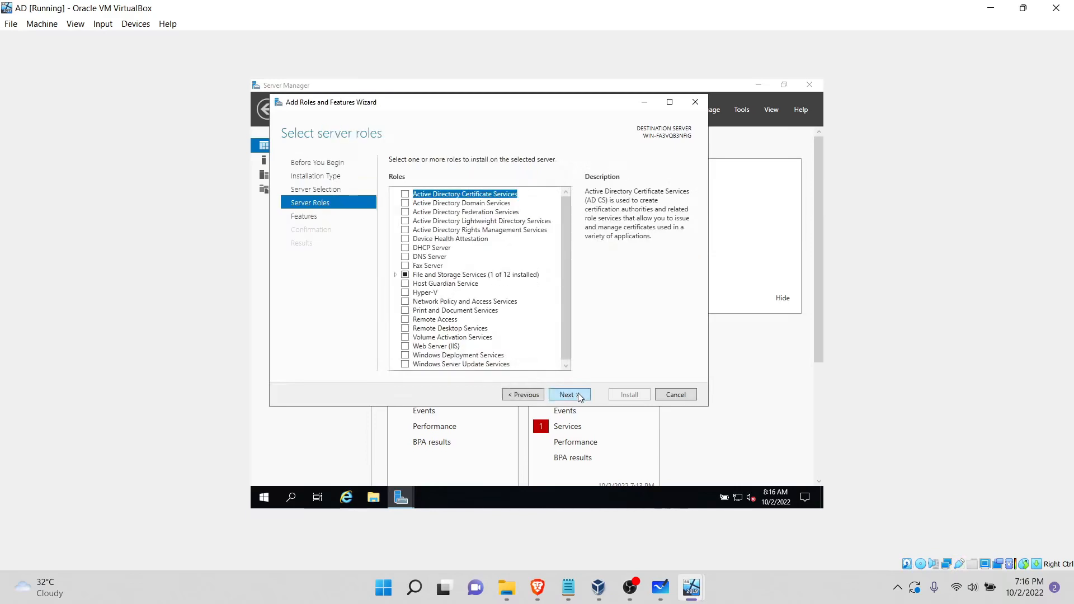
{"action": "left_click", "coordinate": [407, 203]}
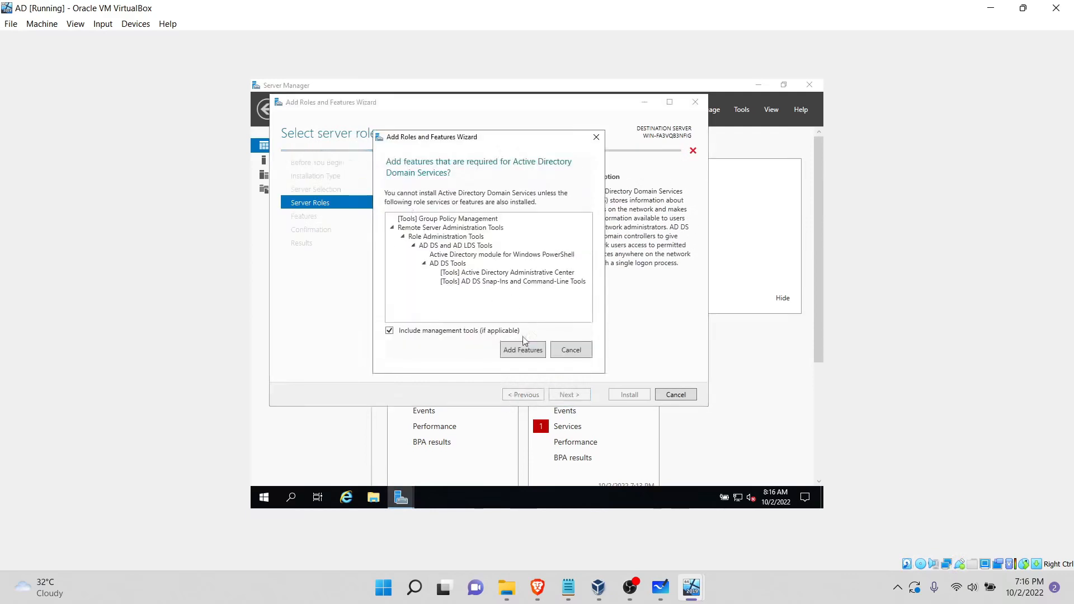
{"action": "left_click", "coordinate": [524, 350]}
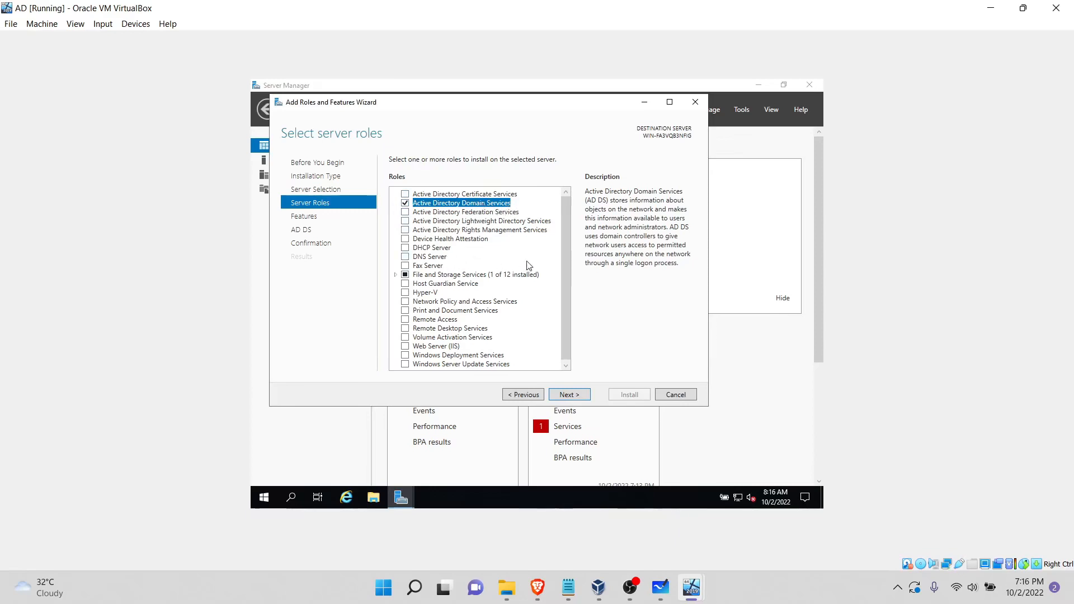
{"action": "left_click", "coordinate": [587, 395]}
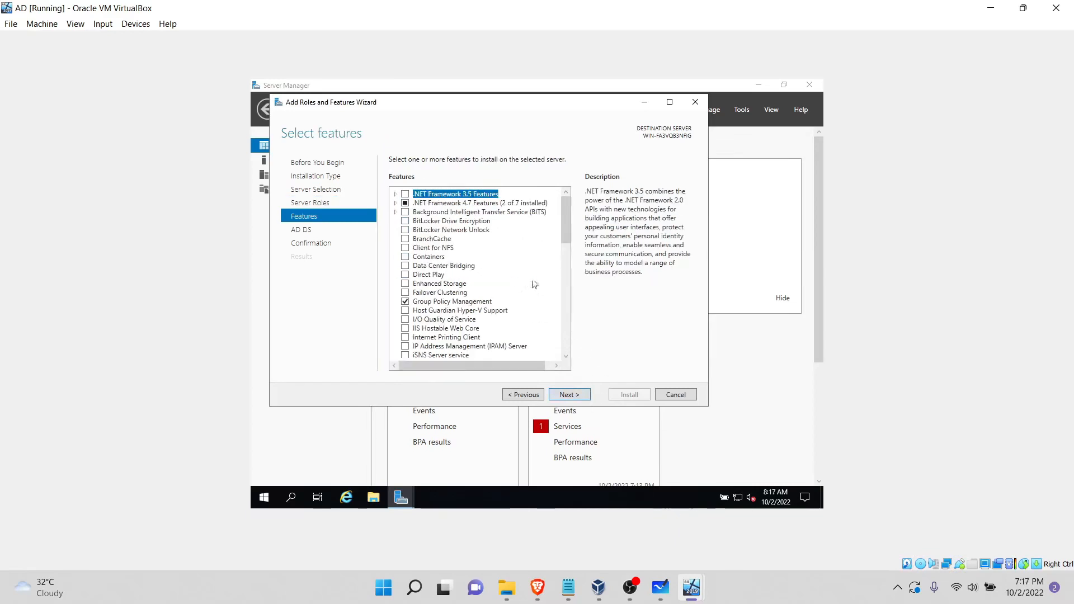
Step: Keep the preselected features and proceed through the AD DS information to the installation confirmation
{"action": "scroll", "coordinate": [532, 277], "scroll_direction": "down", "scroll_amount": 1}
{"action": "scroll", "coordinate": [532, 277], "scroll_direction": "down", "scroll_amount": 3}
{"action": "scroll", "coordinate": [532, 276], "scroll_direction": "up", "scroll_amount": 4}
{"action": "left_click", "coordinate": [575, 395]}
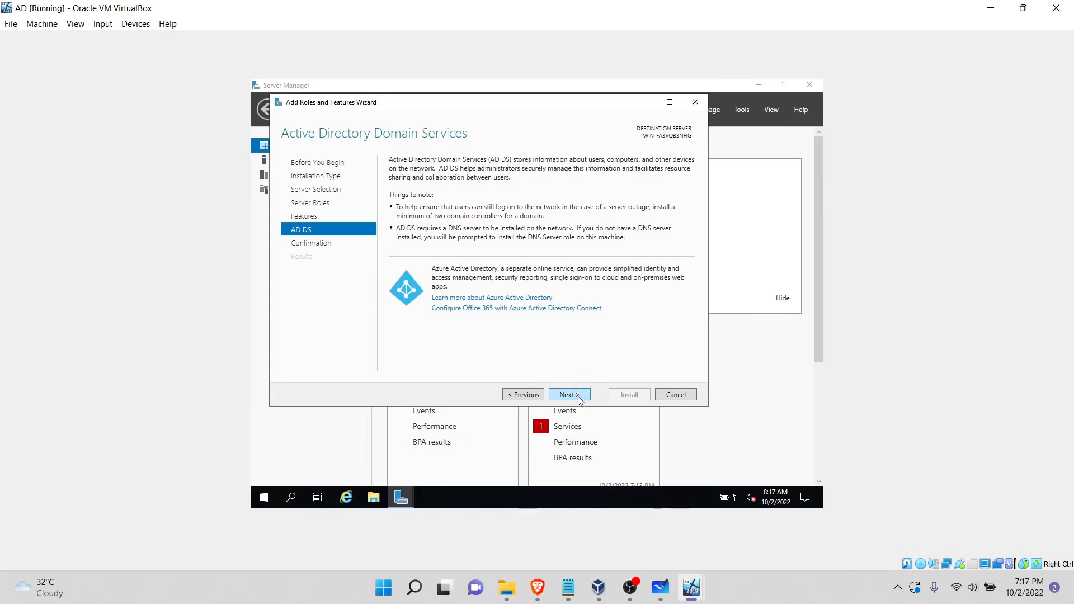
{"action": "left_click", "coordinate": [579, 399]}
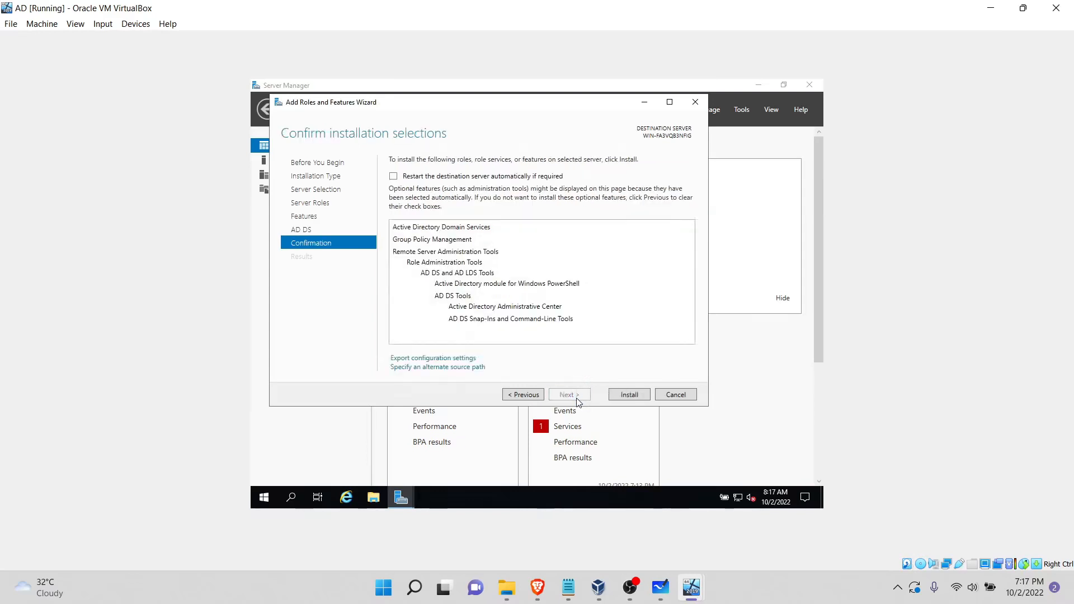
Step: Allow the destination server to restart automatically if required, install the selected role, and close the wizard
{"action": "left_click", "coordinate": [421, 176]}
{"action": "left_click", "coordinate": [567, 326]}
{"action": "left_click", "coordinate": [626, 395]}
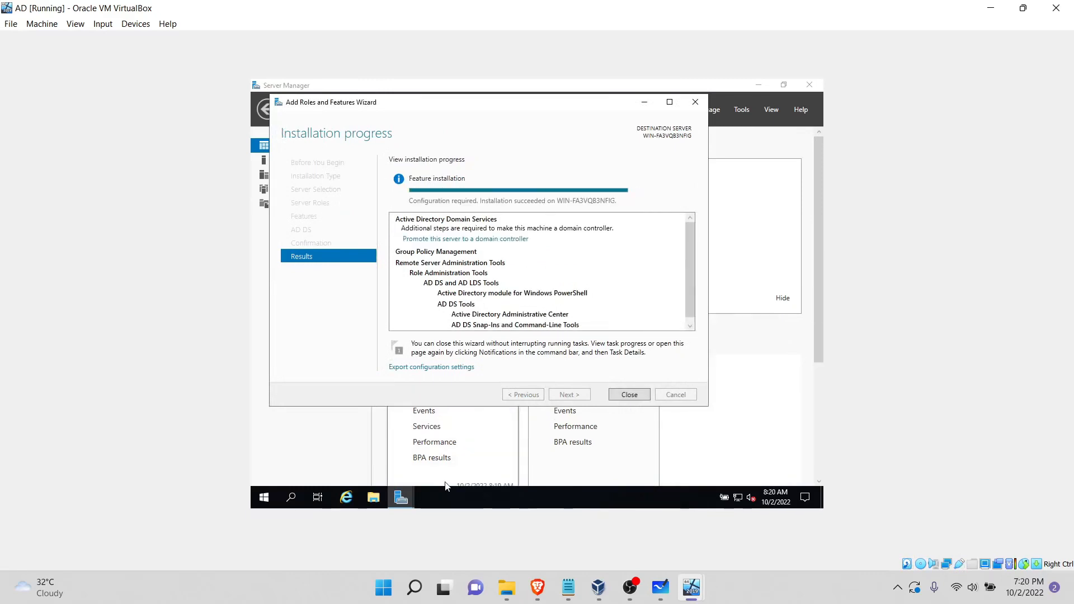
{"action": "left_click", "coordinate": [632, 396]}
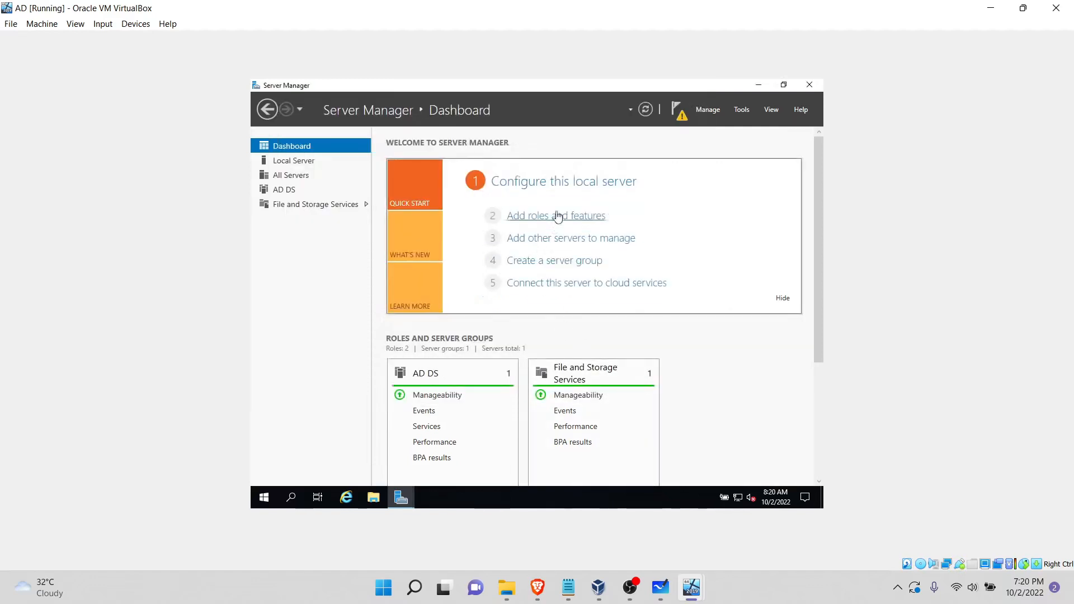
Step: Start promoting the server to a domain controller and add a new forest with the root domain name Malware
{"action": "left_click", "coordinate": [679, 112]}
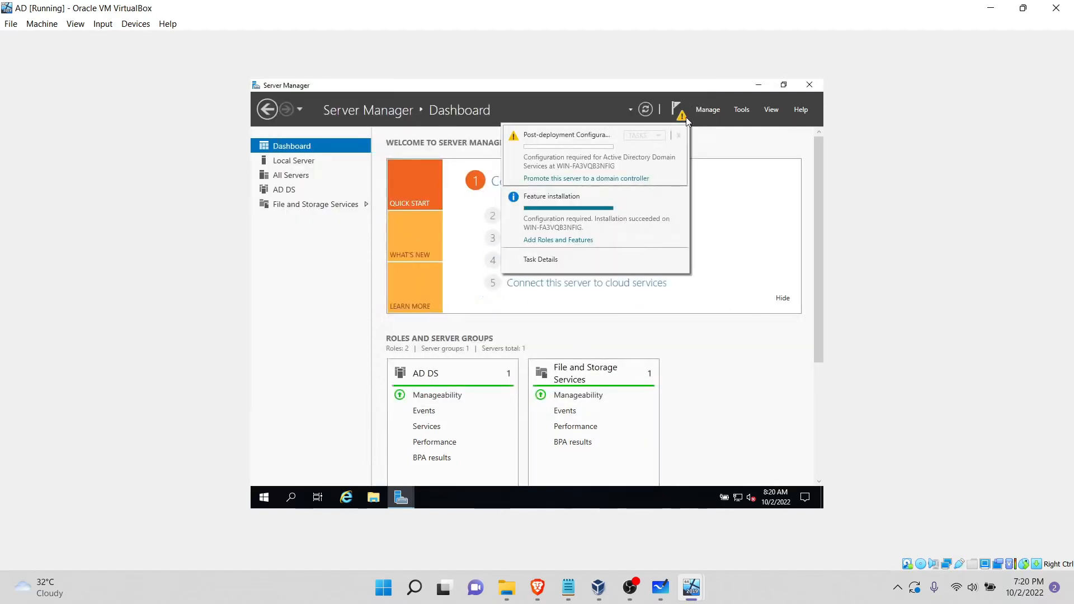
{"action": "left_click", "coordinate": [594, 179]}
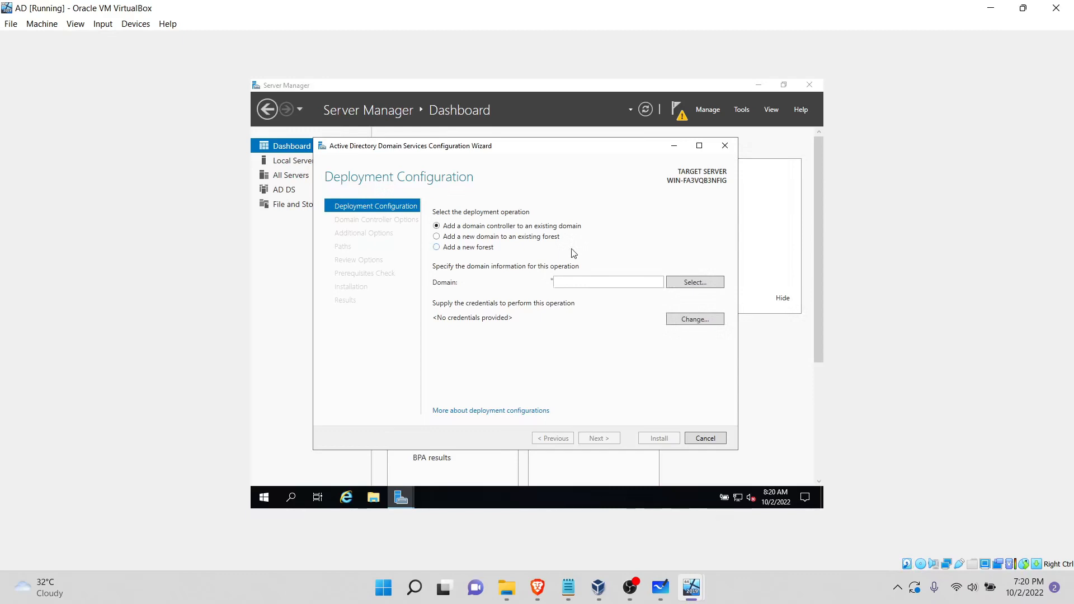
{"action": "left_click", "coordinate": [487, 249]}
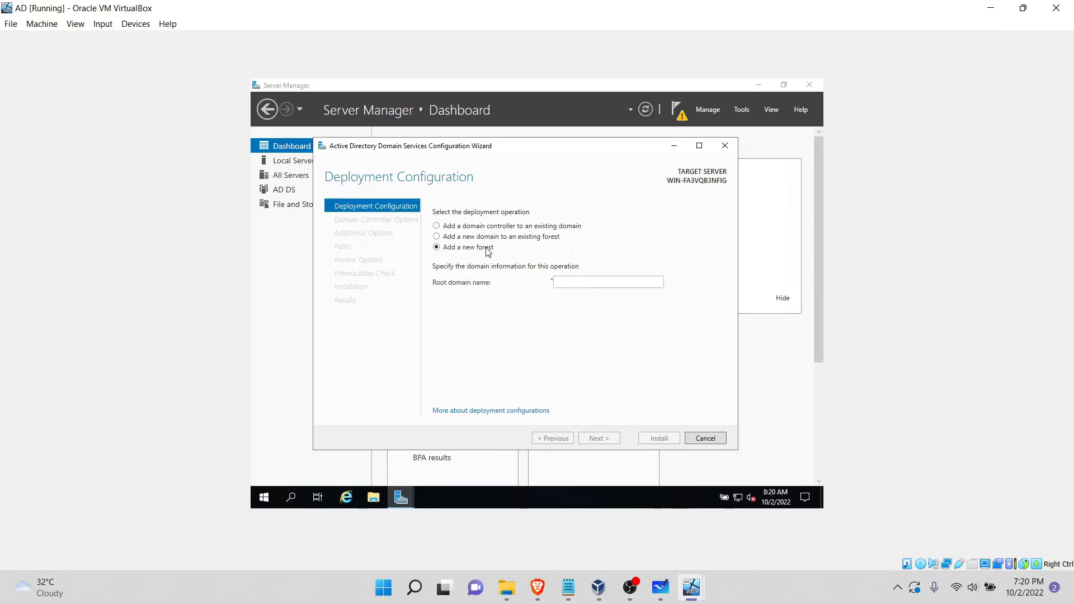
{"action": "left_click", "coordinate": [571, 284]}
{"action": "type", "text": "M"}
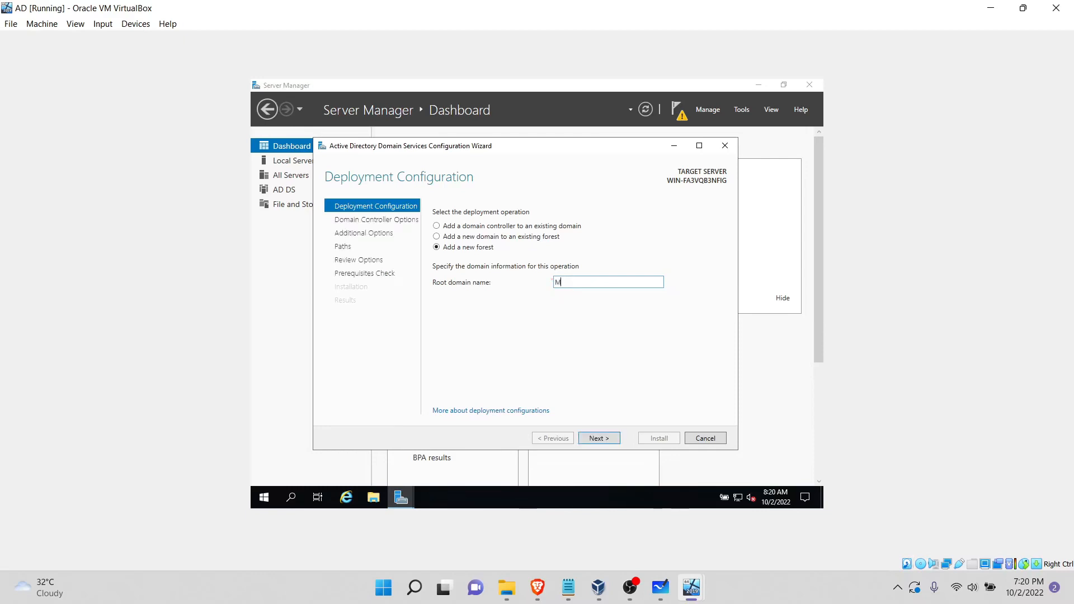
{"action": "type", "text": "alware"}
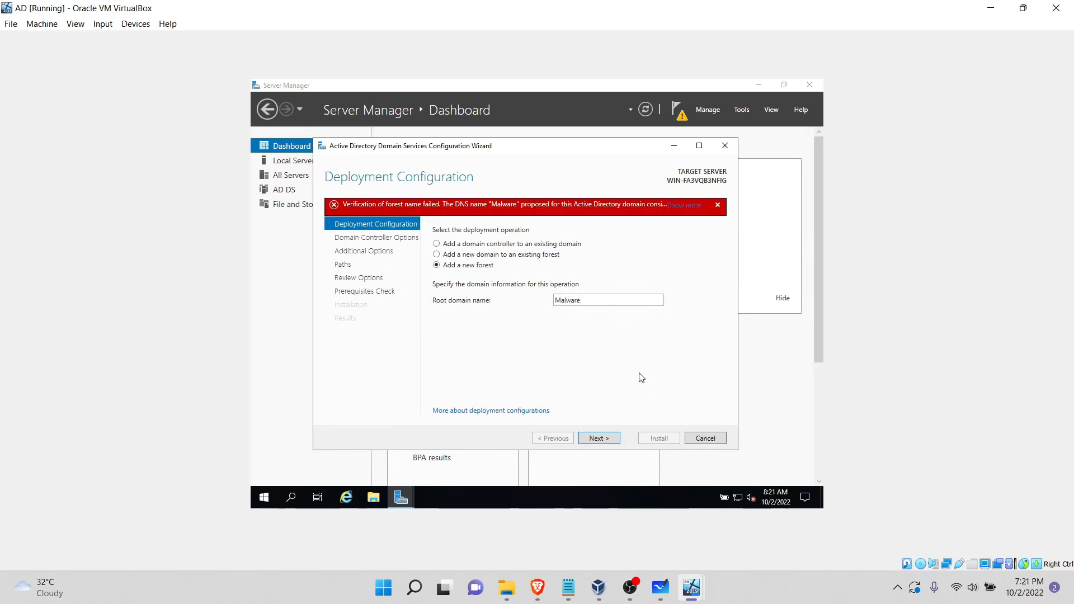
Step: Extend the new forest's root domain name to Malware.com and proceed to the domain controller options
{"action": "double_click", "coordinate": [606, 302]}
{"action": "left_click", "coordinate": [621, 301]}
{"action": "type", "text": "..com"}
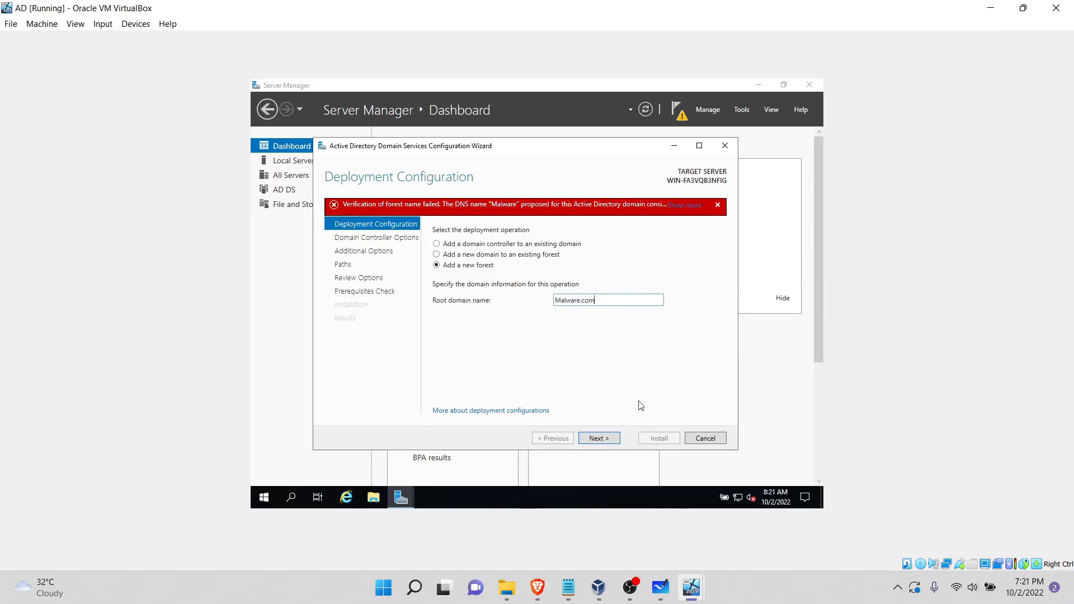
{"action": "left_click", "coordinate": [610, 440]}
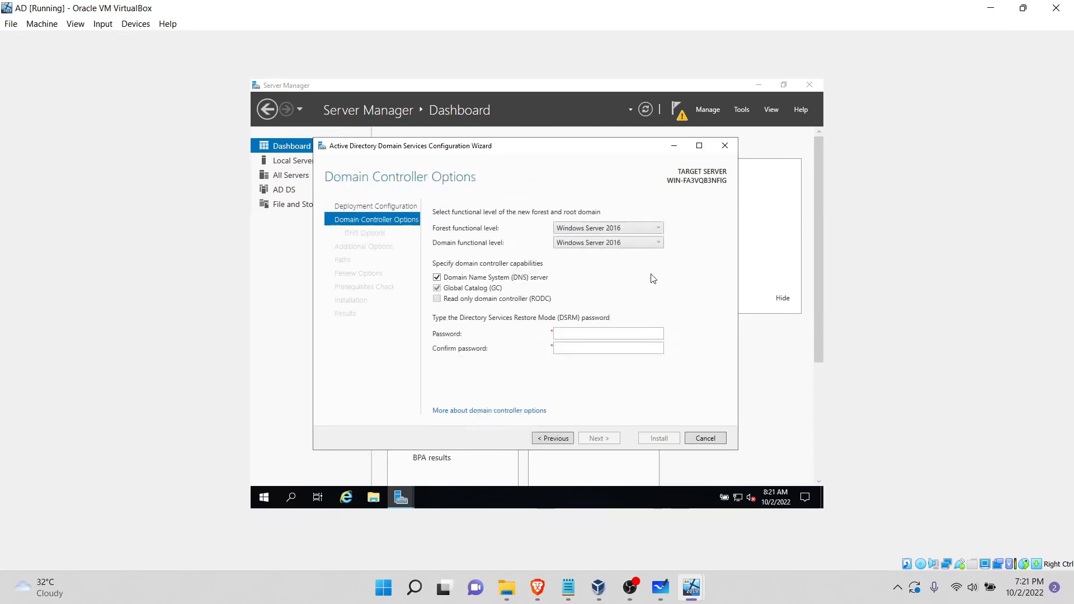
Step: Enter and confirm the Directory Services Restore Mode password, keeping the default functional levels and domain controller capabilities
{"action": "left_click", "coordinate": [612, 333]}
{"action": "type", "text": "P"}
{"action": "key", "text": "Tab"}
{"action": "type", "text": "Pa1"}
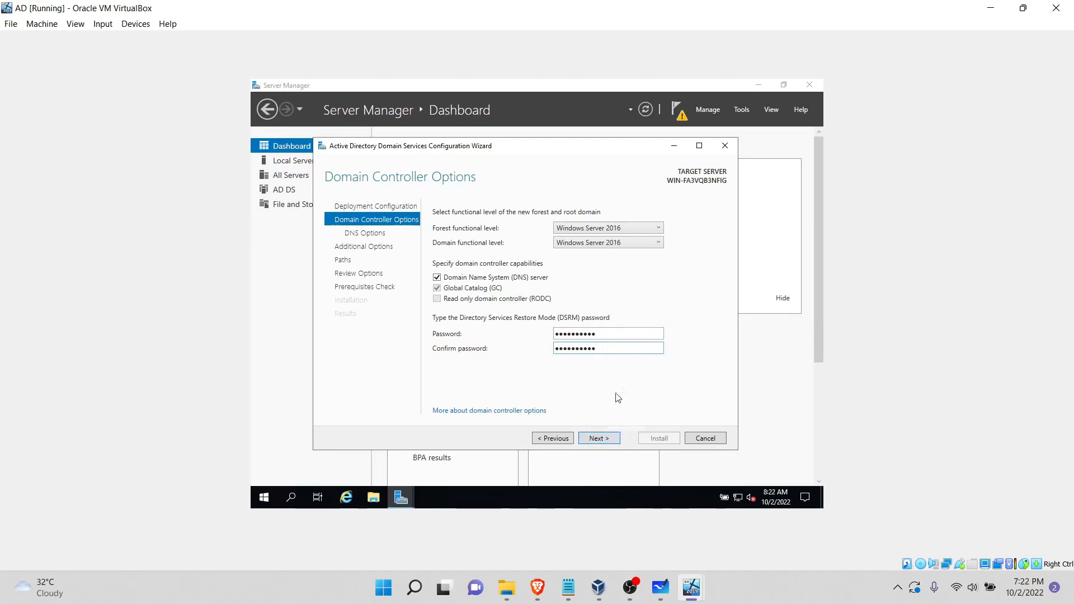
{"action": "left_click", "coordinate": [601, 439]}
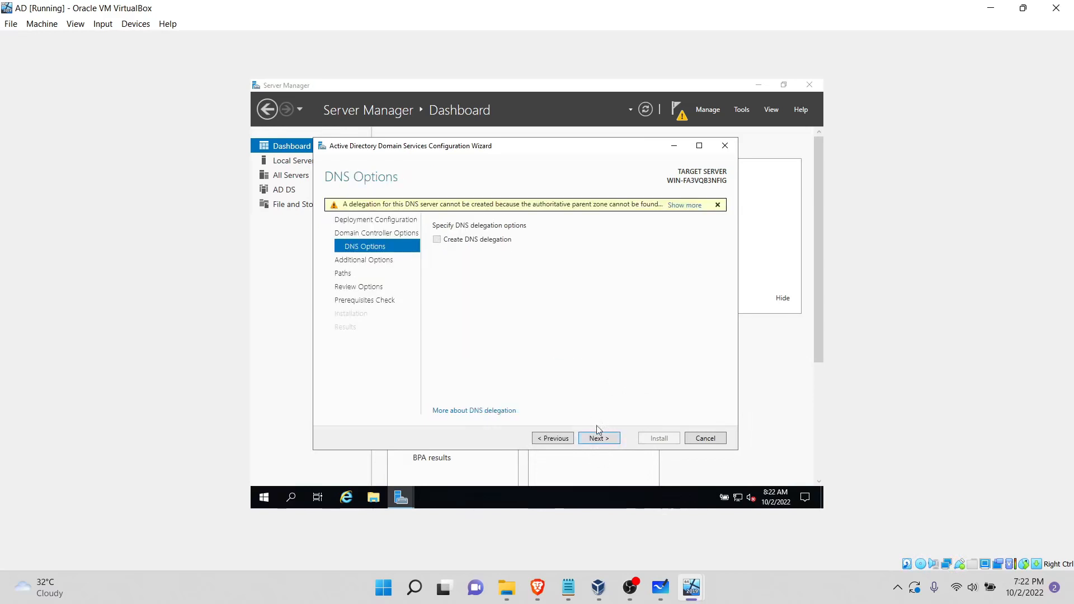
Step: Keep the default DNS options, NetBIOS name MALWARE and folder paths, review the prerequisites check, and install the domain controller
{"action": "left_click", "coordinate": [598, 438]}
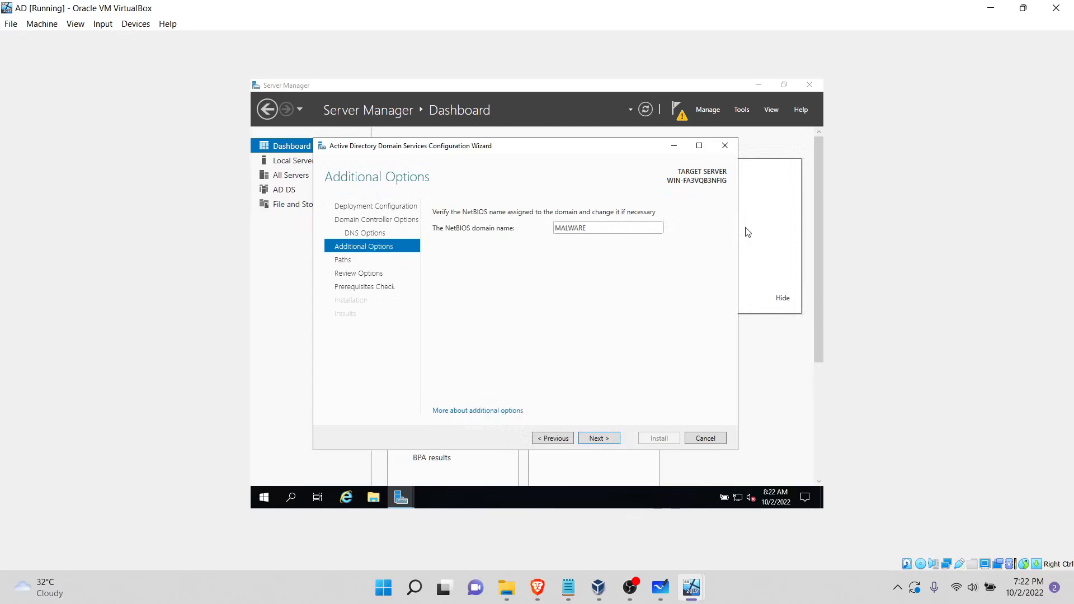
{"action": "left_click", "coordinate": [608, 443]}
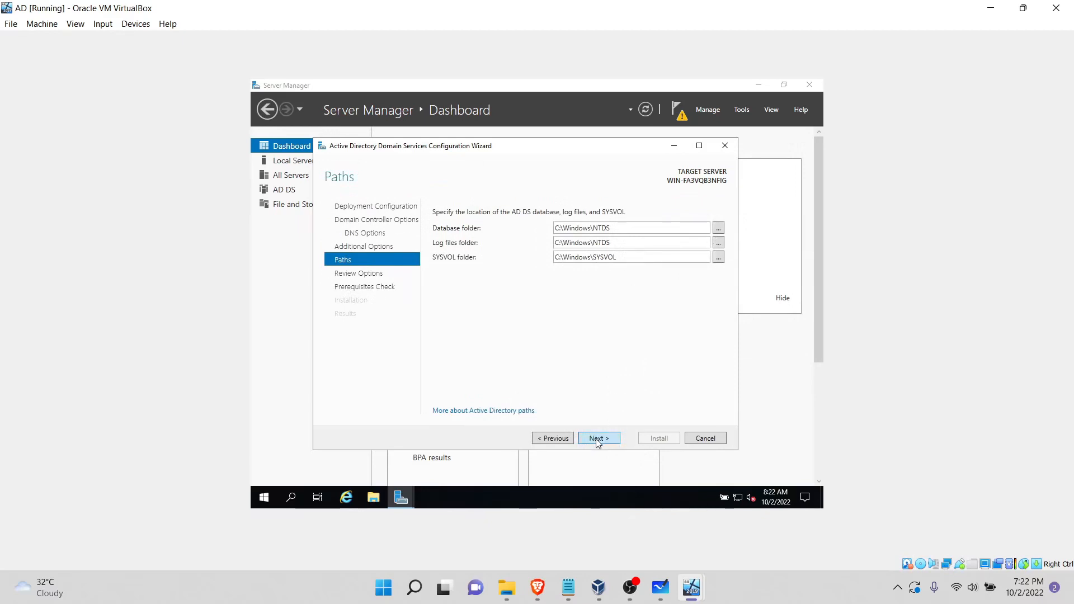
{"action": "left_click", "coordinate": [598, 439]}
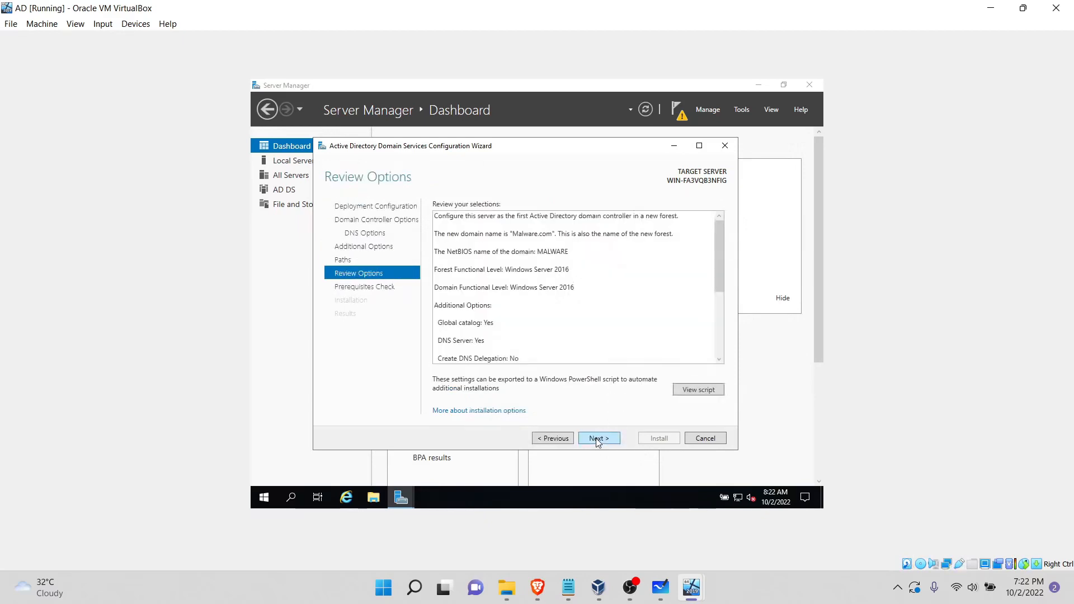
{"action": "left_click", "coordinate": [598, 438]}
{"action": "scroll", "coordinate": [650, 357], "scroll_direction": "down", "scroll_amount": 2}
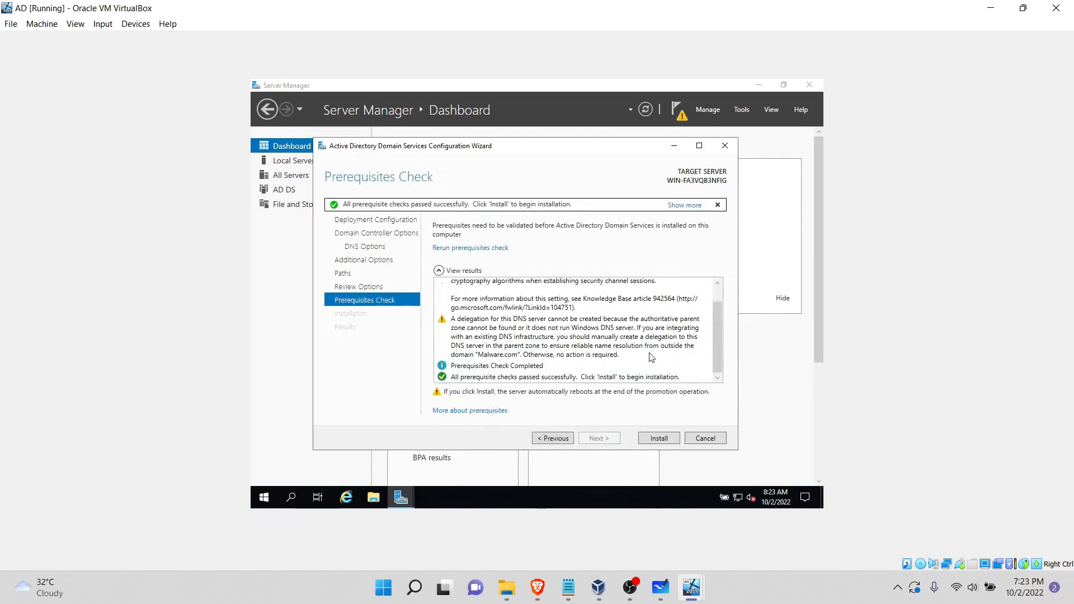
{"action": "left_click", "coordinate": [656, 436]}
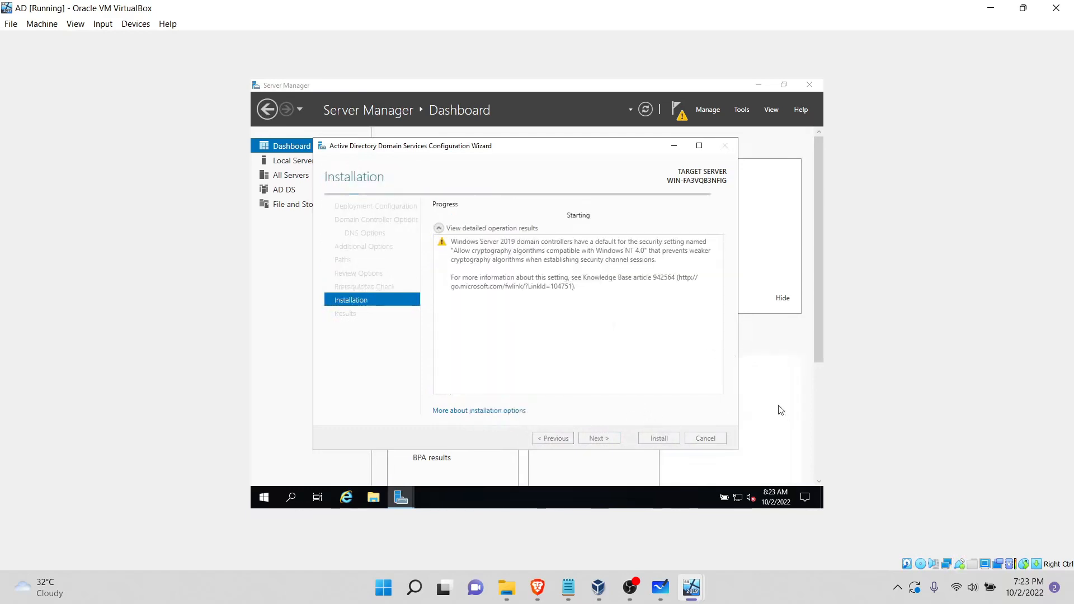
Step: Switch to the Server 2019 virtual machine and enter and re-enter the built-in administrator account's password
{"action": "mouse_move", "coordinate": [694, 587]}
{"action": "left_click", "coordinate": [632, 521]}
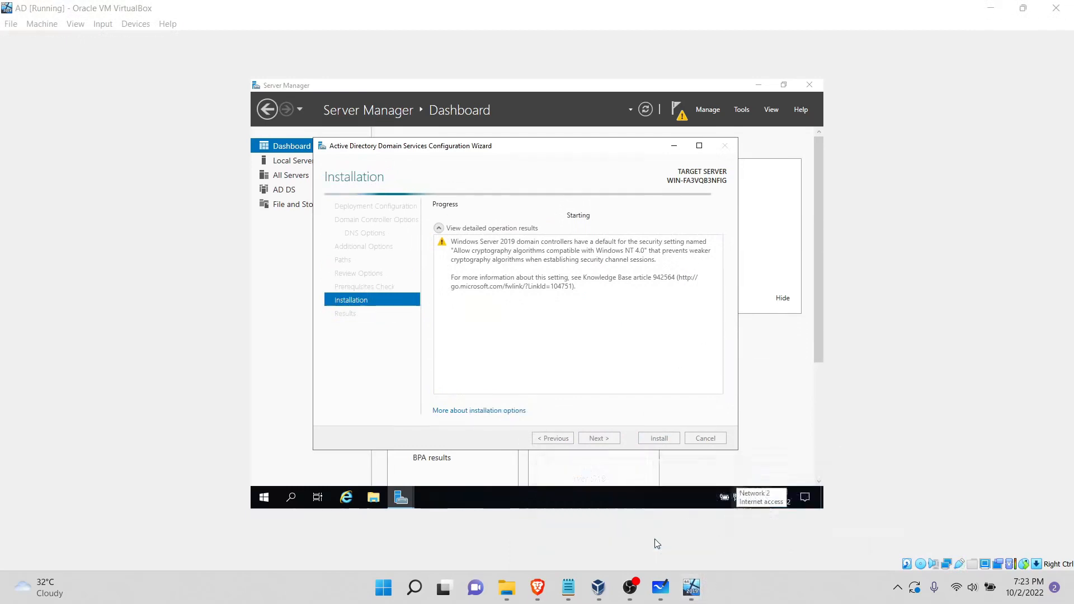
{"action": "type", "text": "••••••"}
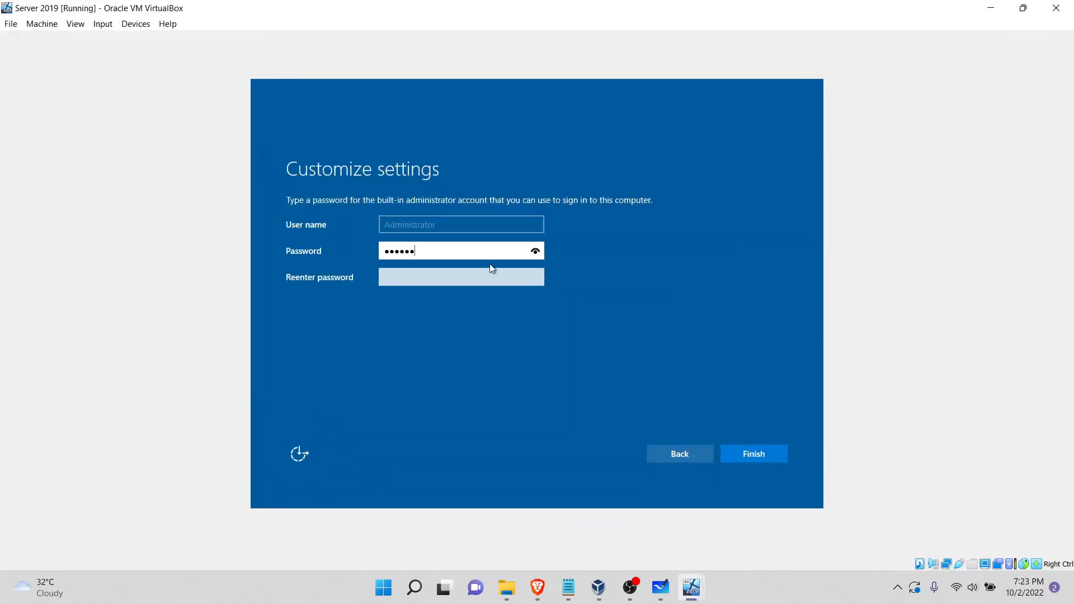
{"action": "type", "text": "••••"}
{"action": "key", "text": "Tab"}
{"action": "type", "text": "••••"}
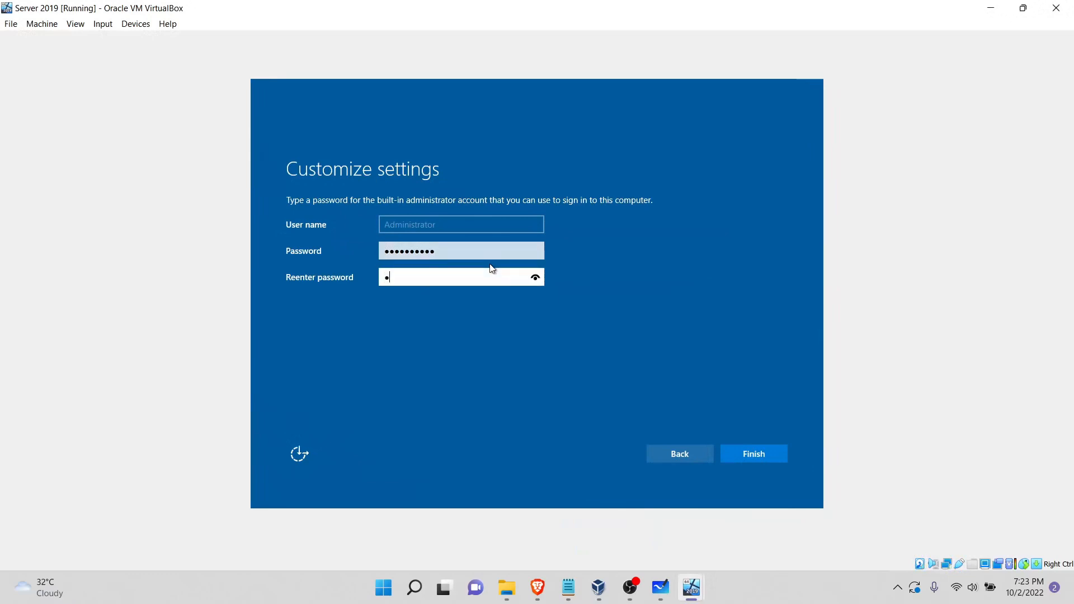
{"action": "type", "text": "••••••"}
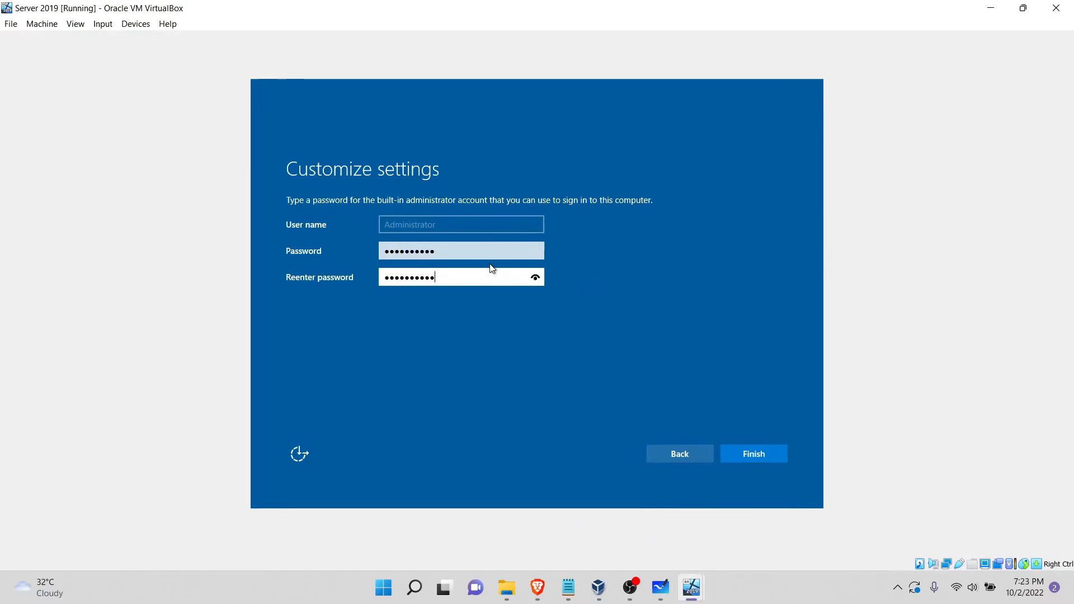
Step: Finish the Server 2019 setup, unlock the machine and sign in as Administrator with the account password
{"action": "key", "text": "Return"}
{"action": "left_click", "coordinate": [103, 24]}
{"action": "mouse_move", "coordinate": [124, 48]}
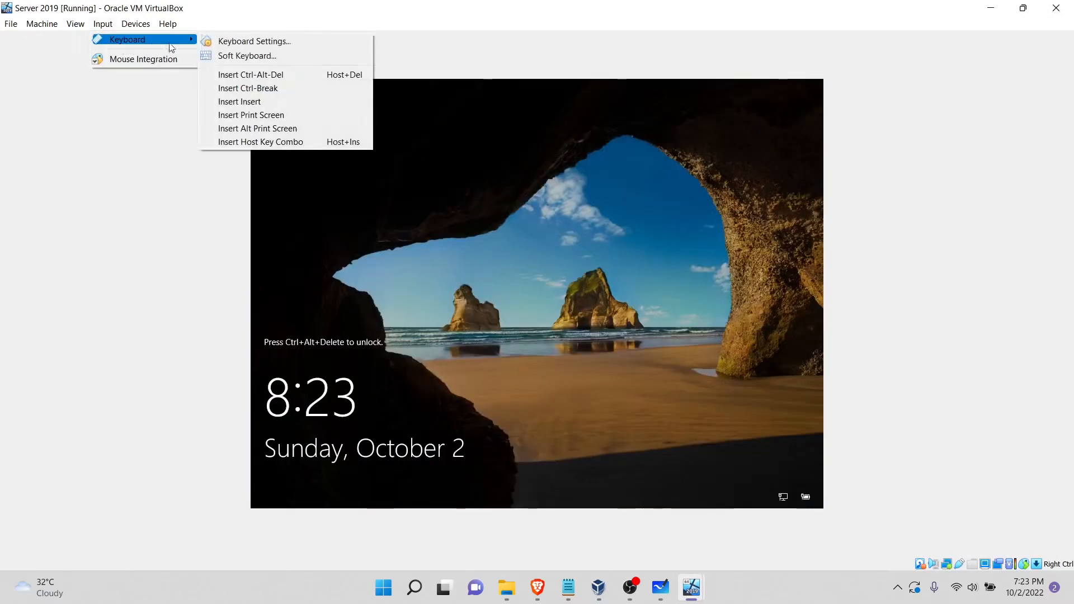
{"action": "left_click", "coordinate": [276, 73]}
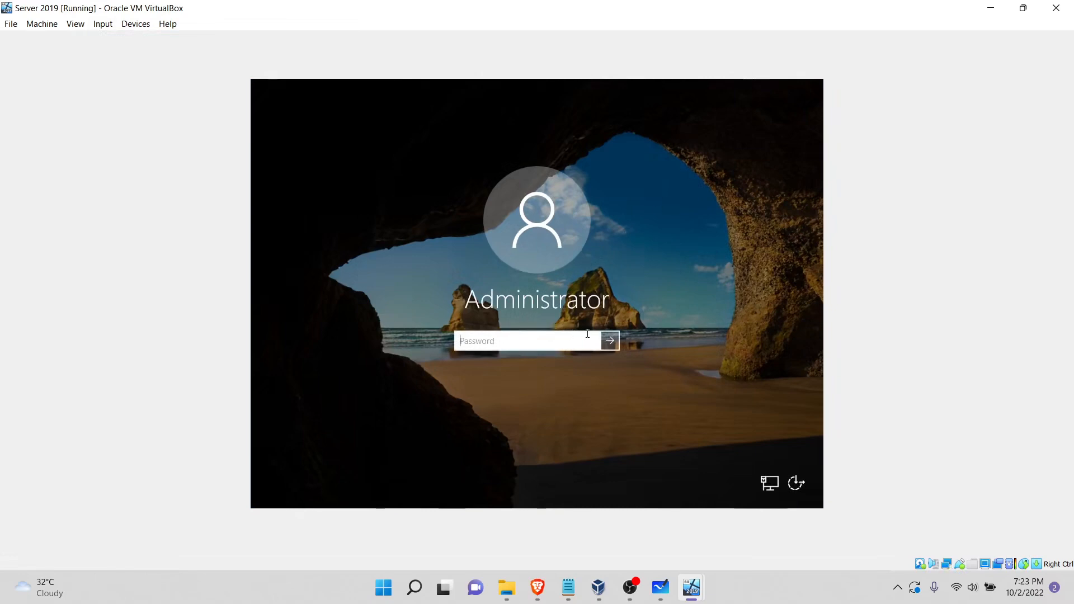
{"action": "type", "text": "•••••••••••"}
{"action": "key", "text": "Return"}
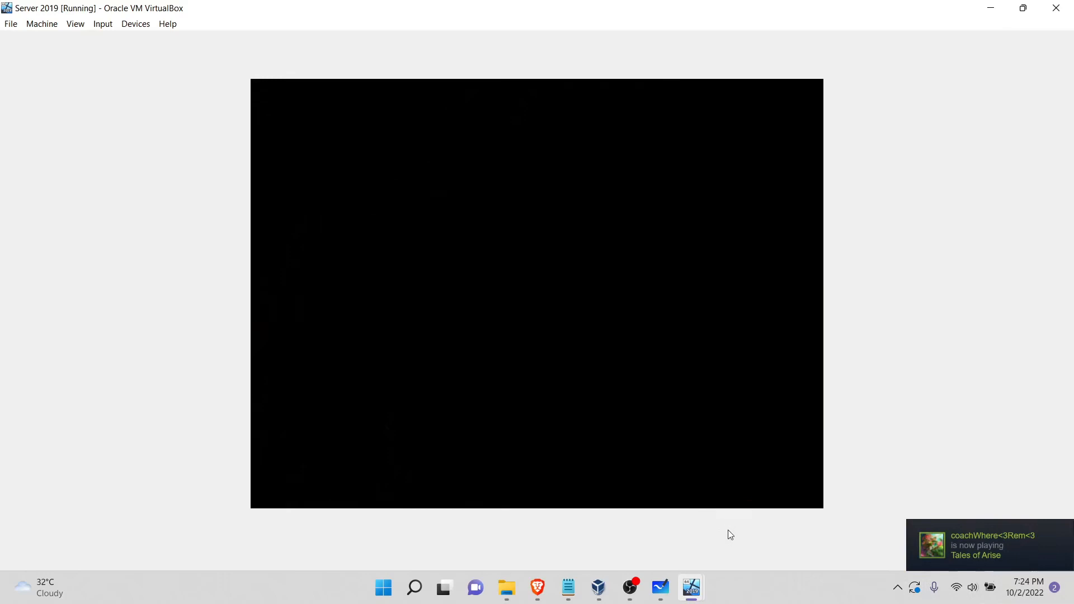
Step: In VirtualBox Manager, start a new virtual machine named Workstation with type Microsoft Windows and version Windows 10 (64-bit)
{"action": "mouse_move", "coordinate": [692, 588]}
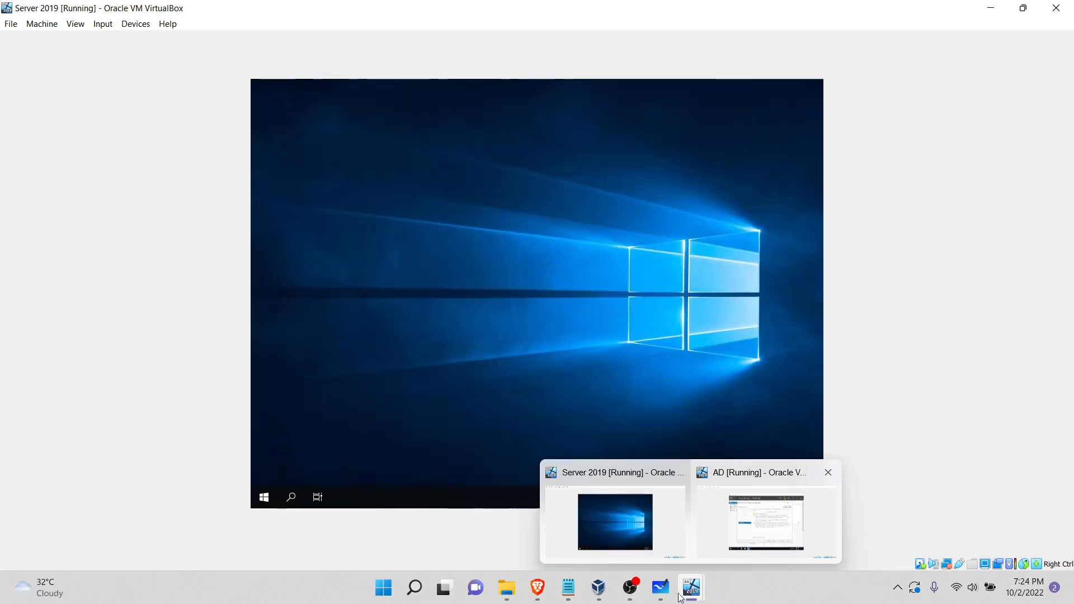
{"action": "left_click", "coordinate": [599, 587]}
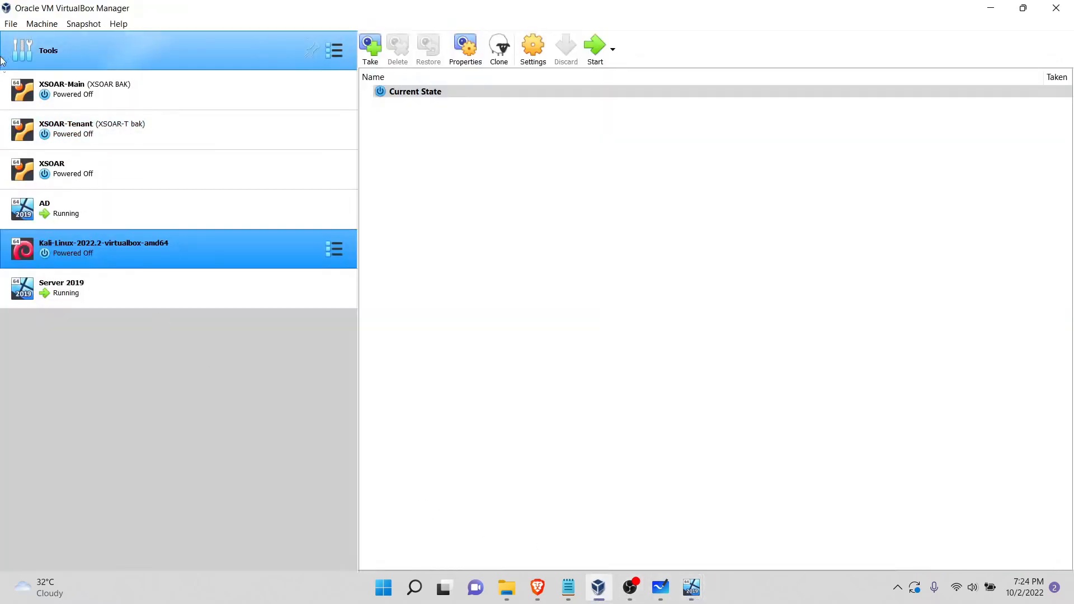
{"action": "left_click", "coordinate": [8, 26]}
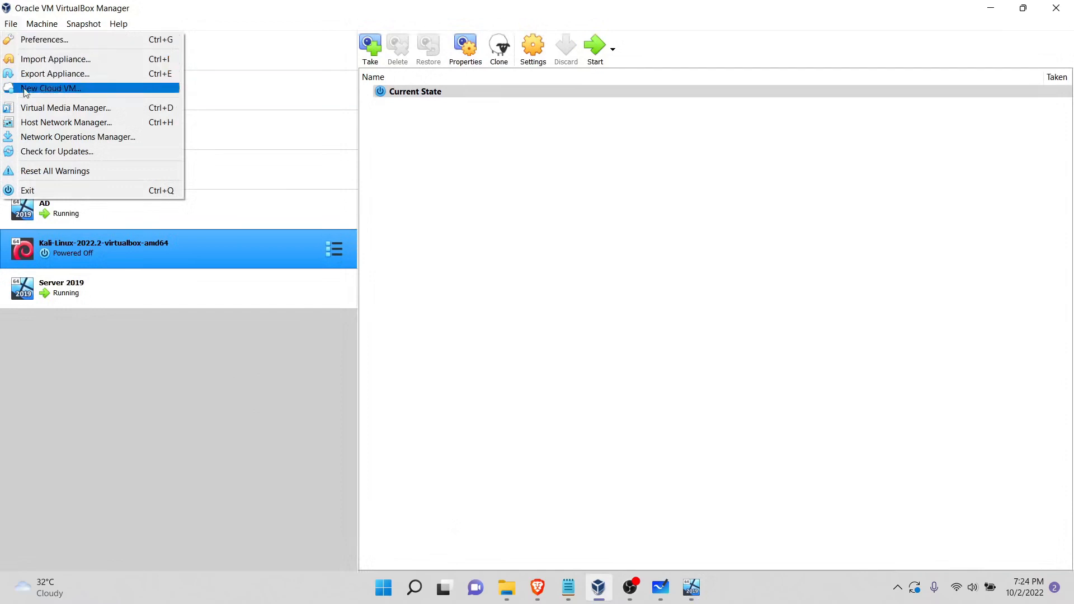
{"action": "left_click", "coordinate": [52, 37]}
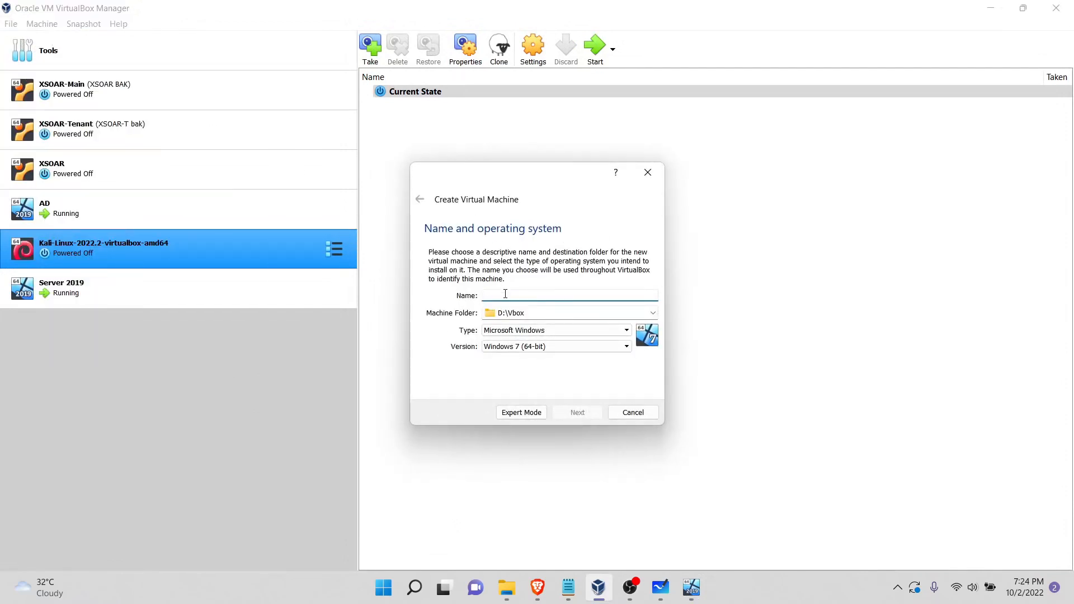
{"action": "type", "text": "Workstation"}
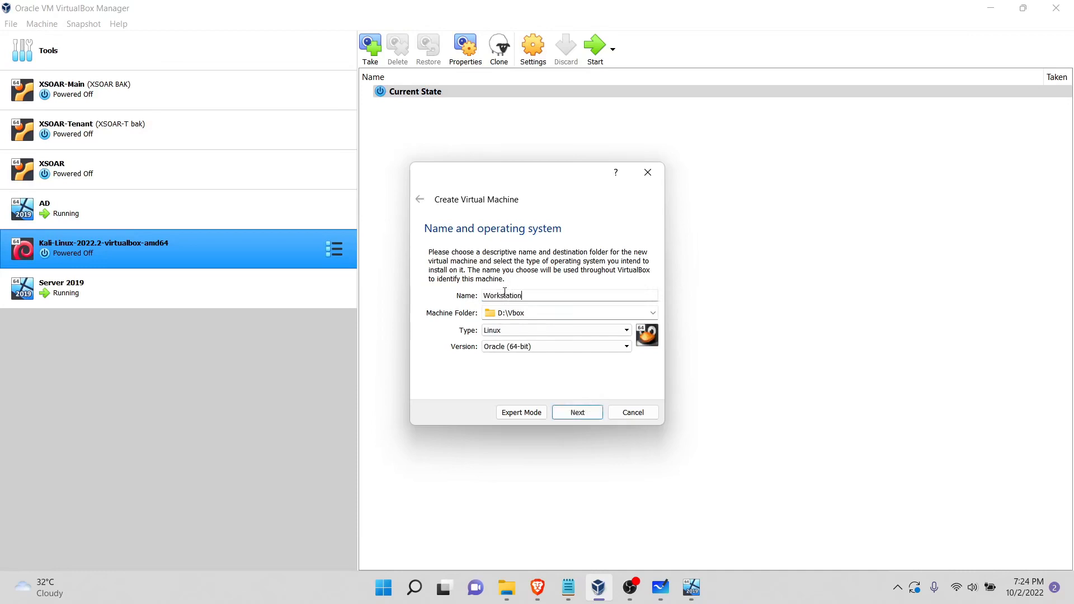
{"action": "left_click", "coordinate": [582, 332]}
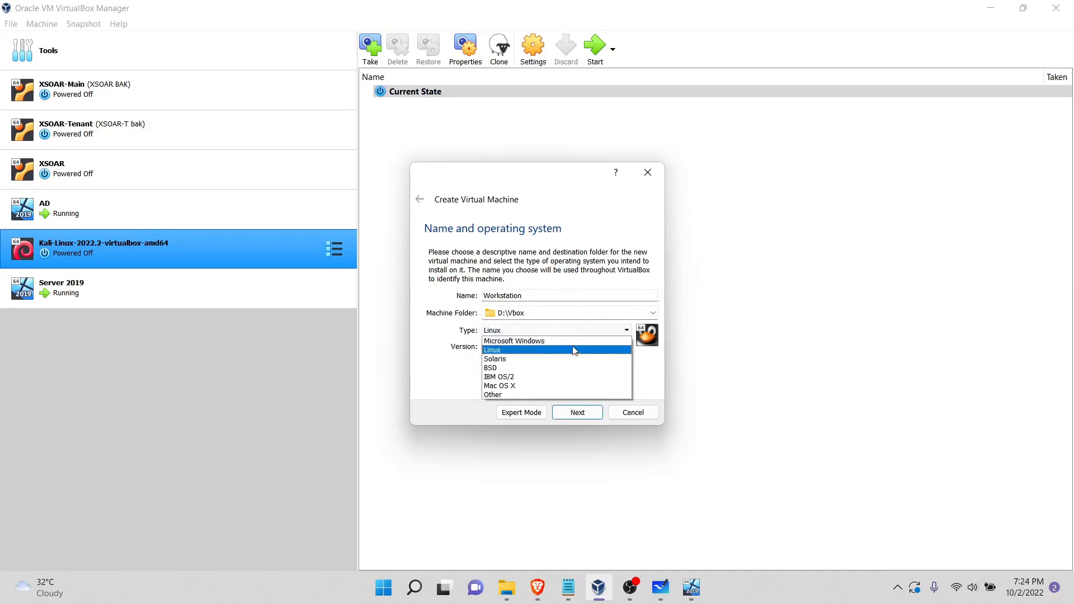
{"action": "left_click", "coordinate": [572, 341]}
{"action": "left_click", "coordinate": [579, 348]}
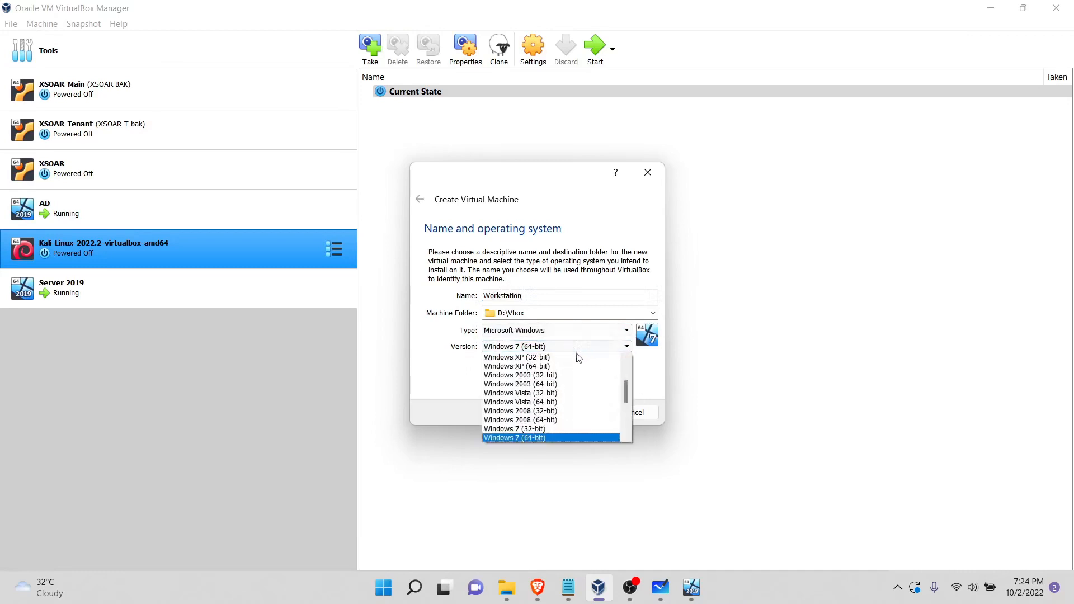
{"action": "scroll", "coordinate": [551, 428], "scroll_direction": "down", "scroll_amount": 3}
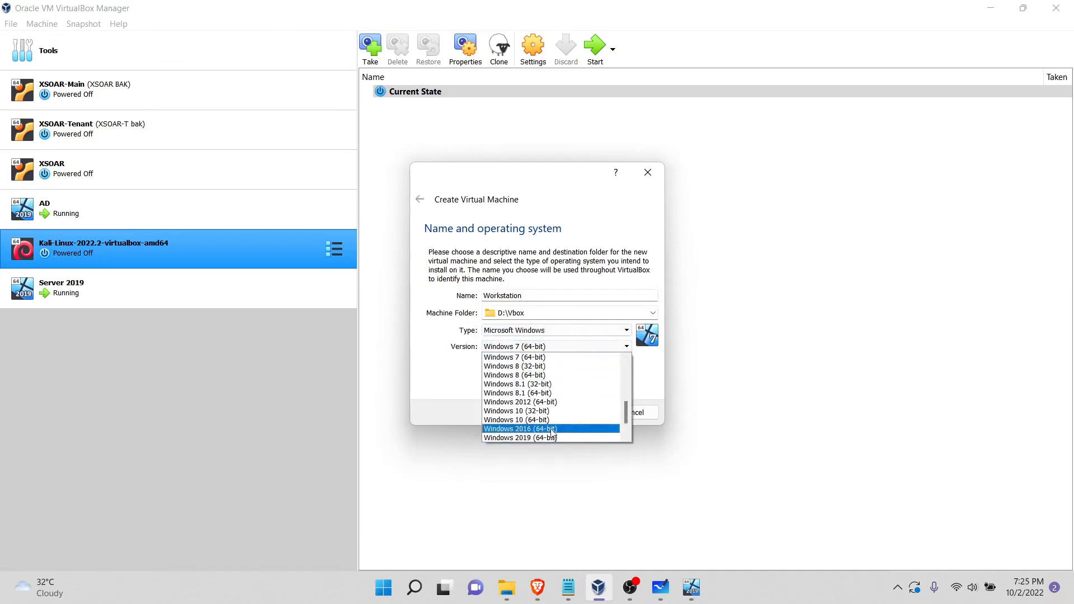
{"action": "left_click", "coordinate": [537, 420]}
{"action": "left_click", "coordinate": [592, 415]}
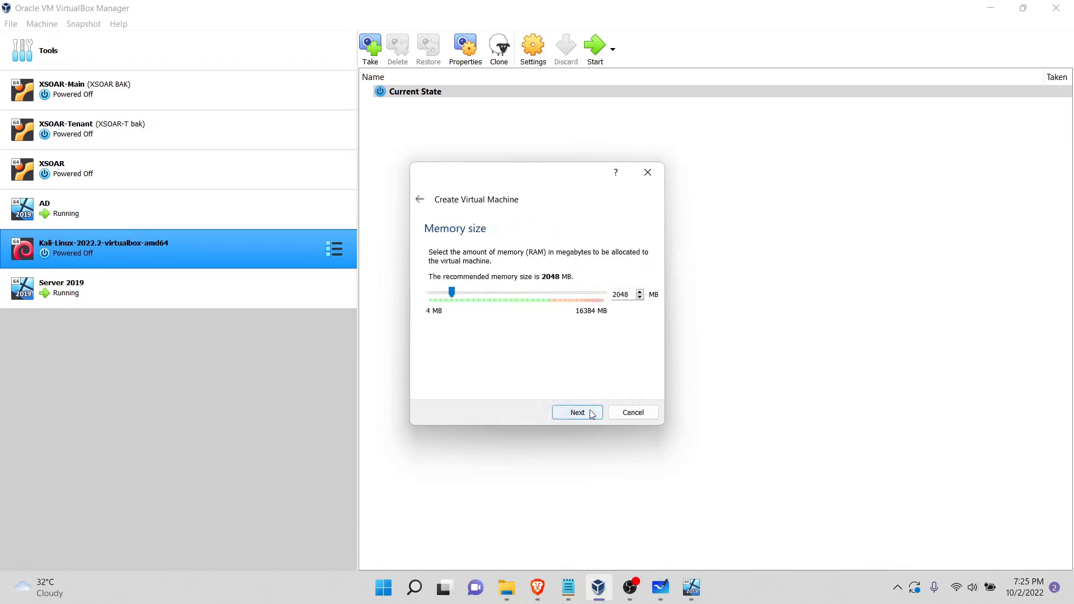
Step: Keep 2048 MB of memory and create the Workstation machine with a dynamically allocated 50 GB VDI hard disk
{"action": "left_click", "coordinate": [592, 415]}
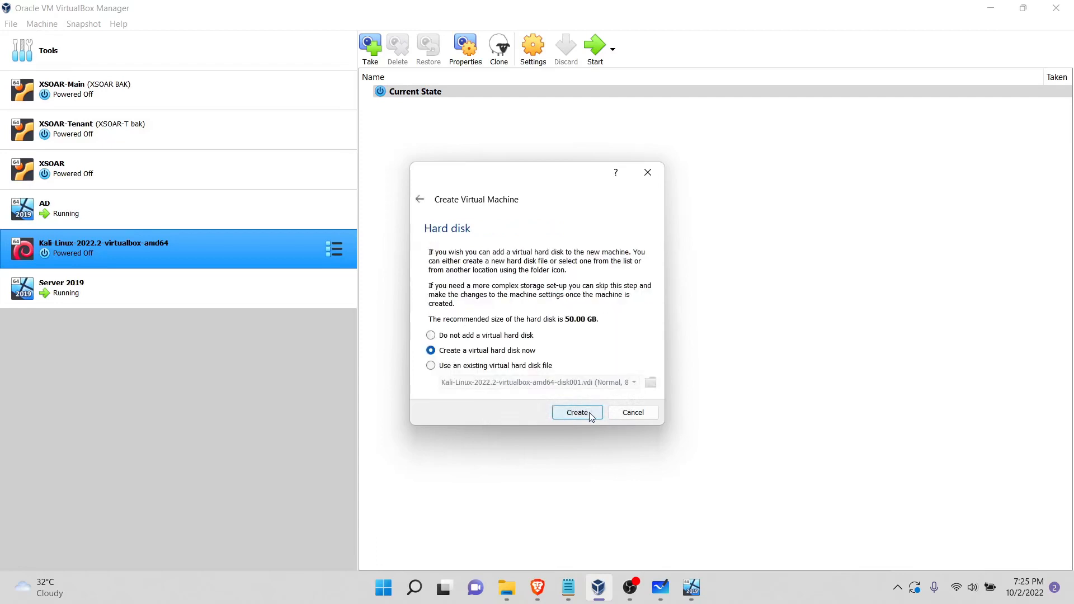
{"action": "left_click", "coordinate": [590, 417]}
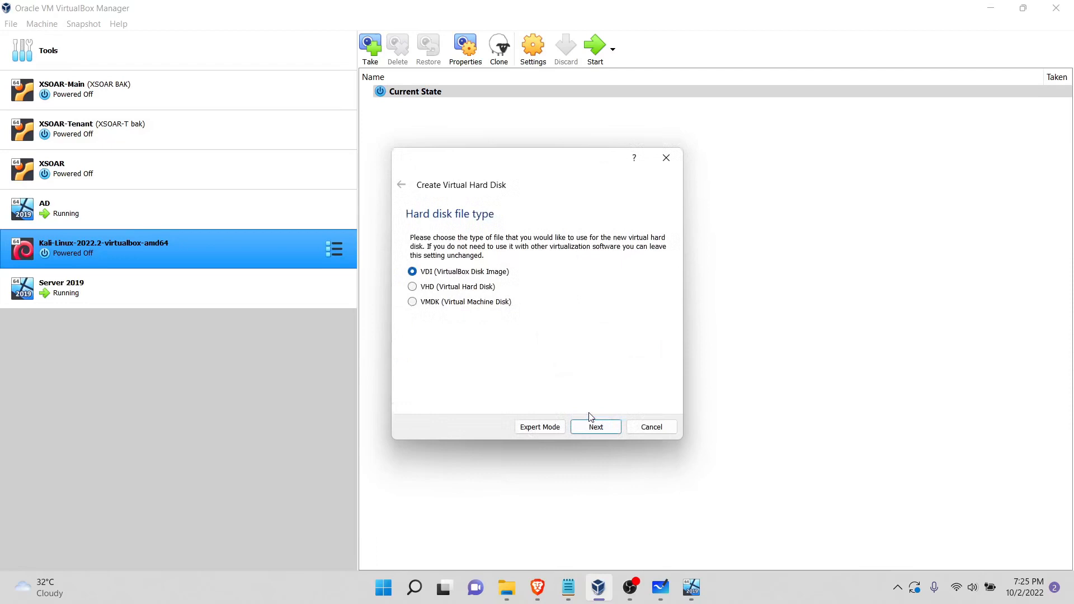
{"action": "left_click", "coordinate": [595, 429]}
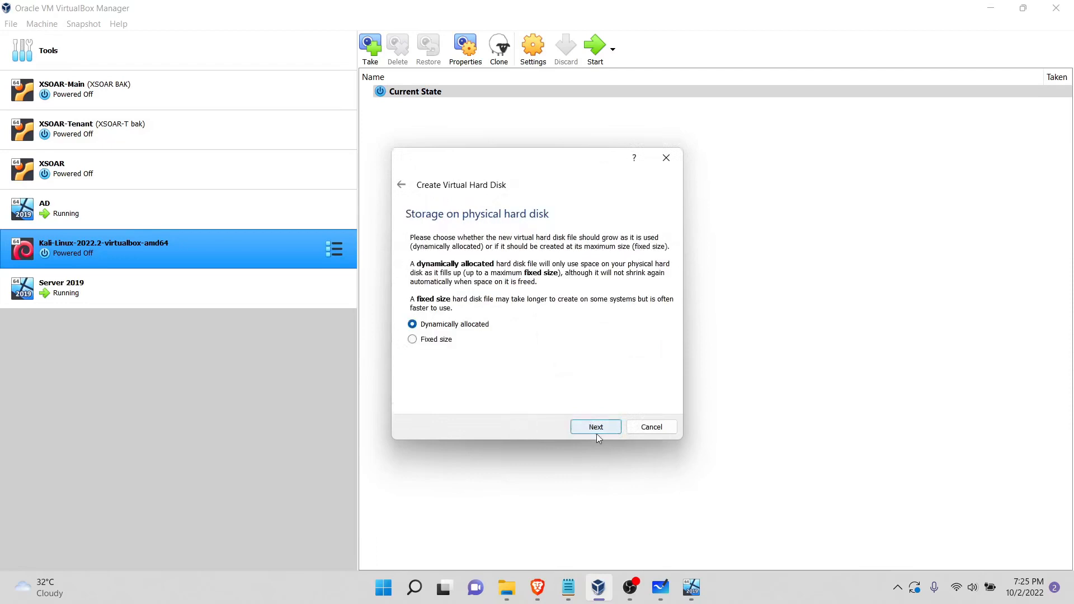
{"action": "left_click", "coordinate": [597, 427]}
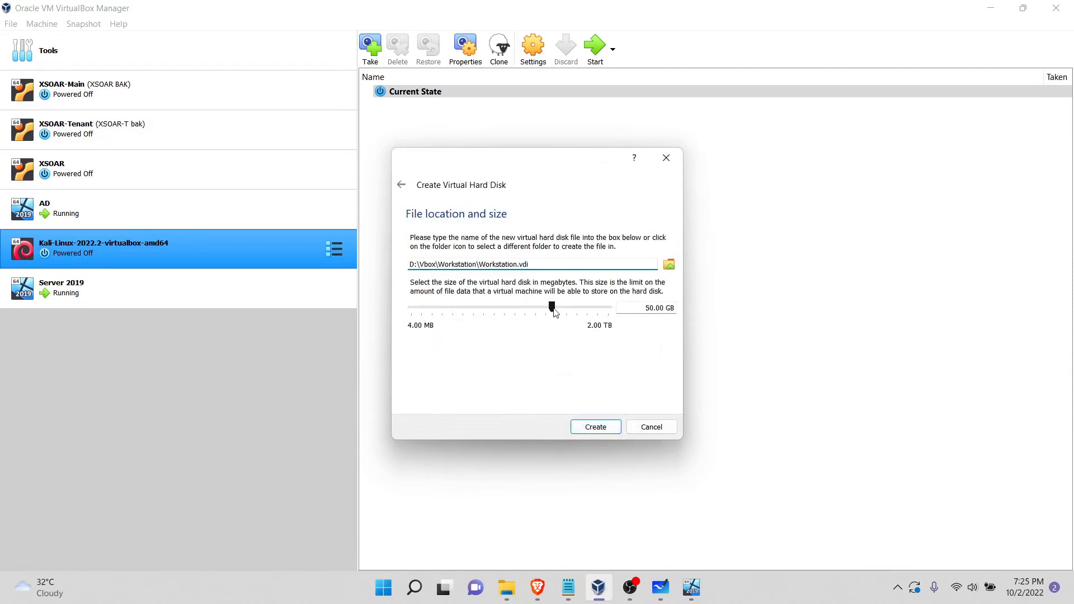
{"action": "left_click", "coordinate": [585, 427]}
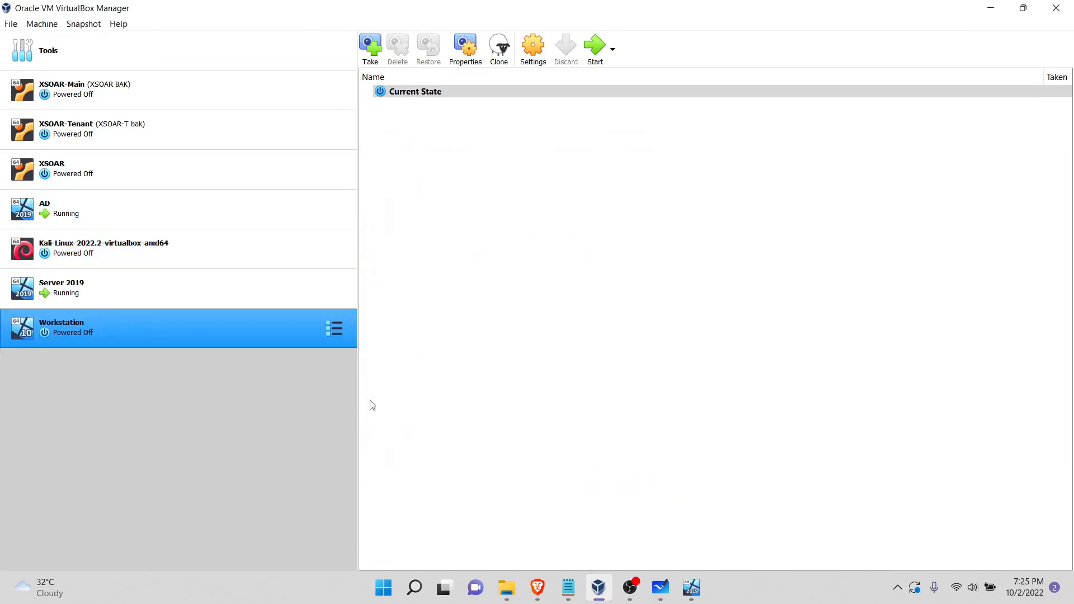
Step: Start the Workstation machine with the 19044.1288 21h2 CLIENTENTERPRISEEVAL image from the D: drive's OS folder as its start-up disk
{"action": "left_click", "coordinate": [598, 52]}
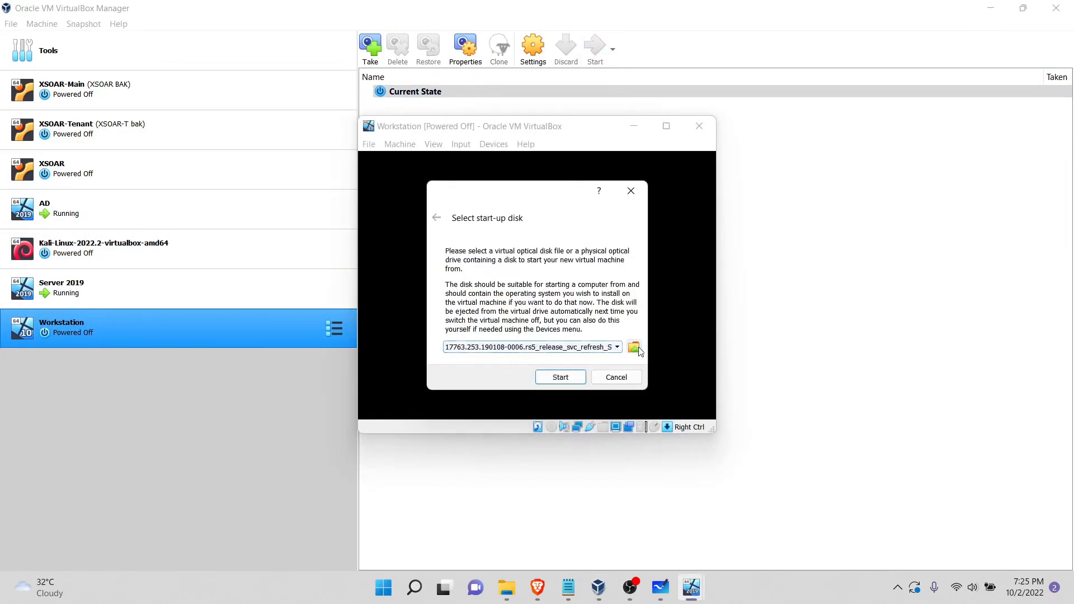
{"action": "left_click", "coordinate": [636, 348]}
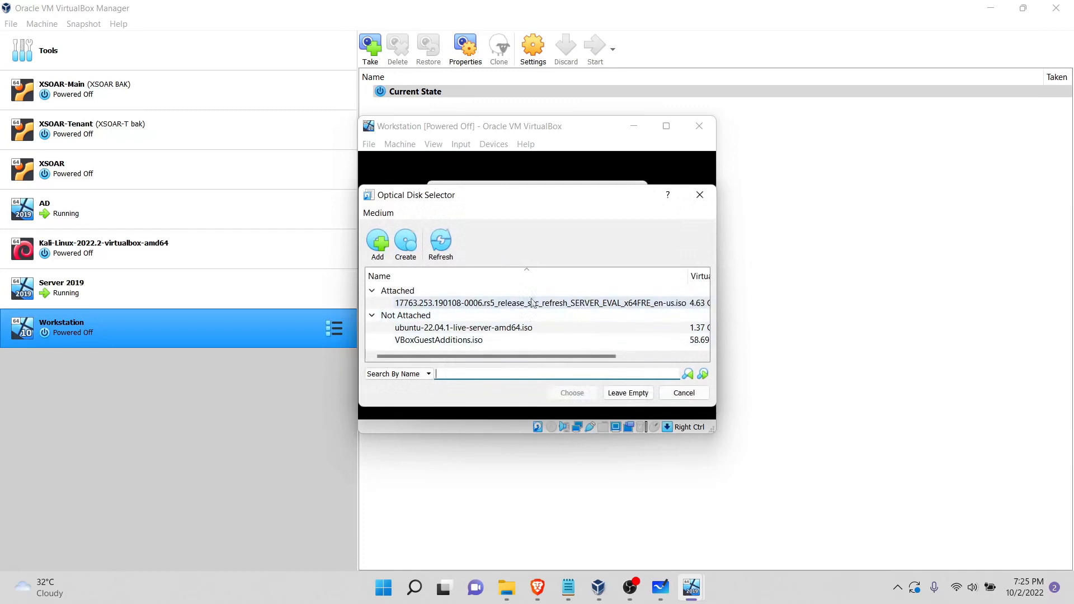
{"action": "left_click", "coordinate": [379, 242]}
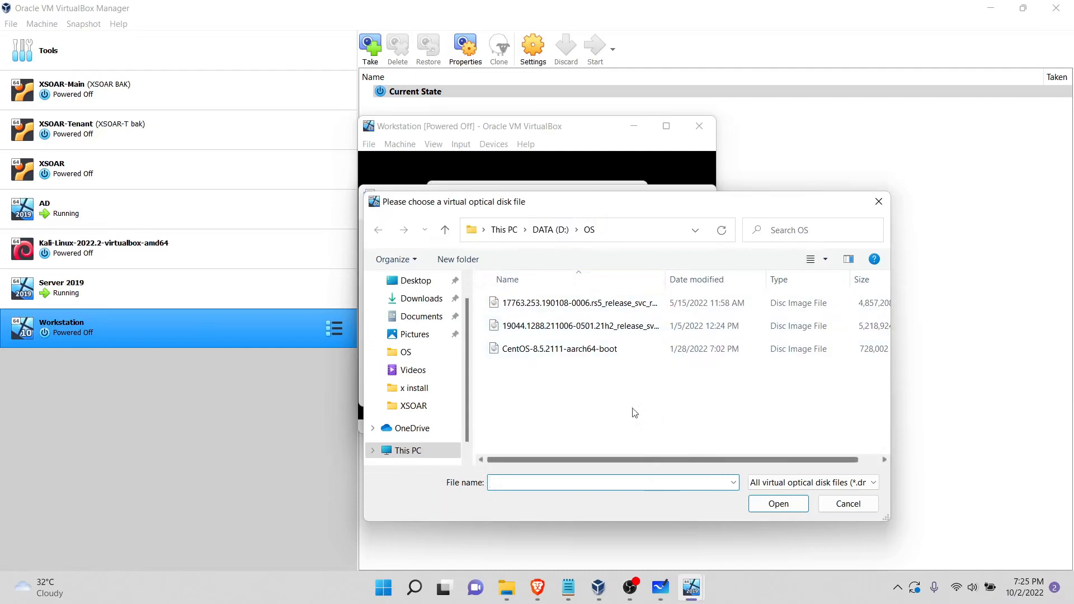
{"action": "left_click", "coordinate": [632, 327]}
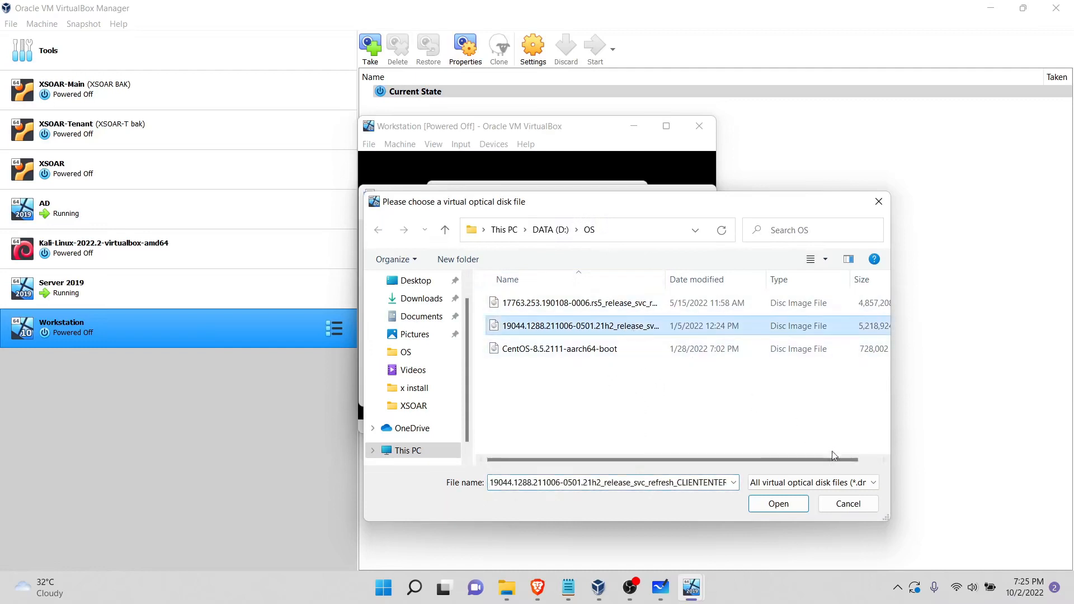
{"action": "left_click", "coordinate": [778, 504]}
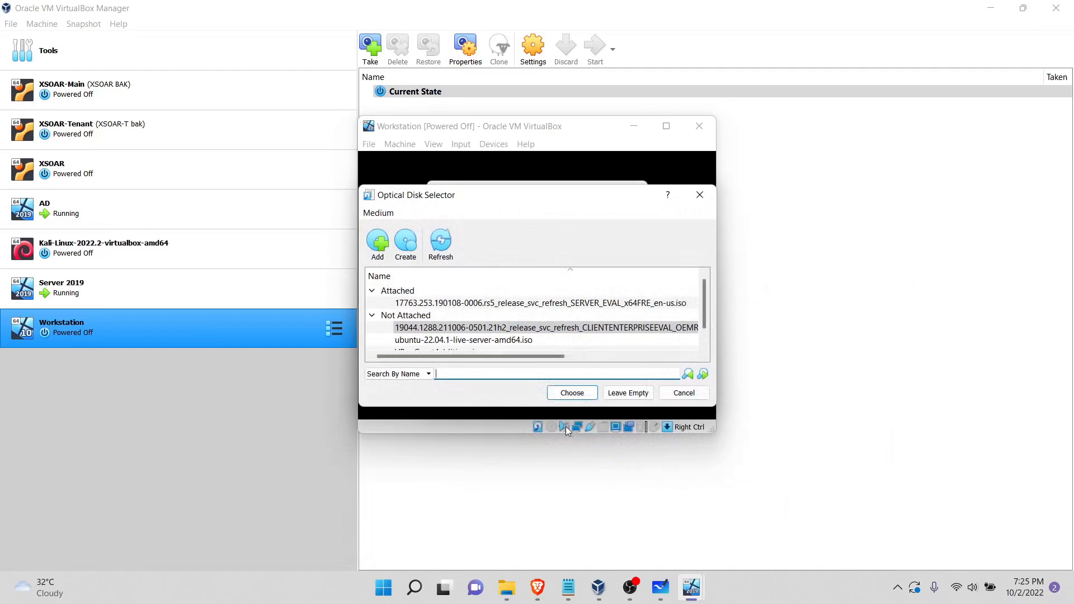
{"action": "left_click", "coordinate": [572, 393]}
{"action": "left_click", "coordinate": [566, 385]}
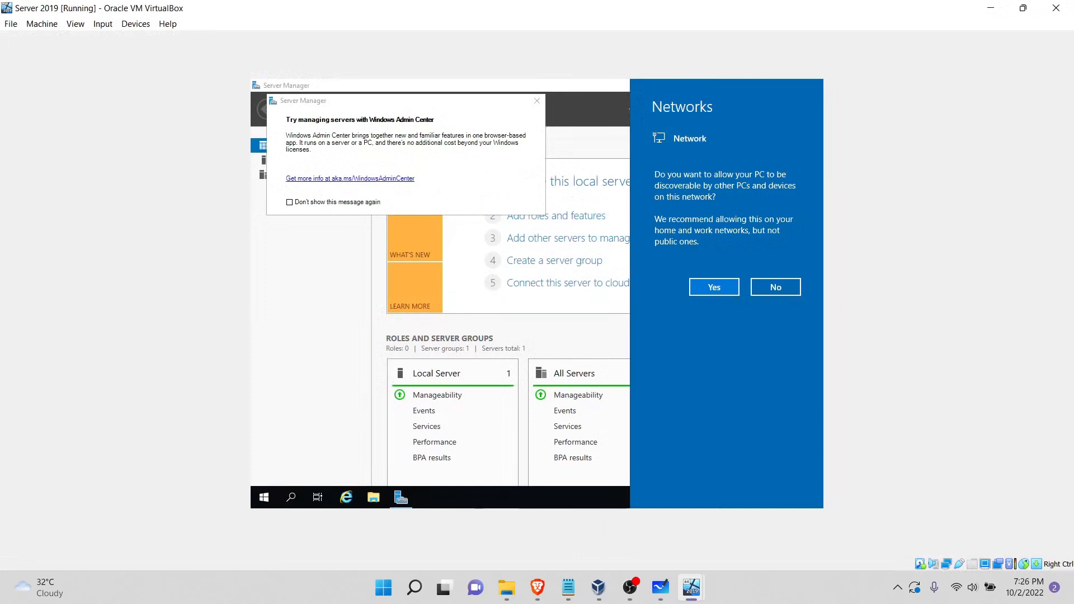
Step: On Server 2019, dismiss the network discovery prompt and Windows Admin Center message, and open the network adapter list
{"action": "left_click", "coordinate": [542, 99]}
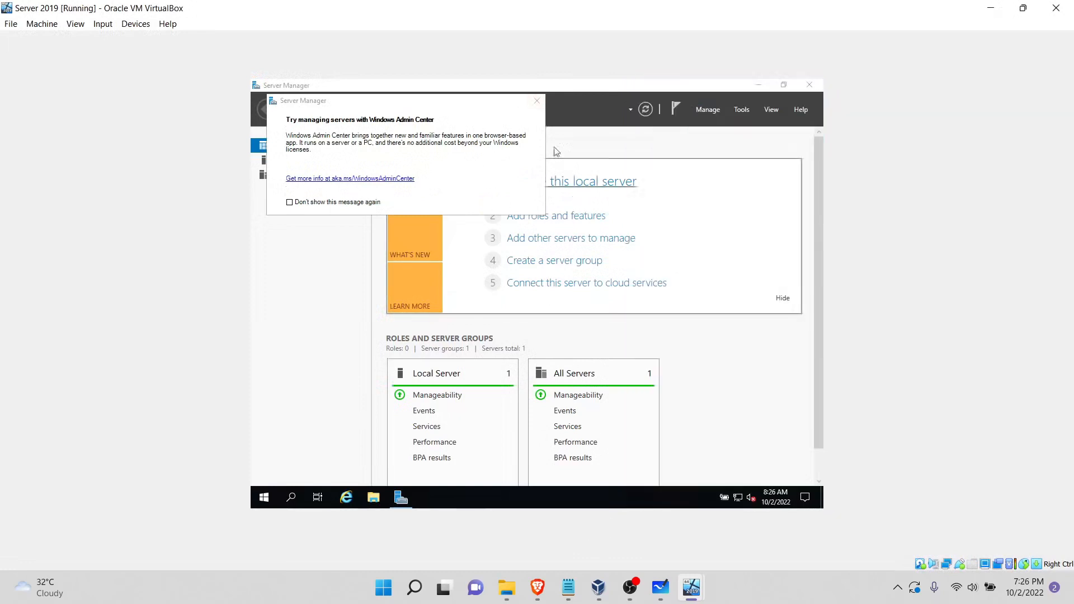
{"action": "left_click", "coordinate": [537, 101]}
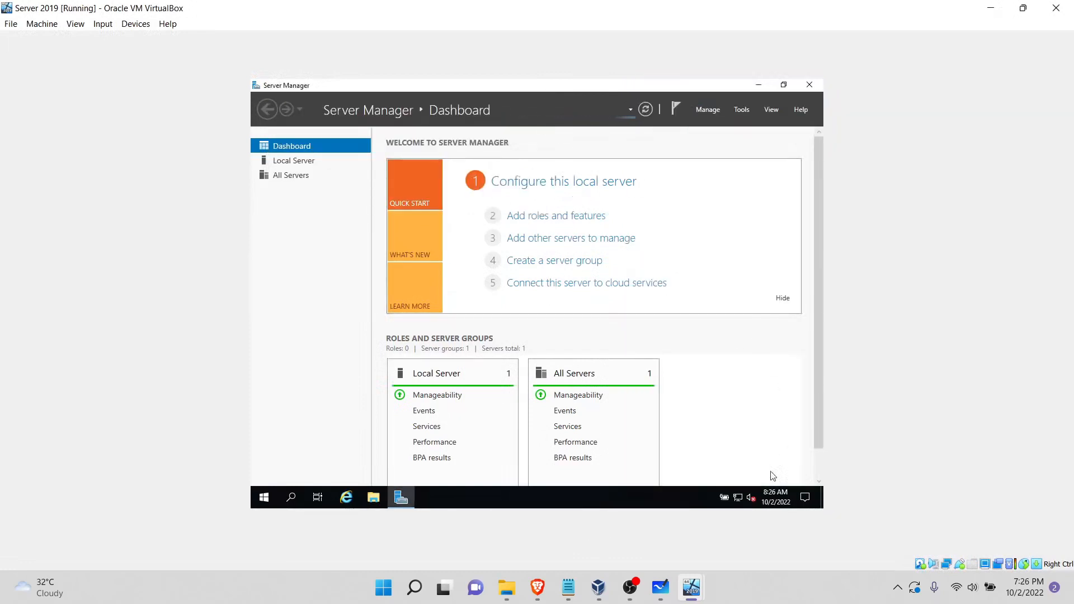
{"action": "right_click", "coordinate": [742, 505]}
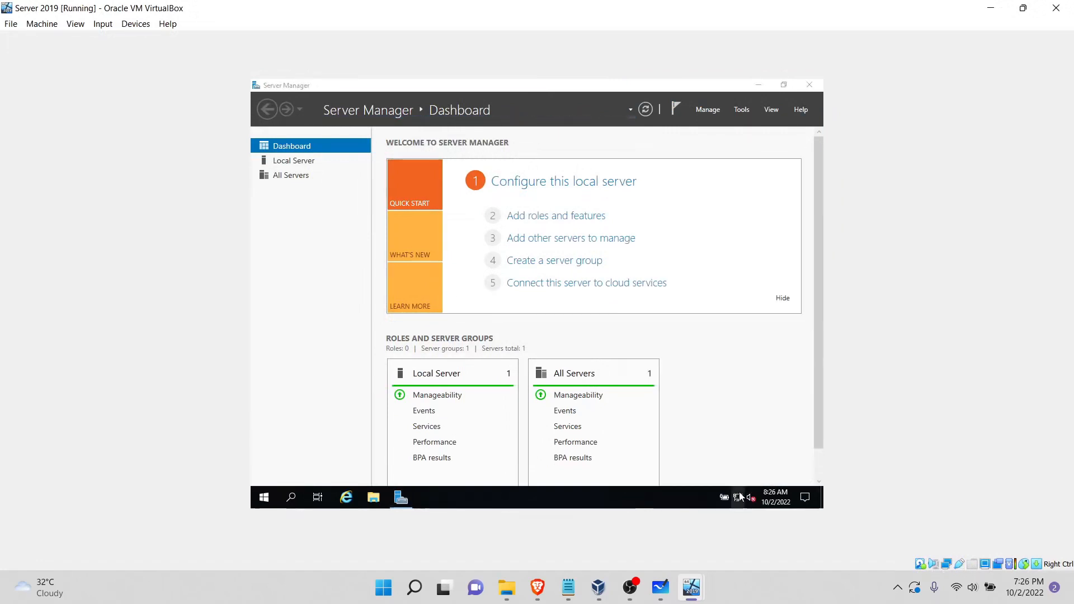
{"action": "left_click", "coordinate": [739, 497]}
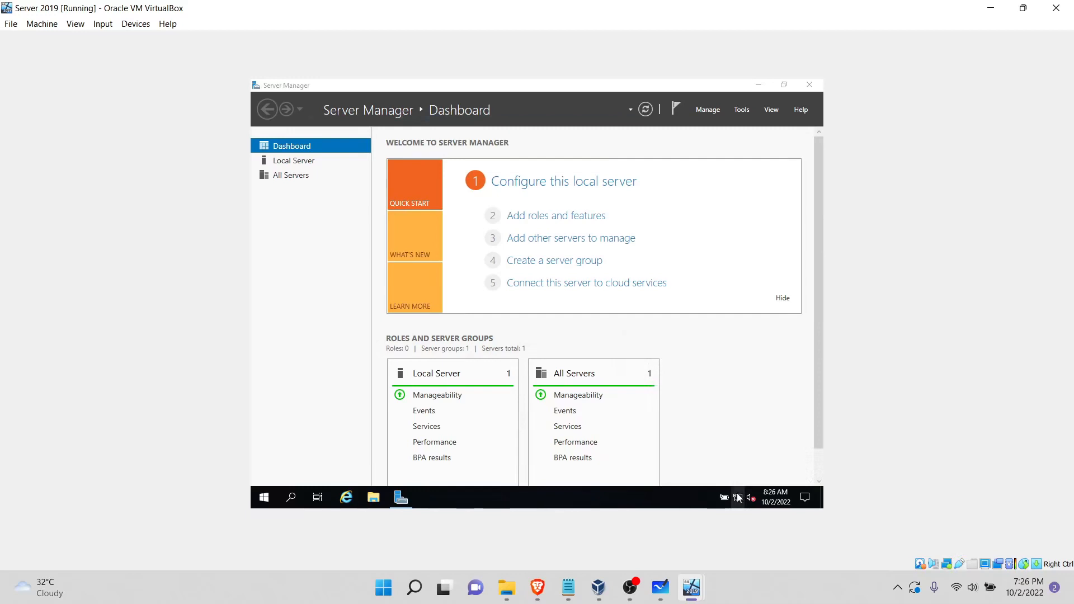
{"action": "left_click", "coordinate": [663, 467]}
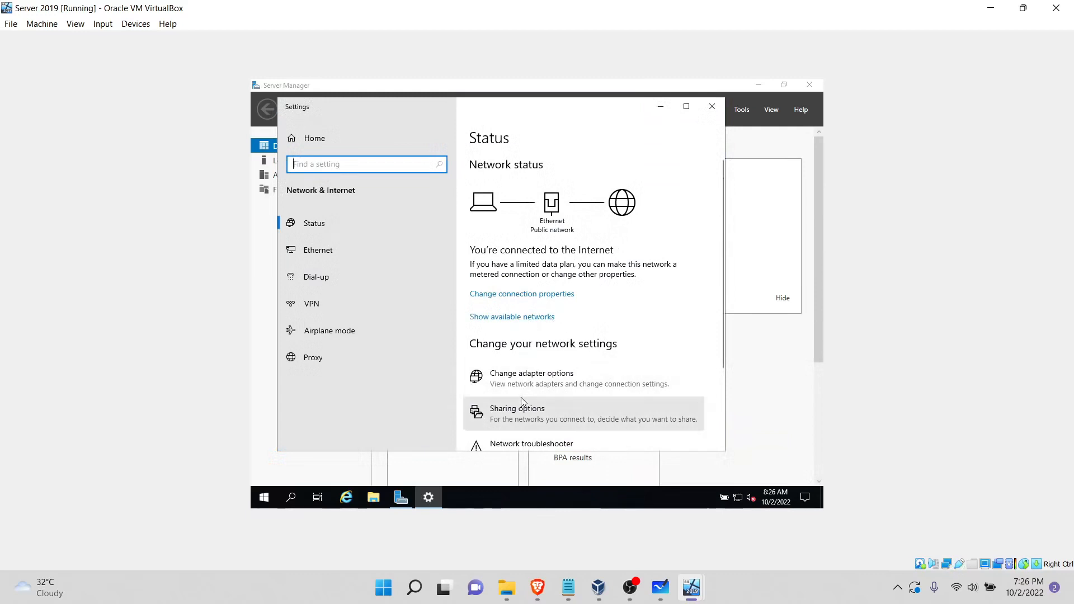
{"action": "left_click", "coordinate": [556, 385]}
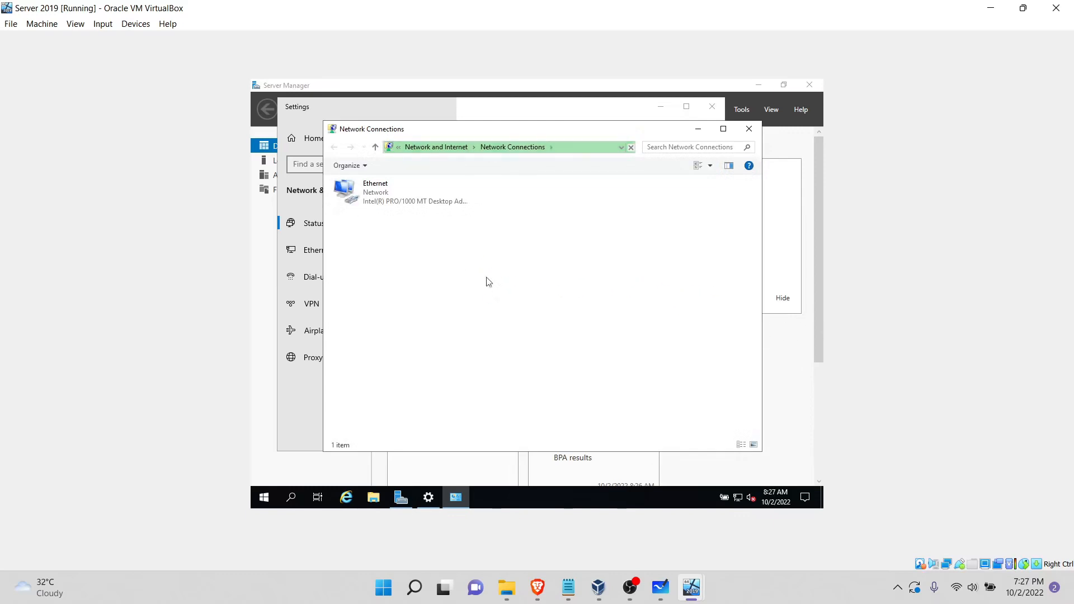
Step: Open the Ethernet adapter's Internet Protocol Version 4 properties and enable manual IP addressing
{"action": "left_click", "coordinate": [404, 200]}
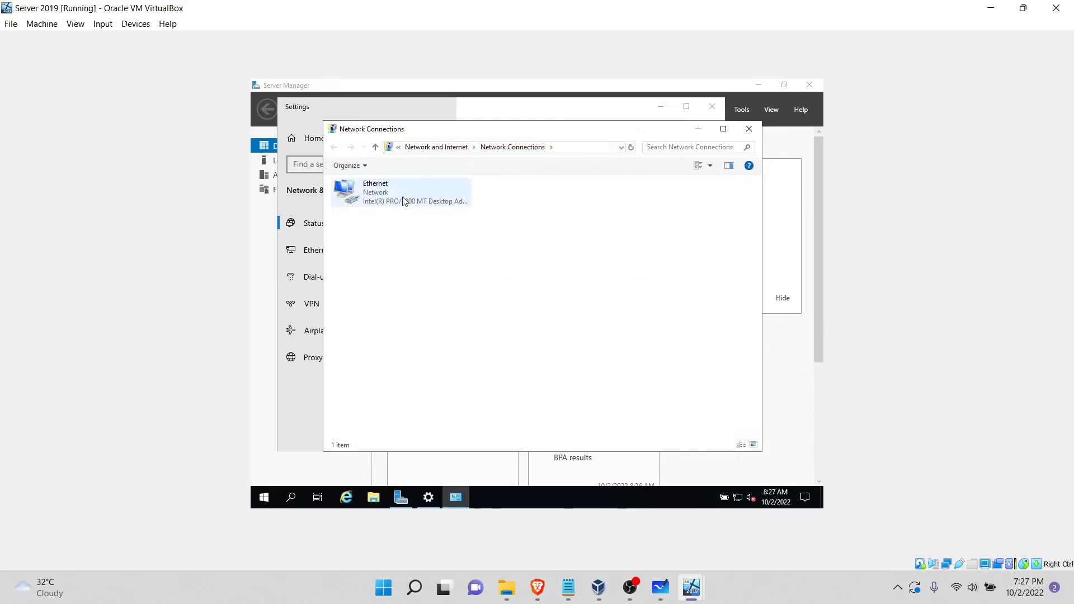
{"action": "left_click", "coordinate": [404, 200]}
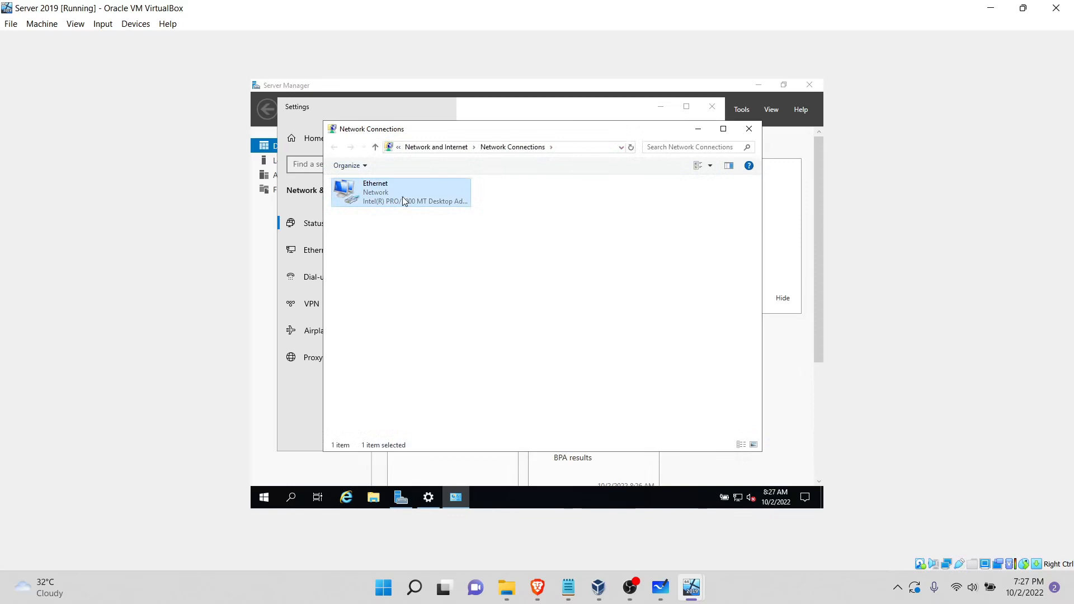
{"action": "right_click", "coordinate": [404, 201]}
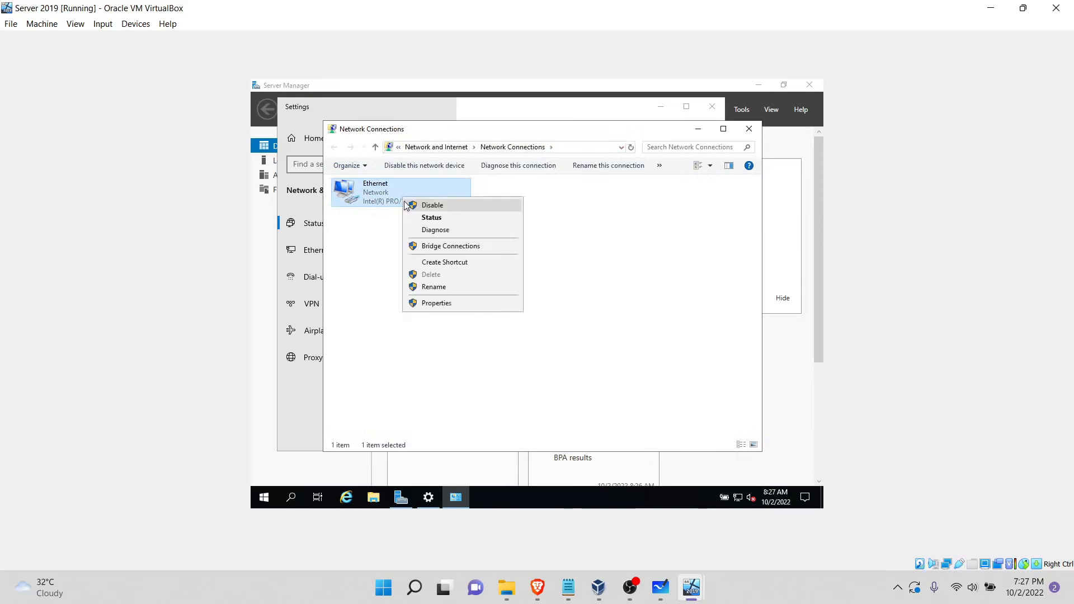
{"action": "left_click", "coordinate": [440, 306]}
{"action": "double_click", "coordinate": [440, 295]}
{"action": "left_click", "coordinate": [424, 300]}
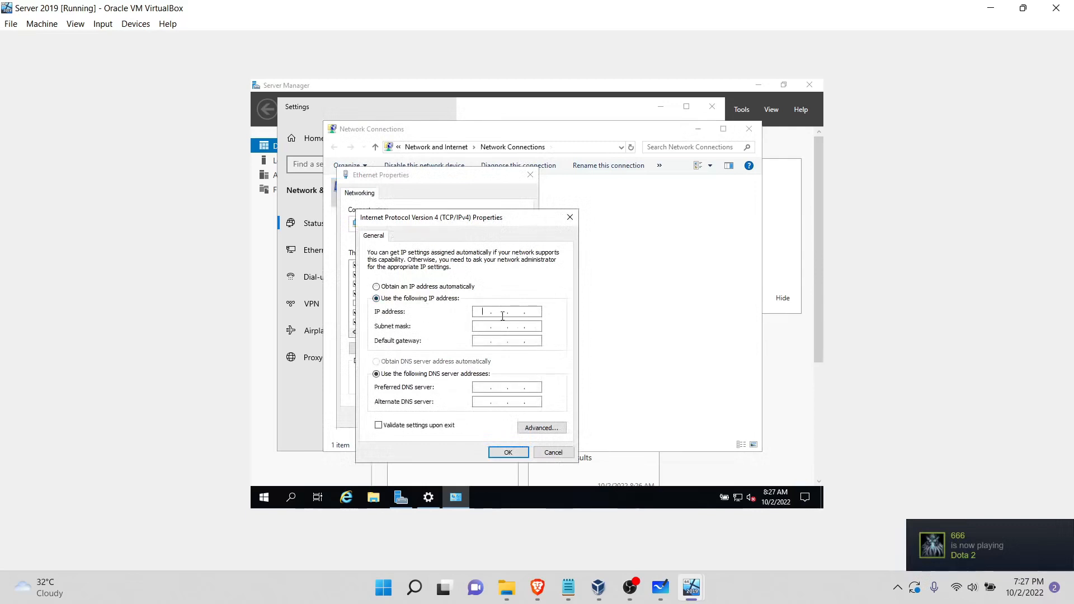
Step: Set the IP address to 192.168.1.101, the subnet mask to 255.255.255.0 and the default gateway to 192.168.1.1
{"action": "type", "text": "192 . 1"}
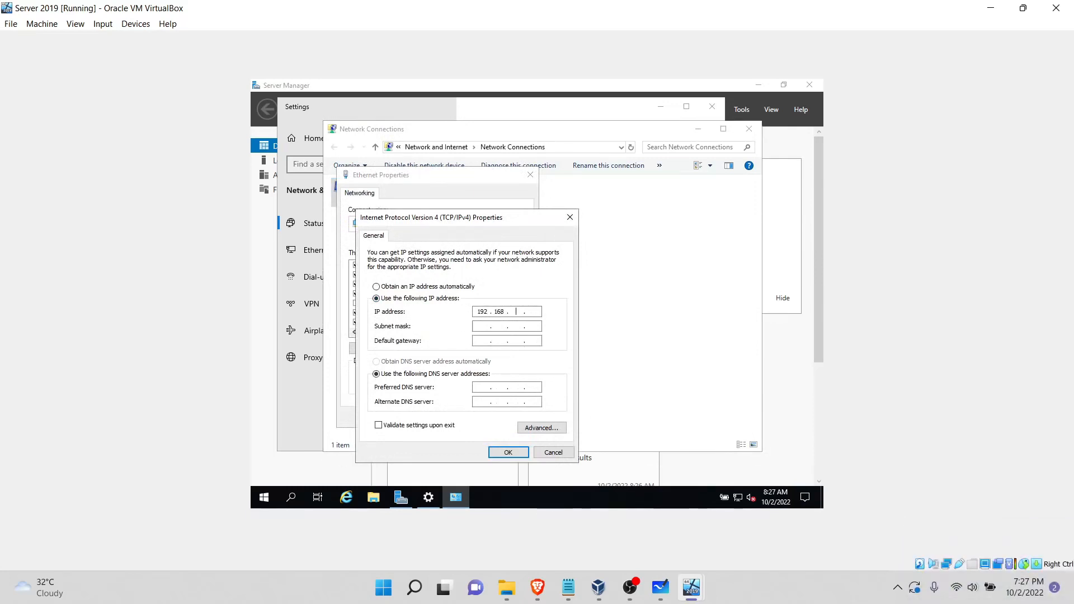
{"action": "type", "text": "68 . 1 ."}
{"action": "left_click", "coordinate": [479, 326]}
{"action": "key", "text": "BackSpace"}
{"action": "type", "text": "92 . 168 . 1"}
Step: Set the preferred DNS server to 192.168.1.100 and the alternate DNS server to 8.8.8.8
{"action": "left_click", "coordinate": [476, 386]}
{"action": "type", "text": "19"}
{"action": "type", "text": "16"}
{"action": "type", "text": "00"}
{"action": "type", "text": "8 . 8 . 8 . 8"}
Step: Apply the IPv4 settings to the Ethernet adapter and close the network connections and network settings windows
{"action": "left_click", "coordinate": [508, 452]}
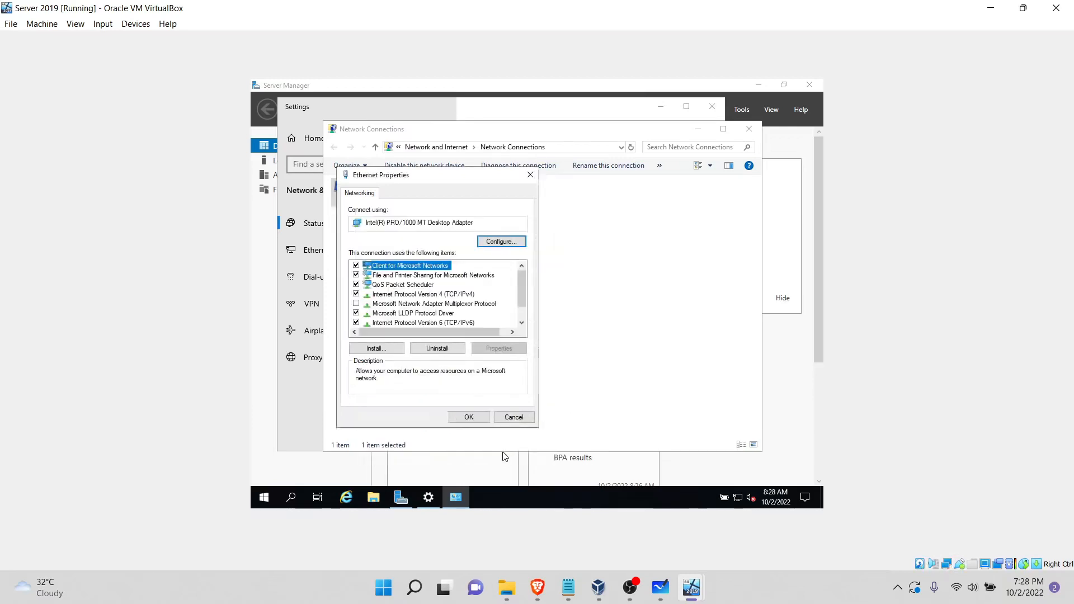
{"action": "left_click", "coordinate": [475, 417]}
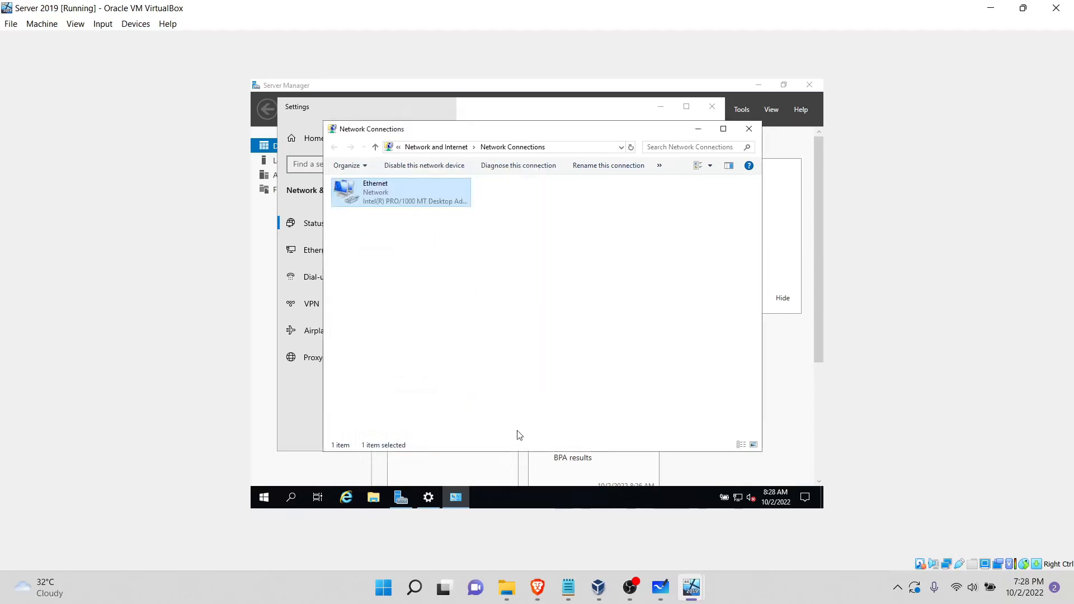
{"action": "left_click", "coordinate": [747, 129]}
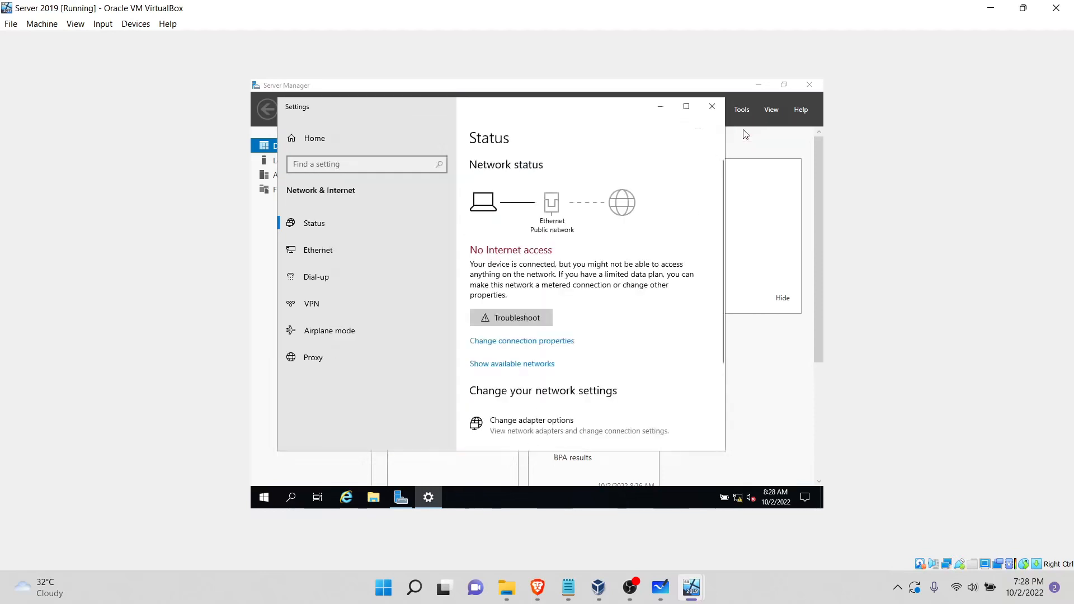
{"action": "left_click", "coordinate": [713, 112]}
{"action": "left_click", "coordinate": [293, 498]}
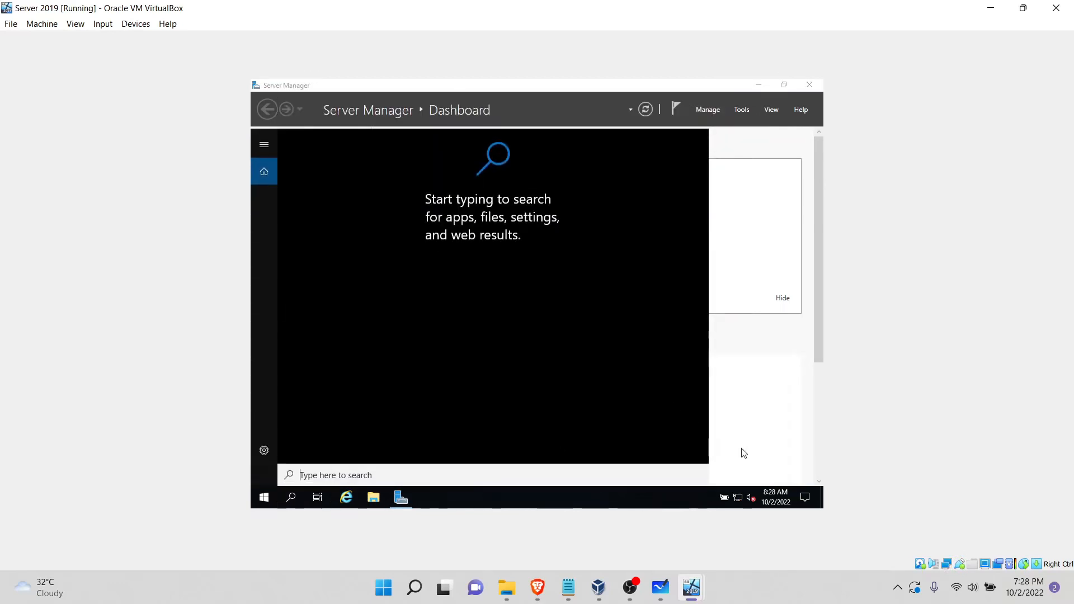
{"action": "left_click", "coordinate": [753, 453]}
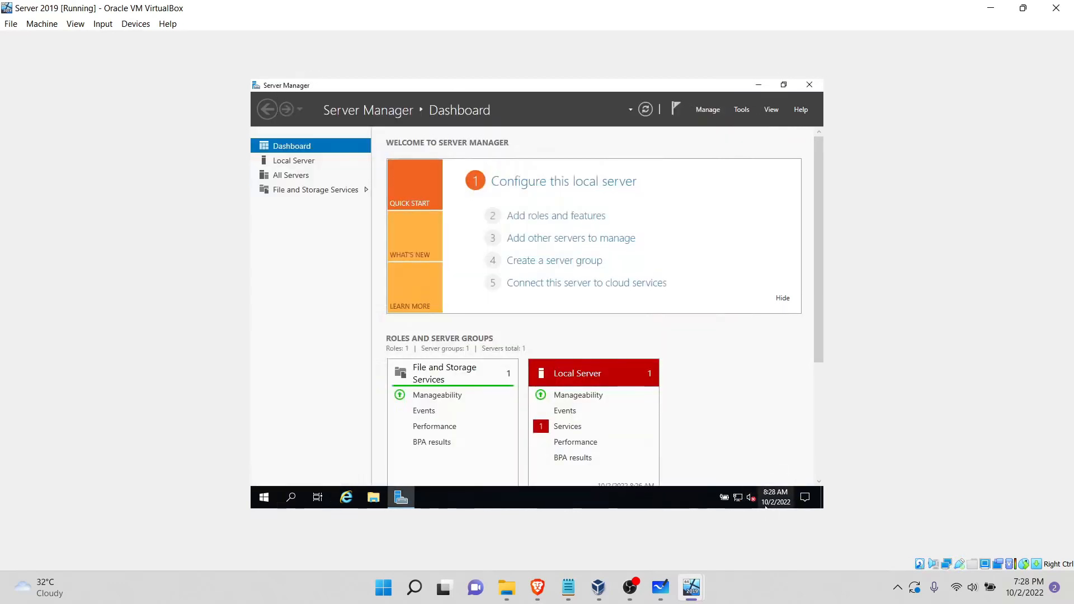
Step: Switch to the Workstation VM, start the Windows installation with English (United States) and the US keyboard, and accept the license terms
{"action": "left_click", "coordinate": [692, 587]}
{"action": "left_click", "coordinate": [833, 522]}
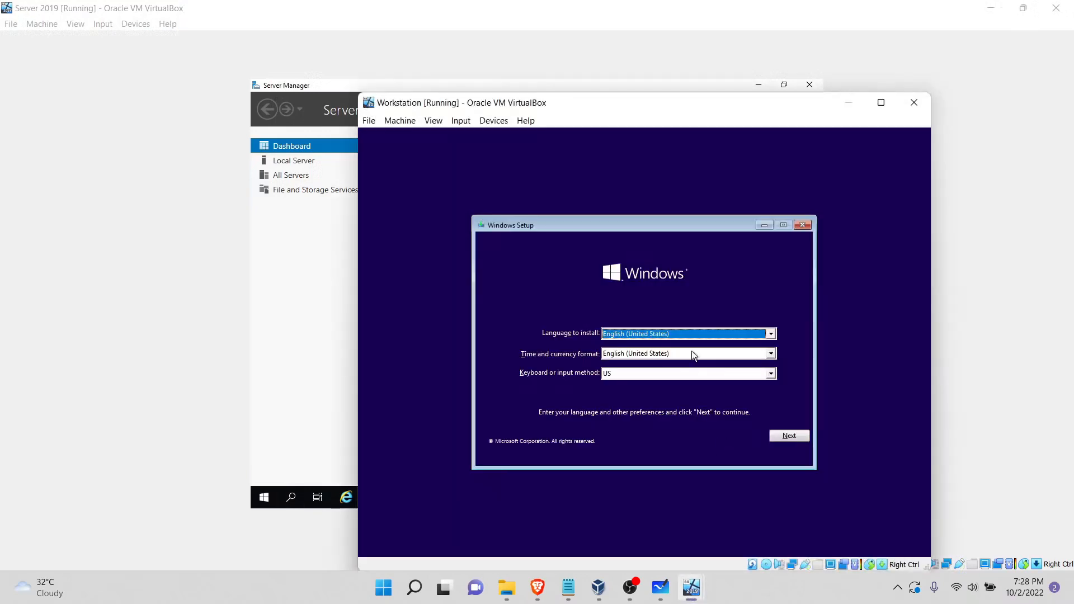
{"action": "left_click", "coordinate": [794, 435]}
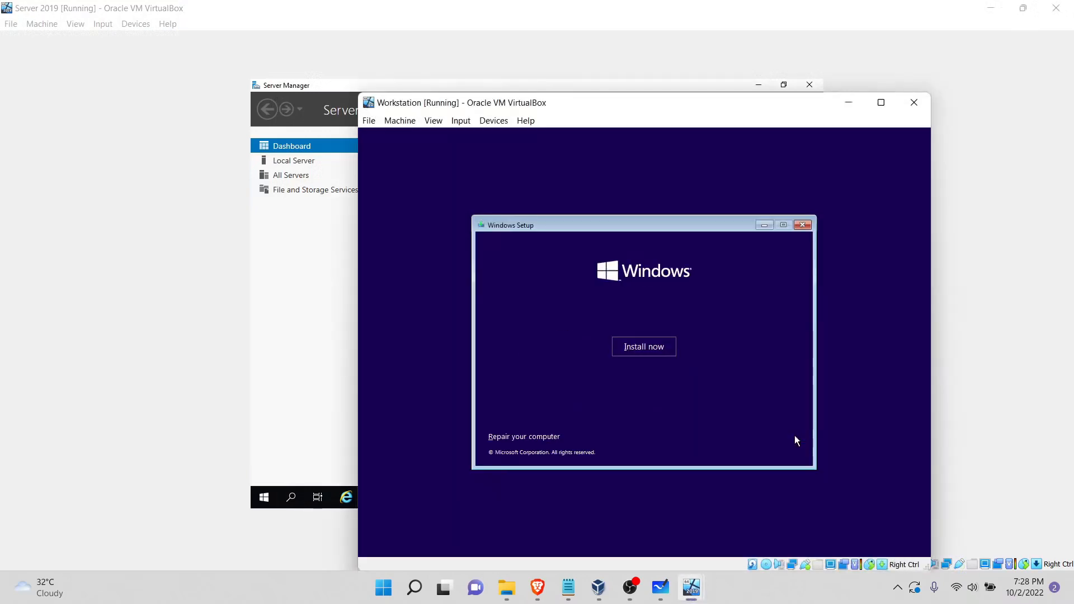
{"action": "left_click", "coordinate": [657, 351]}
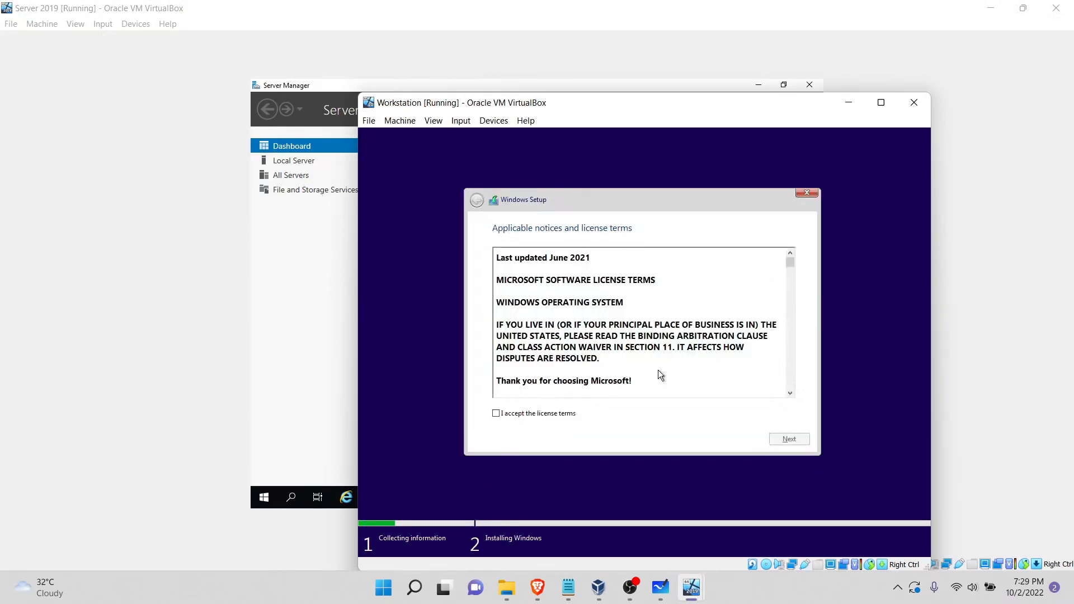
{"action": "left_click", "coordinate": [569, 414]}
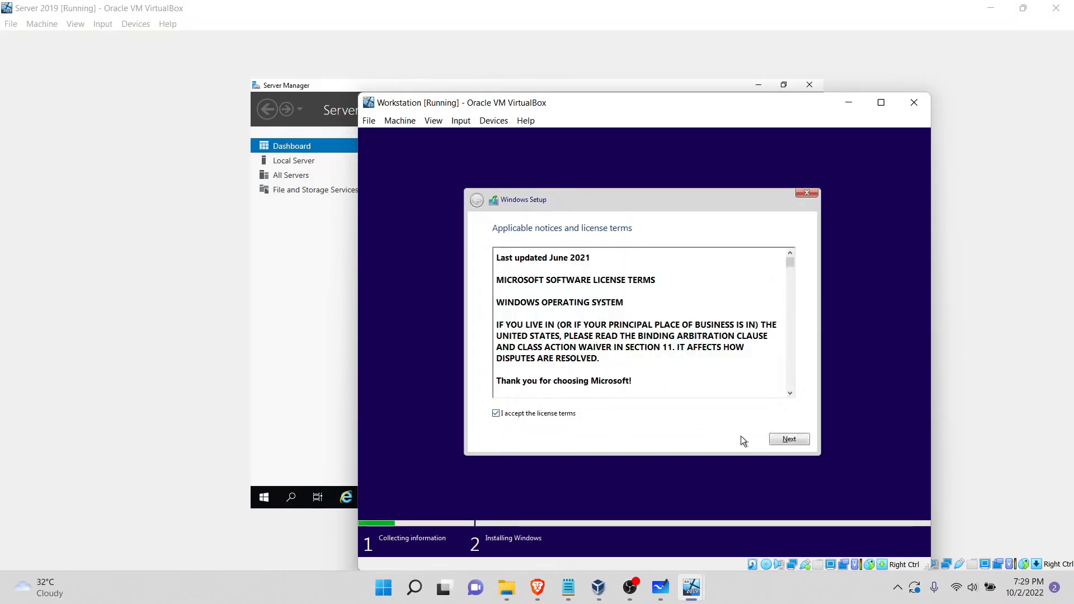
{"action": "left_click", "coordinate": [789, 439]}
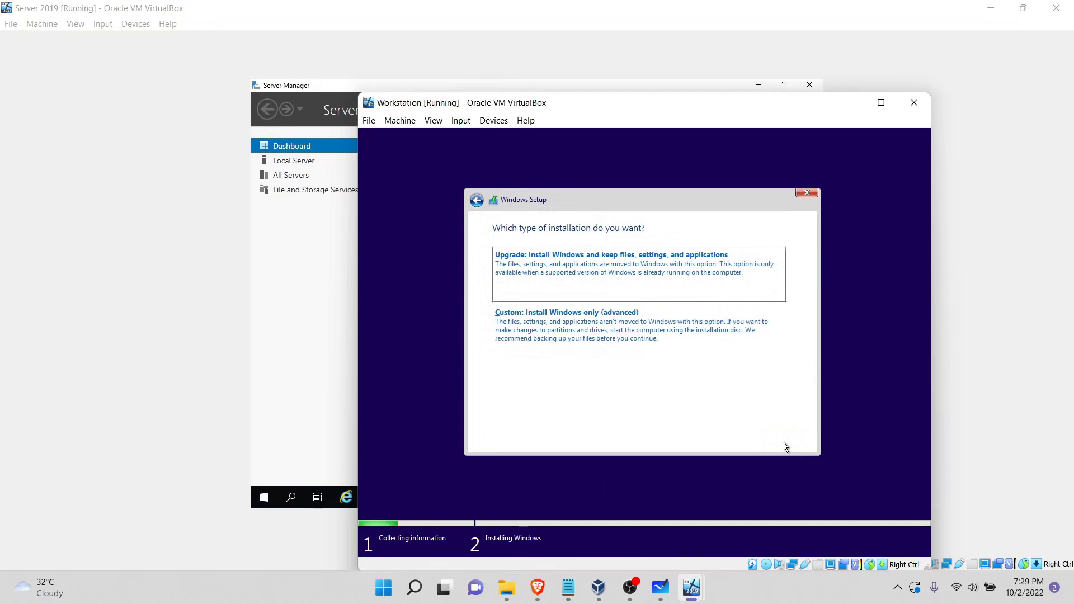
Step: Choose the custom installation type and create a new partition from Drive 0's unallocated space, allowing additional system partitions
{"action": "left_click", "coordinate": [639, 343]}
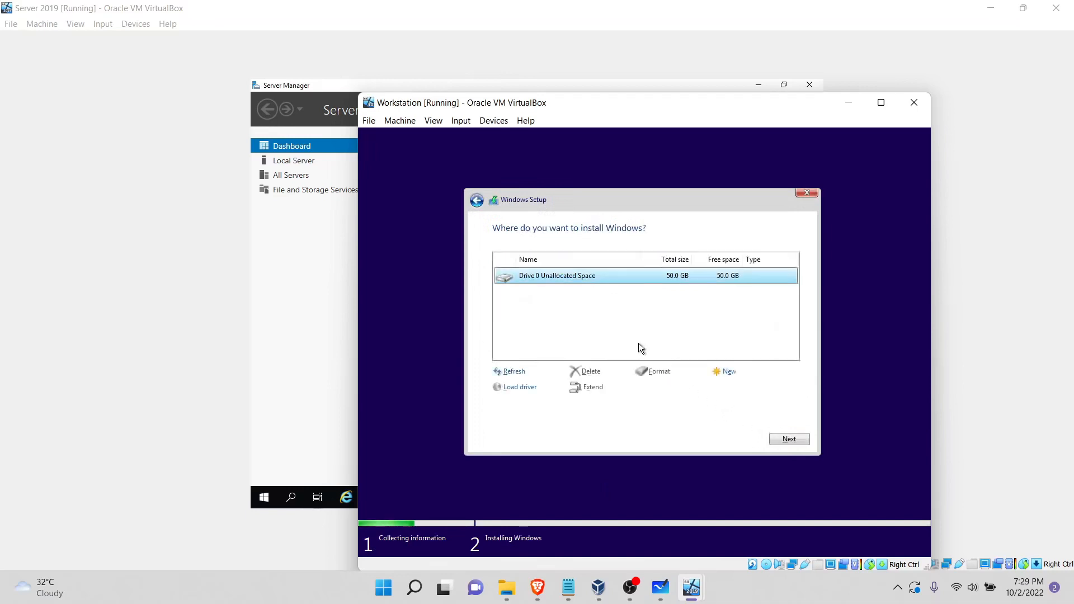
{"action": "left_click", "coordinate": [726, 371]}
{"action": "left_click", "coordinate": [760, 391]}
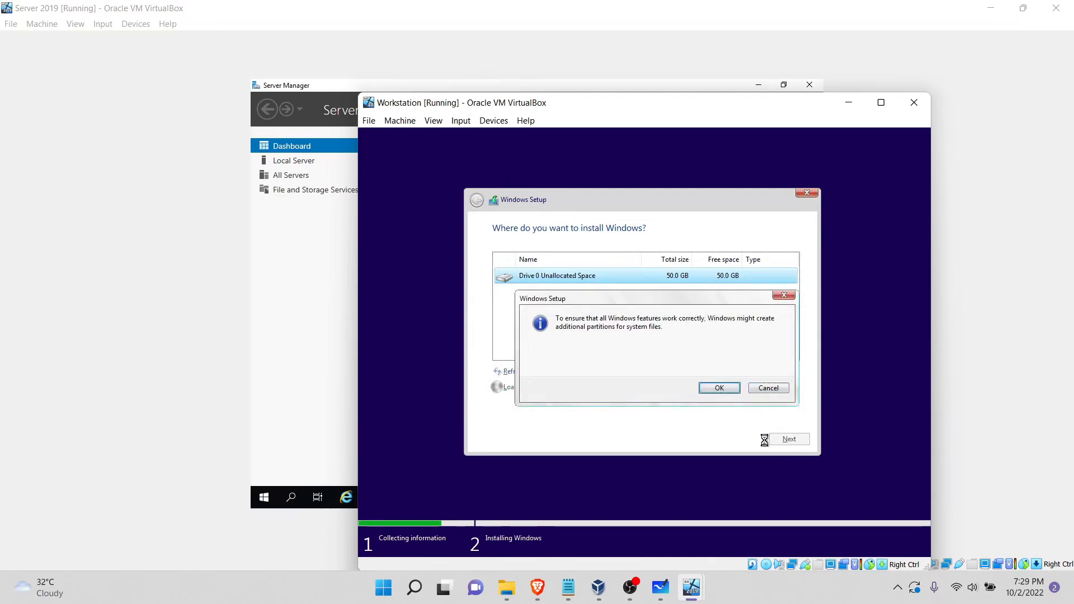
{"action": "left_click", "coordinate": [728, 392]}
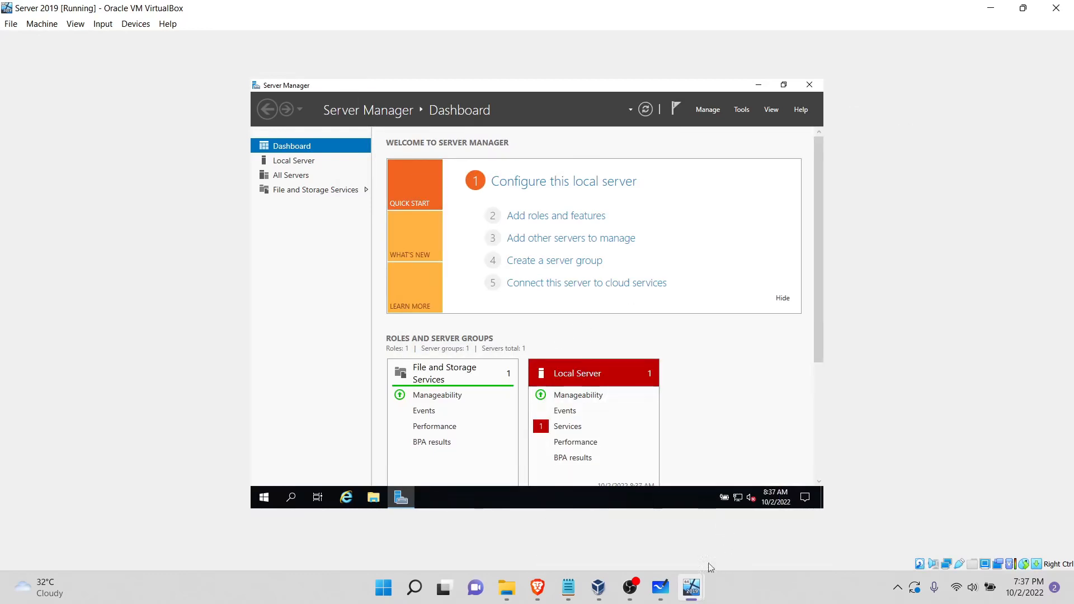
Step: Switch to the AD VM, send it Ctrl-Alt-Del and sign in to the MALWARE domain Administrator account with its password
{"action": "mouse_move", "coordinate": [701, 585]}
{"action": "left_click", "coordinate": [699, 523]}
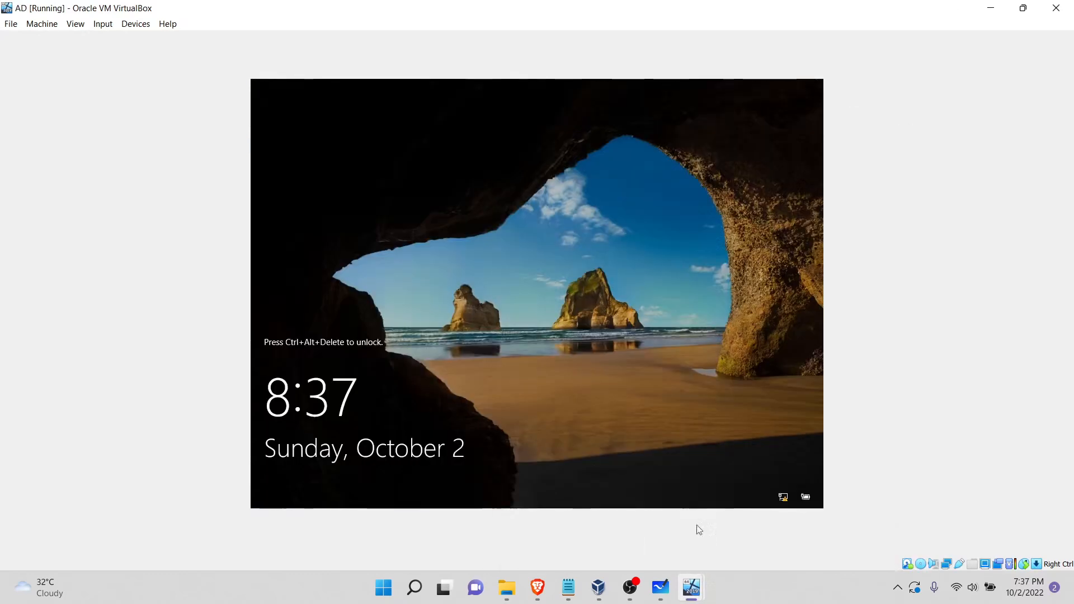
{"action": "left_click", "coordinate": [110, 26]}
{"action": "mouse_move", "coordinate": [139, 38]}
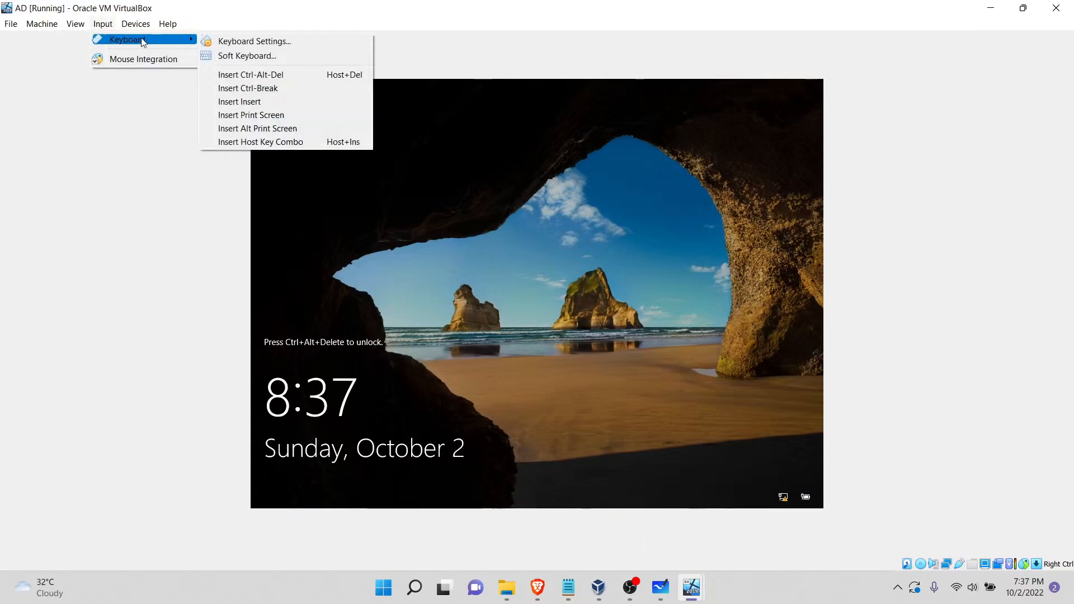
{"action": "left_click", "coordinate": [247, 74]}
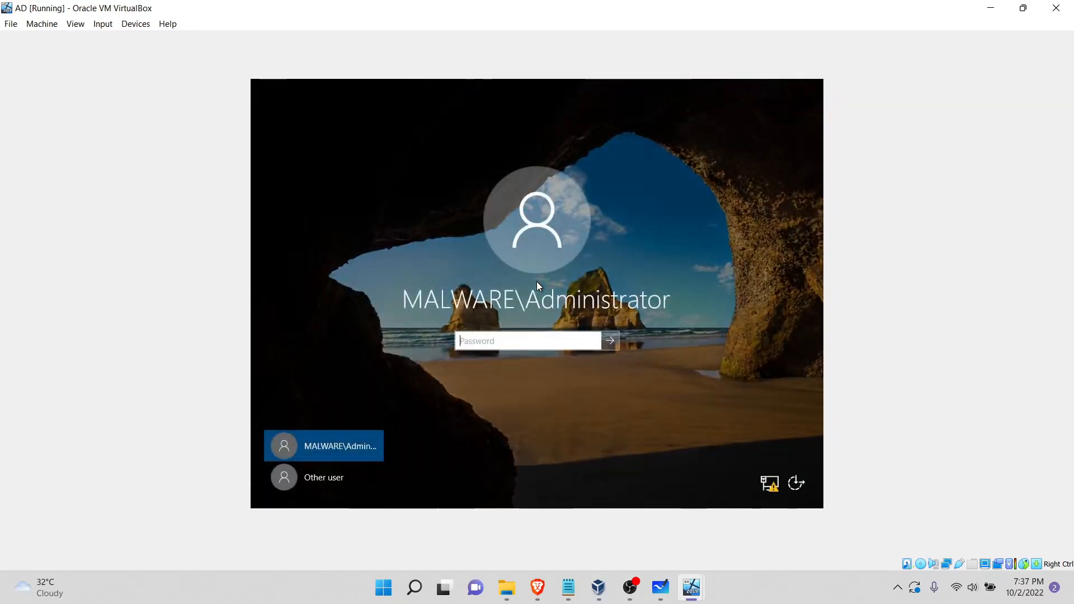
{"action": "type", "text": "•"}
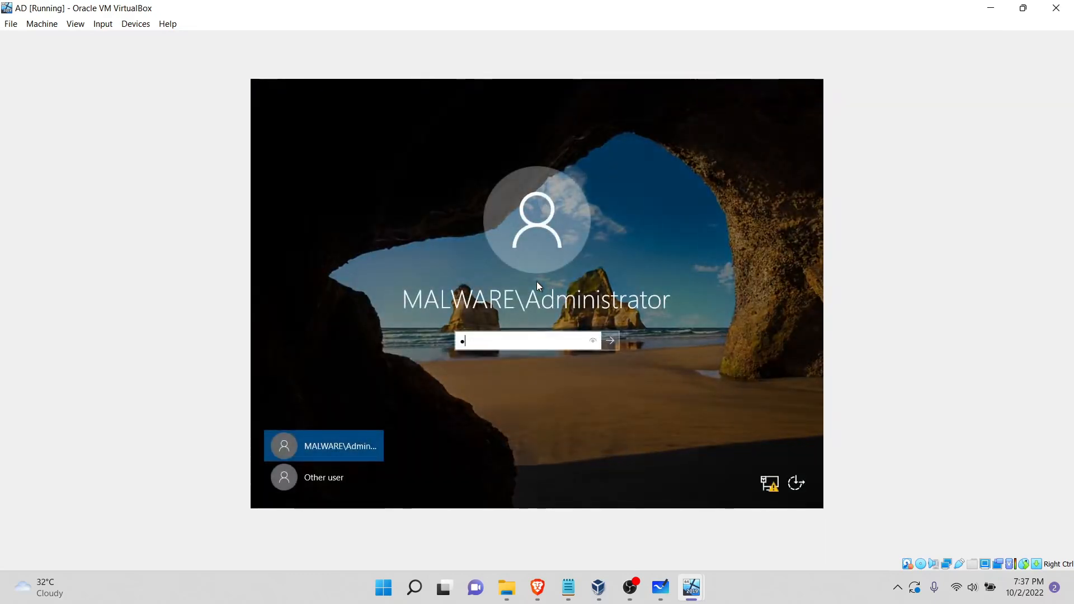
{"action": "type", "text": "•••••••••"}
{"action": "key", "text": "Return"}
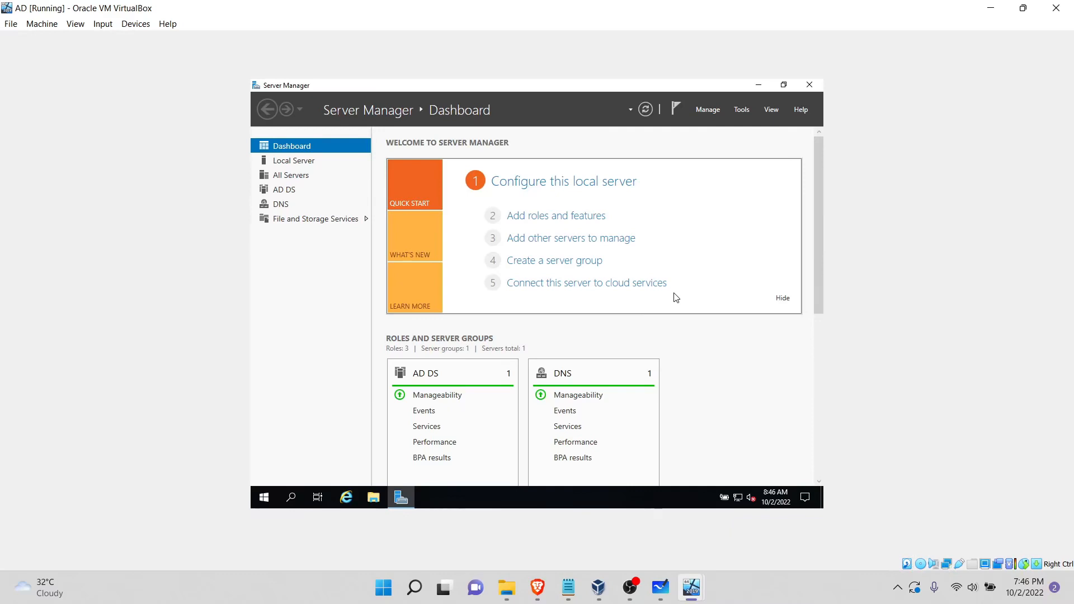
Step: Open Active Directory Users and Computers and show the contents of the Users container under Malware.com
{"action": "left_click", "coordinate": [744, 108]}
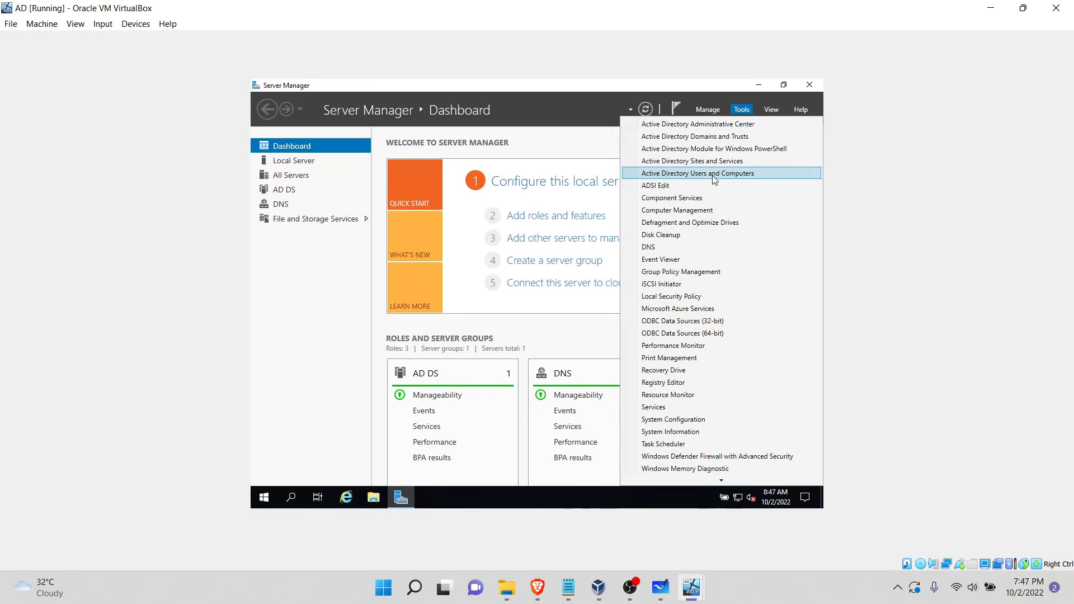
{"action": "left_click", "coordinate": [742, 176]}
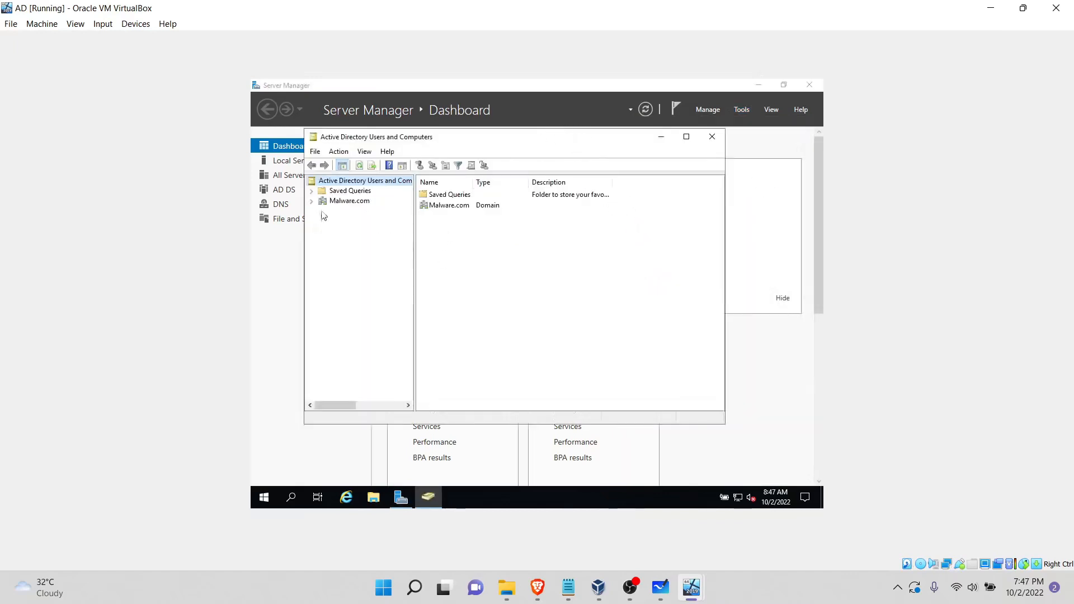
{"action": "left_click", "coordinate": [312, 201]}
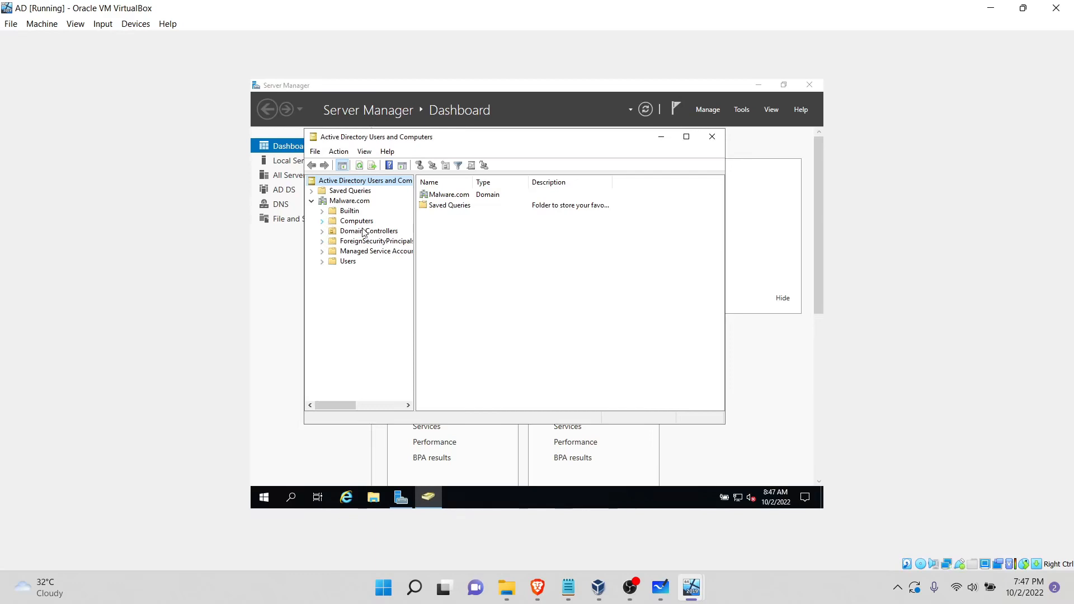
{"action": "left_click", "coordinate": [348, 263]}
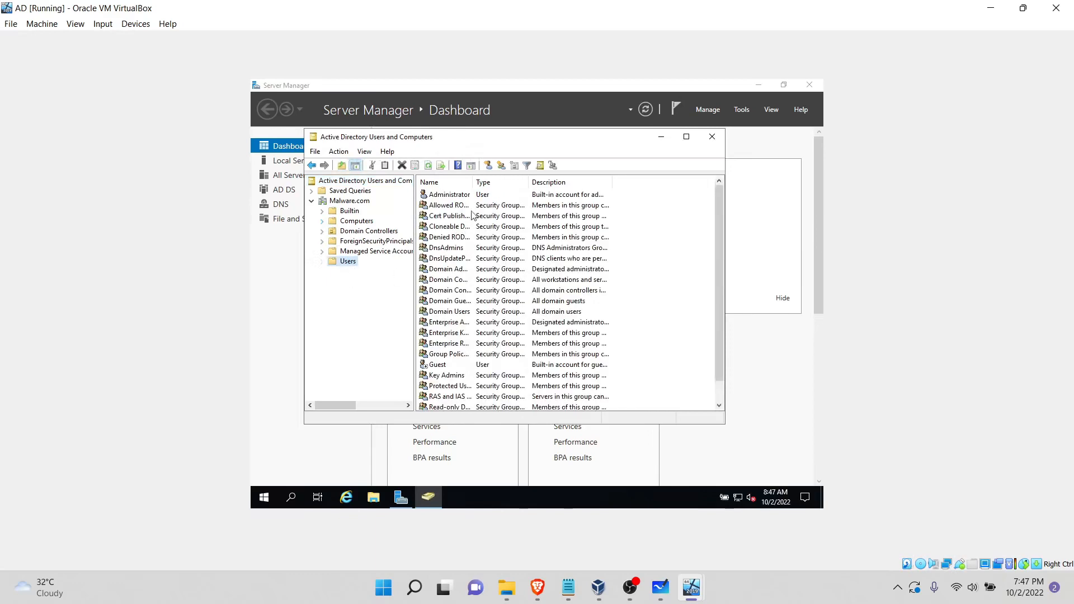
{"action": "scroll", "coordinate": [472, 217], "scroll_direction": "down", "scroll_amount": 1}
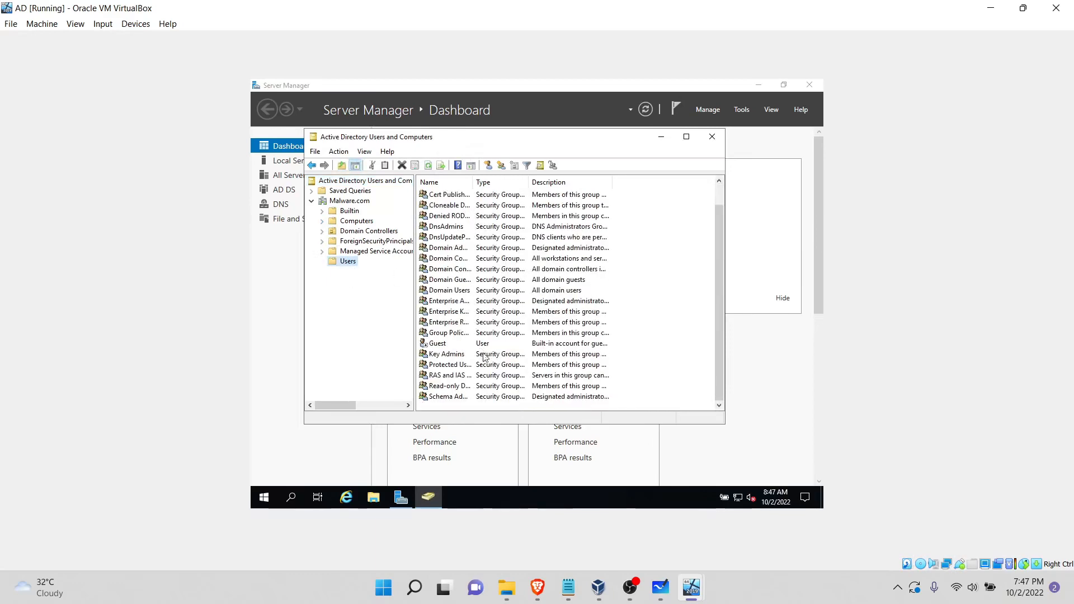
{"action": "scroll", "coordinate": [571, 384], "scroll_direction": "up", "scroll_amount": 1}
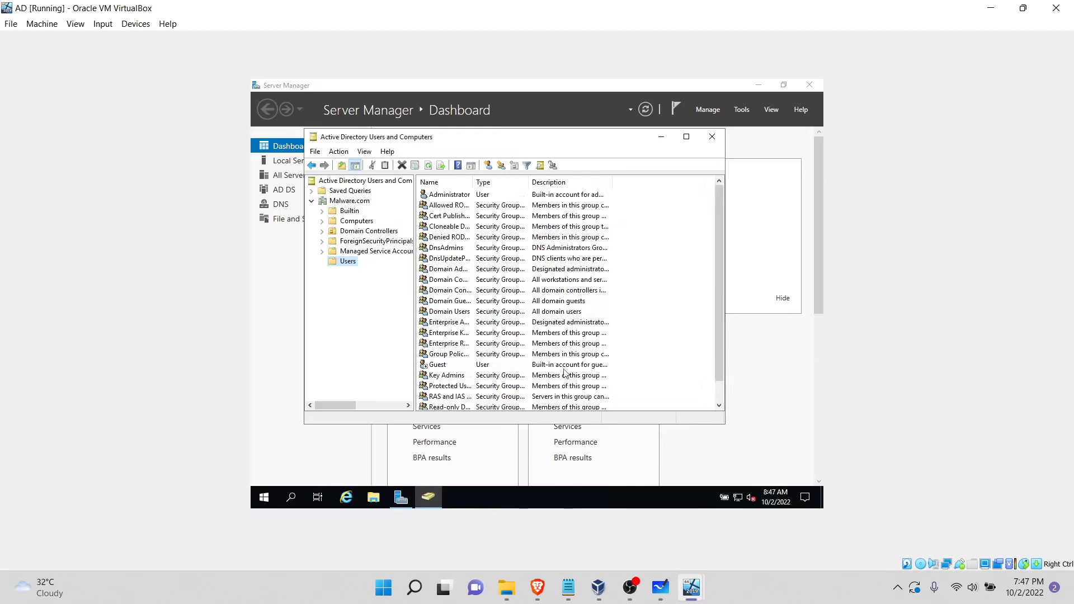
{"action": "scroll", "coordinate": [473, 286], "scroll_direction": "down", "scroll_amount": 1}
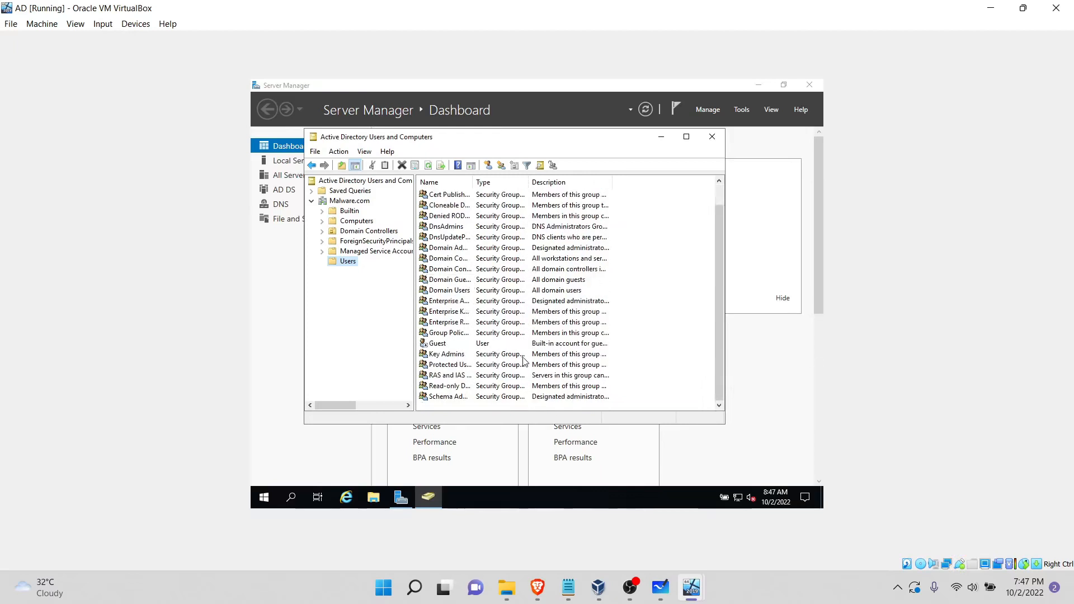
Step: Start a new user in the Users container with first name PurpleXSec, initials YT and logon name purplexsec
{"action": "left_click", "coordinate": [488, 165]}
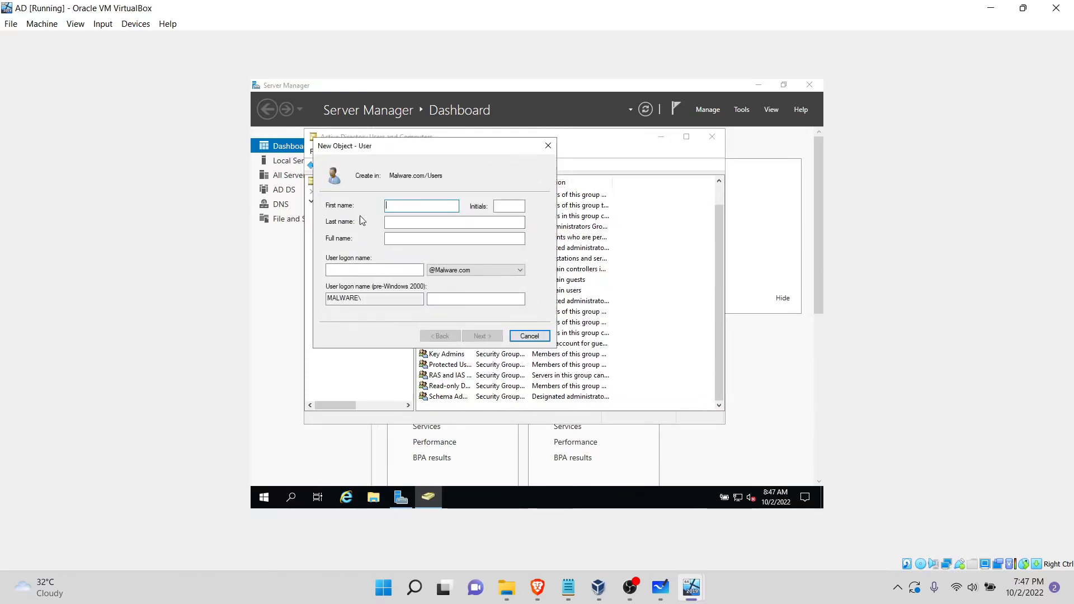
{"action": "type", "text": "PurpleXSec"}
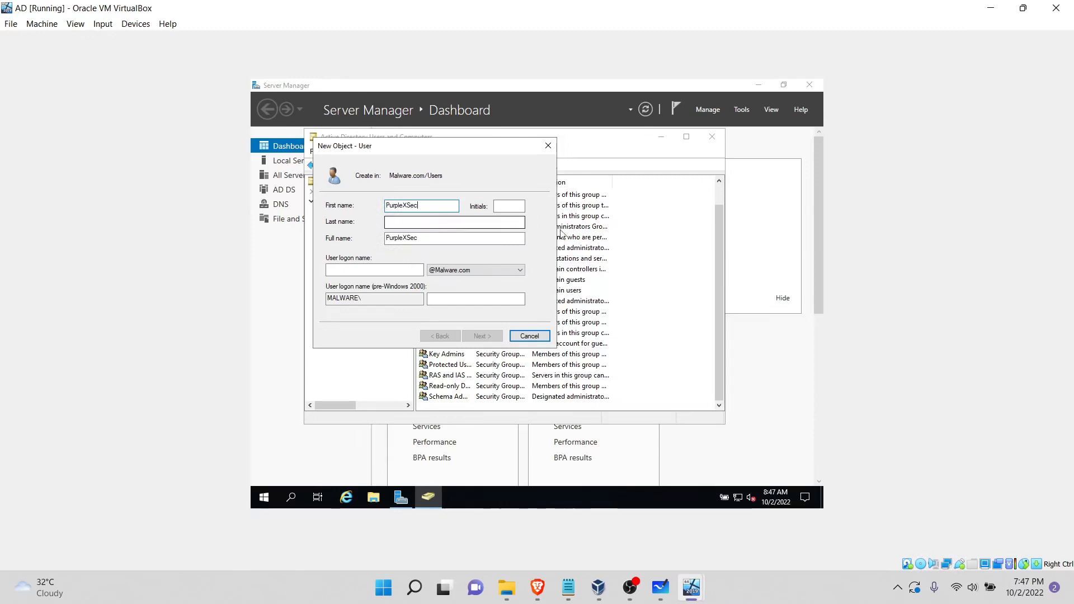
{"action": "left_click", "coordinate": [511, 204]}
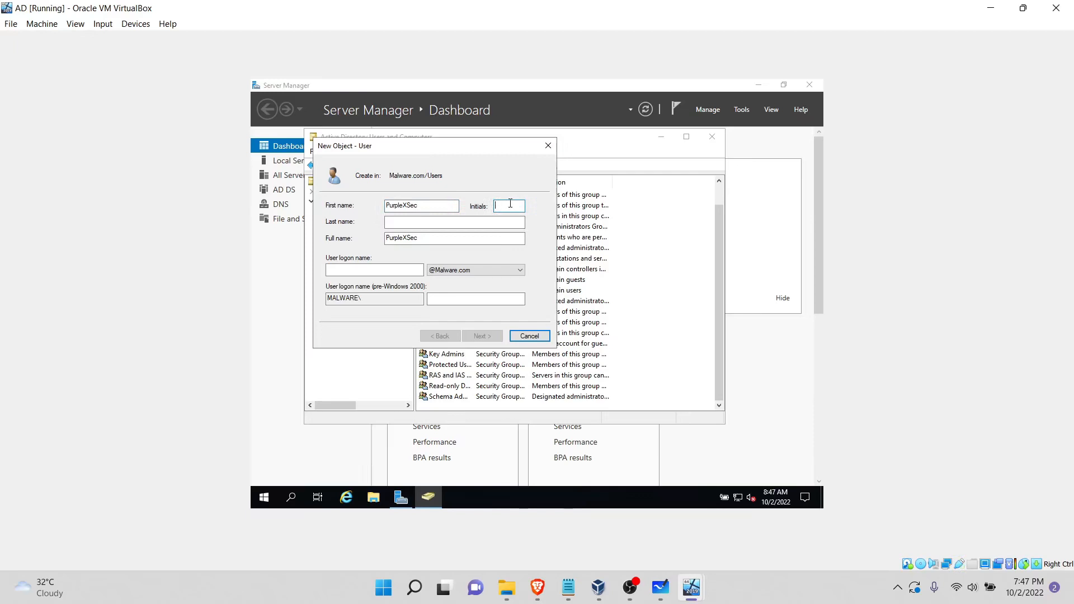
{"action": "left_click", "coordinate": [502, 221]}
{"action": "left_click", "coordinate": [372, 271]}
{"action": "type", "text": "p"}
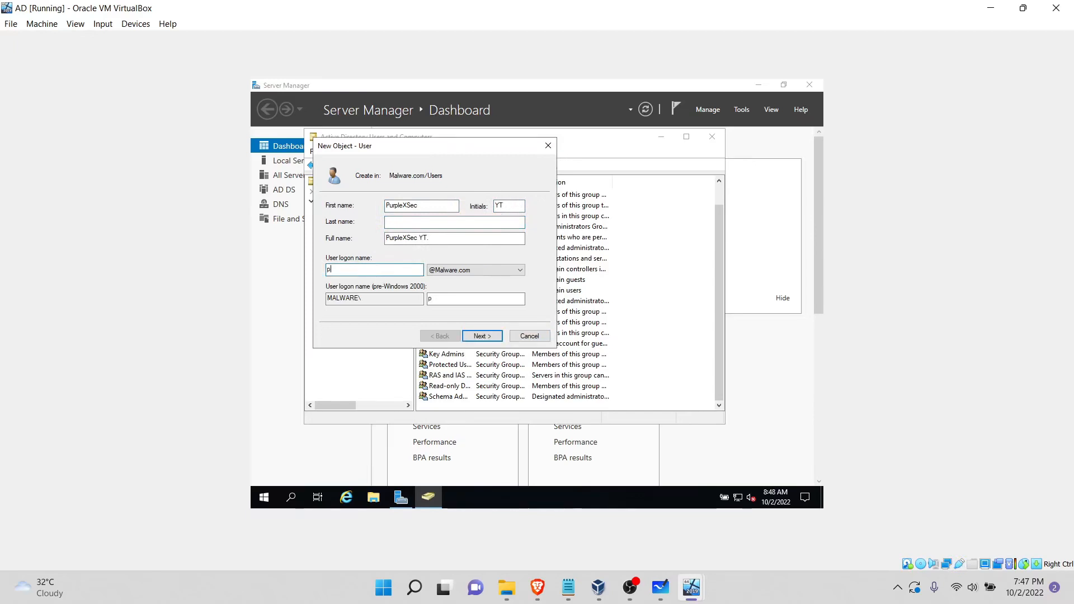
{"action": "type", "text": "urplexsec"}
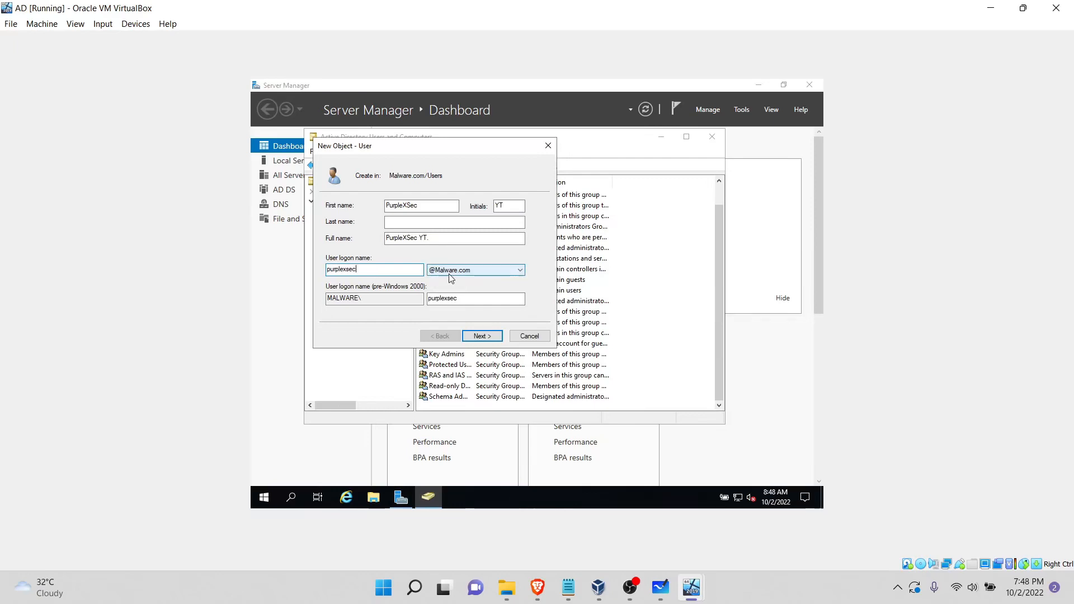
{"action": "left_click", "coordinate": [482, 337]}
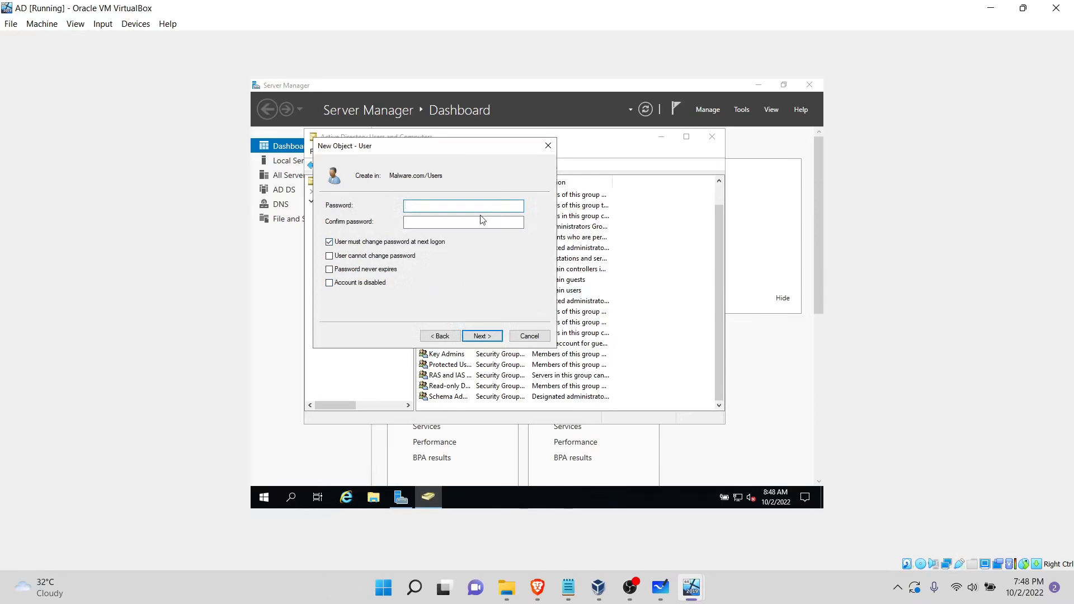
Step: Enter and confirm the new user's password, drop the change-at-next-logon requirement, set the password to never expire, and finish creating the user
{"action": "type", "text": "••••••••••"}
{"action": "key", "text": "Tab"}
{"action": "type", "text": "••••"}
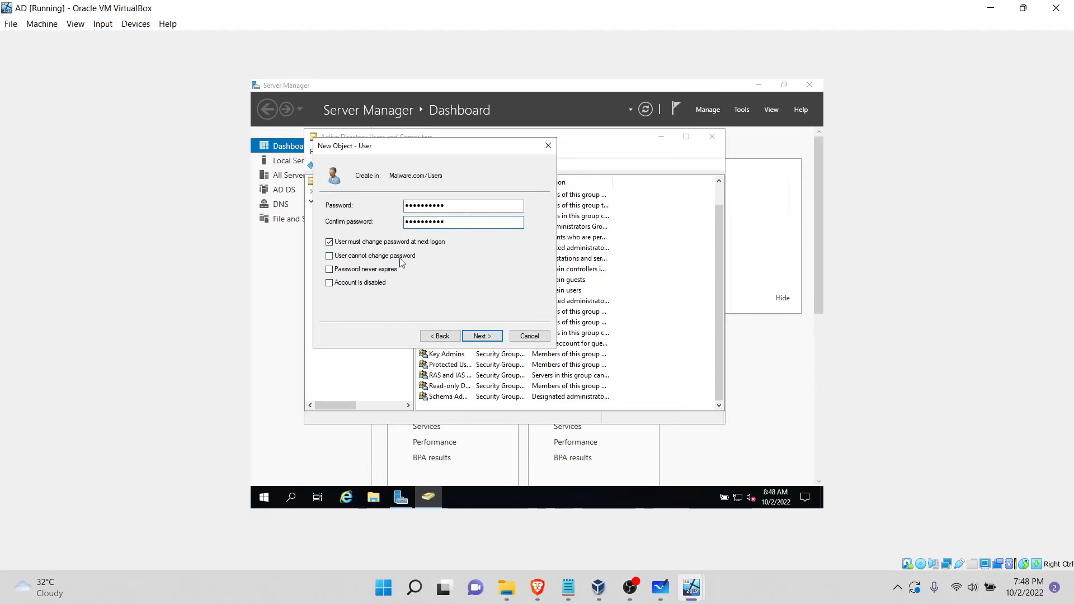
{"action": "left_click", "coordinate": [411, 243]}
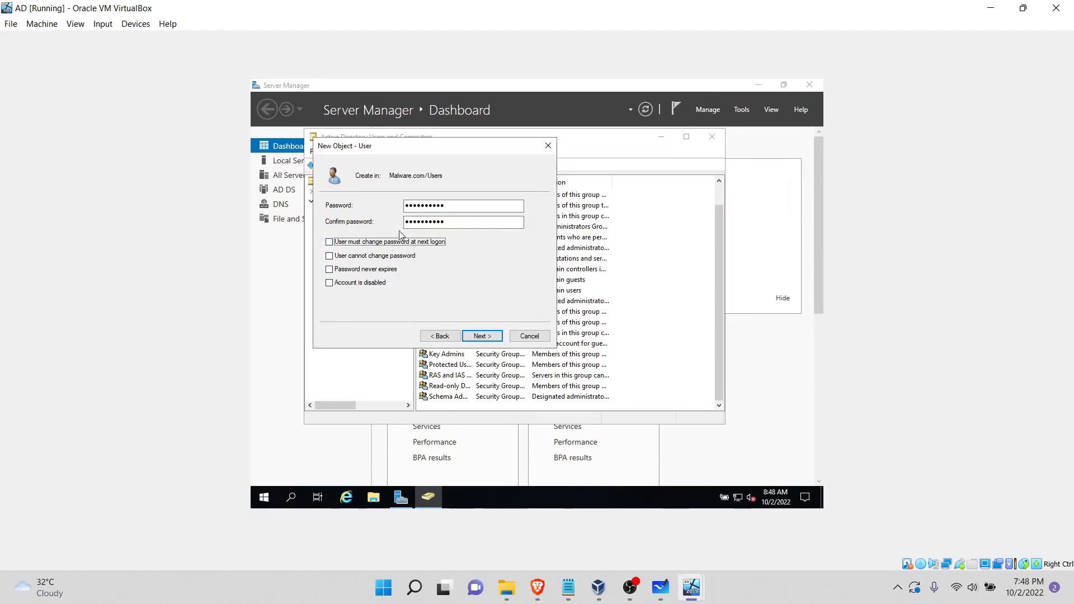
{"action": "left_click", "coordinate": [330, 270]}
{"action": "left_click", "coordinate": [489, 338]}
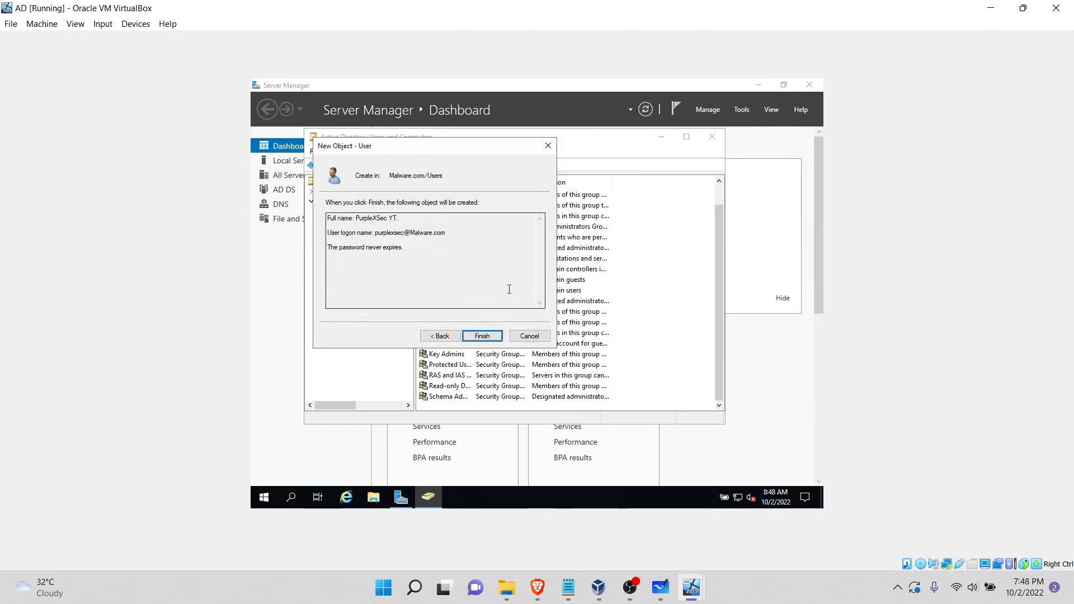
{"action": "left_click", "coordinate": [496, 336]}
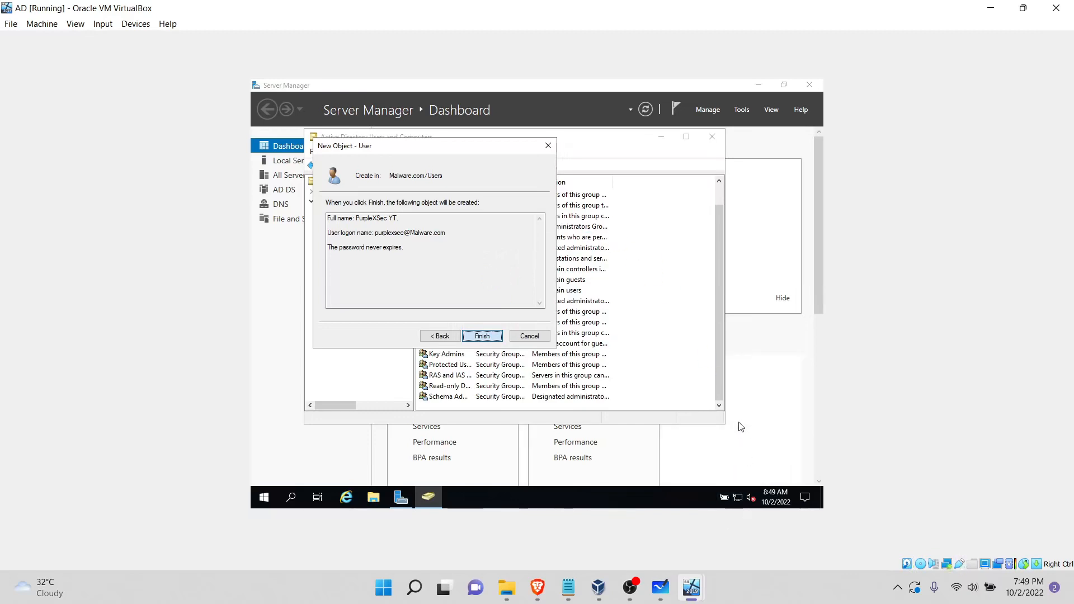
Step: Switch to the Server 2019 VM and open the local server's computer name and domain change settings
{"action": "left_click", "coordinate": [696, 587]}
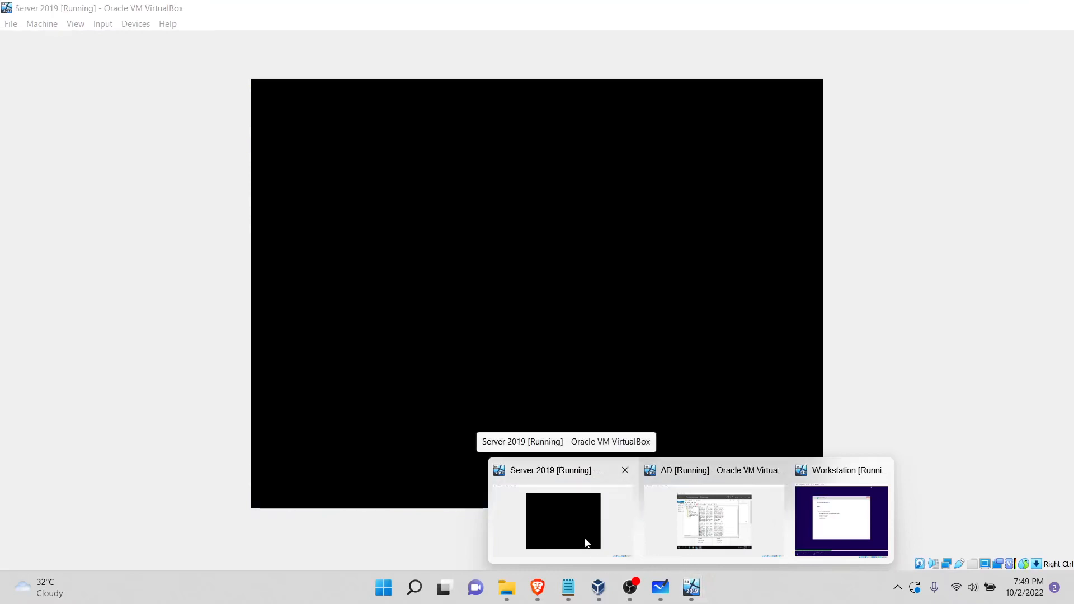
{"action": "left_click", "coordinate": [586, 543]}
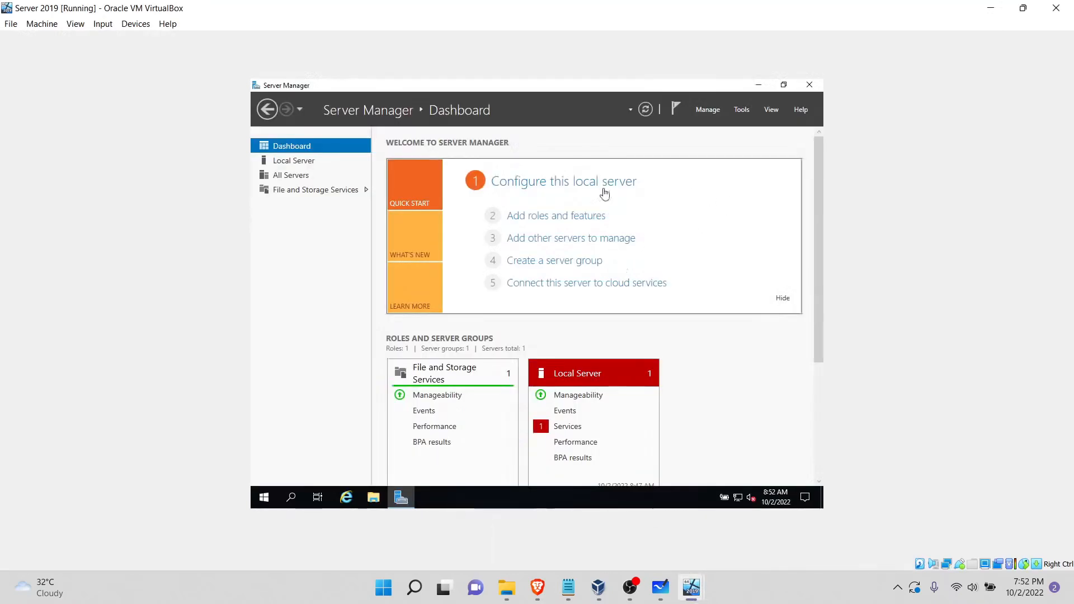
{"action": "left_click", "coordinate": [311, 162]}
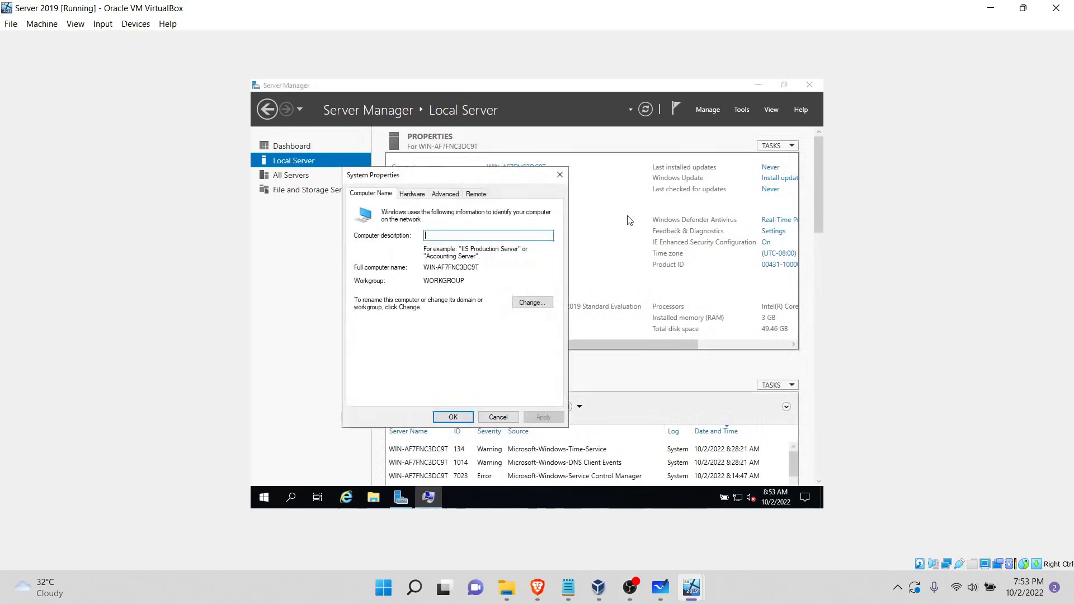
{"action": "left_click", "coordinate": [529, 303]}
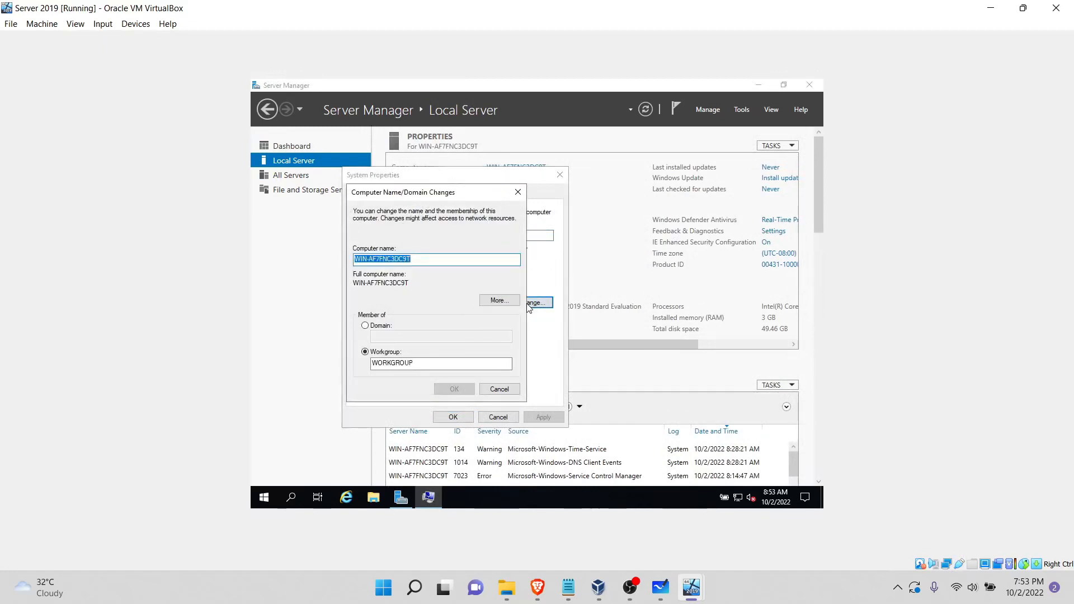
Step: Rename the computer to Server, set it as a member of the malware.com domain and submit the change
{"action": "left_click", "coordinate": [438, 261]}
{"action": "double_click", "coordinate": [439, 261]}
{"action": "left_click", "coordinate": [439, 261]}
{"action": "key", "text": "ctrl+a"}
{"action": "type", "text": "S"}
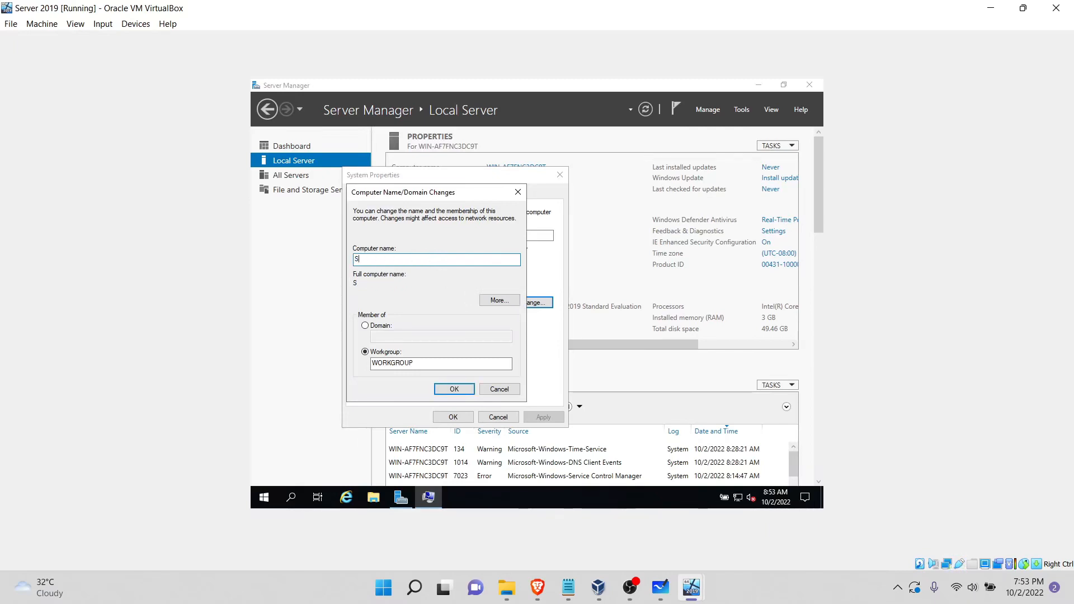
{"action": "type", "text": "ver"}
{"action": "left_click", "coordinate": [371, 326]}
{"action": "left_click", "coordinate": [389, 337]}
{"action": "type", "text": "malware.com"}
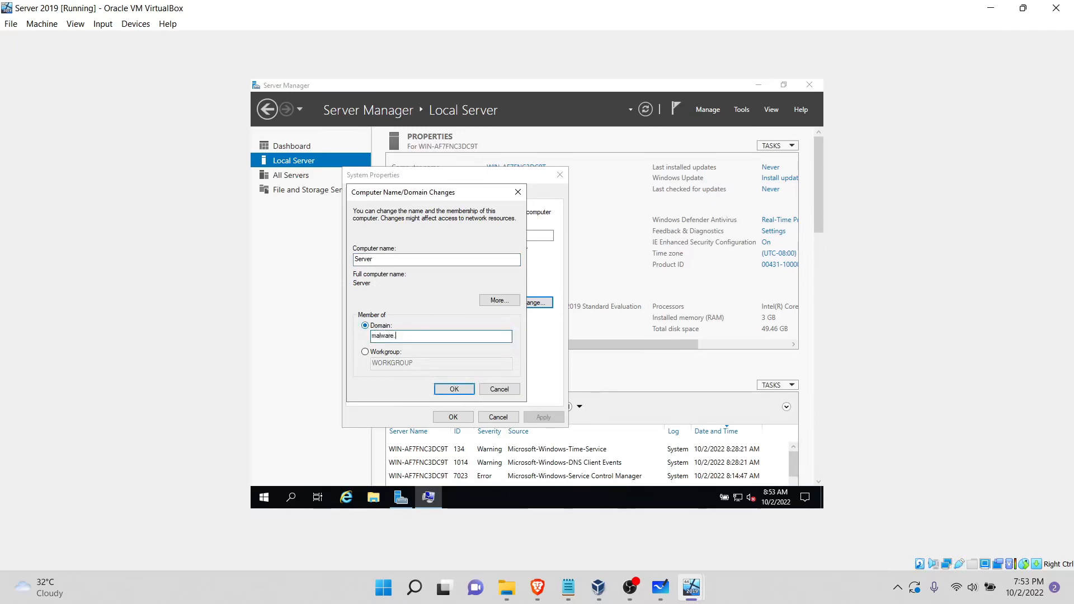
{"action": "left_click", "coordinate": [462, 389]}
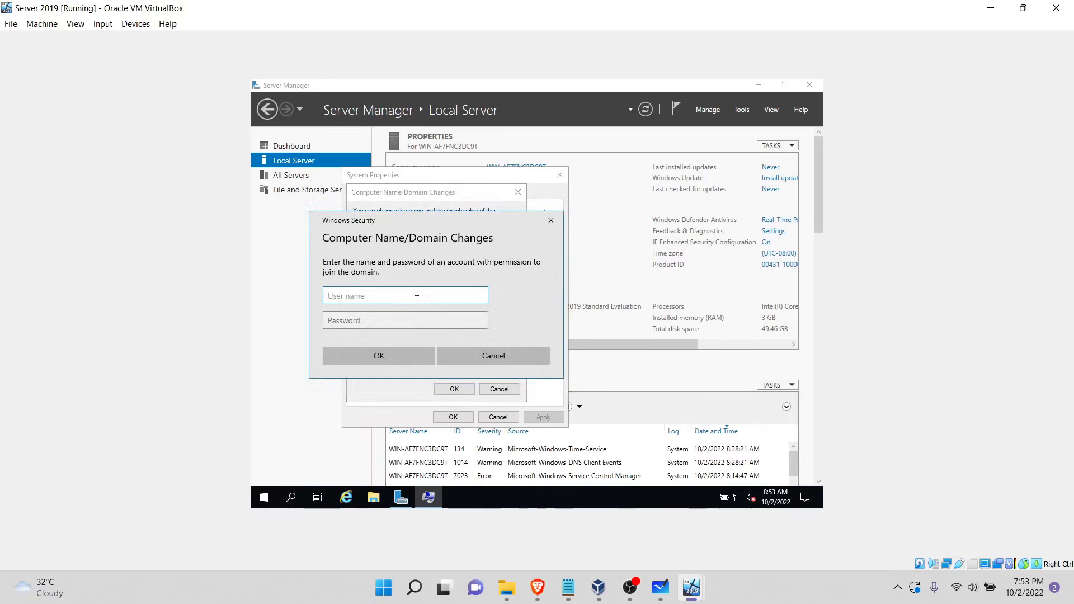
Step: Authorize the domain join with the administrator account and its password
{"action": "type", "text": "administrator"}
{"action": "key", "text": "Tab"}
{"action": "type", "text": "P●●●●●●●●"}
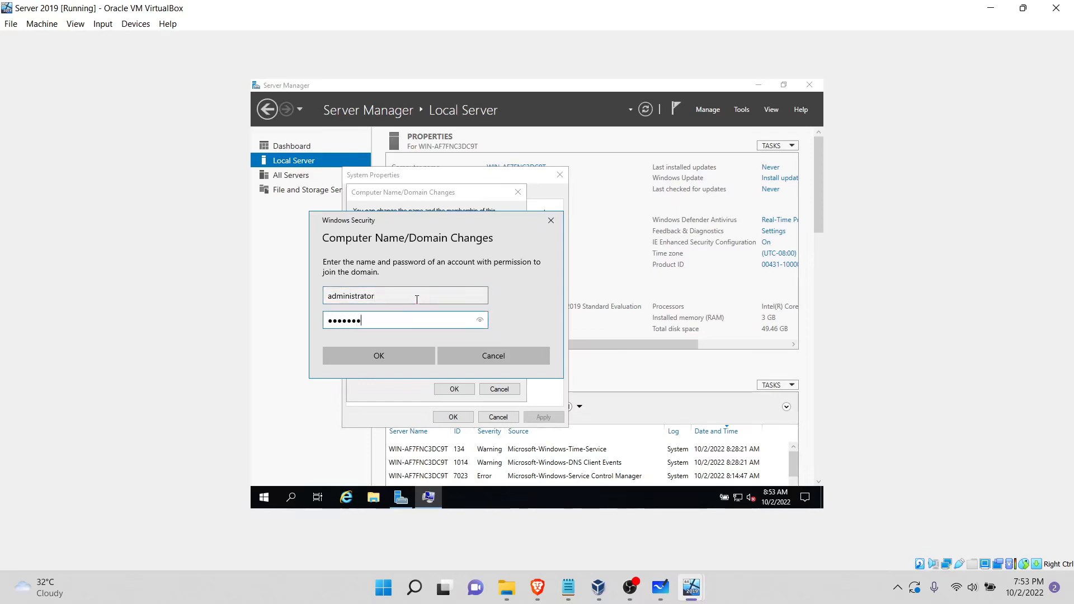
{"action": "type", "text": "●"}
{"action": "key", "text": "Return"}
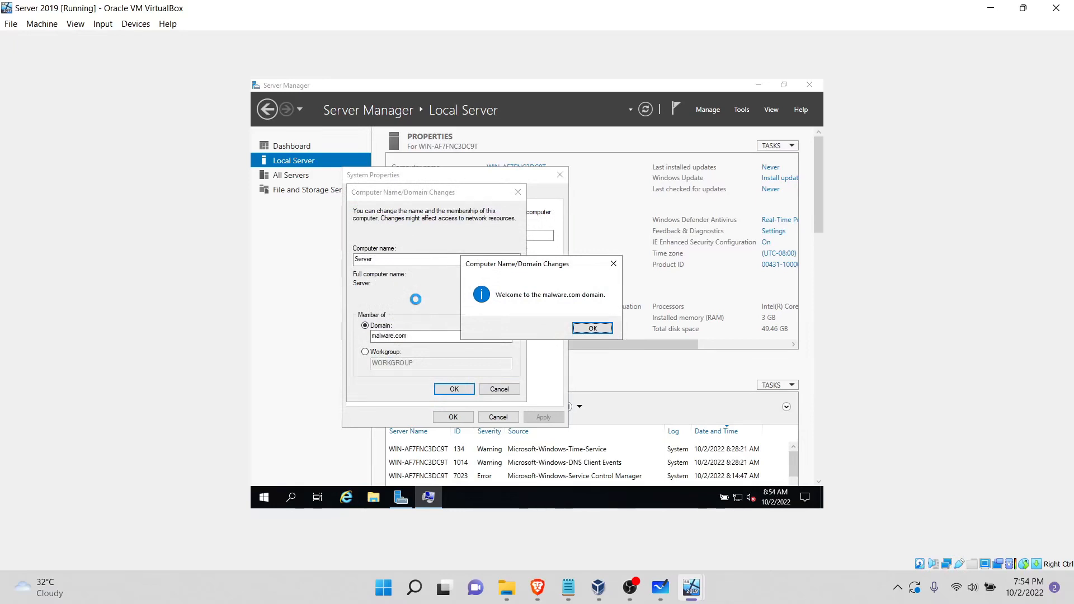
Step: Dismiss the domain-join messages, close System Properties and restart the server immediately
{"action": "left_click", "coordinate": [593, 330]}
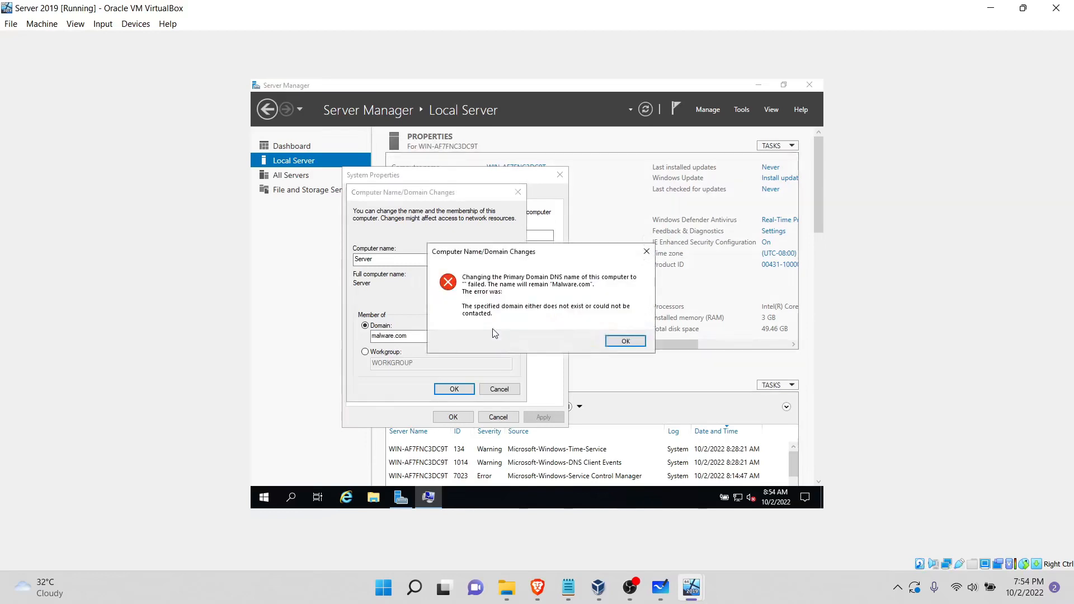
{"action": "left_click", "coordinate": [617, 342]}
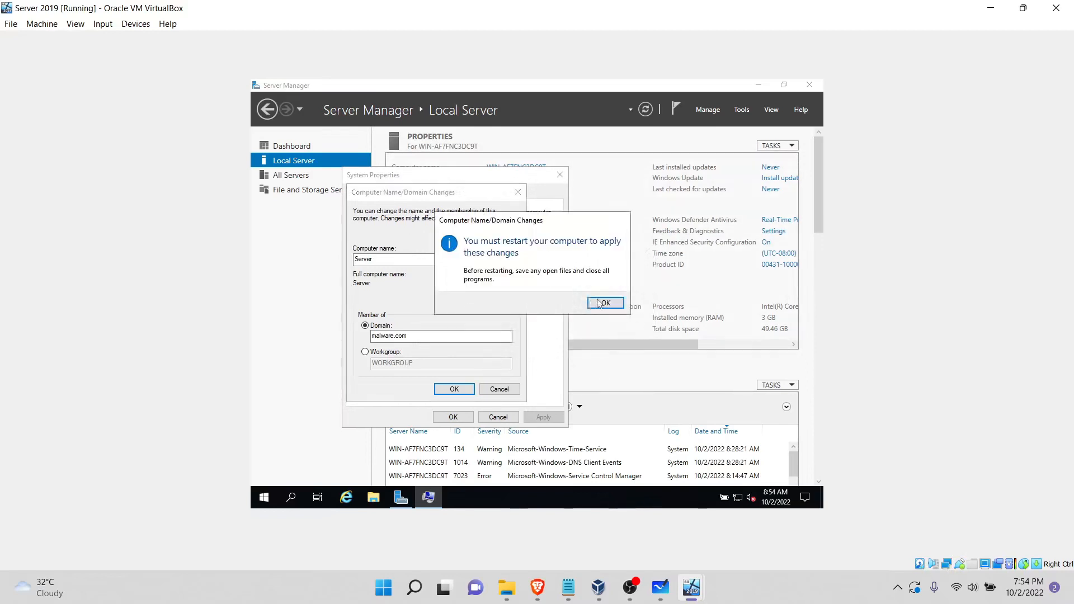
{"action": "left_click", "coordinate": [613, 304]}
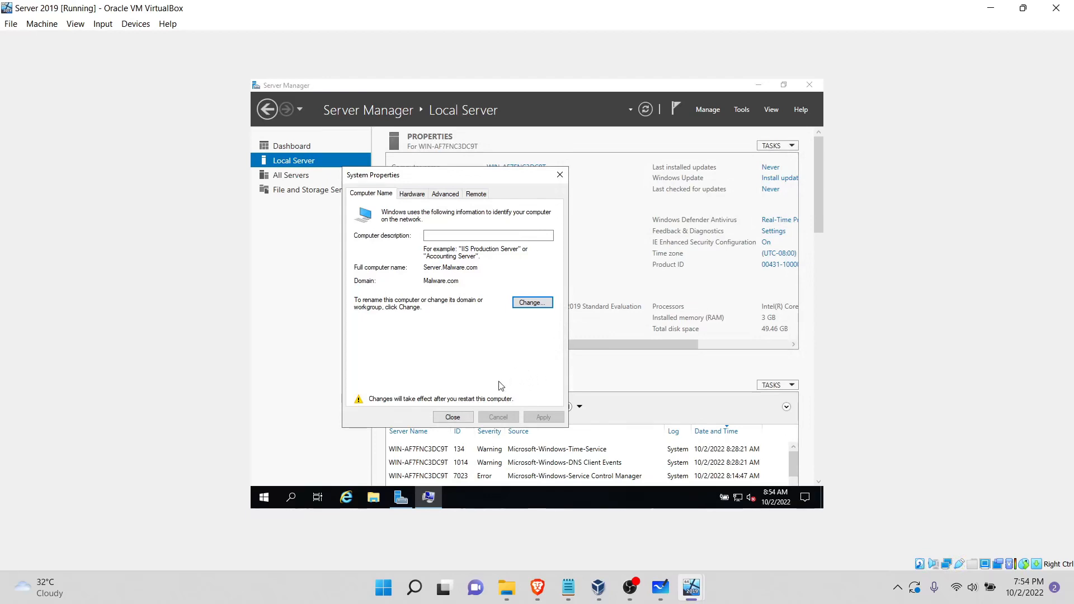
{"action": "left_click", "coordinate": [453, 418]}
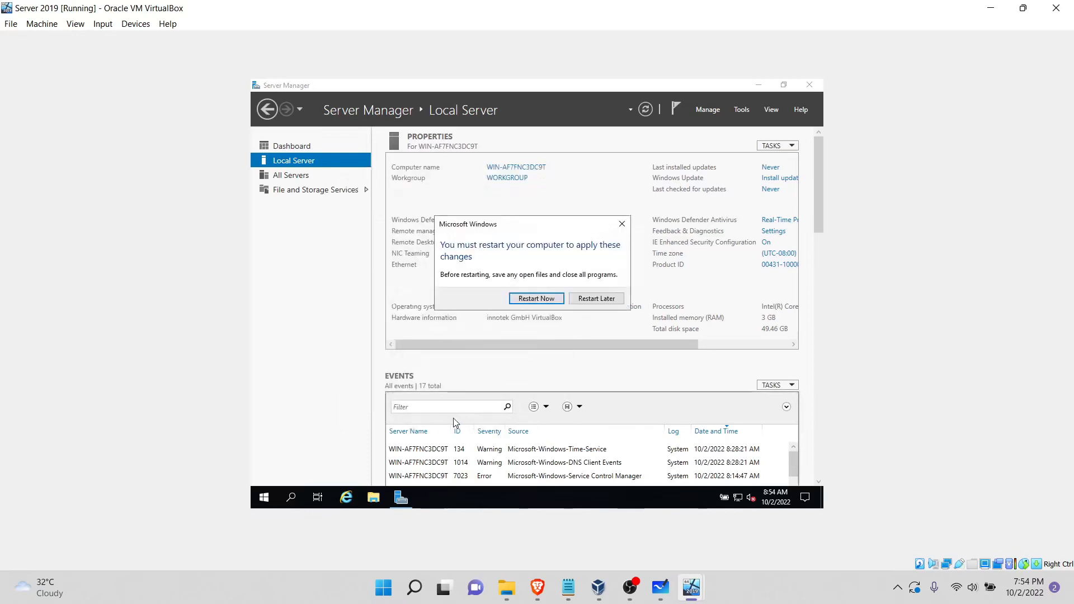
{"action": "left_click", "coordinate": [530, 302]}
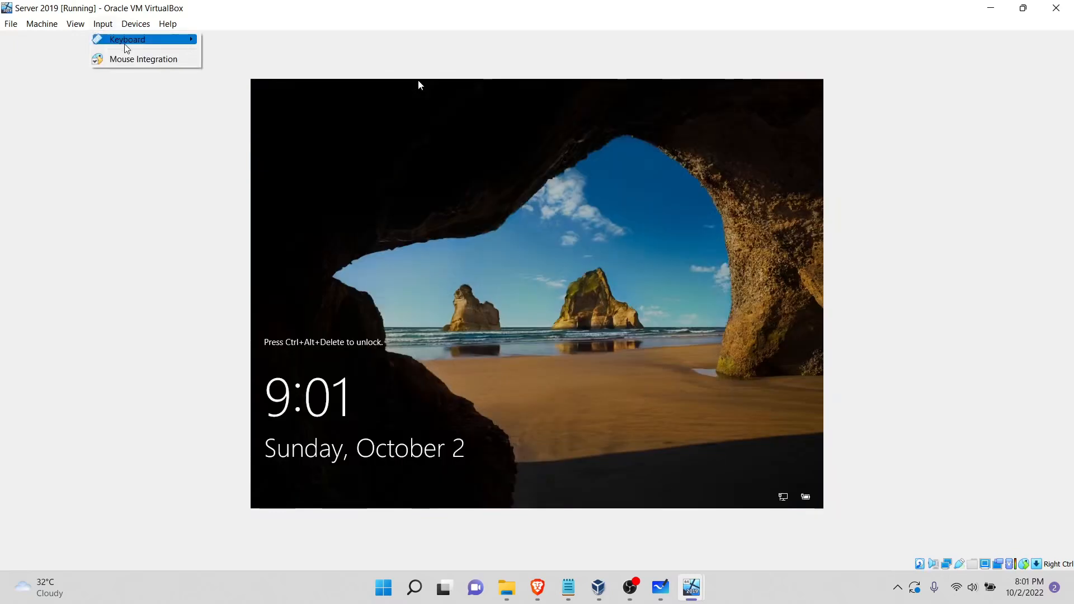
Step: Send Ctrl-Alt-Del to the Server 2019 VM and sign in to the MALWARE domain as purplexsec with the account password
{"action": "mouse_move", "coordinate": [140, 40]}
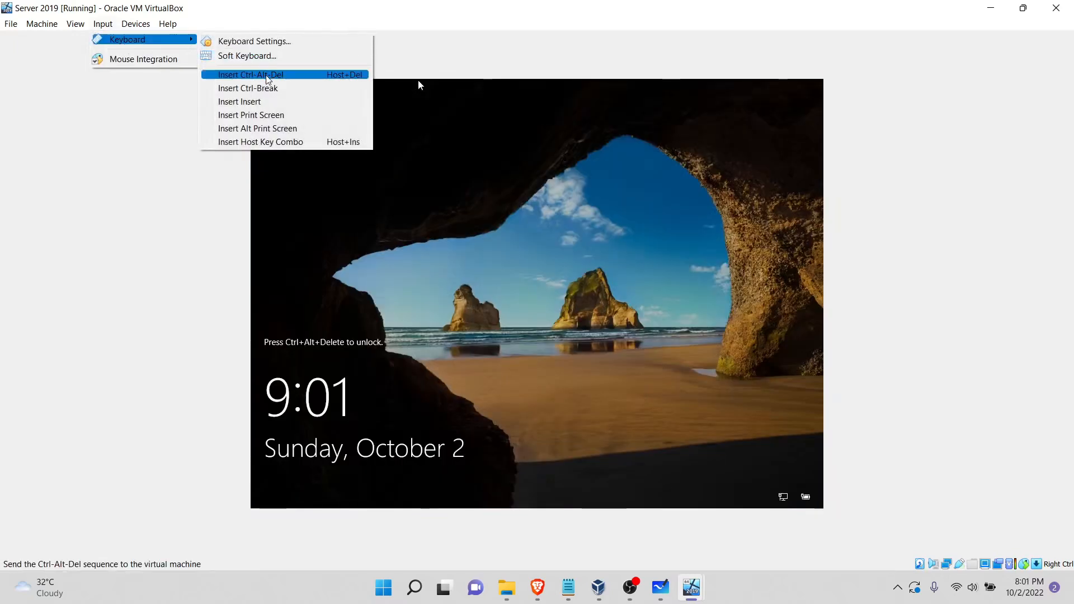
{"action": "left_click", "coordinate": [255, 74]}
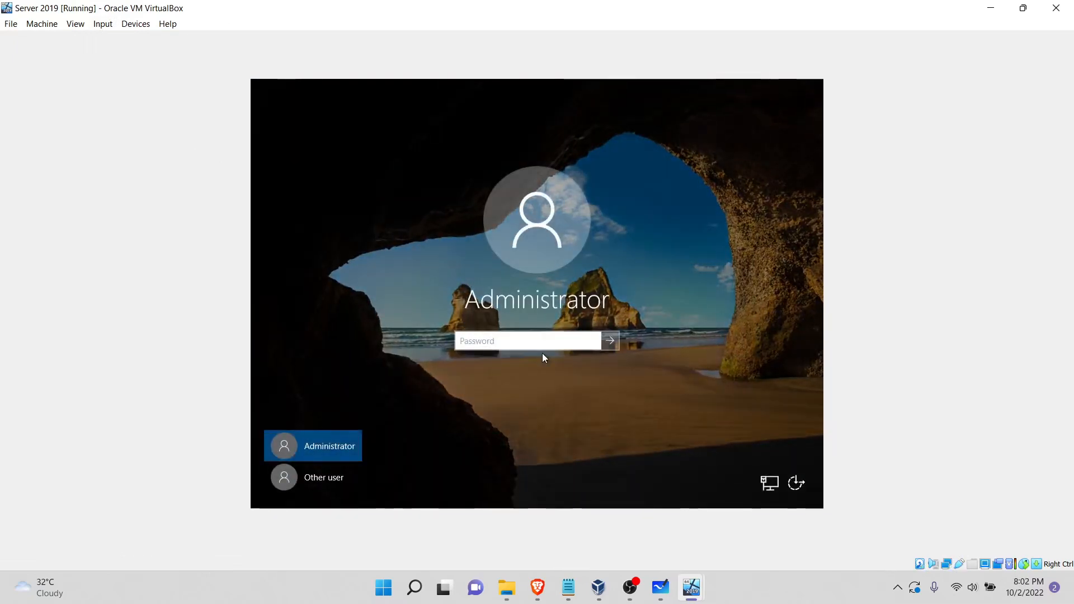
{"action": "left_click", "coordinate": [330, 478]}
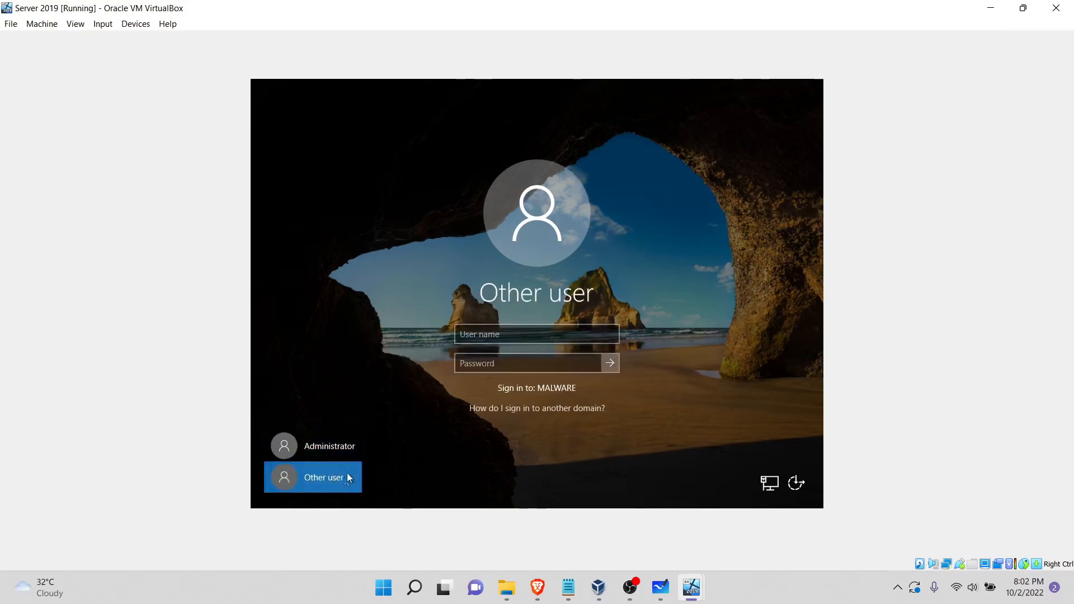
{"action": "left_click", "coordinate": [486, 339]}
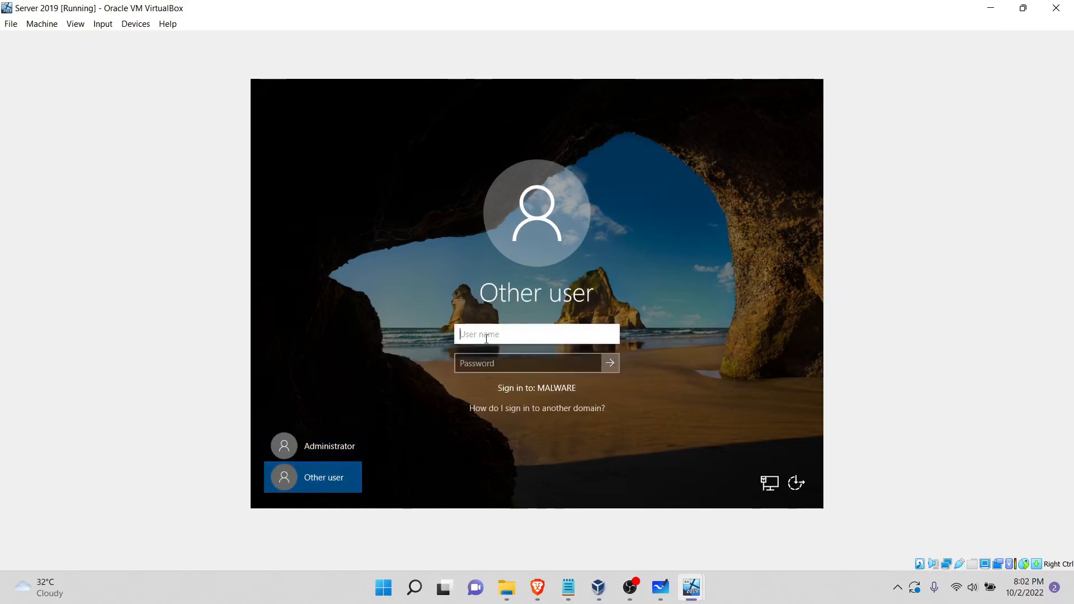
{"action": "type", "text": "purplexsec"}
{"action": "left_click", "coordinate": [504, 361]}
{"action": "type", "text": "••"}
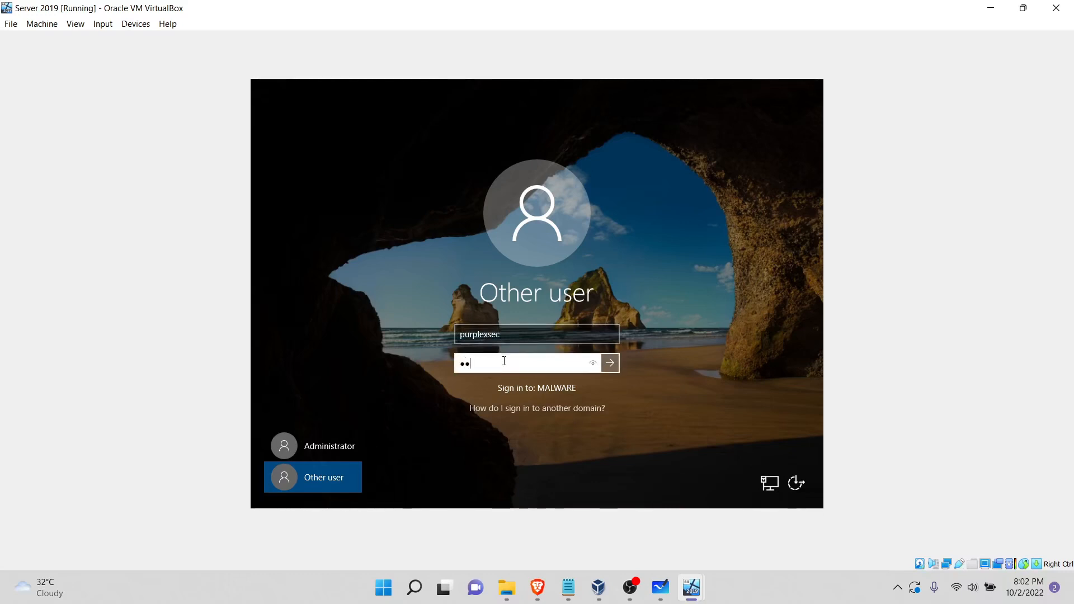
{"action": "type", "text": "••••••••"}
{"action": "key", "text": "Return"}
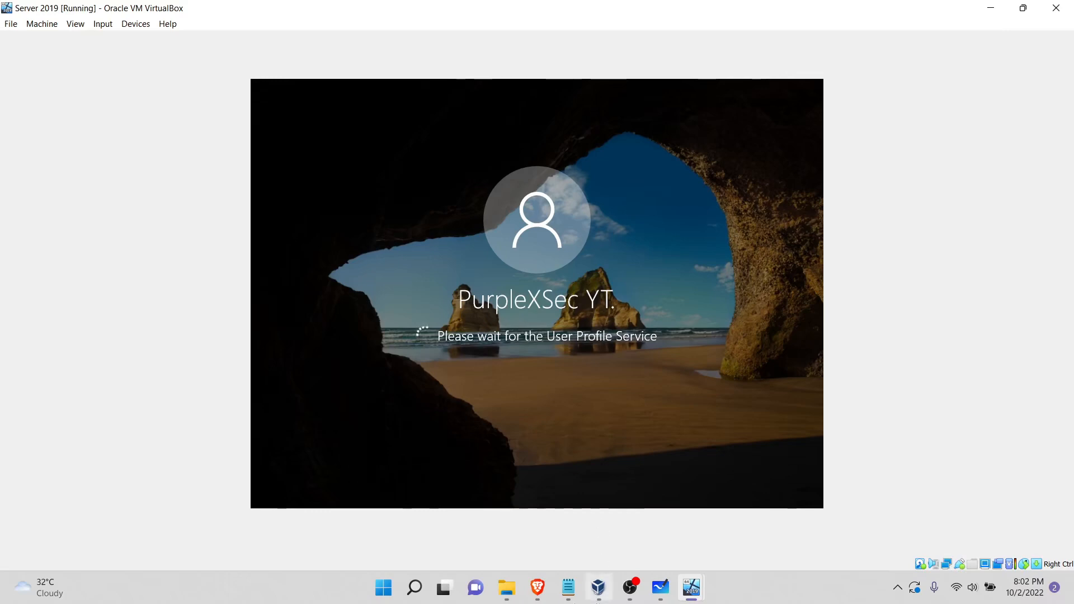
Step: Check the Workstation VM's Windows setup progress, and minimize its window to return to Server 2019
{"action": "left_click", "coordinate": [697, 593]}
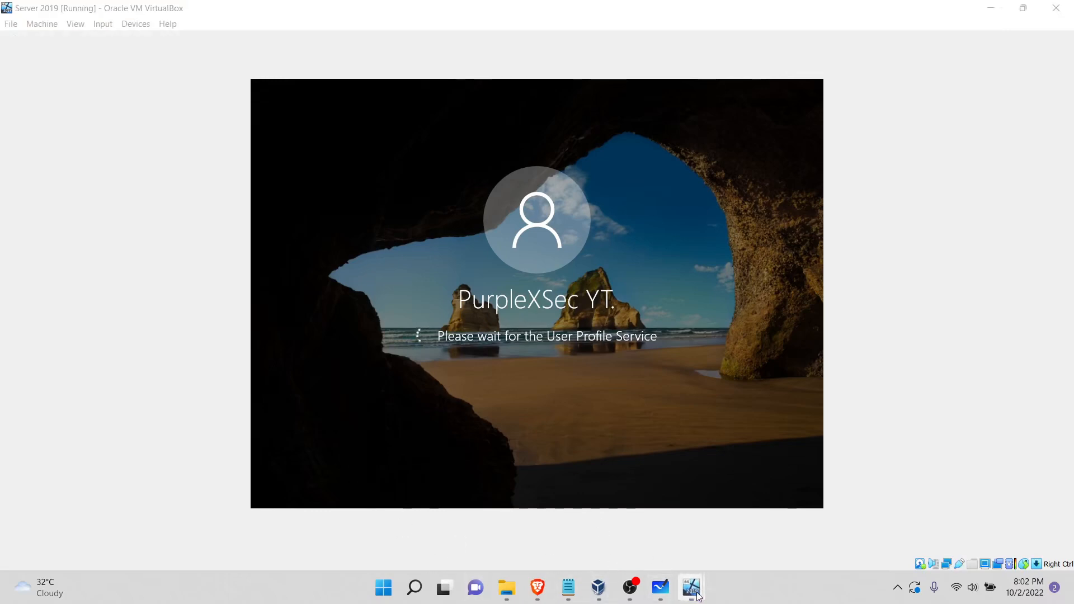
{"action": "left_click", "coordinate": [846, 535]}
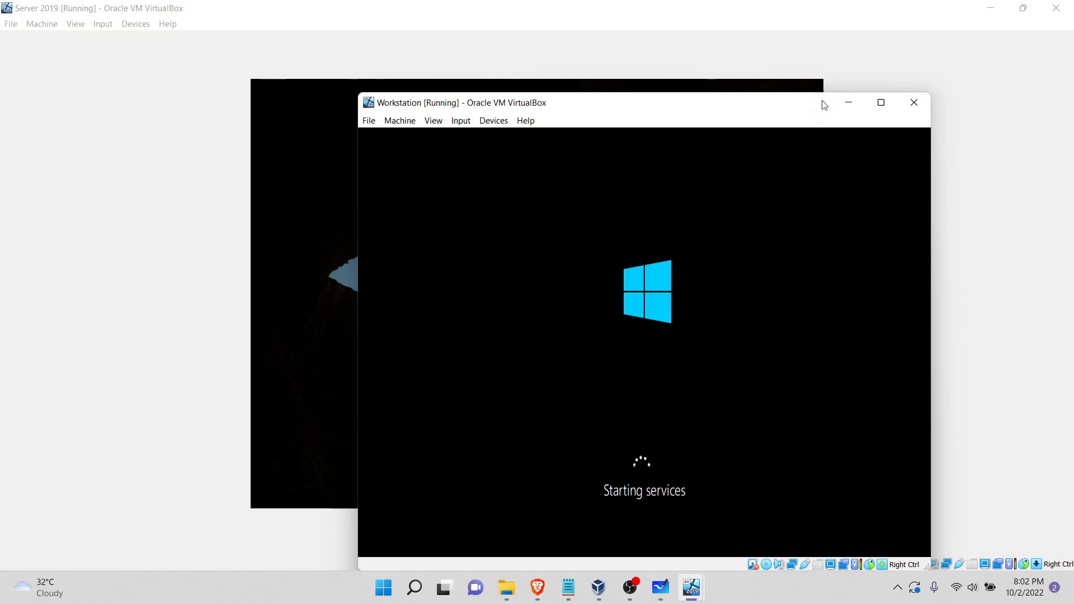
{"action": "left_click", "coordinate": [847, 106]}
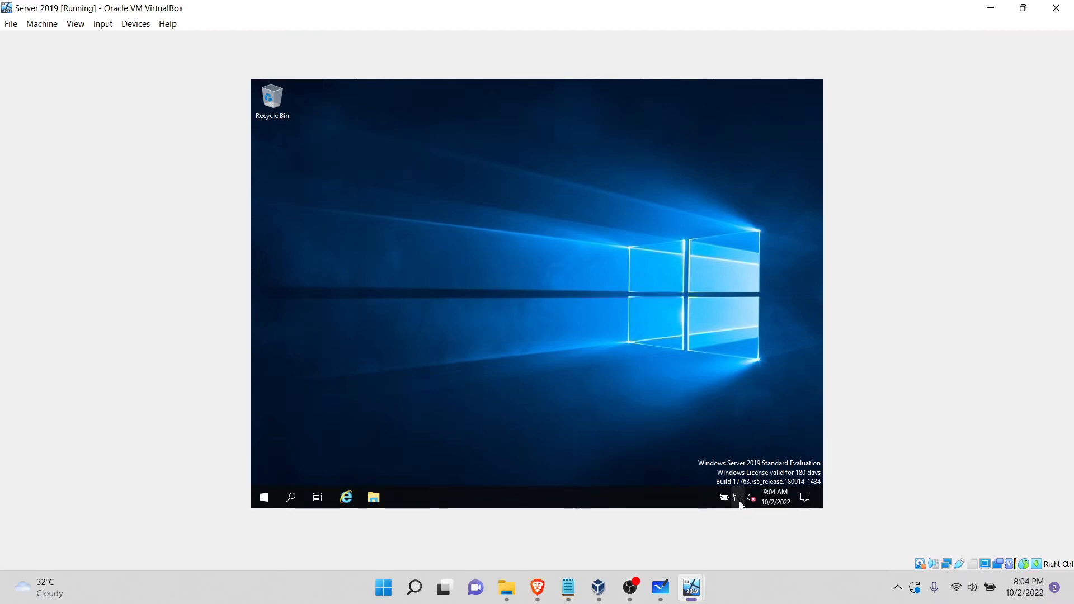
Step: Open the Virus & threat protection settings in Windows Security on Server 2019 and turn off Real-time protection
{"action": "left_click", "coordinate": [286, 500]}
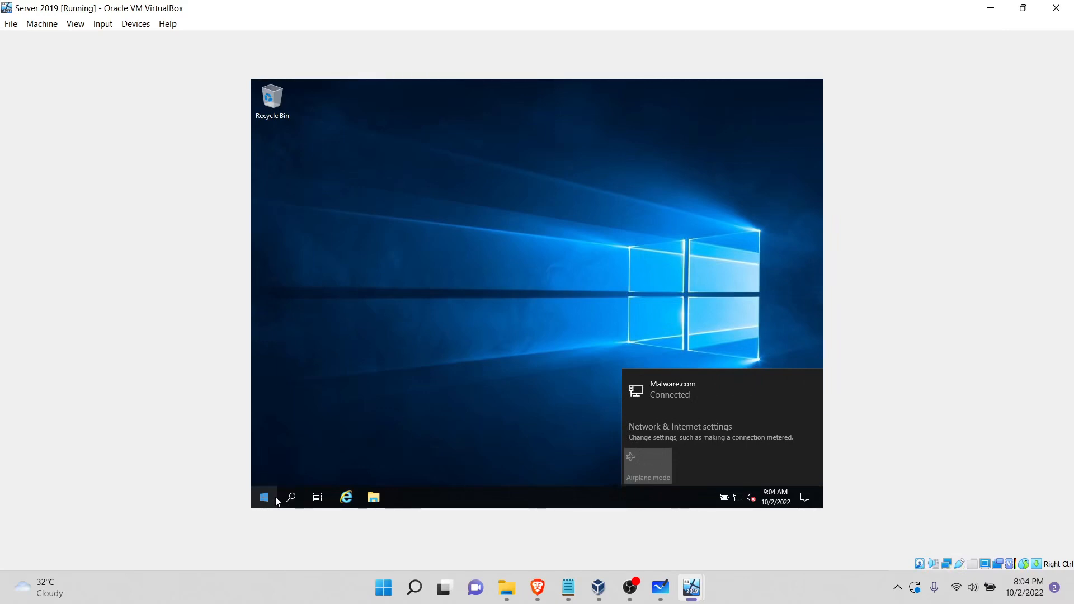
{"action": "left_click", "coordinate": [276, 498]}
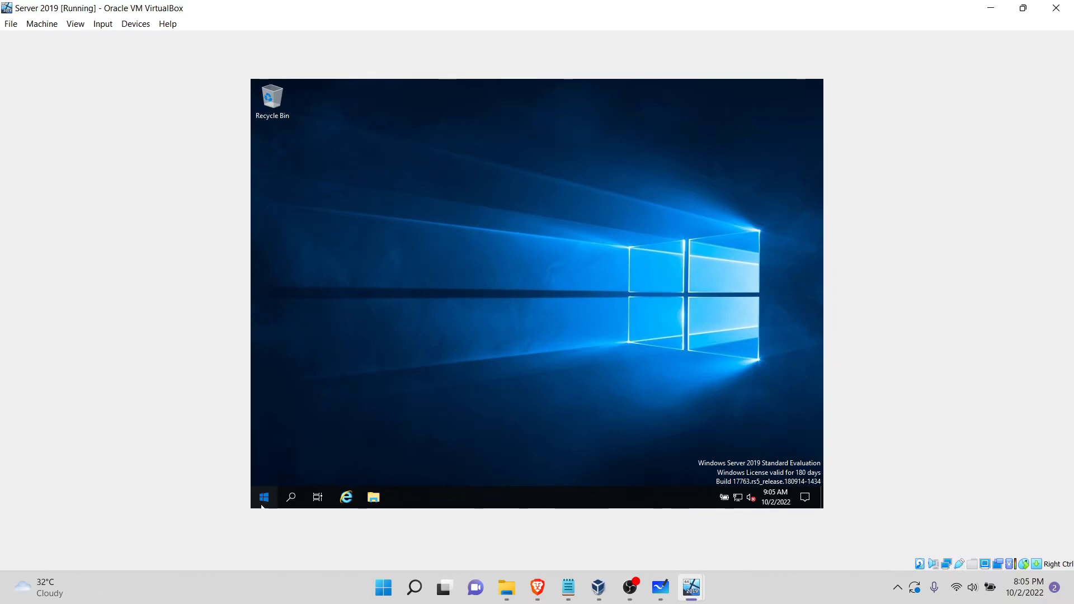
{"action": "left_click", "coordinate": [262, 505]}
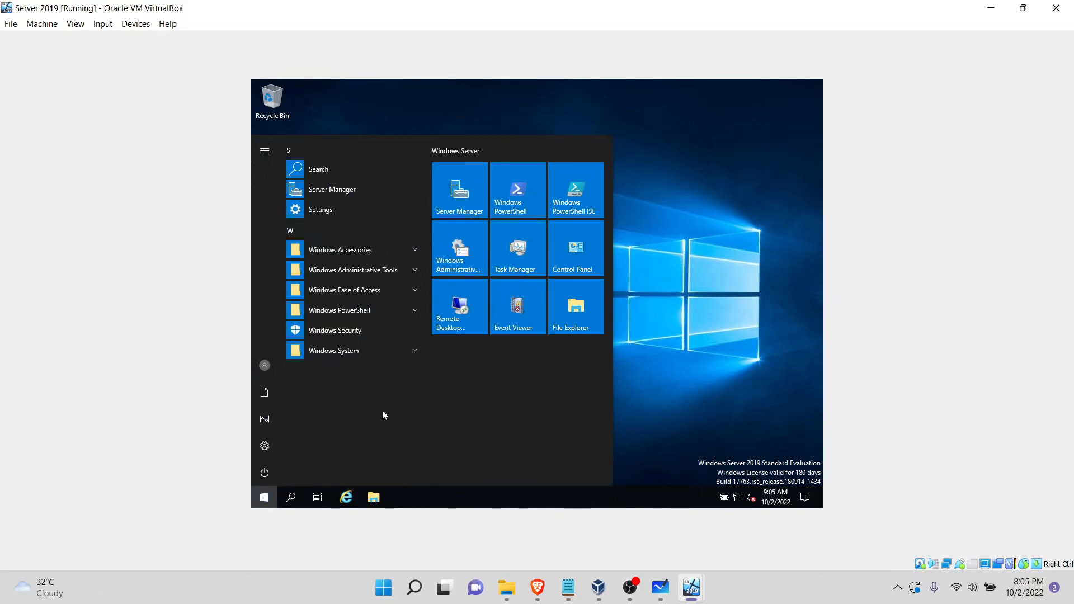
{"action": "left_click", "coordinate": [352, 331]}
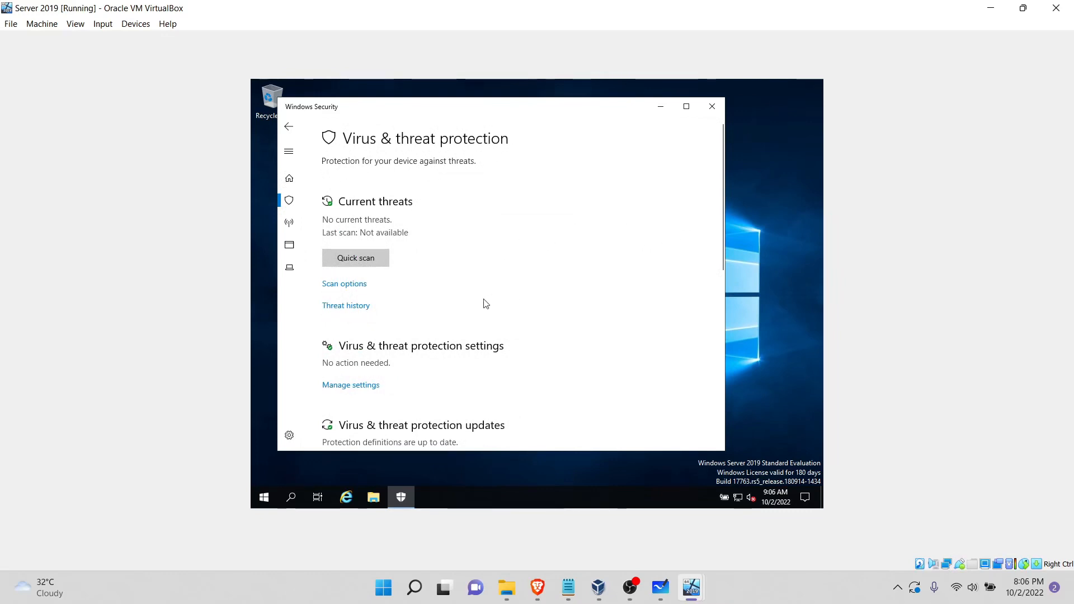
{"action": "left_click", "coordinate": [337, 385]}
{"action": "left_click", "coordinate": [354, 284]}
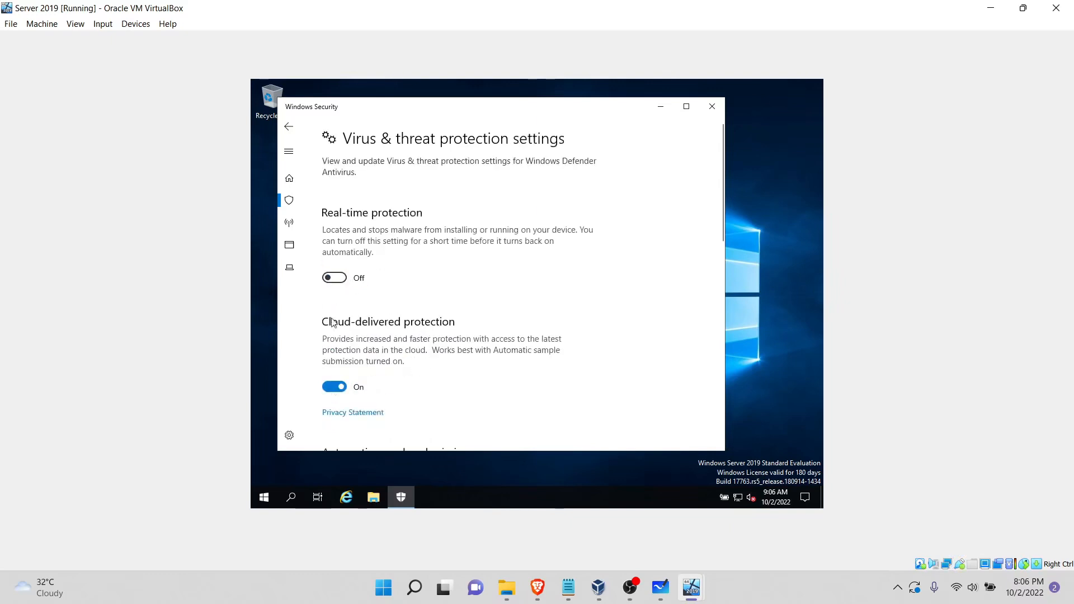
{"action": "scroll", "coordinate": [421, 370], "scroll_direction": "down", "scroll_amount": 3}
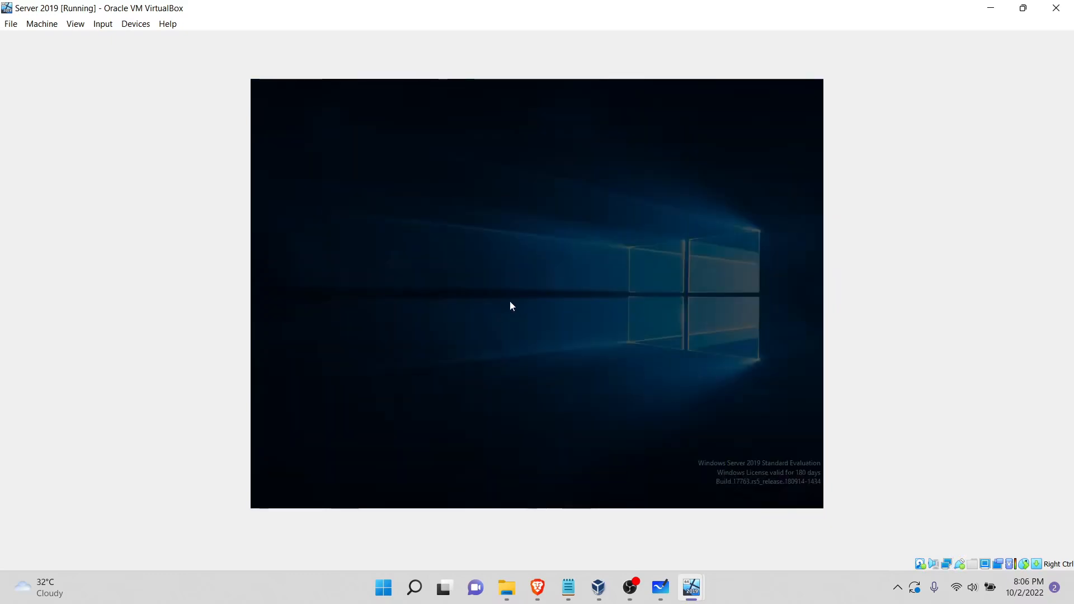
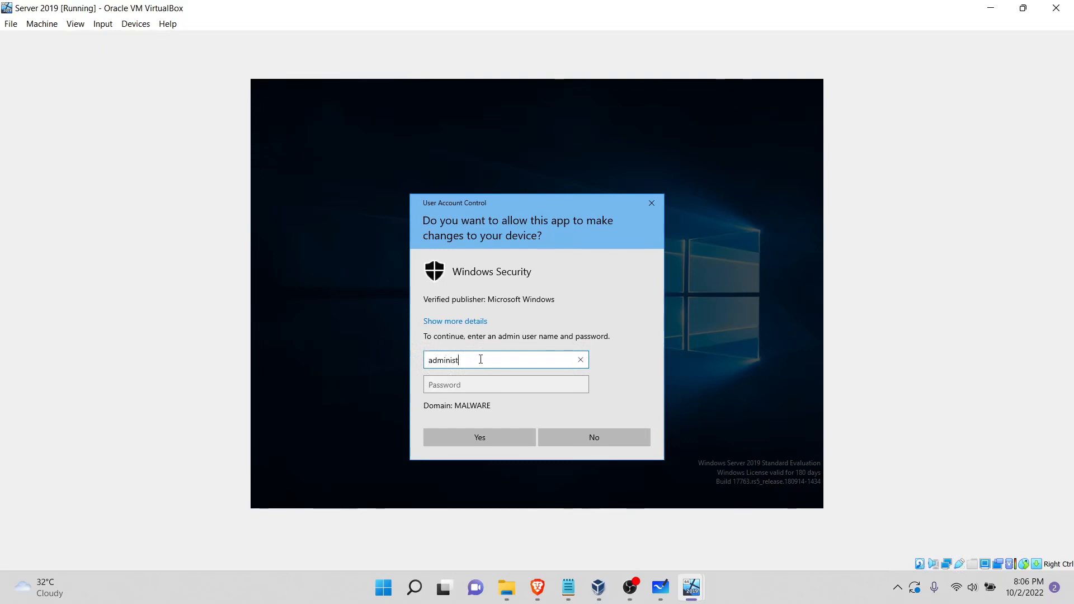
Step: Authorize the Windows Security change as administrator of the MALWARE domain with the account password, and return to the Real-time protection setting
{"action": "type", "text": "istrator"}
{"action": "left_click", "coordinate": [486, 384]}
{"action": "type", "text": "Passwo"}
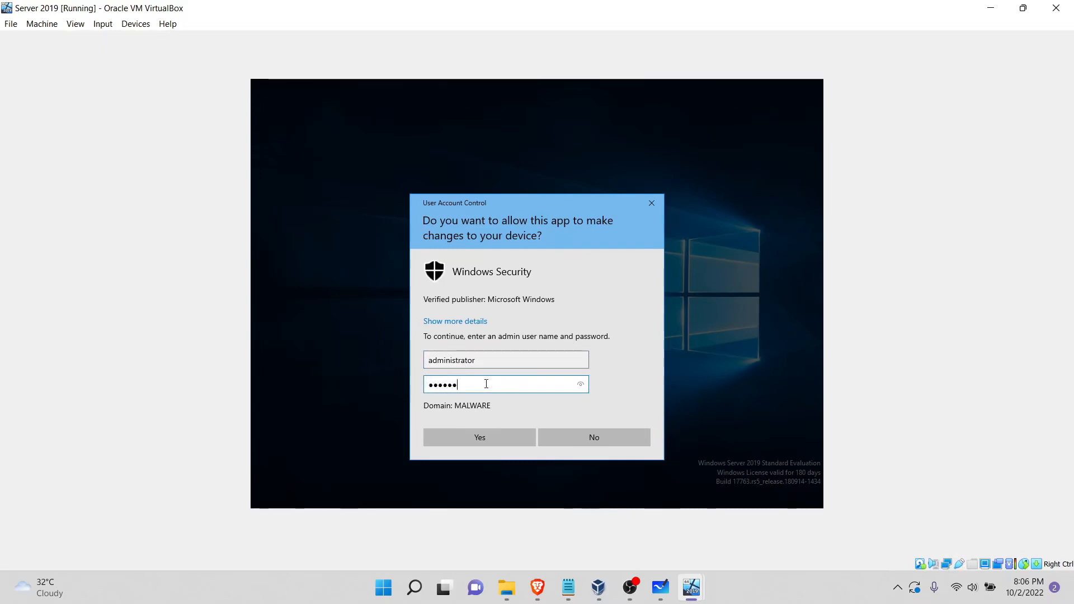
{"action": "type", "text": "rd1!"}
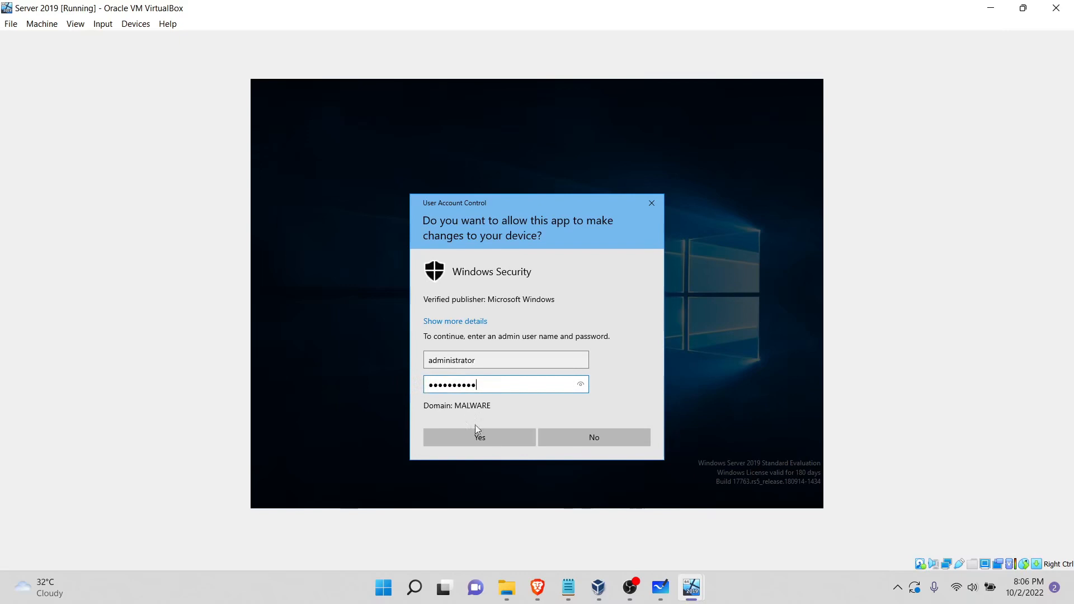
{"action": "left_click", "coordinate": [476, 441]}
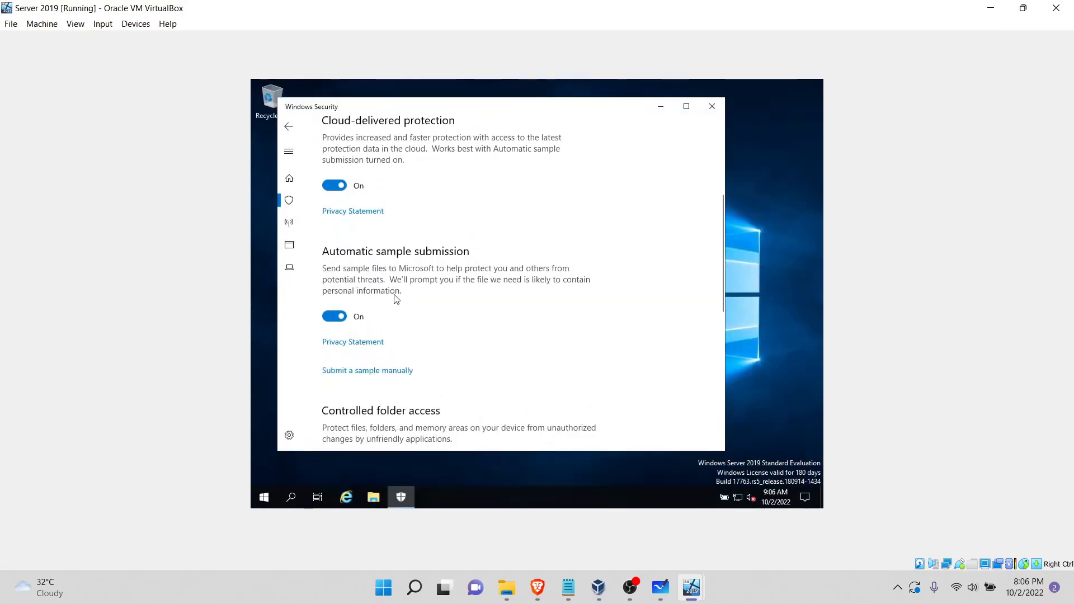
{"action": "scroll", "coordinate": [427, 234], "scroll_direction": "up", "scroll_amount": 3}
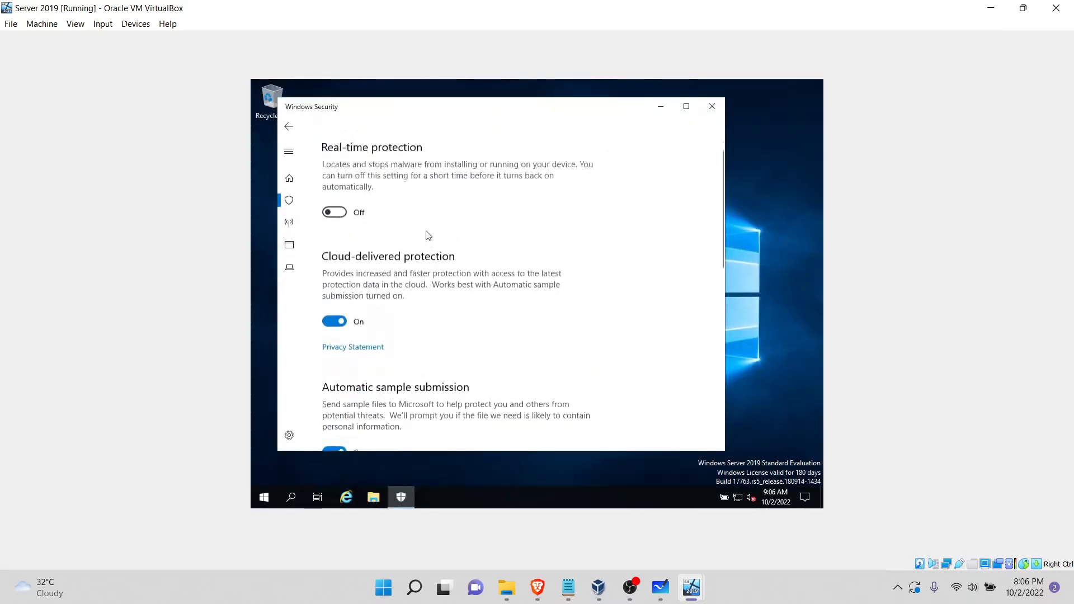
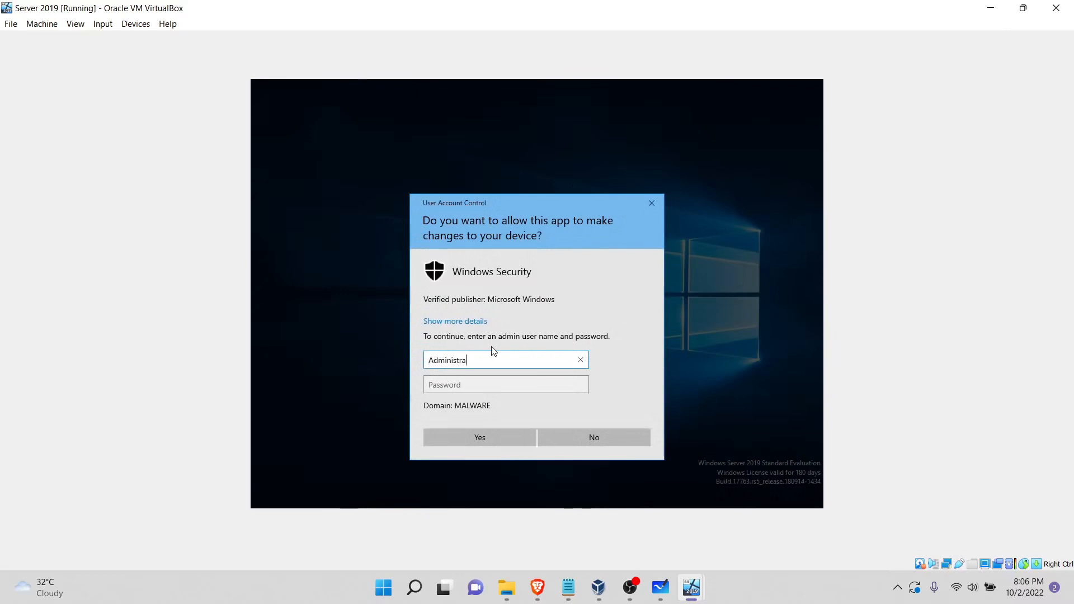
Step: Enter the account password for the MALWARE domain's Administrator in the User Account Control prompt for Windows Security
{"action": "left_click", "coordinate": [504, 388]}
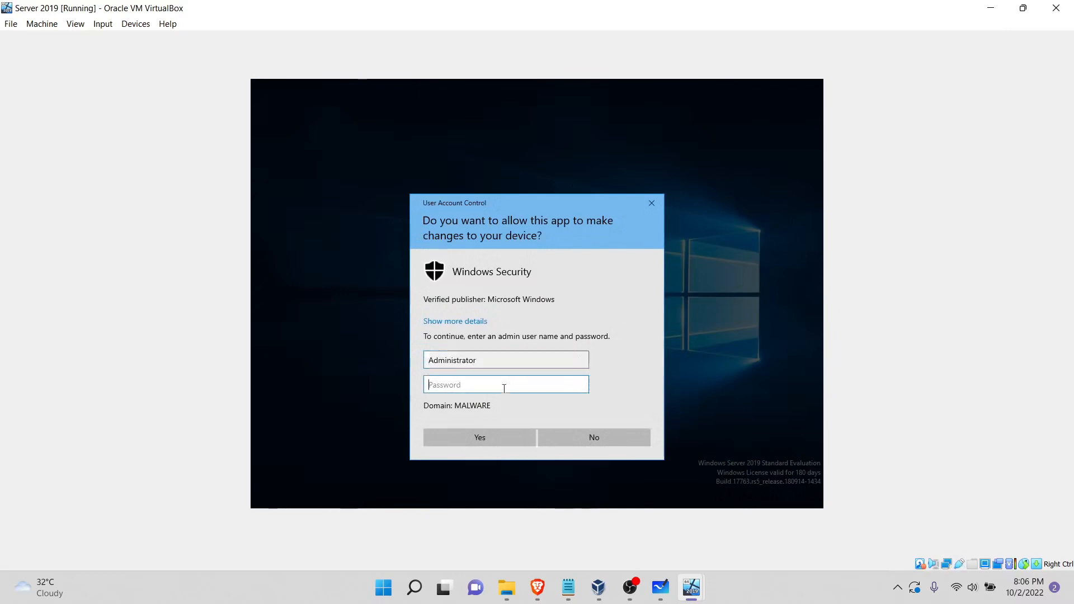
{"action": "type", "text": "••••••"}
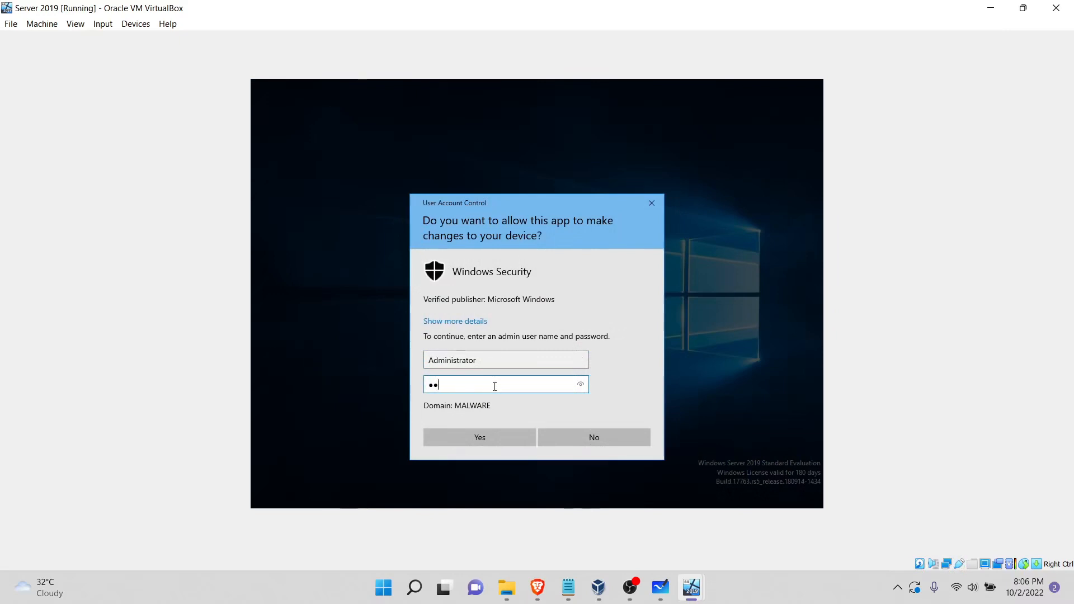
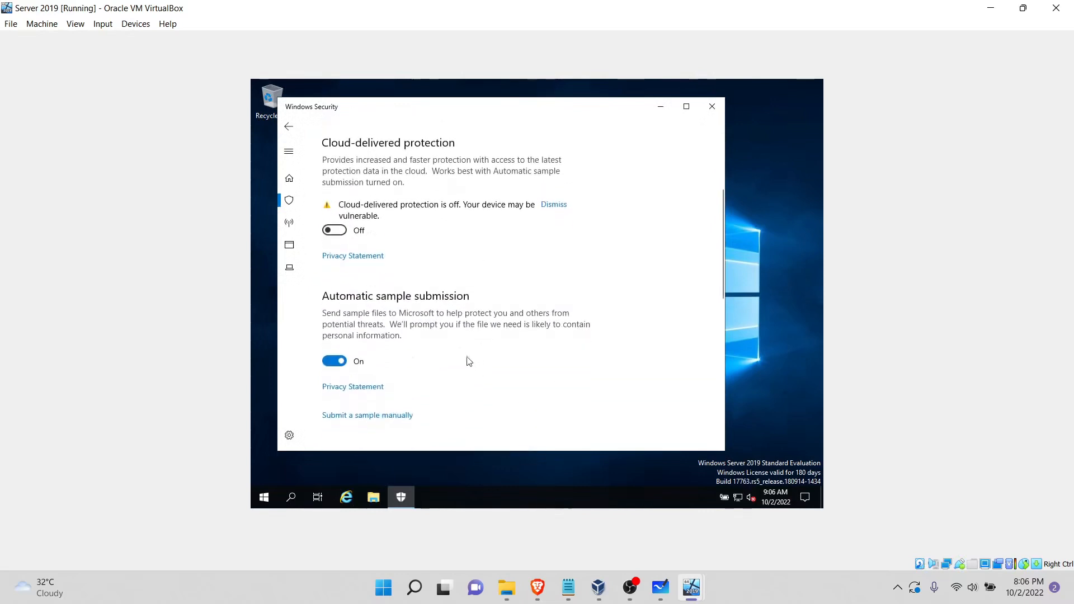
Step: Turn off Automatic sample submission, authorizing the change with the user name administrator and the account password
{"action": "left_click", "coordinate": [340, 361]}
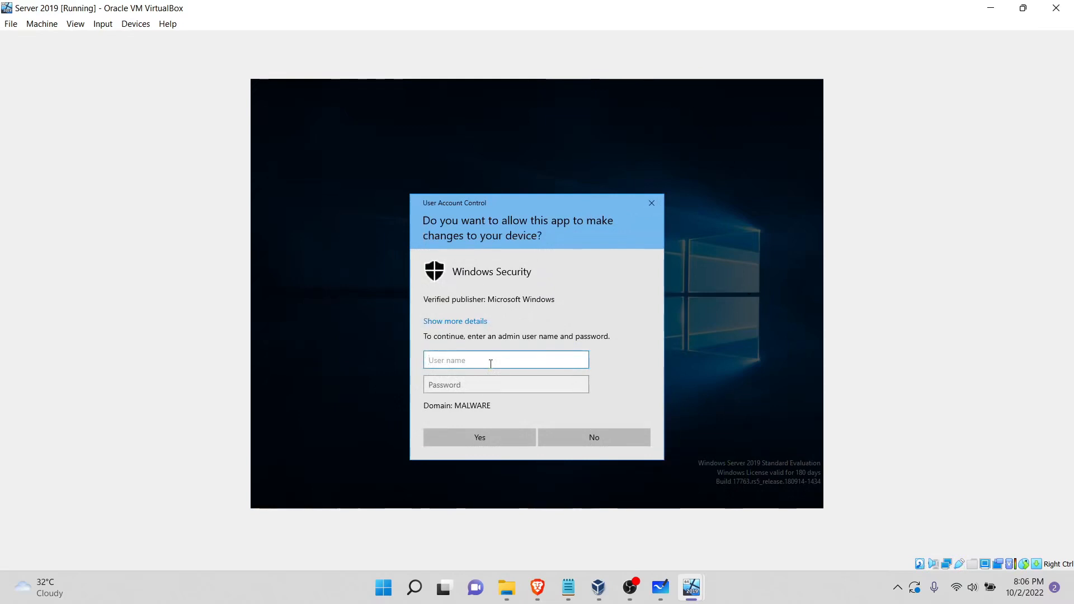
{"action": "type", "text": "administrator"}
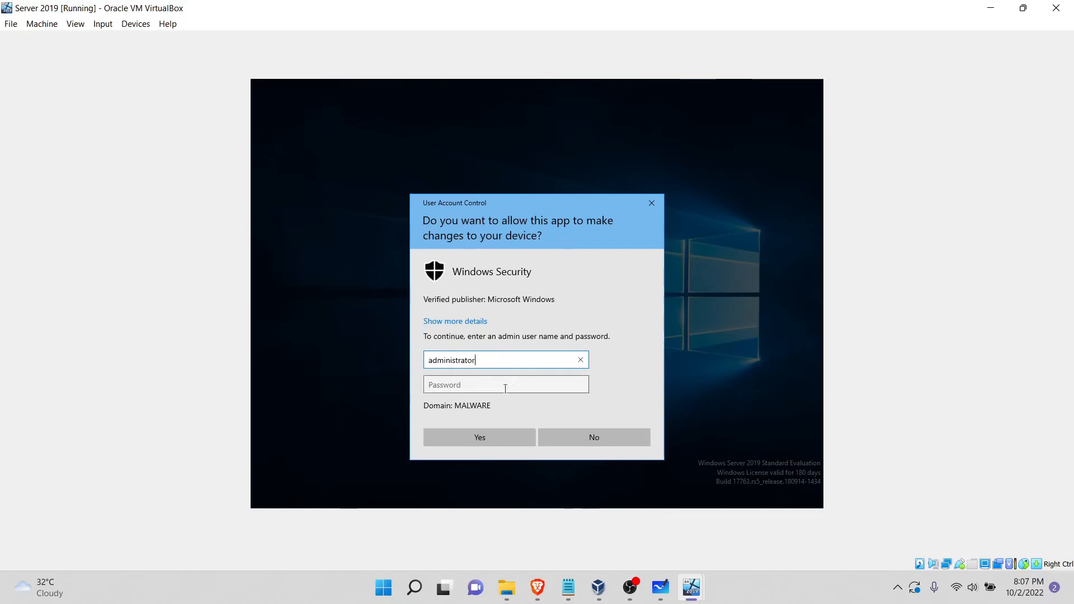
{"action": "left_click", "coordinate": [504, 387]}
{"action": "type", "text": "Pas"}
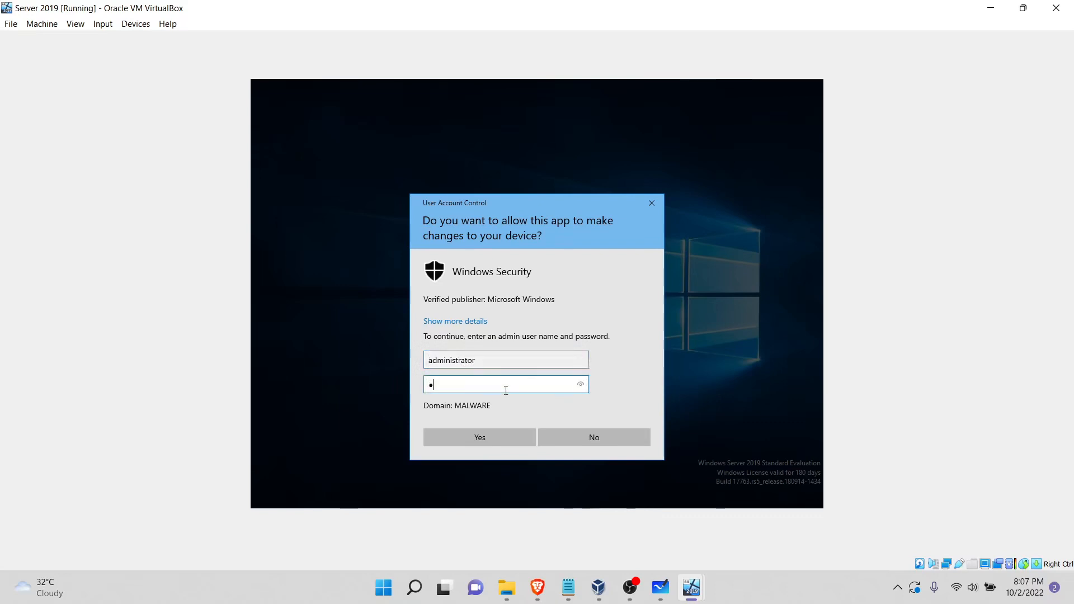
{"action": "type", "text": "swor"}
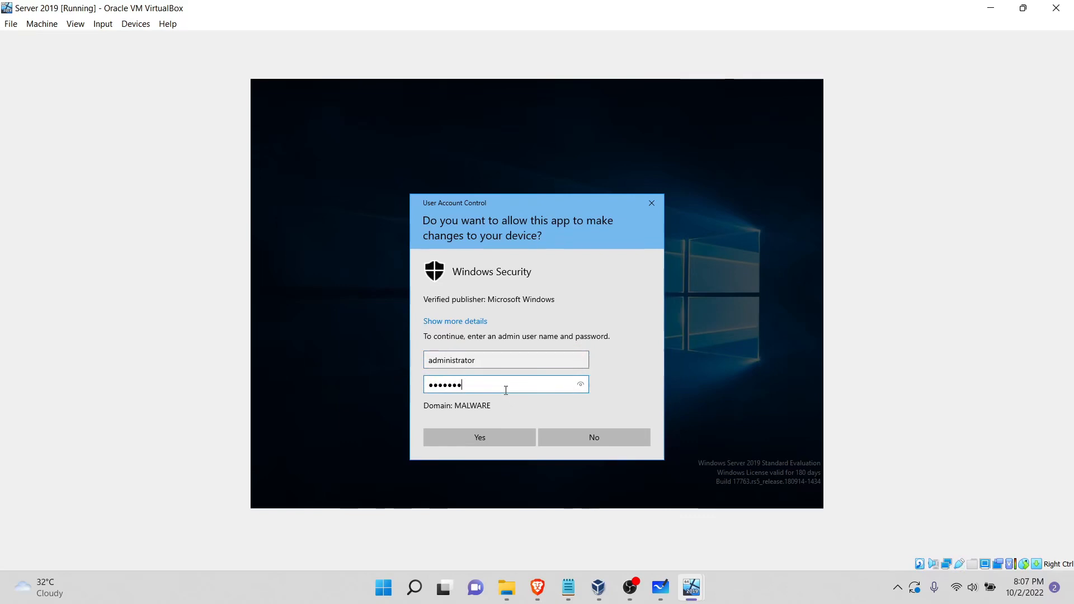
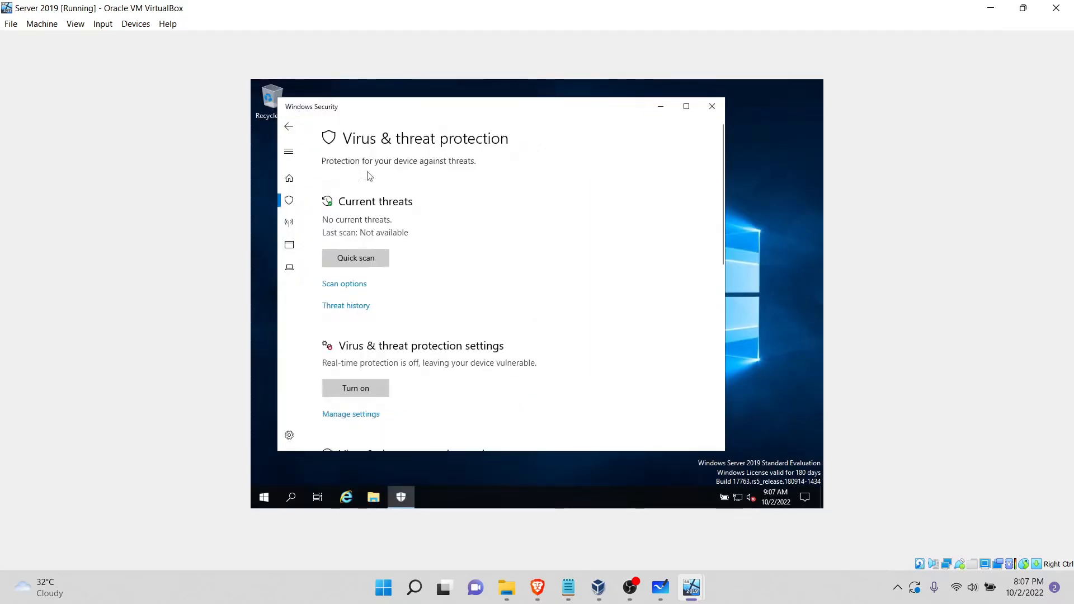
{"action": "left_click", "coordinate": [289, 126]}
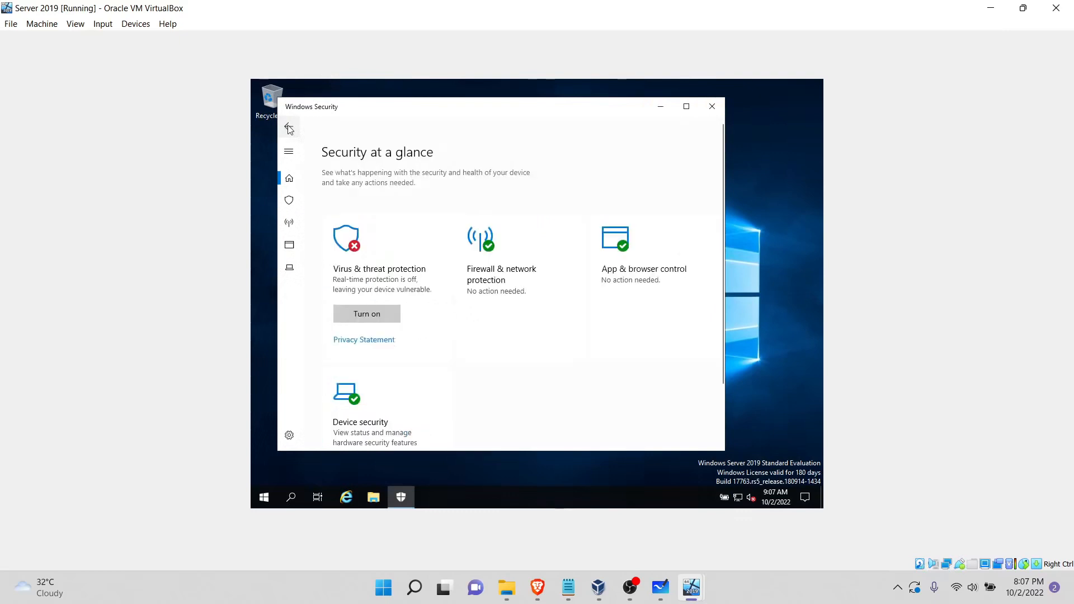
Step: Turn off Windows Defender Firewall for the domain network on Server 2019
{"action": "left_click", "coordinate": [479, 252]}
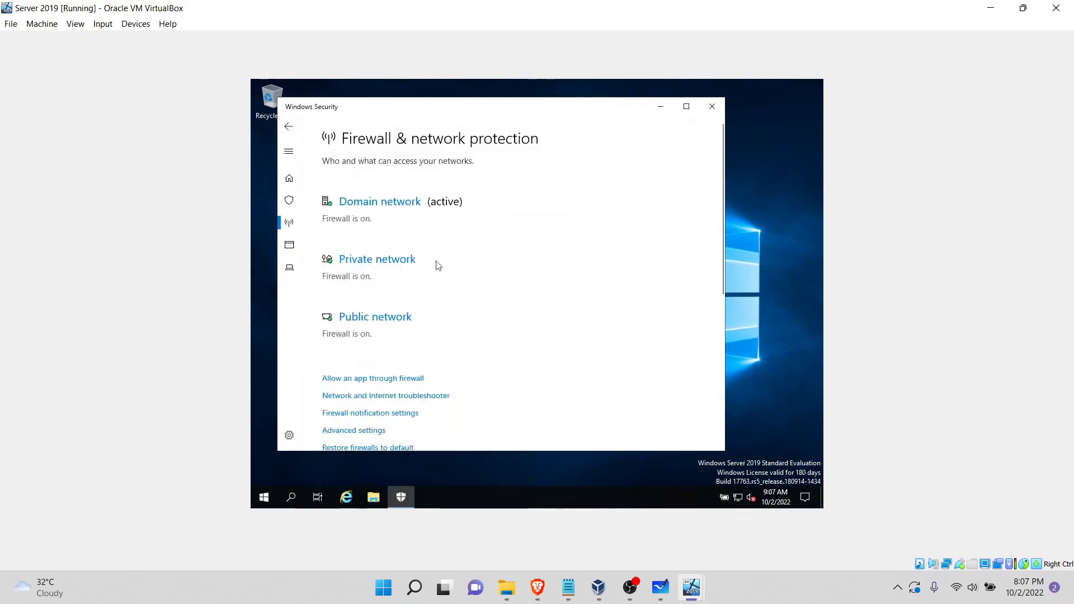
{"action": "left_click", "coordinate": [398, 205]}
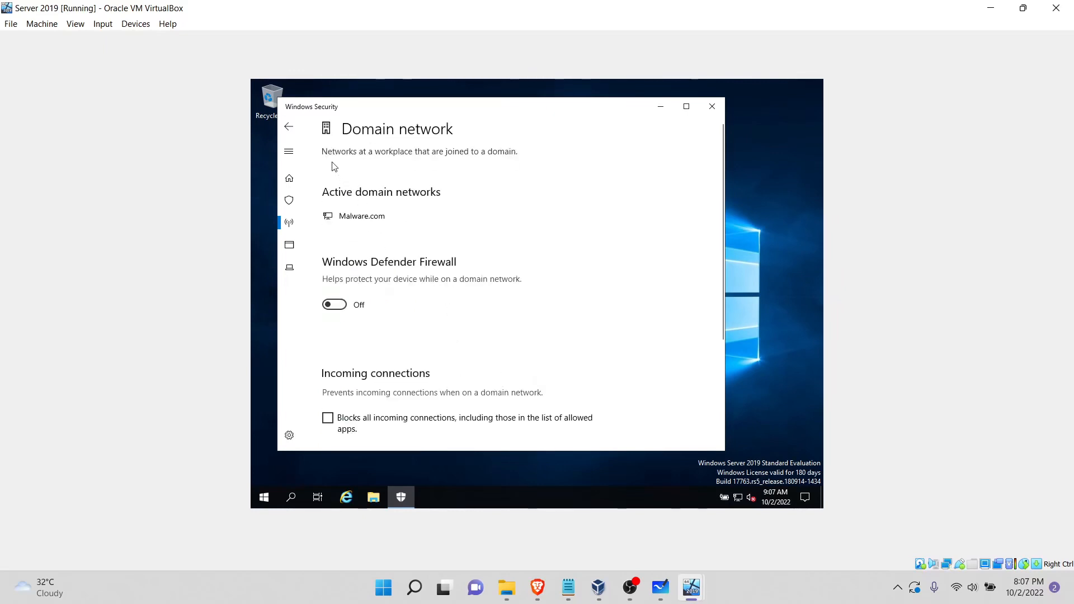
{"action": "scroll", "coordinate": [292, 138], "scroll_direction": "down", "scroll_amount": 1}
Step: Turn off Windows Defender Firewall for the private network and close Windows Security
{"action": "left_click", "coordinate": [290, 135]}
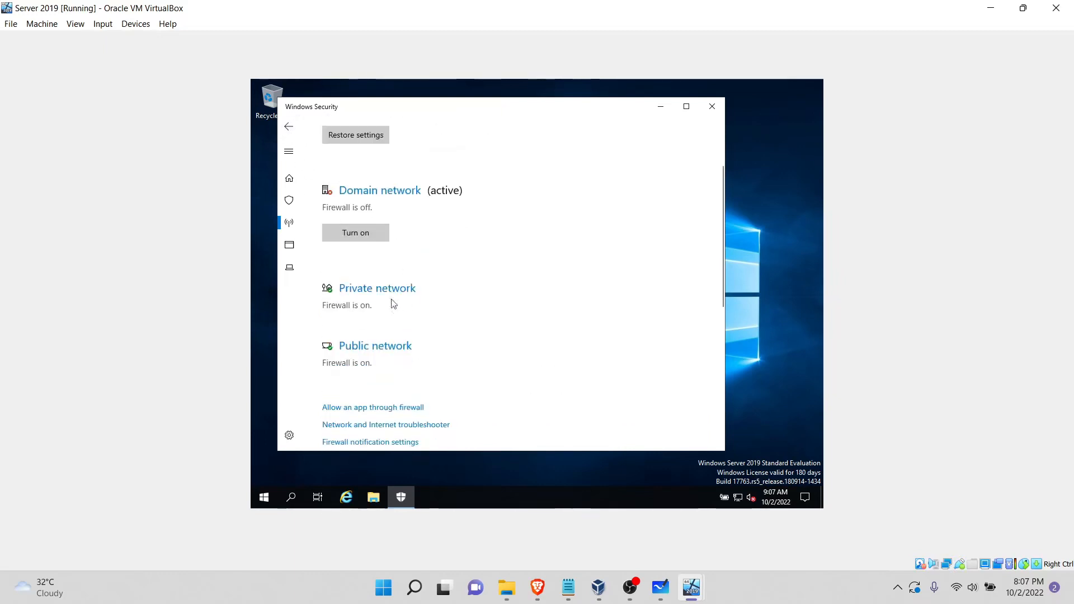
{"action": "left_click", "coordinate": [394, 297]}
{"action": "left_click", "coordinate": [344, 330]}
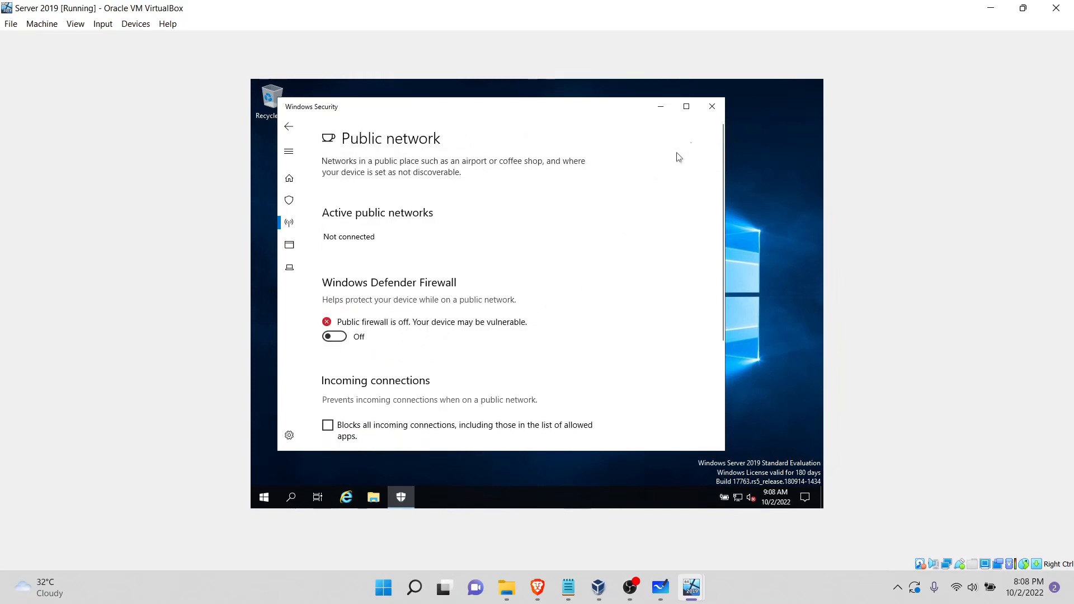
{"action": "left_click", "coordinate": [712, 107]}
Step: Switch to the AD virtual machine and sign in as MALWARE\Administrator with the account password
{"action": "left_click", "coordinate": [697, 593]}
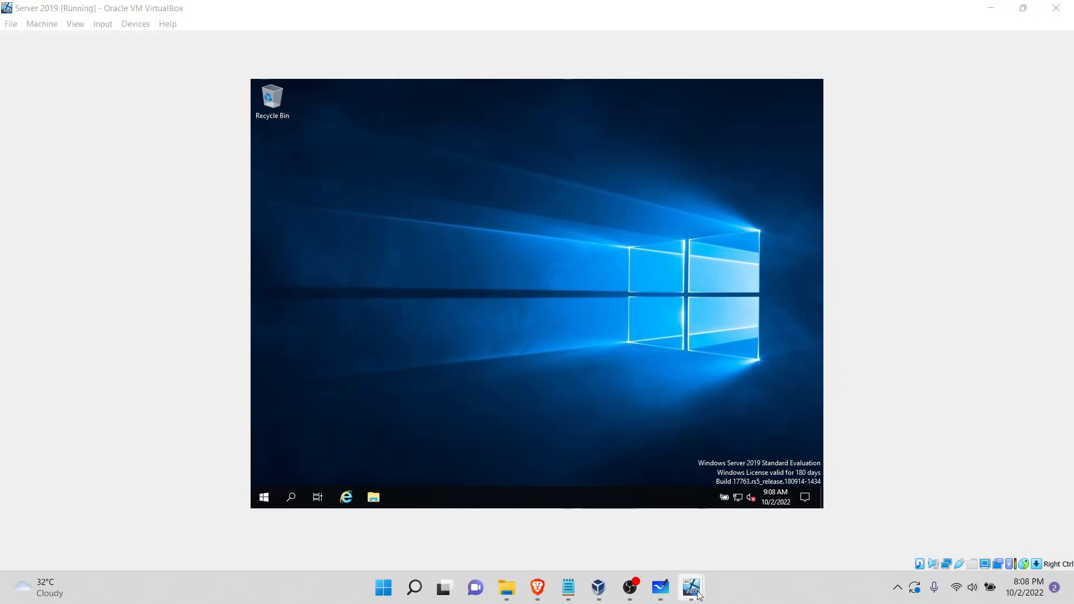
{"action": "mouse_move", "coordinate": [698, 595]}
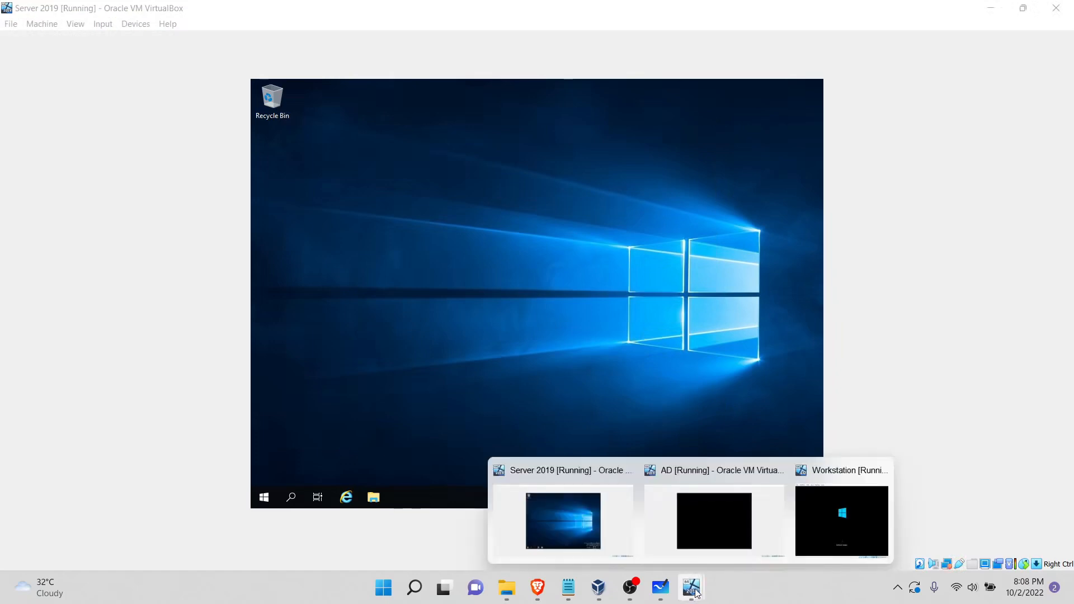
{"action": "left_click", "coordinate": [714, 523]}
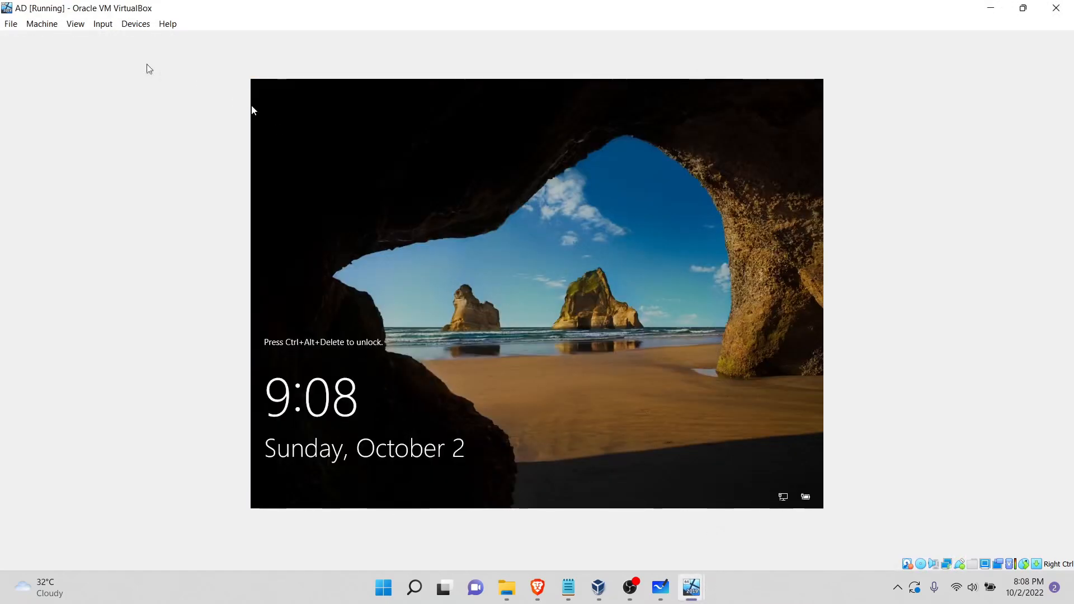
{"action": "left_click", "coordinate": [107, 25]}
{"action": "mouse_move", "coordinate": [111, 41]}
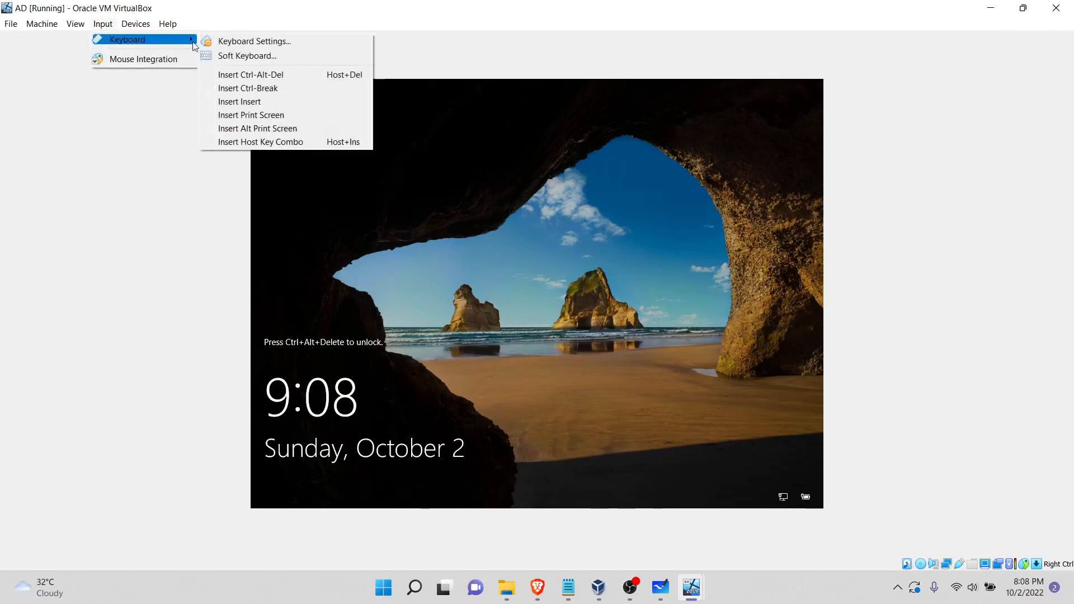
{"action": "left_click", "coordinate": [263, 75]}
{"action": "type", "text": "P•••••"}
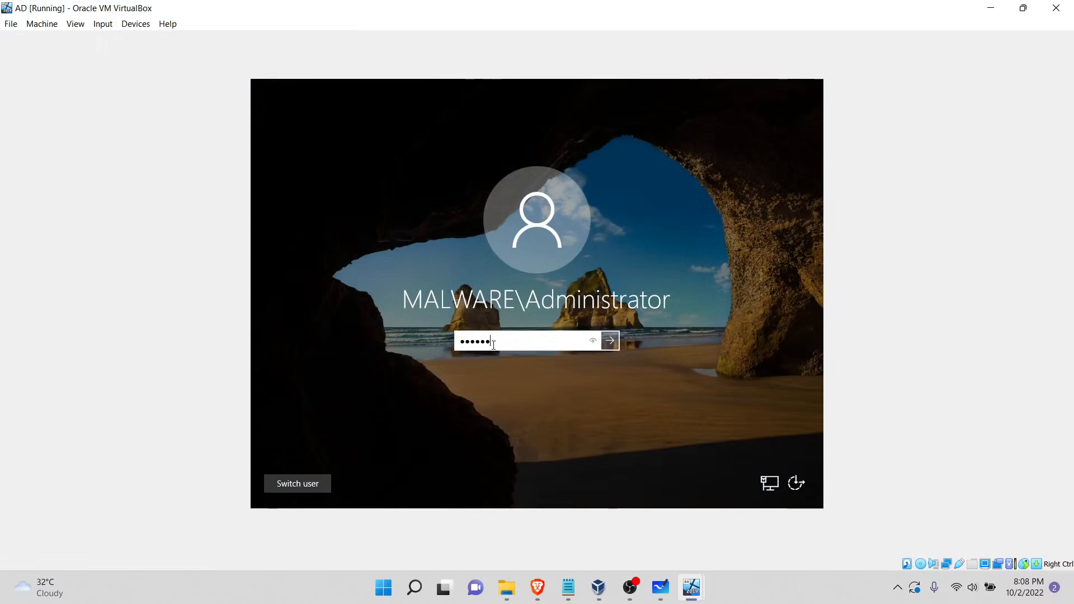
{"action": "type", "text": "•••••"}
{"action": "left_click", "coordinate": [609, 341]}
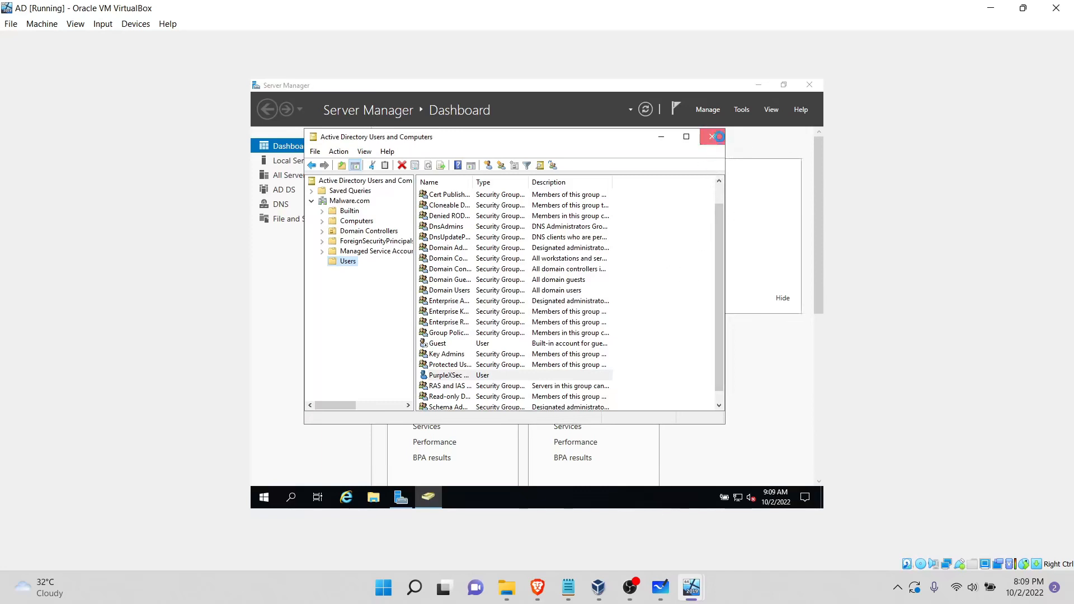
Step: Close Active Directory Users and Computers and insert the Guest Additions CD image into the AD virtual machine
{"action": "left_click", "coordinate": [712, 136]}
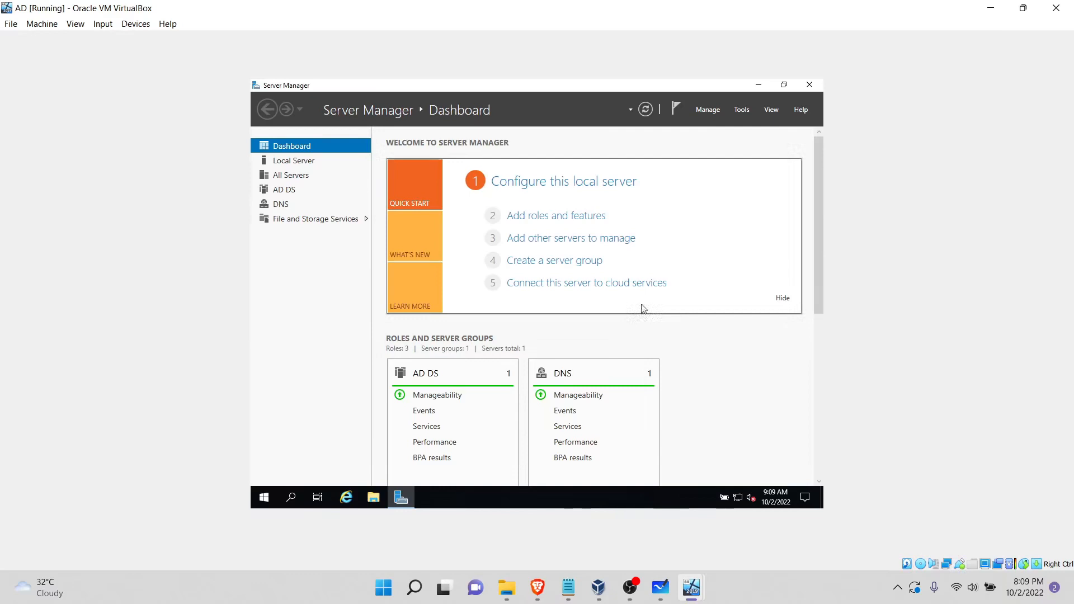
{"action": "left_click", "coordinate": [135, 24]}
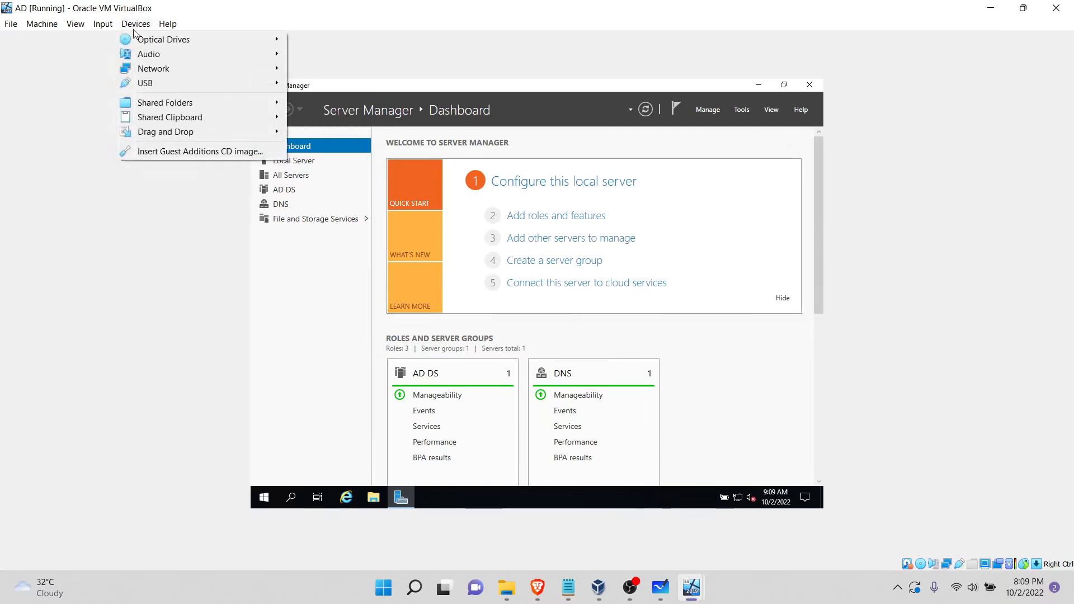
{"action": "left_click", "coordinate": [185, 151]}
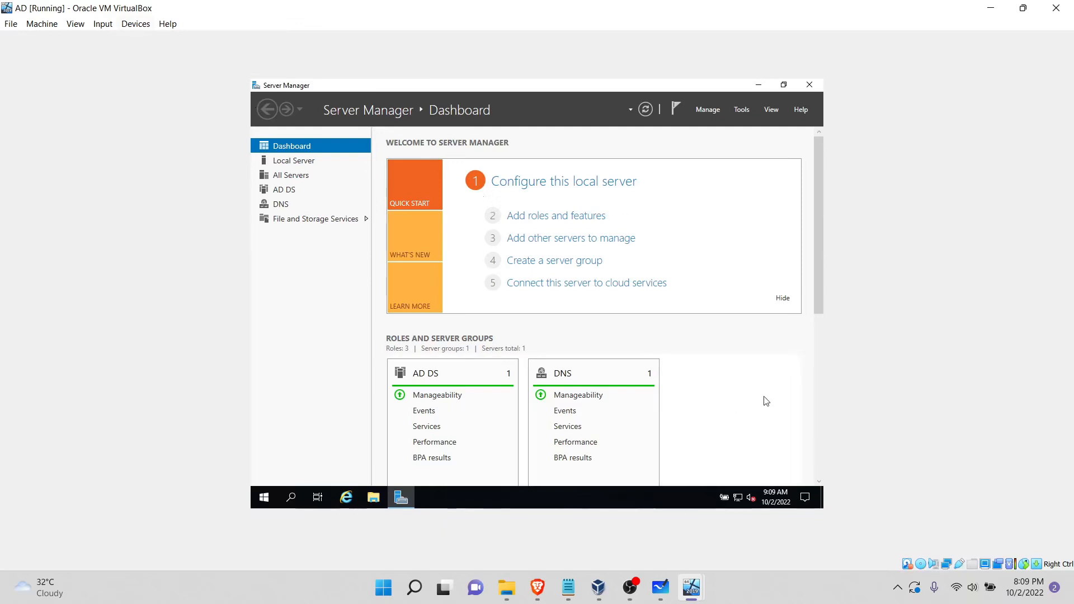
Step: Open File Explorer in the AD machine and browse This PC to the contents of CD Drive (D:)
{"action": "left_click", "coordinate": [374, 498]}
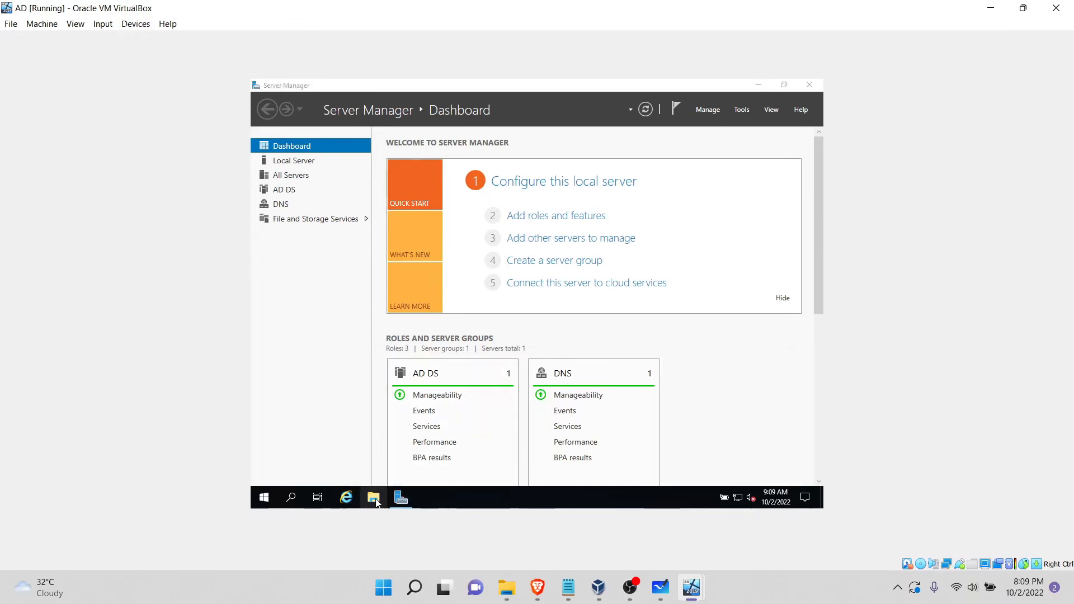
{"action": "left_click", "coordinate": [372, 503]}
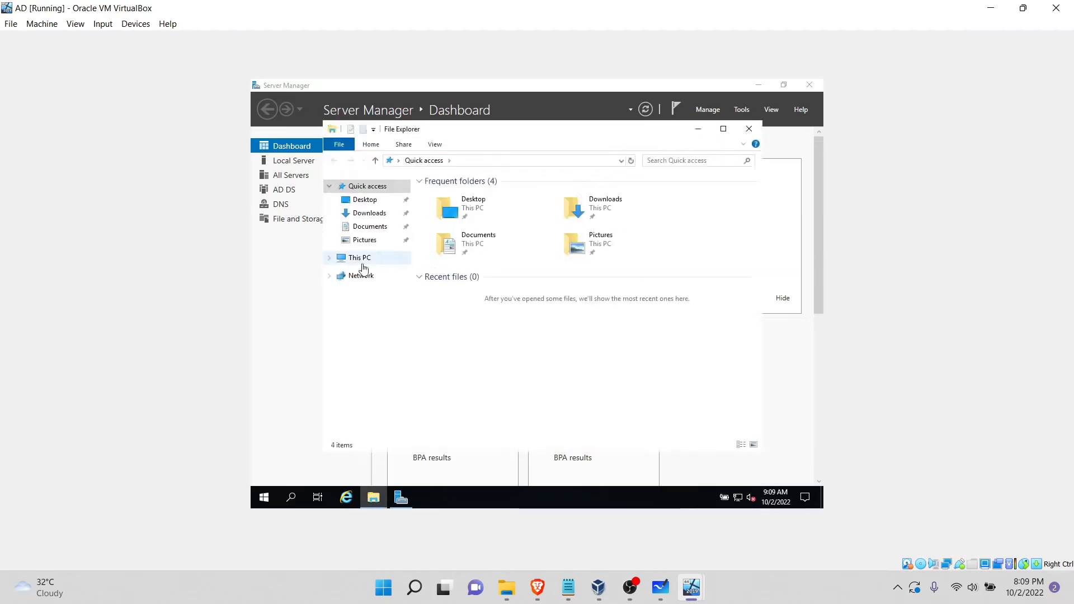
{"action": "left_click", "coordinate": [360, 260]}
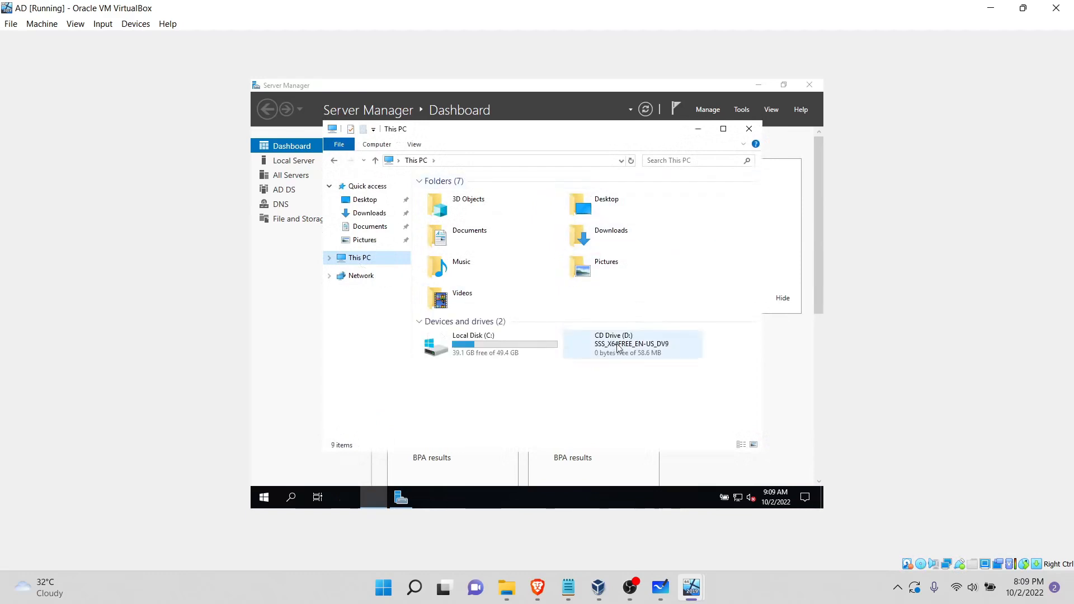
{"action": "double_click", "coordinate": [618, 352]}
Step: Install VirtualBox Guest Additions 6.1.34 from VBoxWindowsAdditions-amd64 with the default location and components, and close the CD folder
{"action": "double_click", "coordinate": [455, 323]}
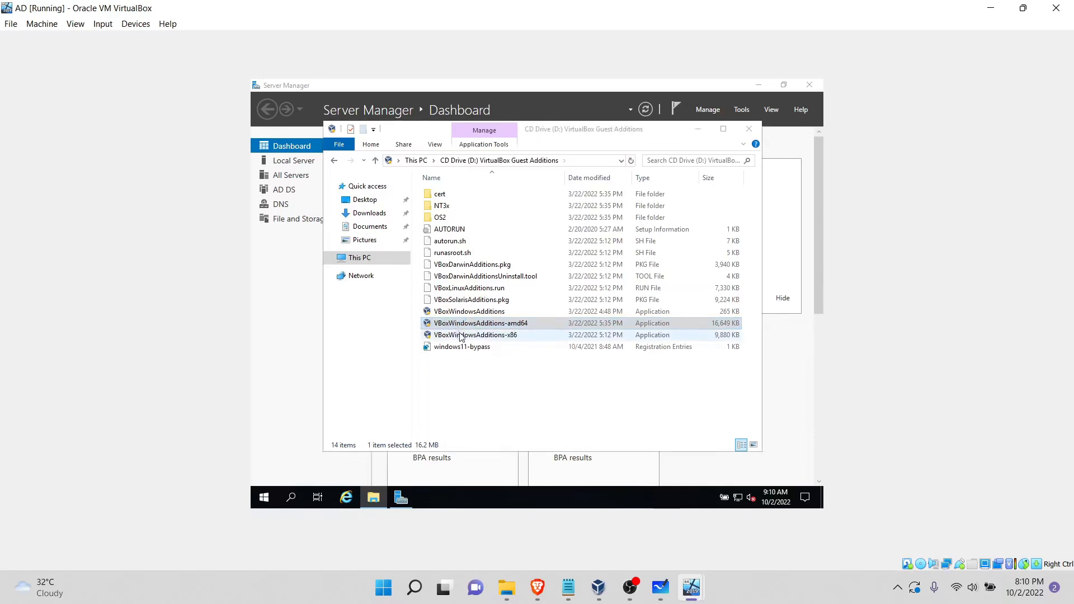
{"action": "left_click", "coordinate": [594, 378]}
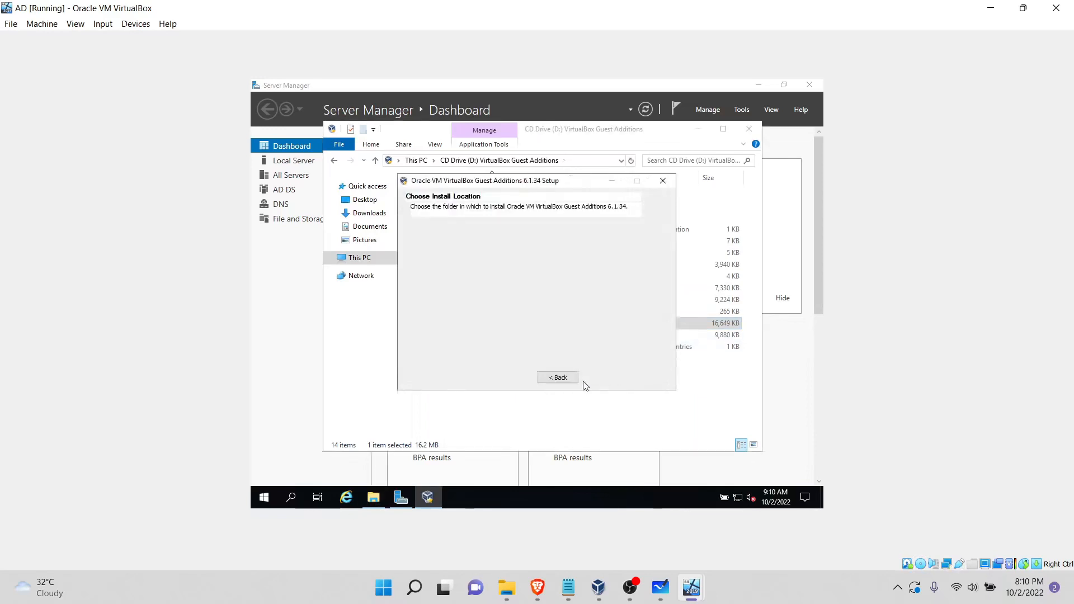
{"action": "left_click", "coordinate": [594, 377]}
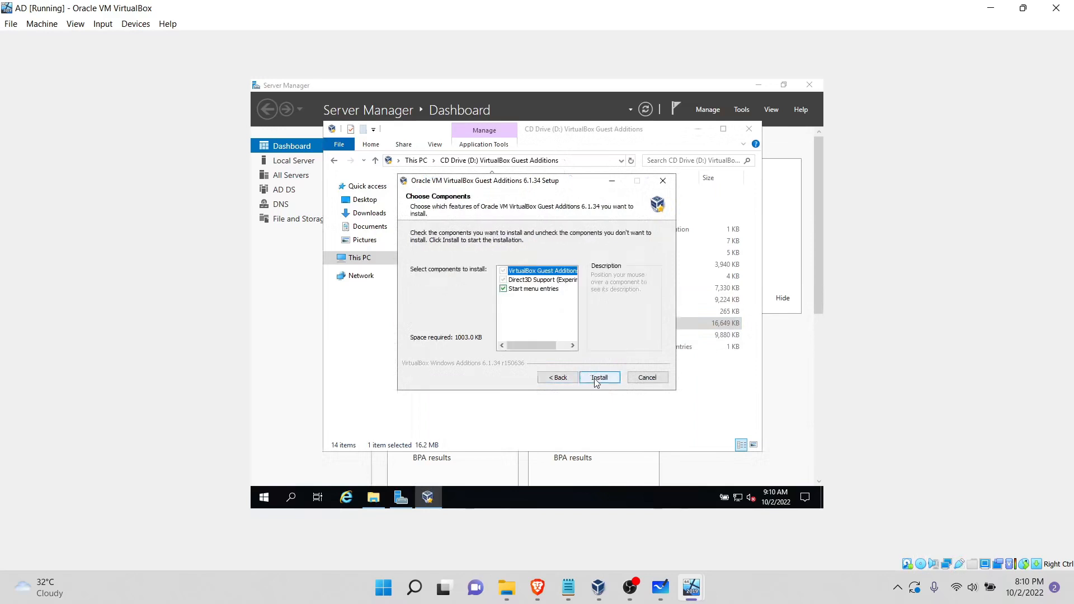
{"action": "left_click", "coordinate": [599, 378]}
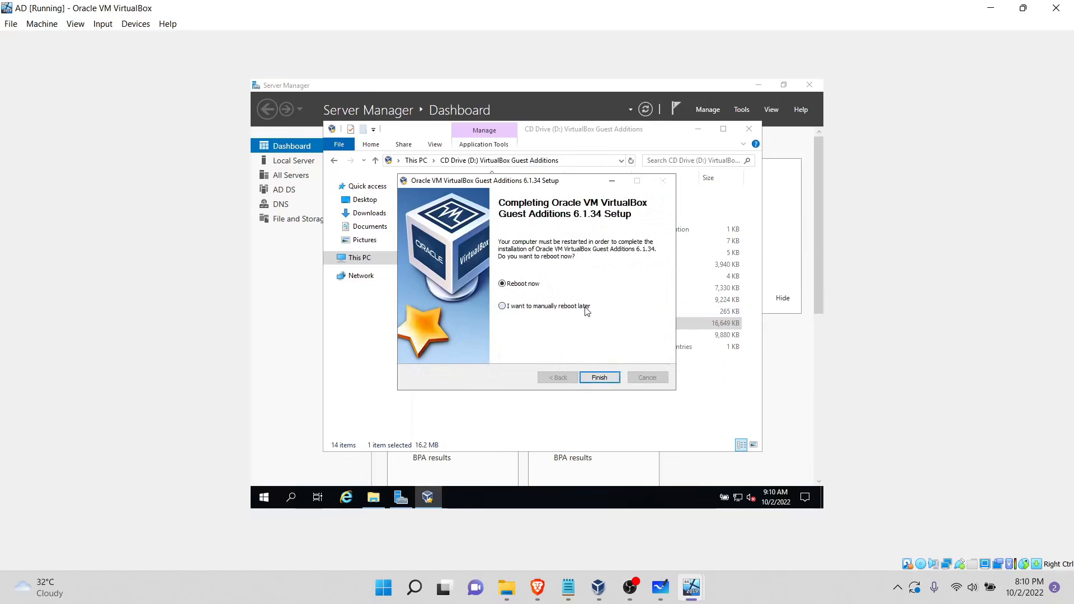
{"action": "left_click", "coordinate": [600, 378]}
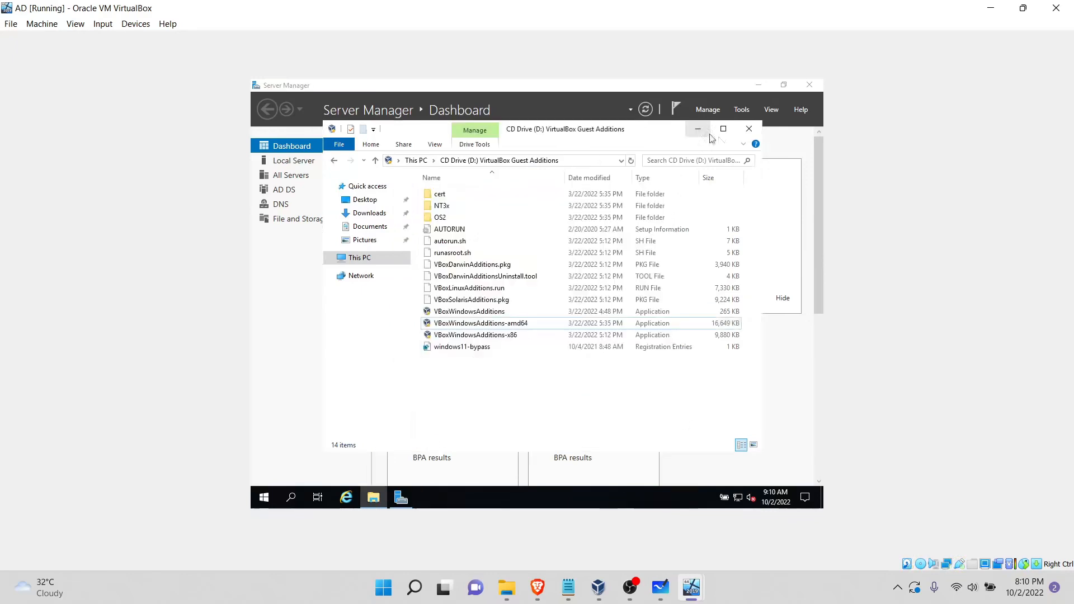
{"action": "left_click", "coordinate": [749, 130]}
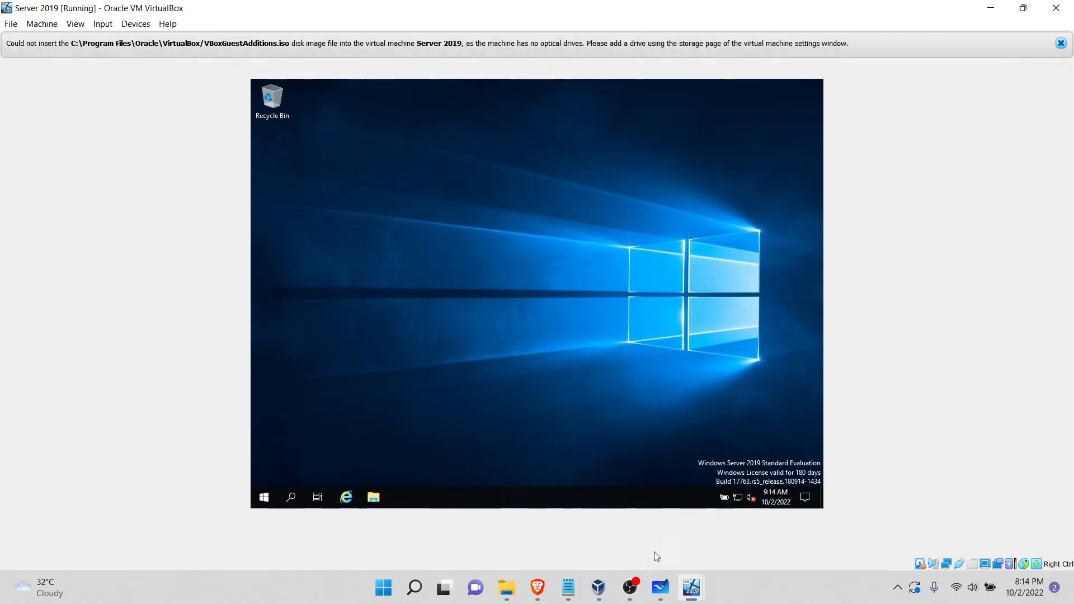
Step: In VirtualBox Manager, add an optical drive with VBoxGuestAdditions.iso to the SATA controller of the Server 2019 machine
{"action": "left_click", "coordinate": [598, 587]}
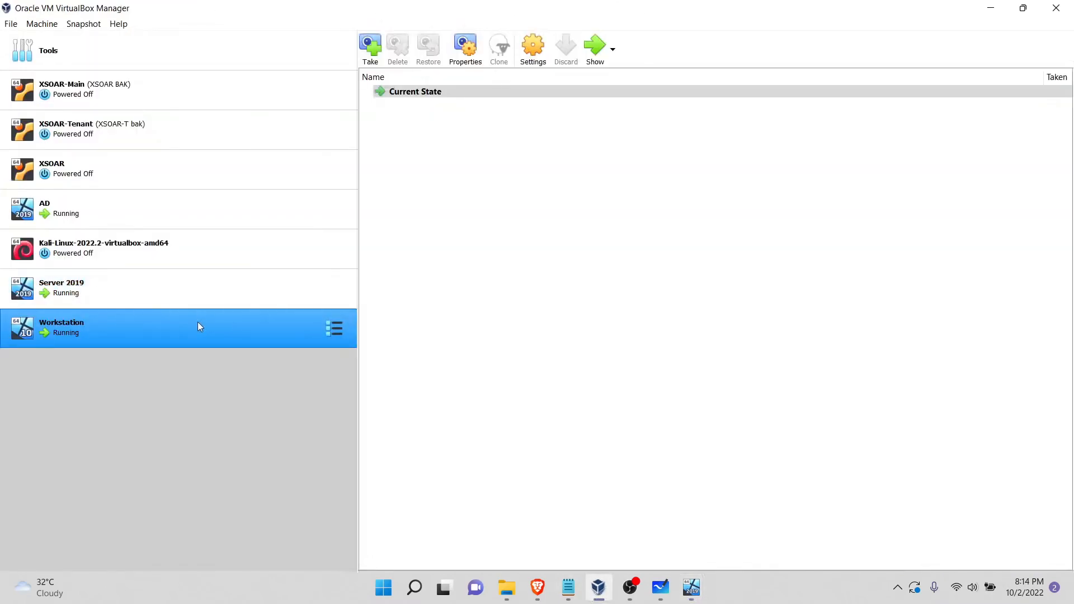
{"action": "left_click", "coordinate": [201, 293]}
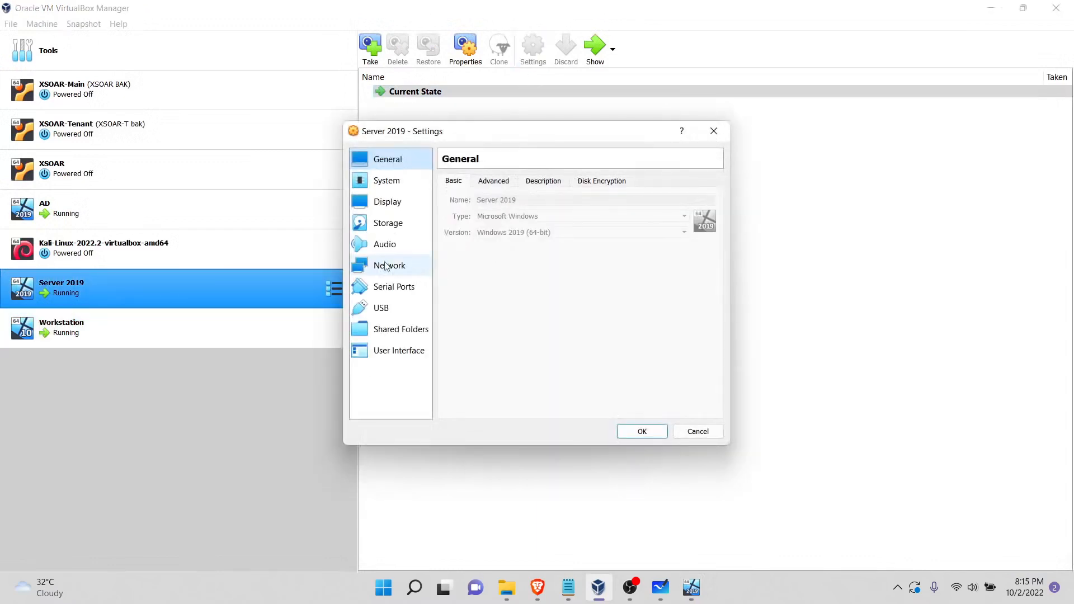
{"action": "left_click", "coordinate": [388, 267]}
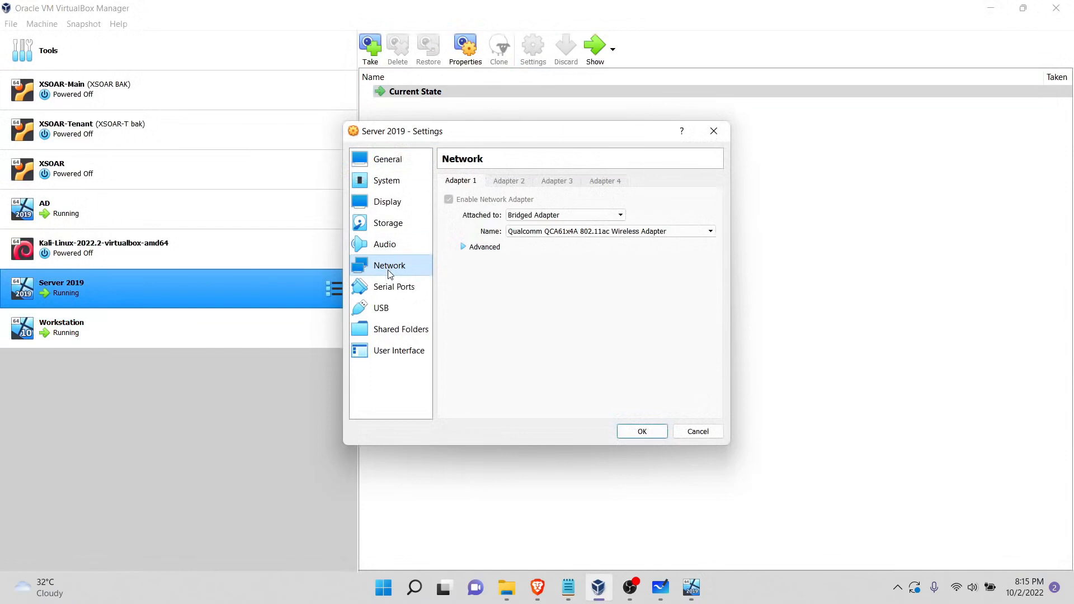
{"action": "left_click", "coordinate": [400, 223]}
{"action": "left_click", "coordinate": [538, 195]}
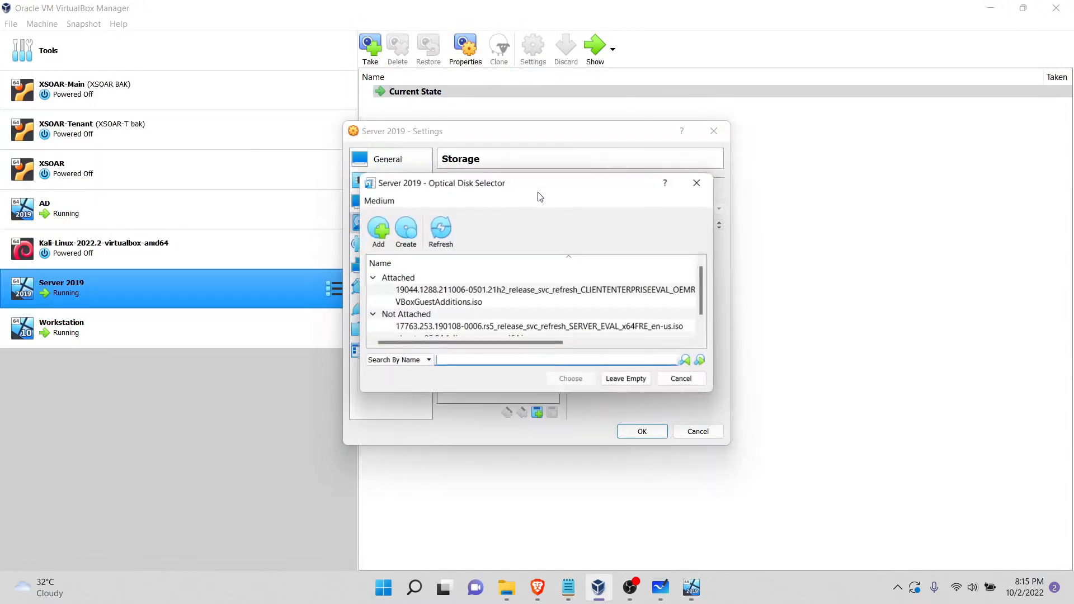
{"action": "left_click", "coordinate": [489, 302]}
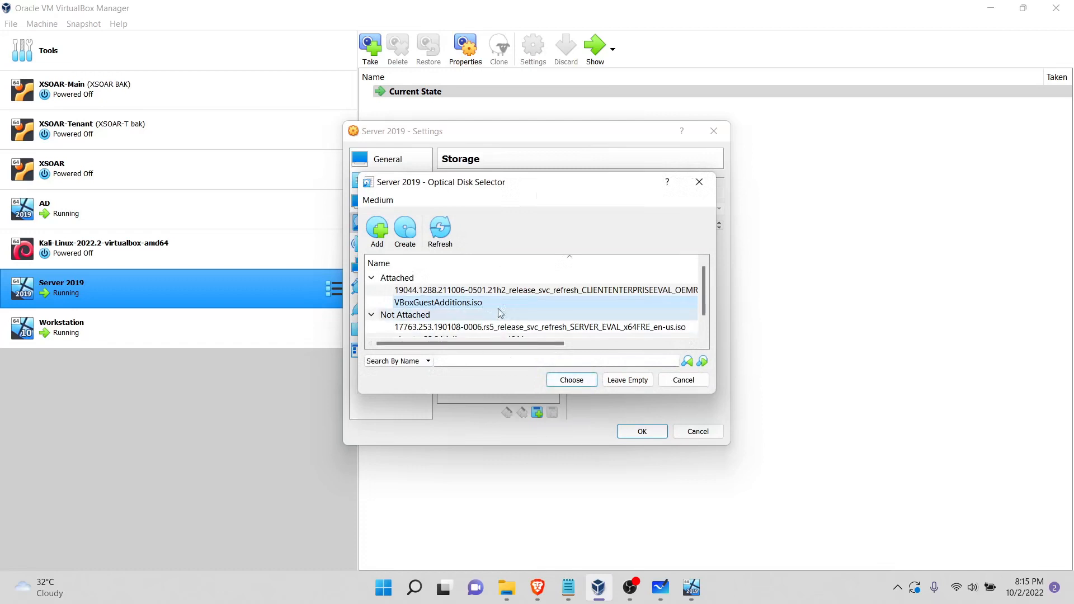
{"action": "left_click", "coordinate": [566, 380]}
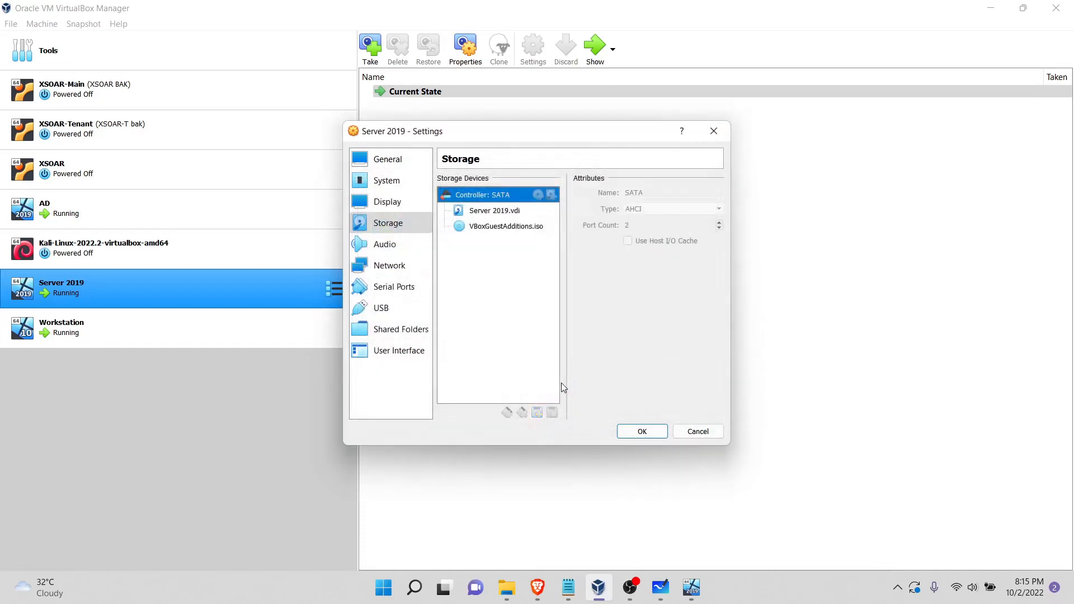
{"action": "left_click", "coordinate": [643, 431]}
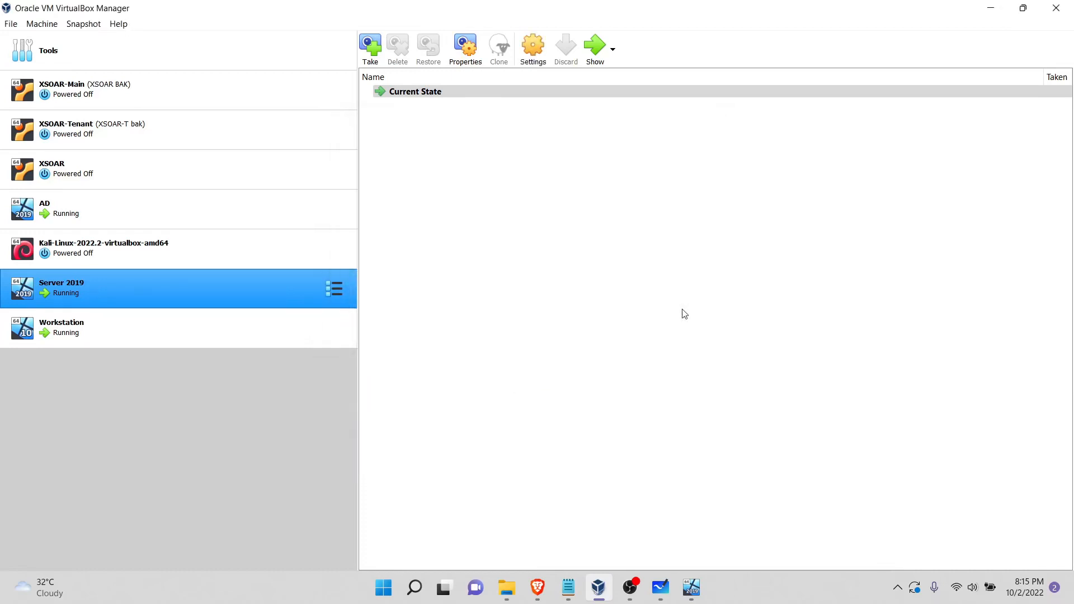
Step: Switch to the Server 2019 machine, dismiss the optical drive warning and open the Guest Additions CD Drive (D:) in File Explorer
{"action": "mouse_move", "coordinate": [691, 588]}
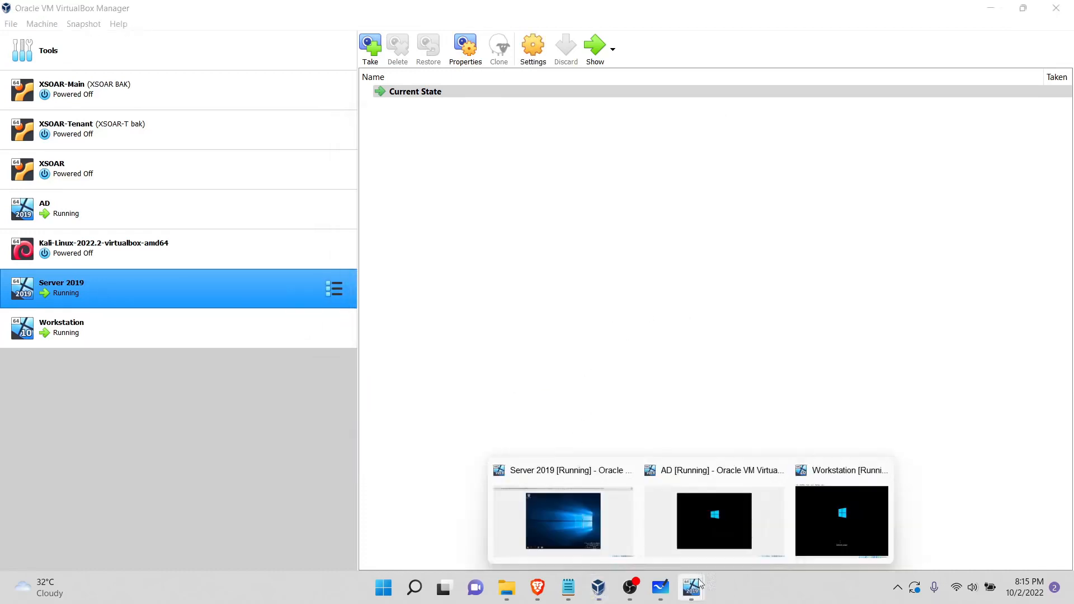
{"action": "left_click", "coordinate": [614, 499]}
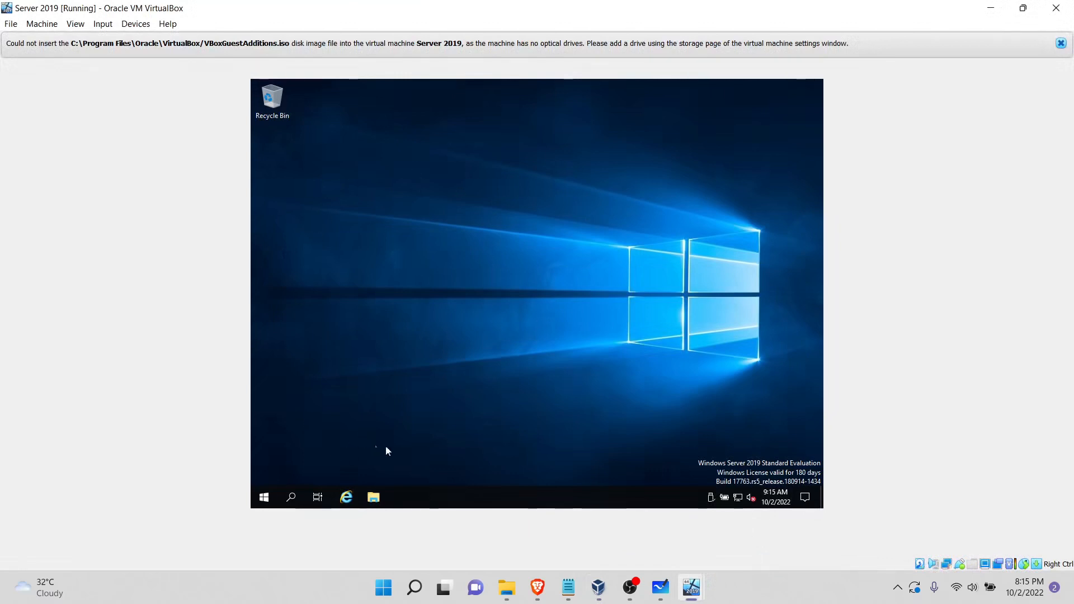
{"action": "left_click", "coordinate": [1061, 43]}
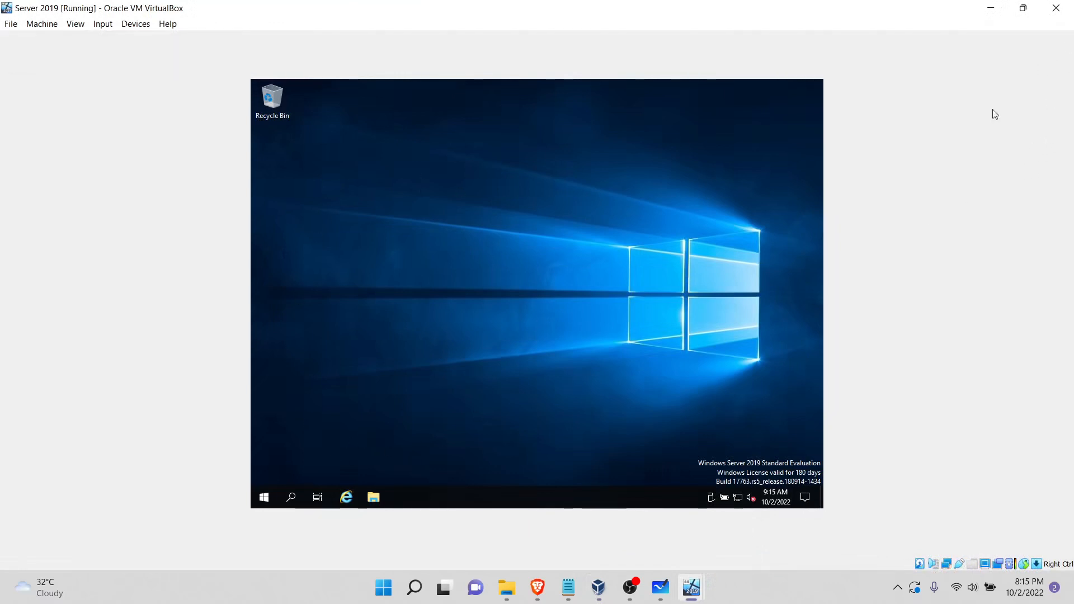
{"action": "left_click", "coordinate": [373, 497]}
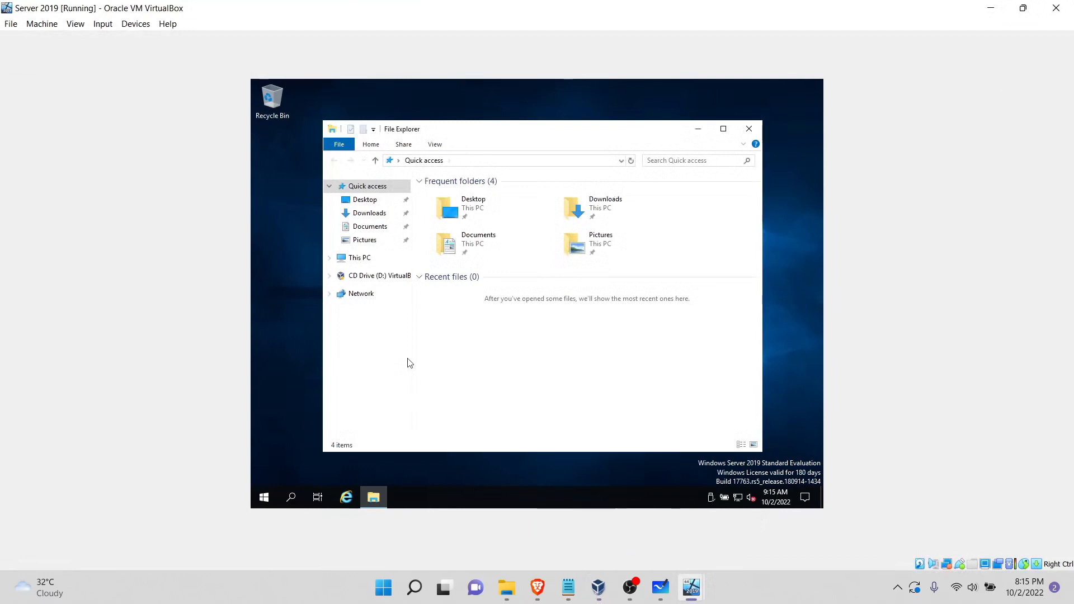
{"action": "left_click", "coordinate": [364, 276]}
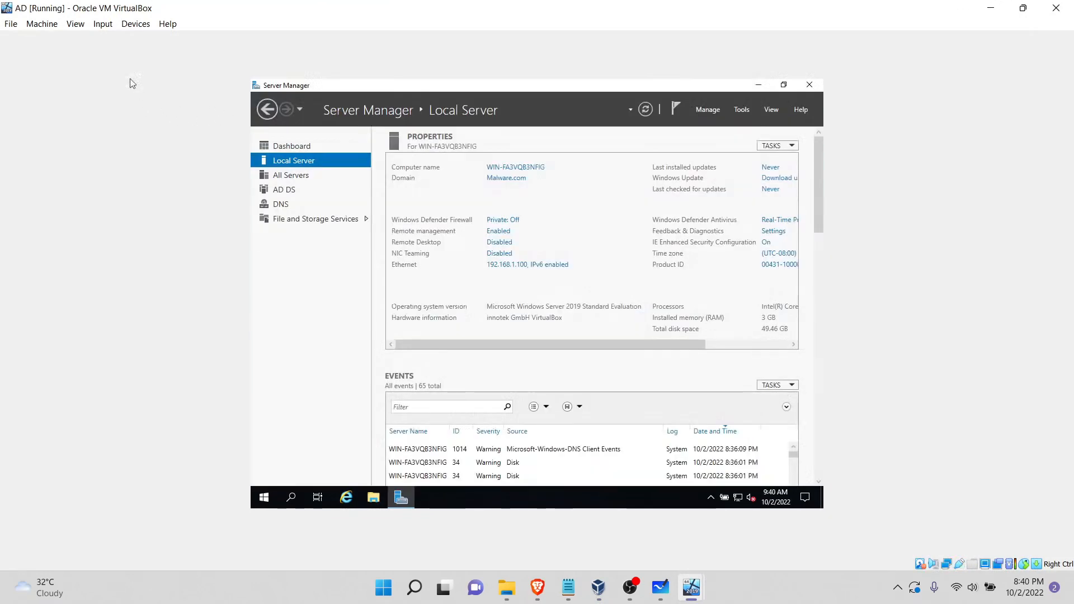
Step: Enable Auto-resize Guest Display for the AD machine so its desktop fills the window
{"action": "left_click", "coordinate": [108, 30]}
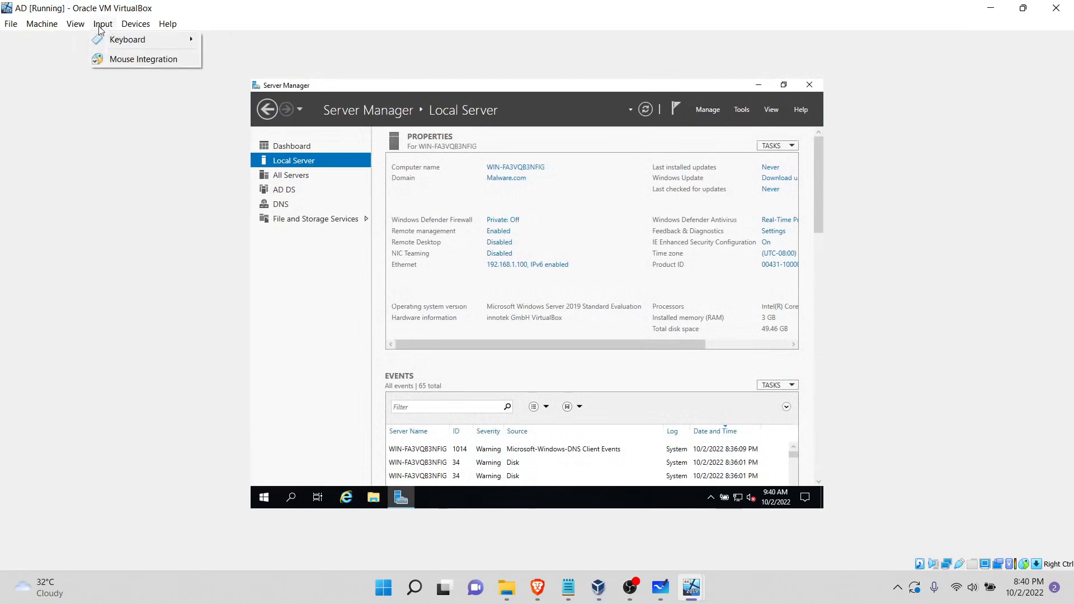
{"action": "mouse_move", "coordinate": [75, 24]}
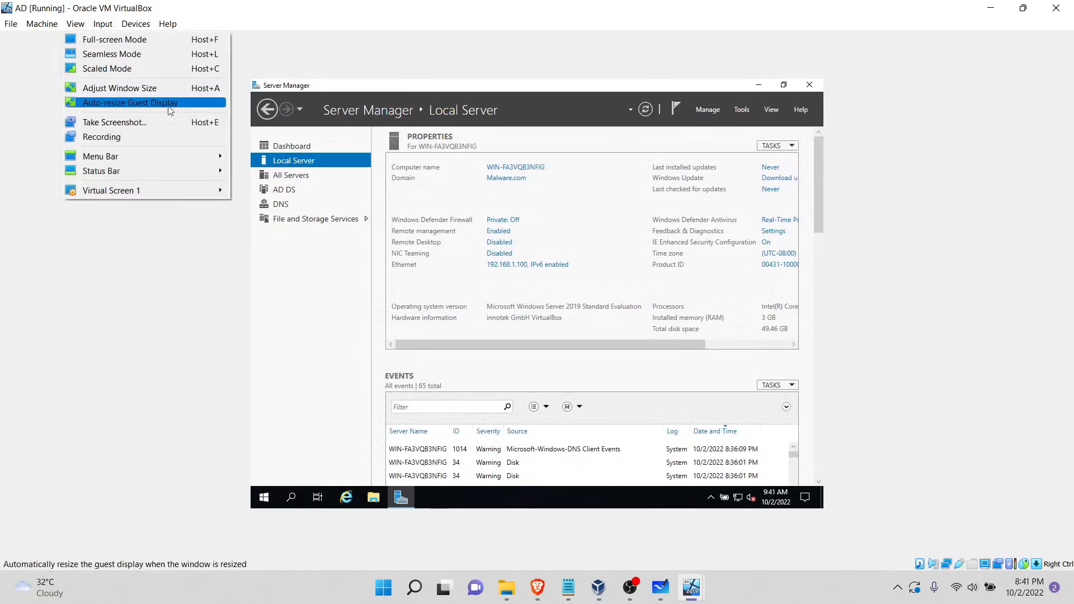
{"action": "left_click", "coordinate": [153, 104]}
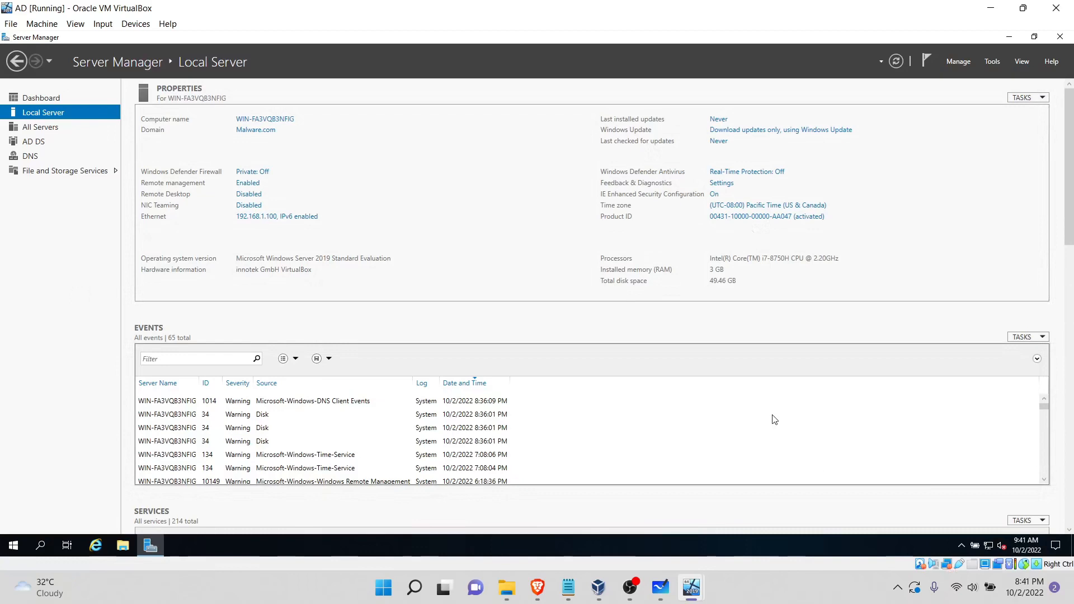
Step: Switch to the Workstation machine, accept the United States region and US keyboard layout, and skip adding a second keyboard layout
{"action": "left_click", "coordinate": [696, 589]}
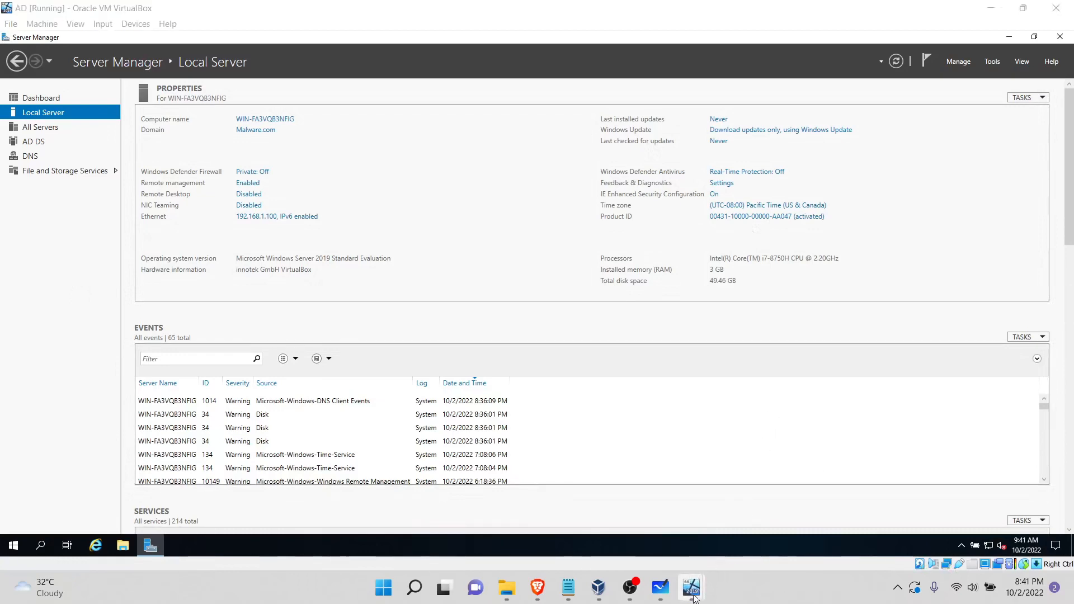
{"action": "left_click", "coordinate": [703, 529]}
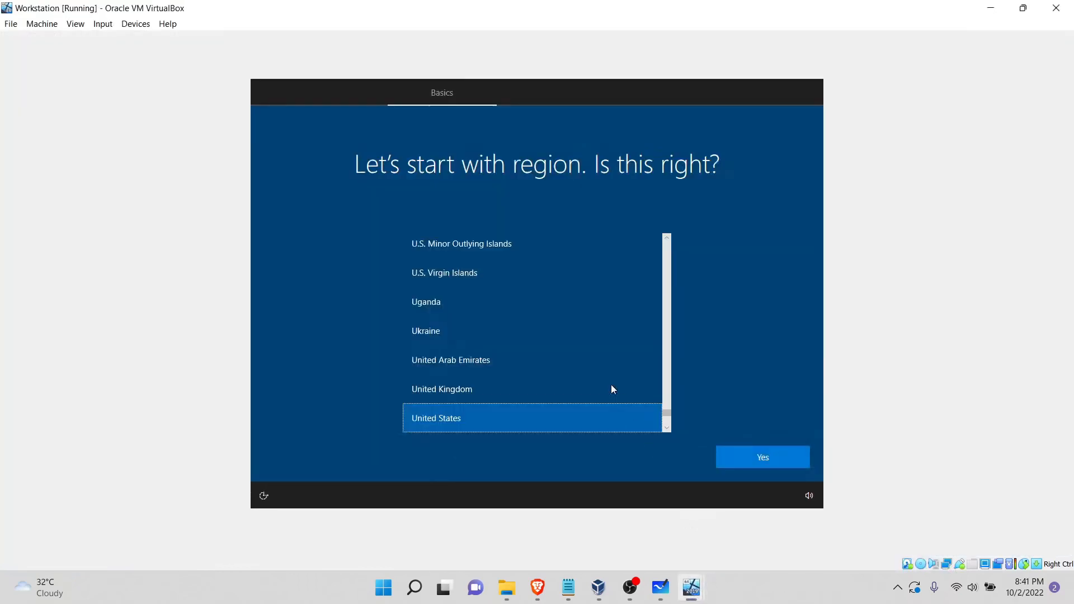
{"action": "left_click", "coordinate": [768, 458]}
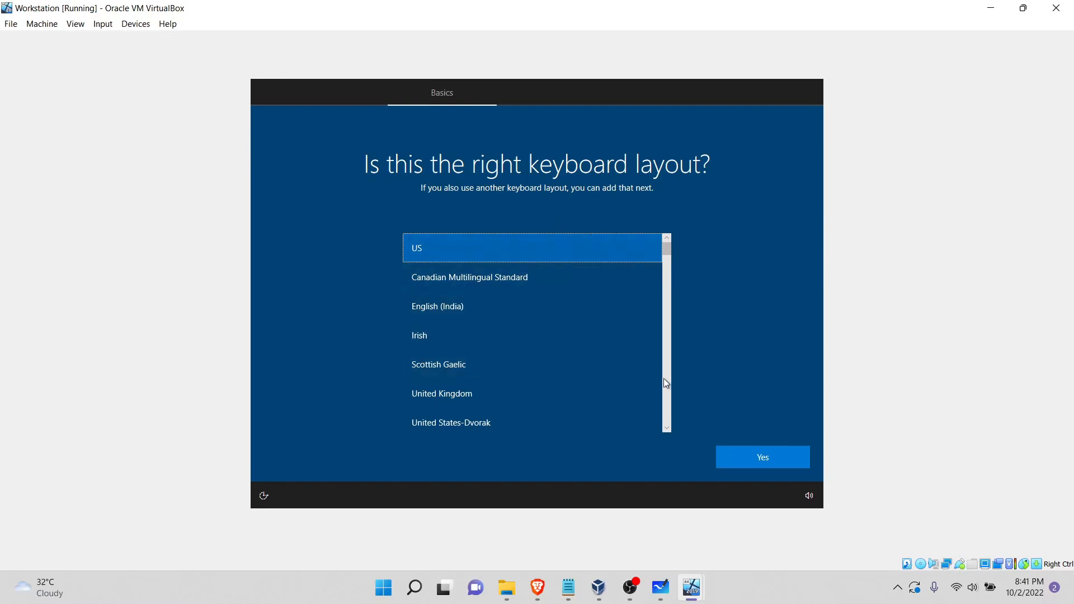
{"action": "left_click", "coordinate": [755, 466]}
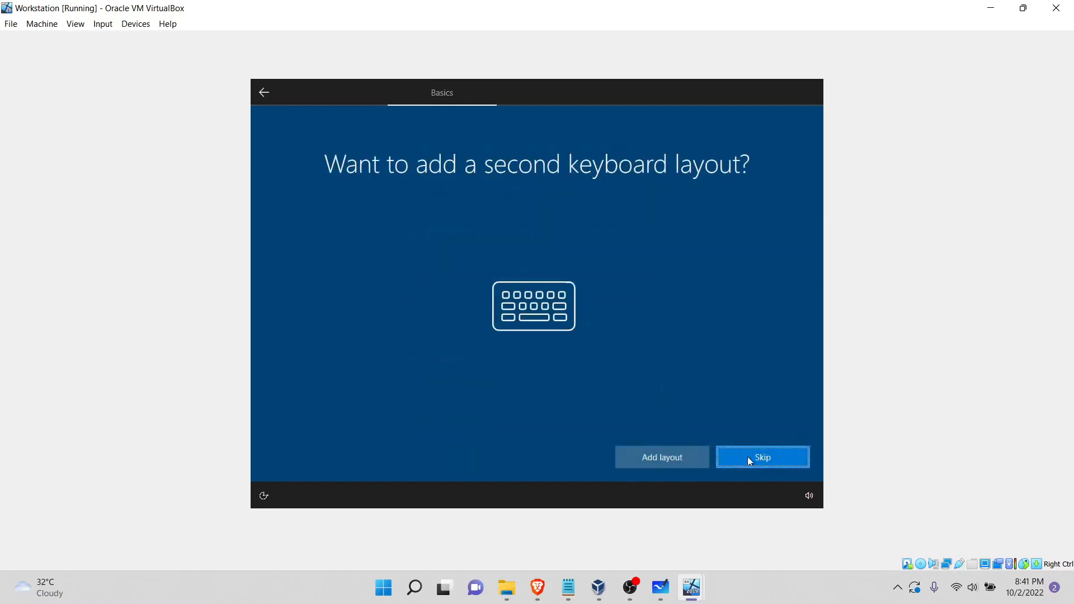
{"action": "left_click", "coordinate": [741, 457]}
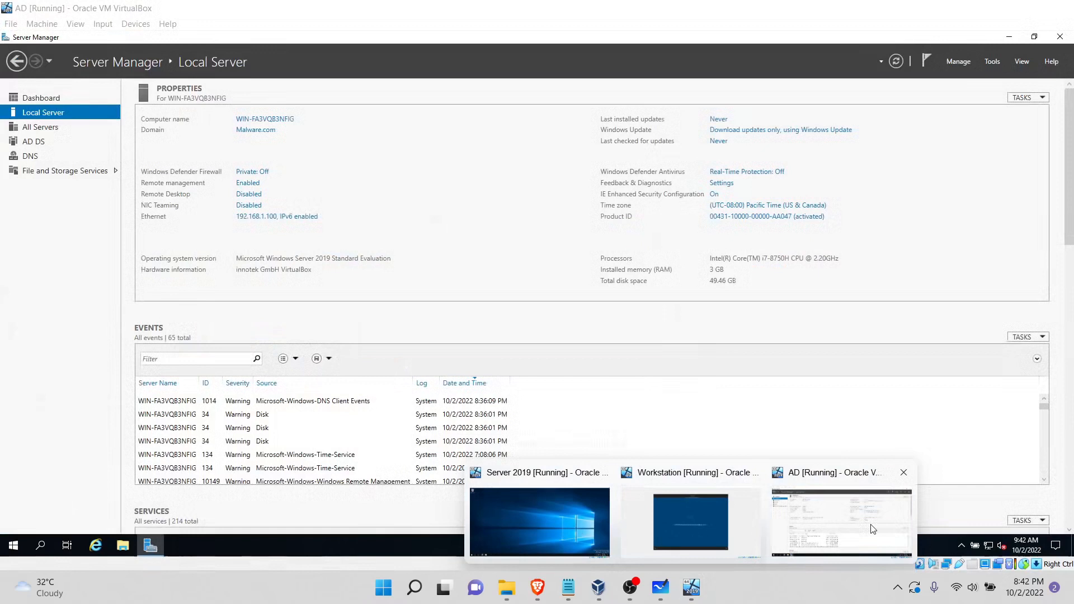
Step: Start the Kali-Linux-2022.2-virtualbox-amd64 machine from VirtualBox Manager and maximize its window
{"action": "left_click", "coordinate": [787, 529]}
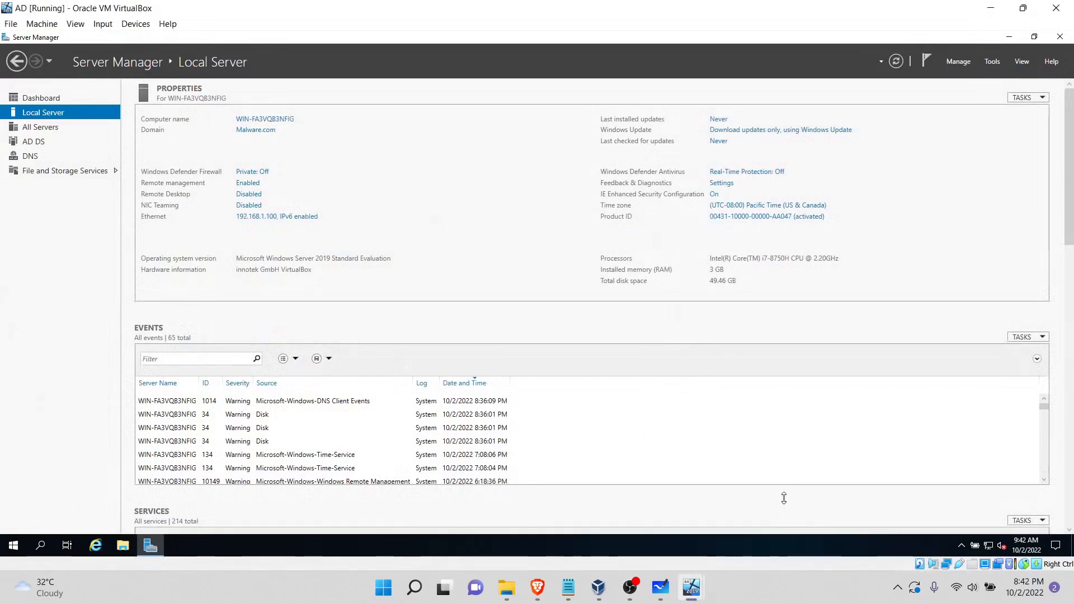
{"action": "mouse_move", "coordinate": [689, 594]}
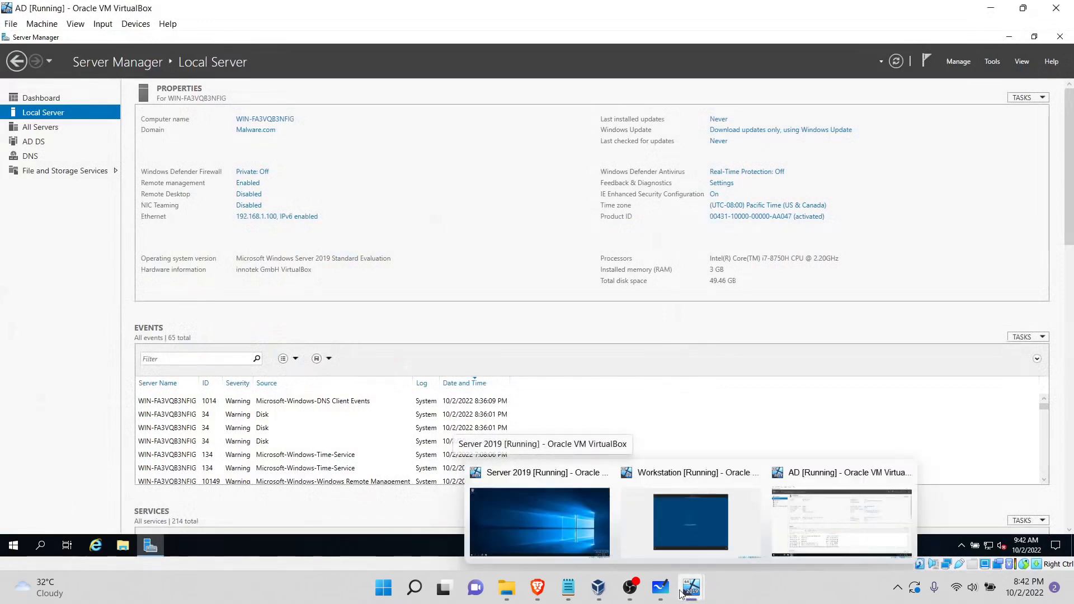
{"action": "left_click", "coordinate": [598, 587]}
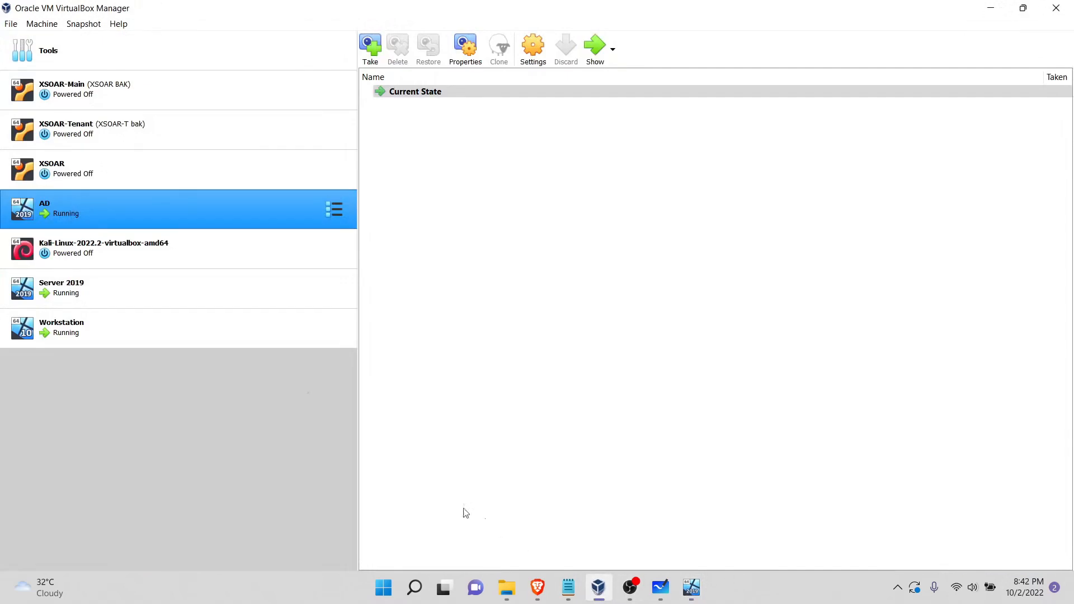
{"action": "left_click", "coordinate": [206, 268]}
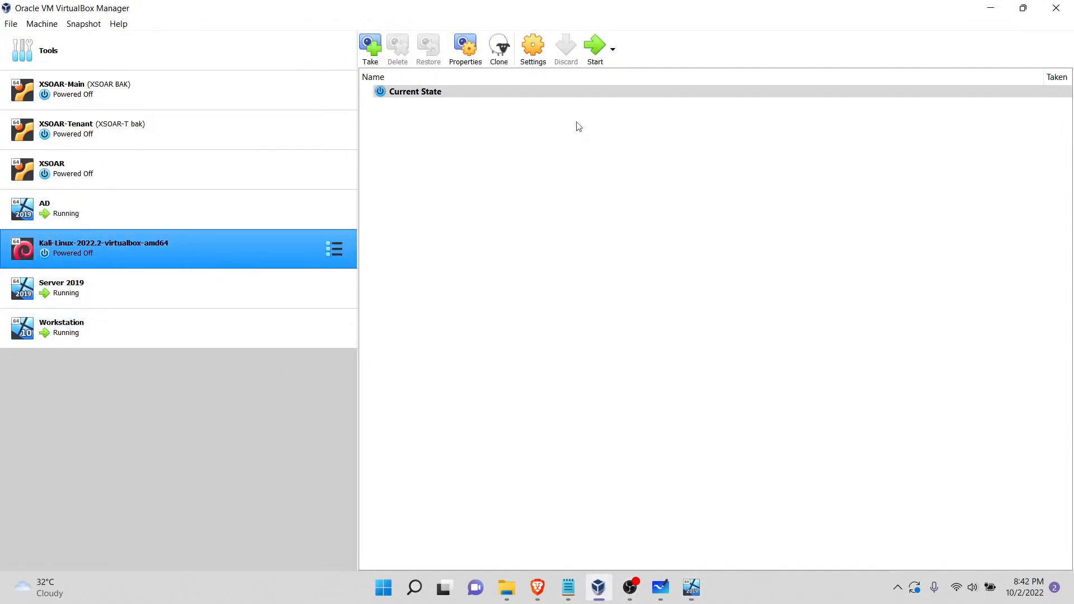
{"action": "left_click", "coordinate": [597, 48]}
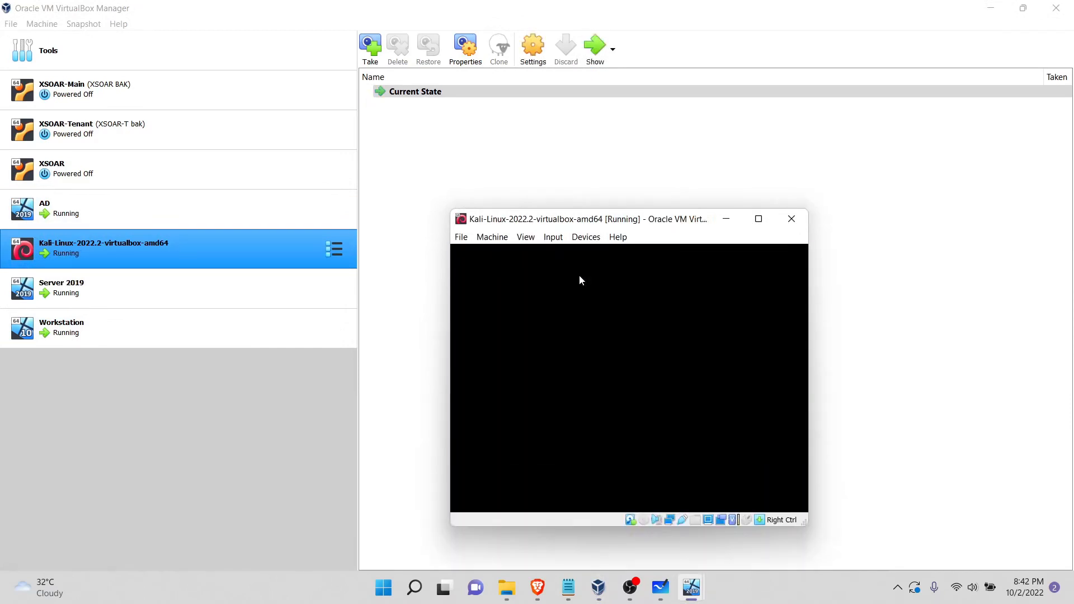
{"action": "left_click", "coordinate": [758, 219]}
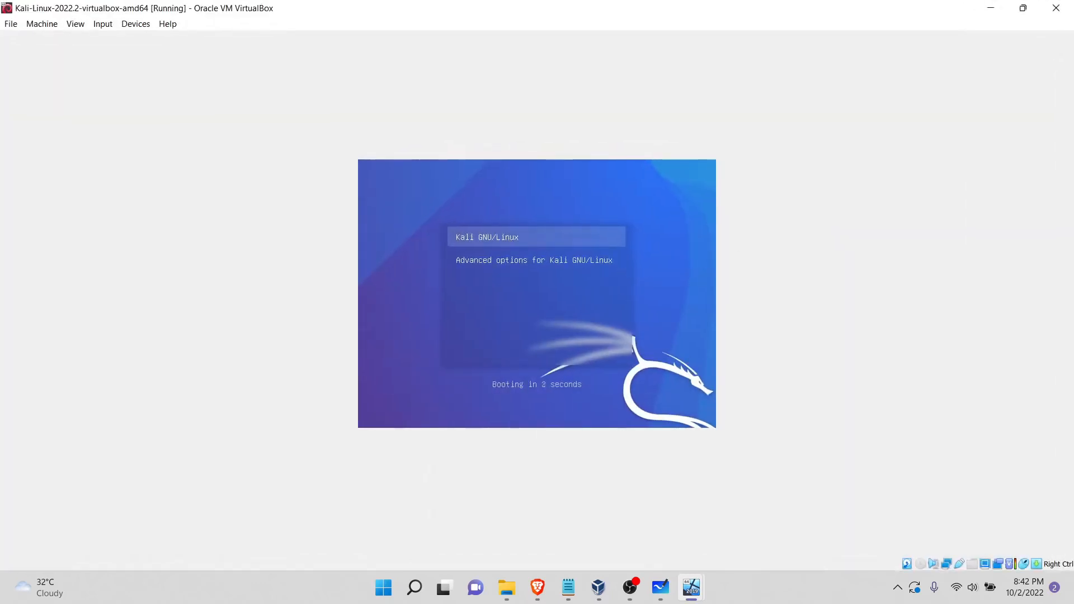
Step: Boot the Kali GNU/Linux entry and log in with the account username and password
{"action": "key", "text": "Return"}
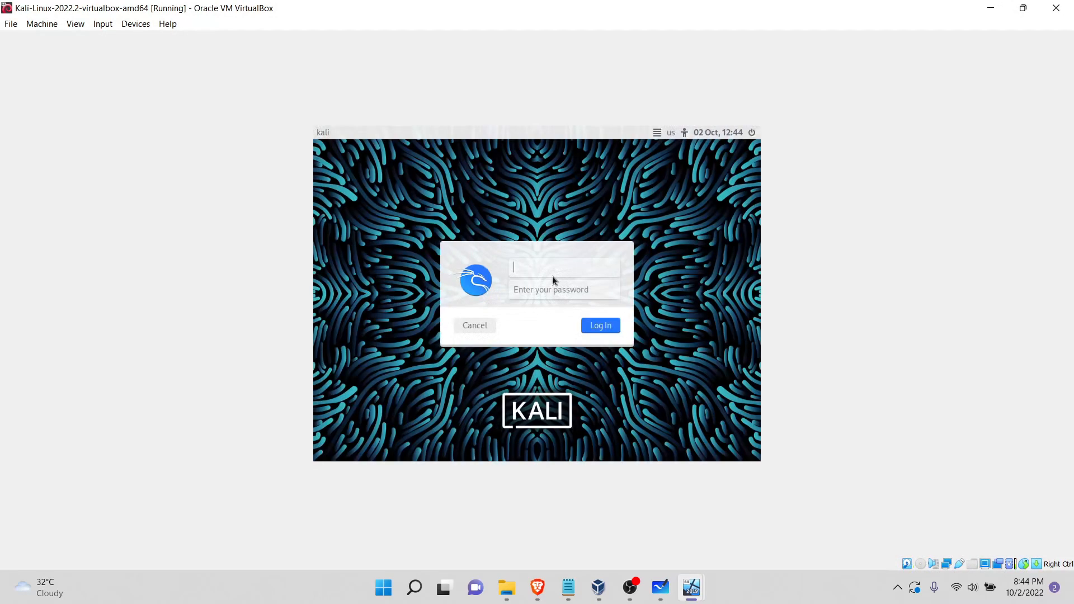
{"action": "type", "text": "kali"}
{"action": "key", "text": "Return"}
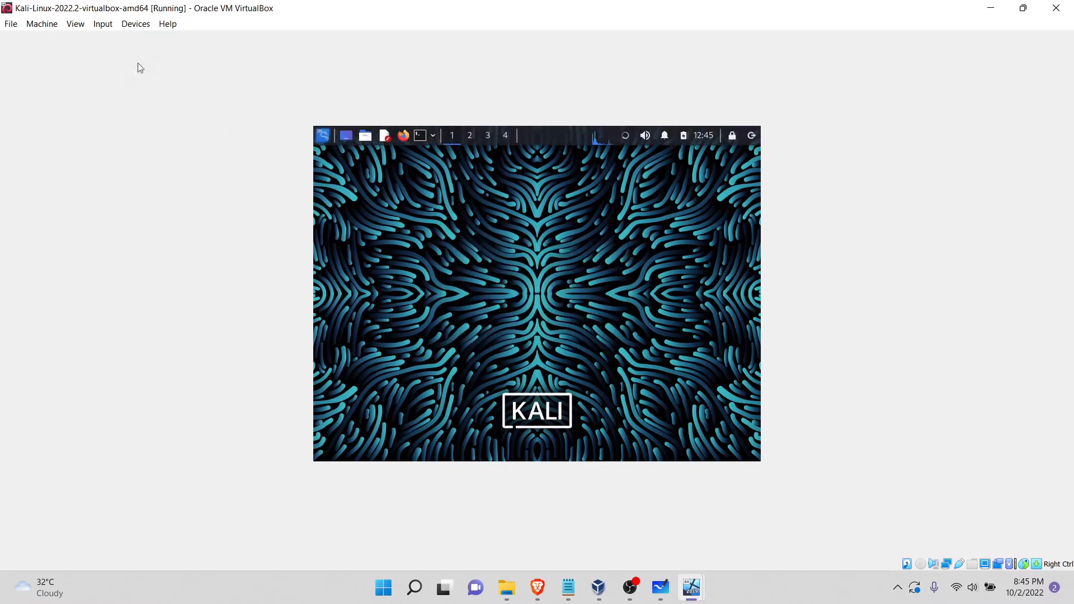
Step: Toggle Auto-resize Guest Display off and back on for the Kali machine so its desktop fills the window
{"action": "left_click", "coordinate": [99, 25]}
{"action": "mouse_move", "coordinate": [76, 23]}
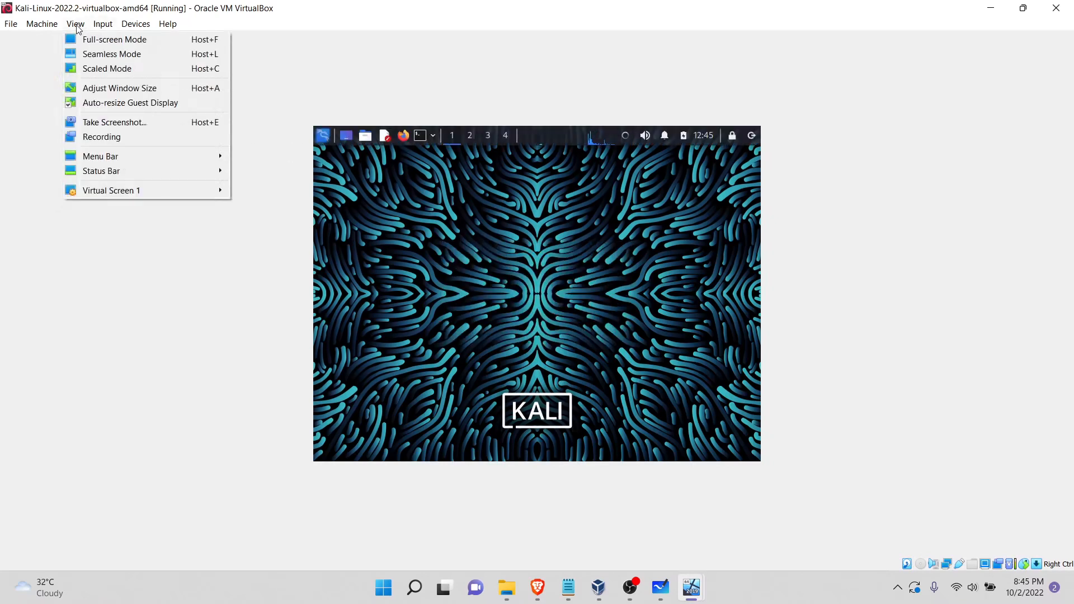
{"action": "left_click", "coordinate": [93, 108]}
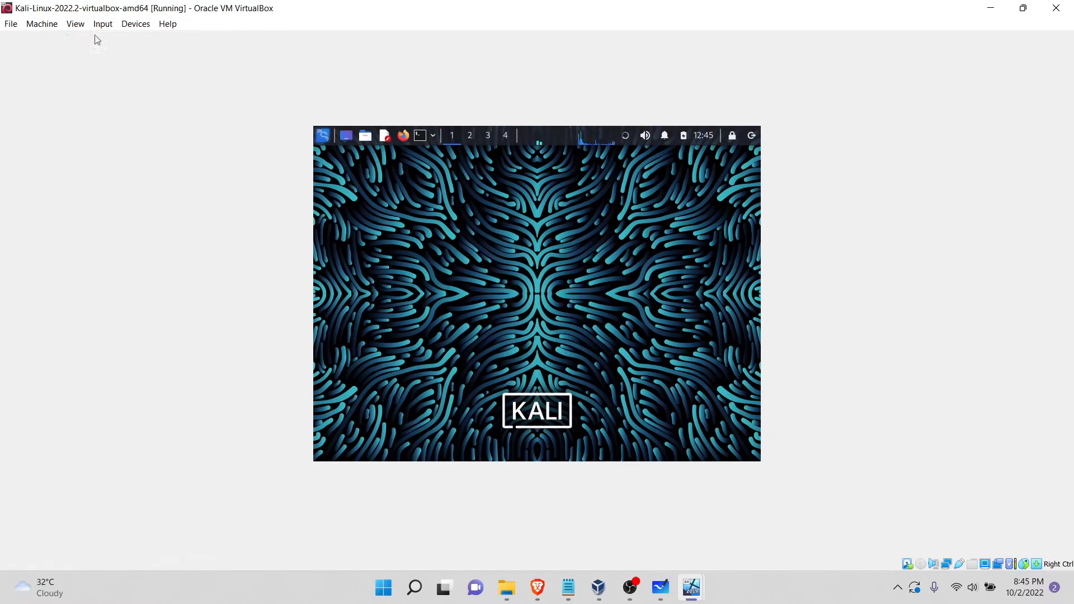
{"action": "left_click", "coordinate": [102, 24]}
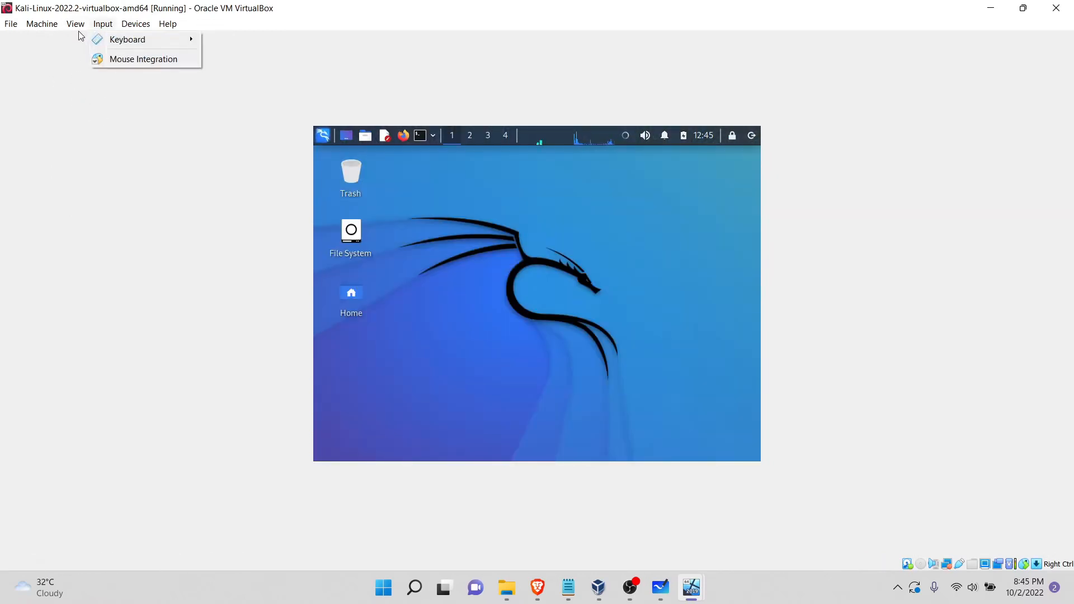
{"action": "left_click", "coordinate": [90, 104]}
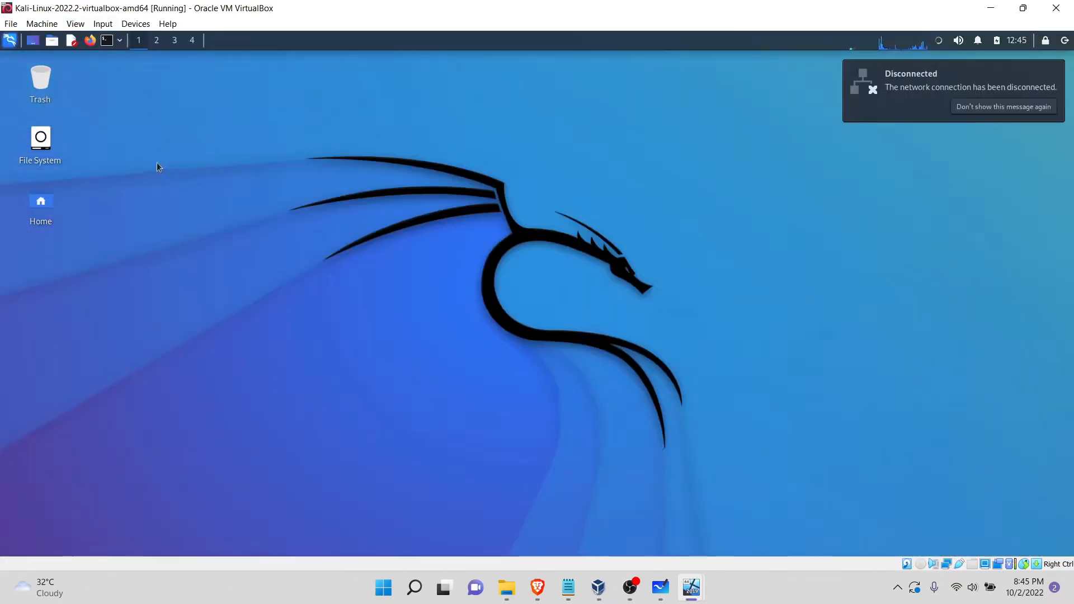
Step: Run ifconfig in a terminal to check the addresses assigned to eth0, and close the terminal
{"action": "left_click", "coordinate": [108, 40]}
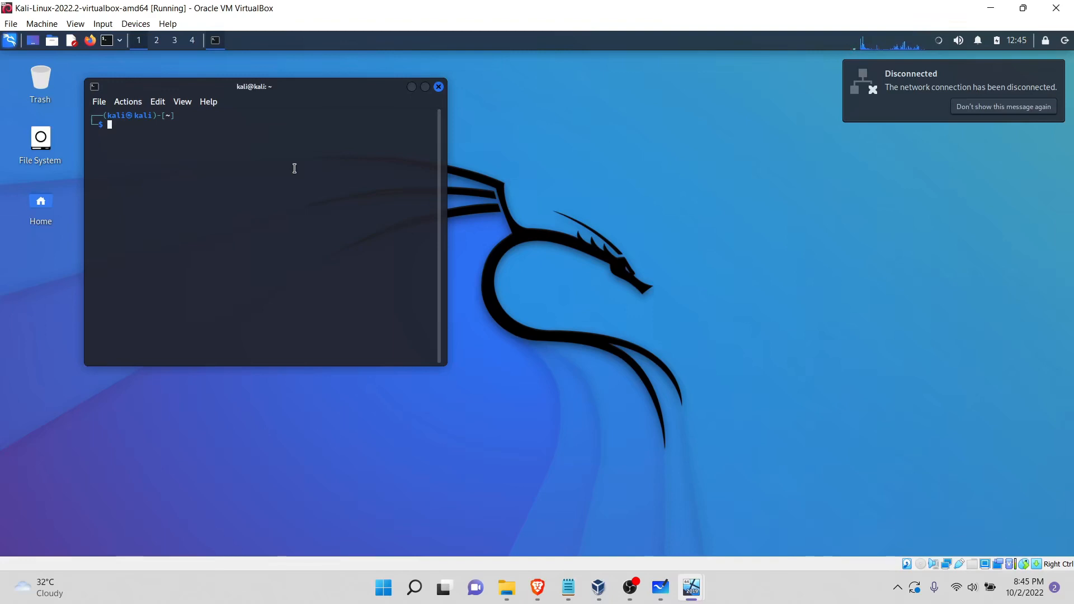
{"action": "type", "text": "if"}
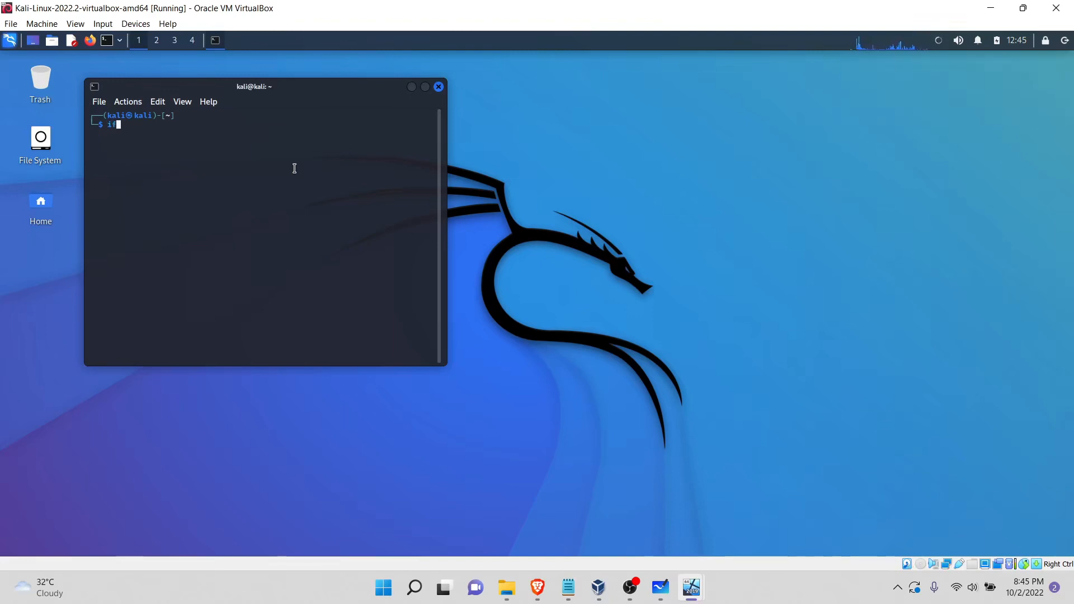
{"action": "type", "text": "config"}
{"action": "key", "text": "Return"}
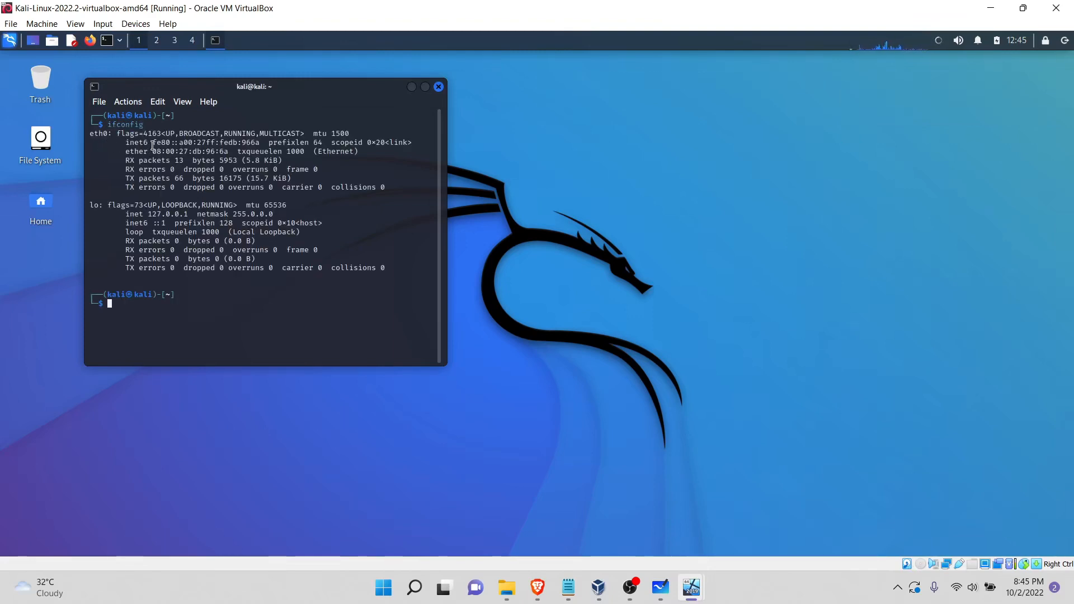
{"action": "left_click_drag", "start_coordinate": [155, 144], "coordinate": [361, 161]}
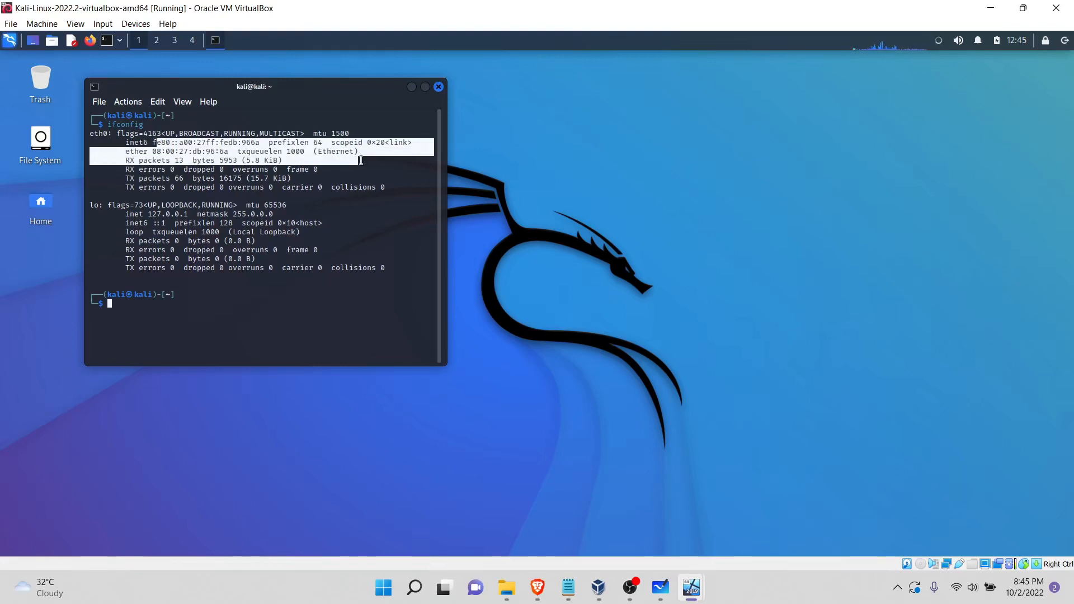
{"action": "type", "text": "i"}
{"action": "key", "text": "Tab"}
{"action": "type", "text": "p"}
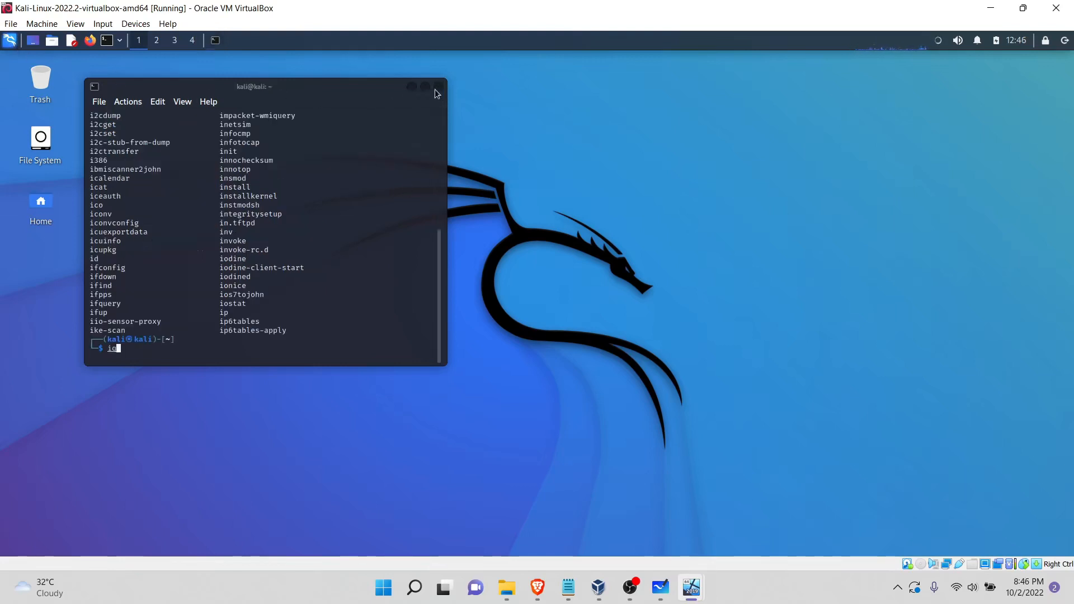
{"action": "left_click", "coordinate": [436, 89]}
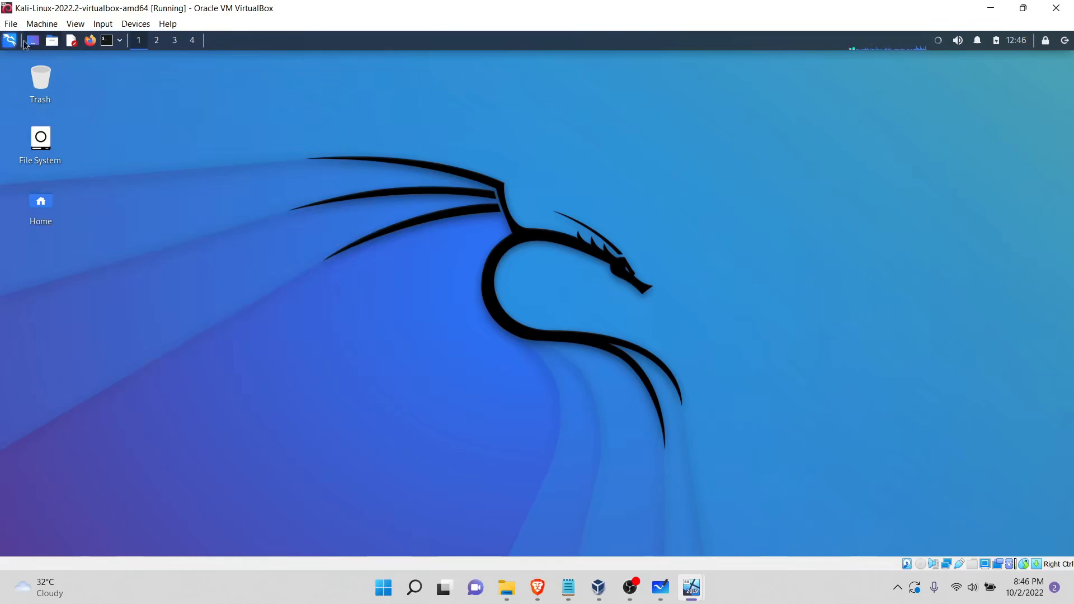
Step: In Network Connections, set Wired connection 1's IPv4 method to Manual with address 192.168.1.105, netmask 255.255.255.0, gateway and DNS 192.168.1.1, and save
{"action": "left_click", "coordinate": [10, 41]}
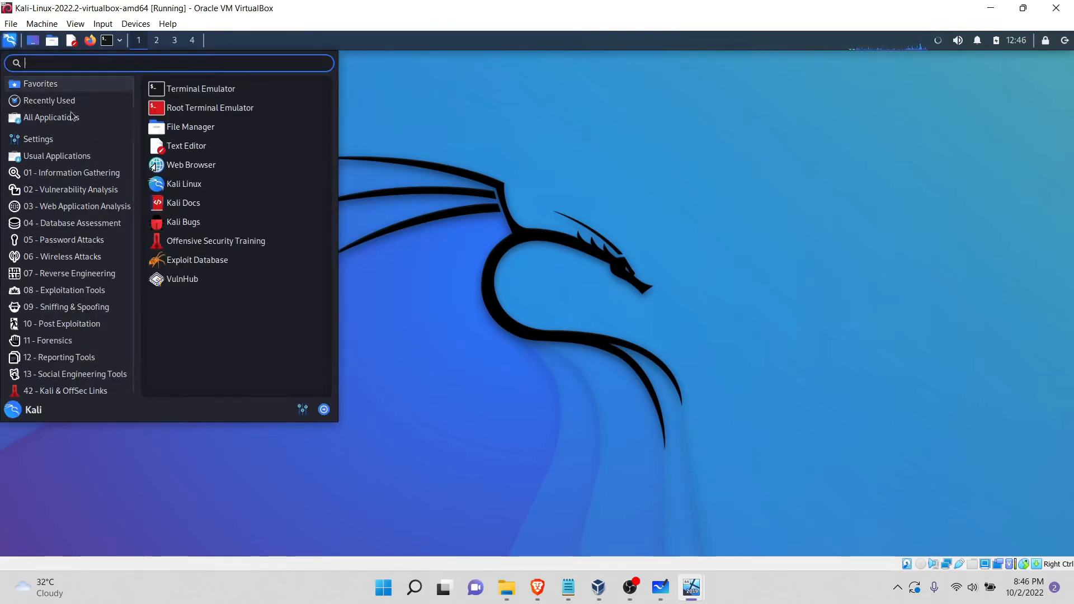
{"action": "mouse_move", "coordinate": [67, 138]}
{"action": "left_click", "coordinate": [199, 134]}
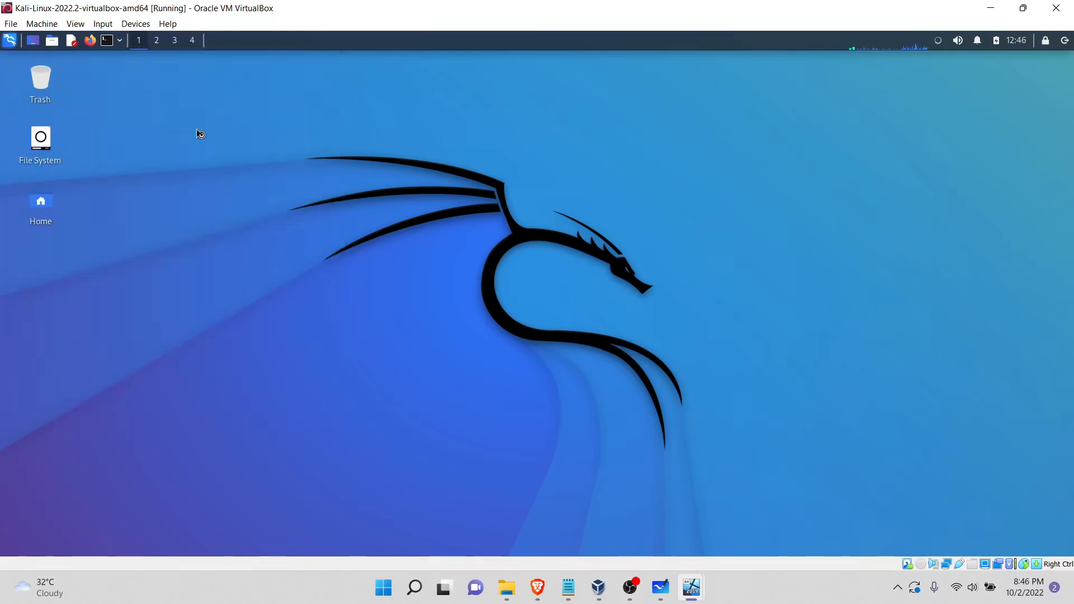
{"action": "left_click", "coordinate": [493, 250]}
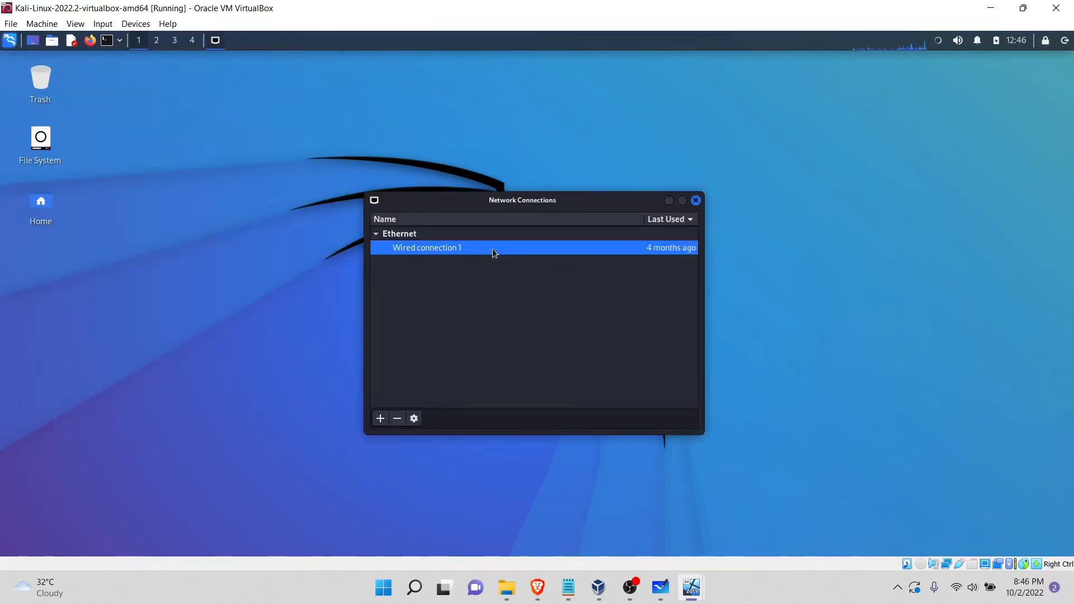
{"action": "left_click", "coordinate": [414, 419]}
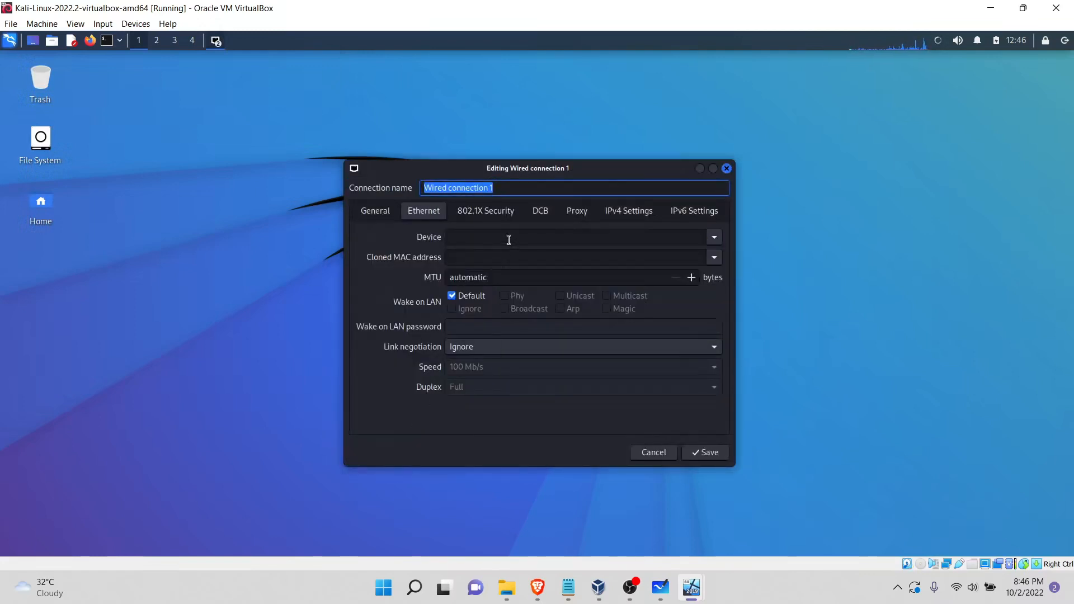
{"action": "left_click", "coordinate": [630, 217]}
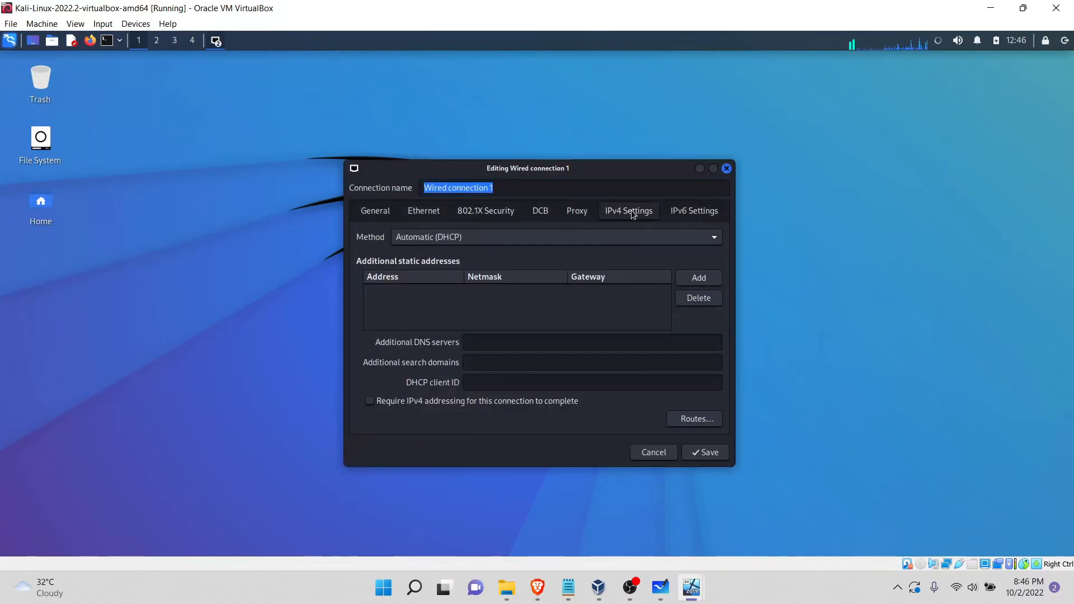
{"action": "left_click", "coordinate": [426, 237]}
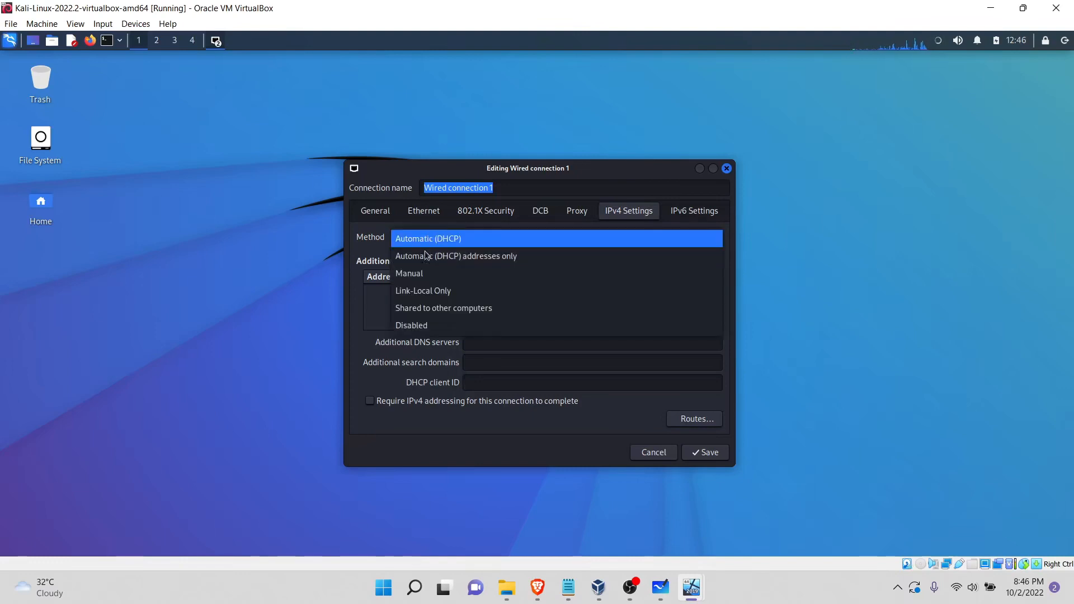
{"action": "left_click", "coordinate": [423, 272]}
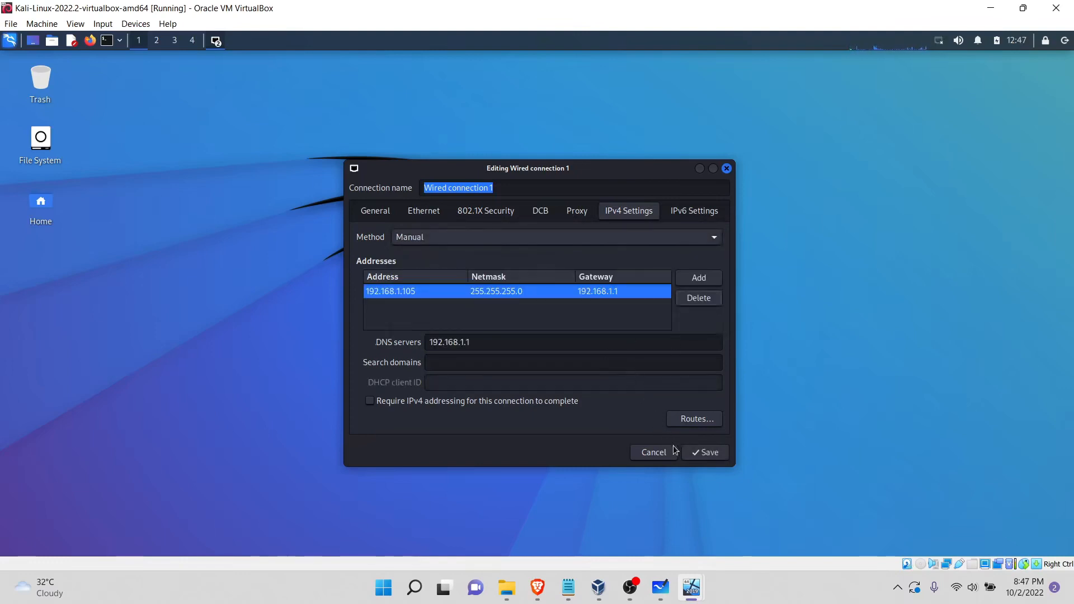
{"action": "left_click", "coordinate": [702, 452]}
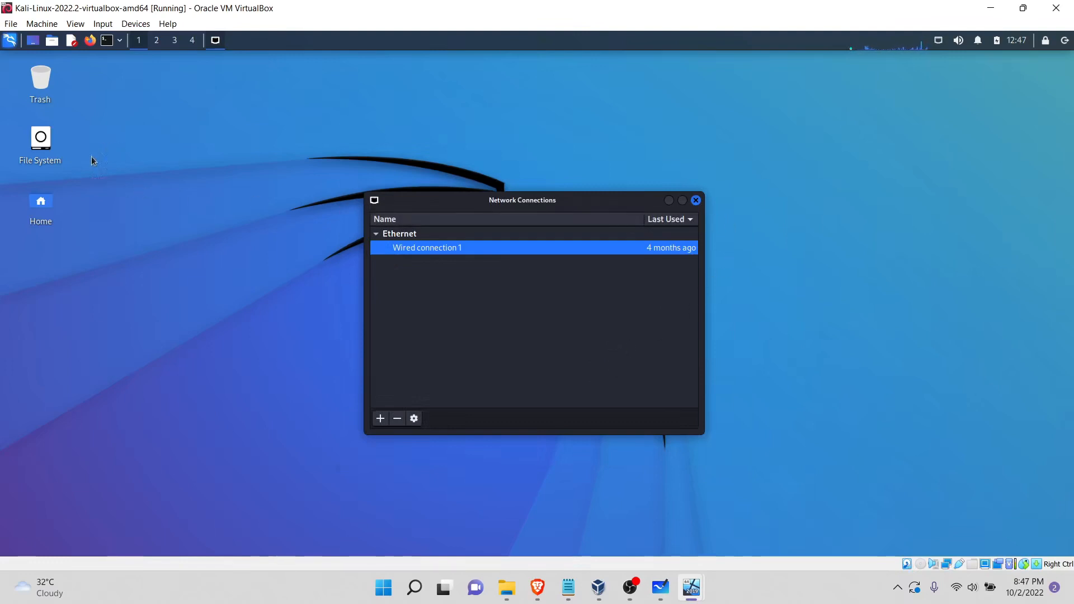
Step: Open a terminal and ping 8.8.8.8 to test internet connectivity, stopping the ping after a few replies
{"action": "left_click", "coordinate": [107, 40]}
{"action": "type", "text": "pimg"}
{"action": "key", "text": "BackSpace"}
{"action": "key", "text": "BackSpace"}
{"action": "key", "text": "BackSpace"}
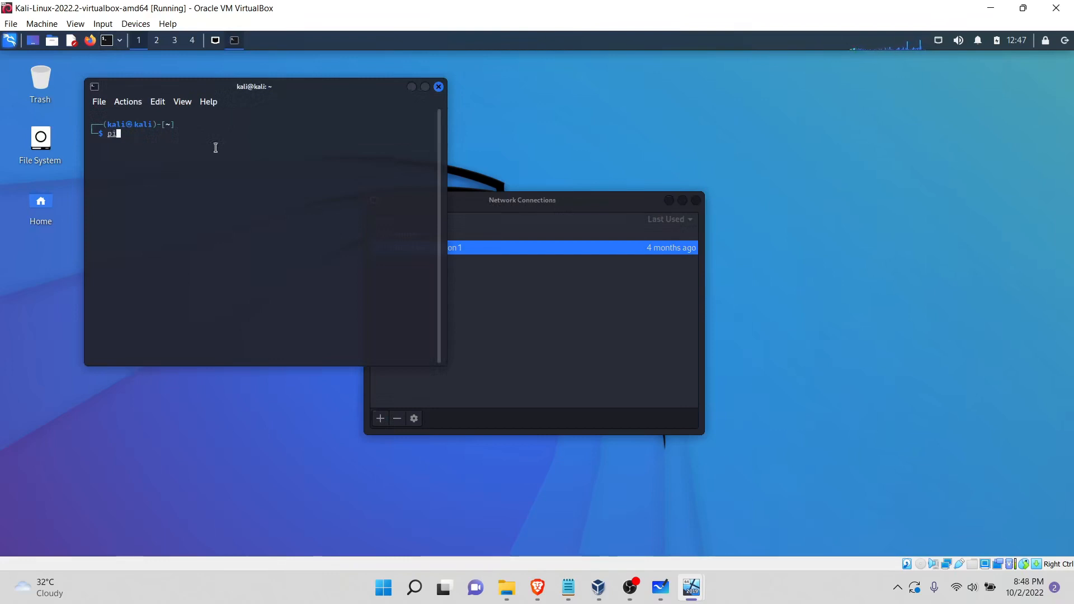
{"action": "type", "text": "ng 8.8.8.8"}
{"action": "key", "text": "Return"}
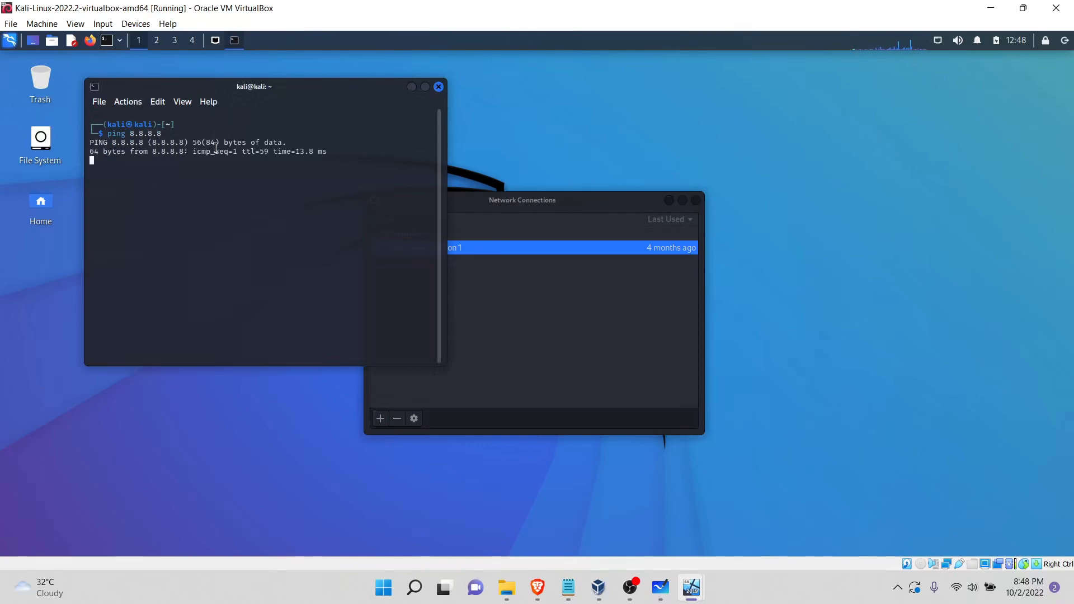
{"action": "key", "text": "ctrl+c"}
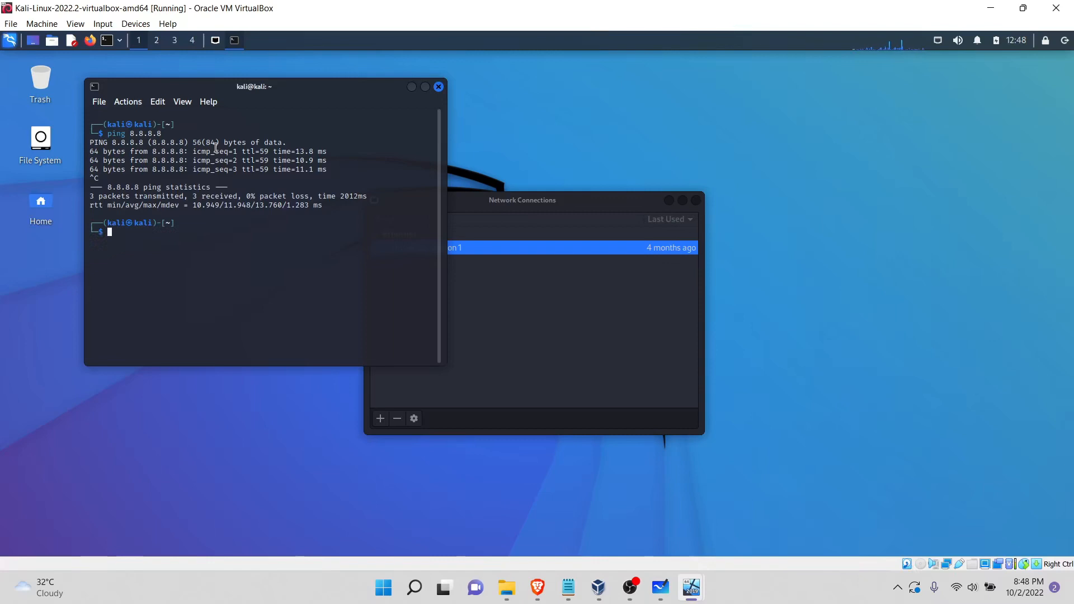
Step: Ping 192.168.1.100 to test the connection to that lab machine, and stop after a few replies
{"action": "type", "text": "ping 192.168.1.100"}
{"action": "key", "text": "Return"}
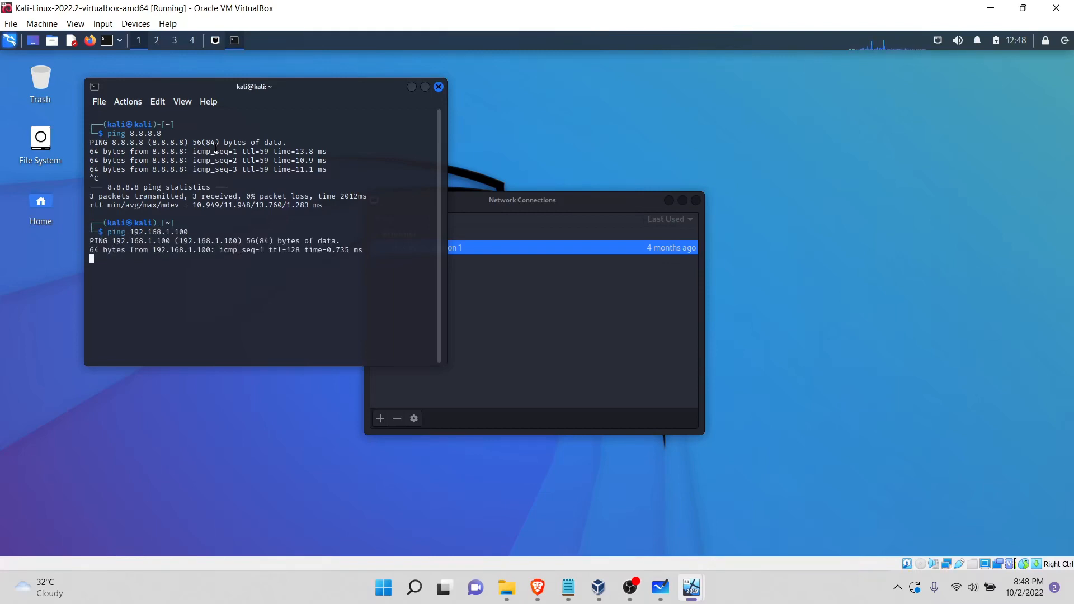
{"action": "key", "text": "ctrl+c"}
Step: Reuse the previous ping command with the address 192.168.1.101, and stop it after a few replies
{"action": "key", "text": "Up"}
{"action": "key", "text": "BackSpace"}
{"action": "type", "text": "192.168.1.101"}
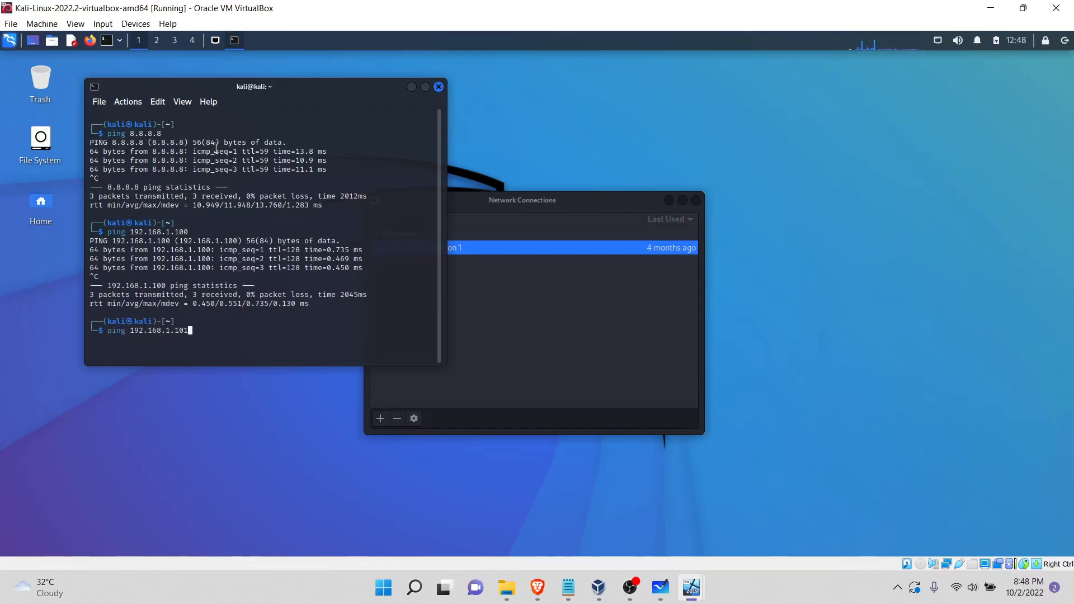
{"action": "key", "text": "Return"}
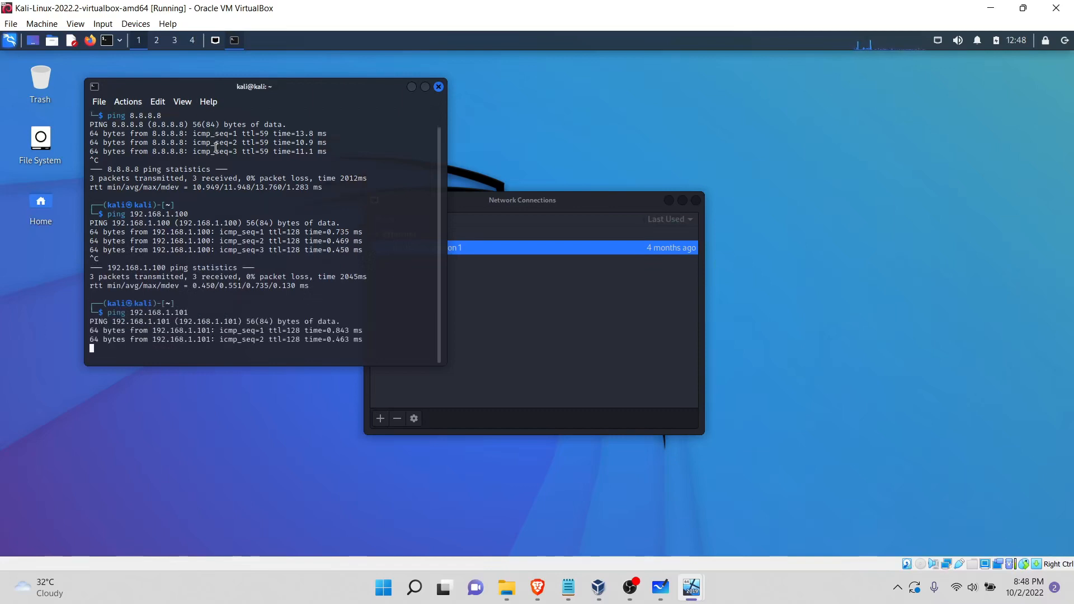
{"action": "key", "text": "ctrl+c"}
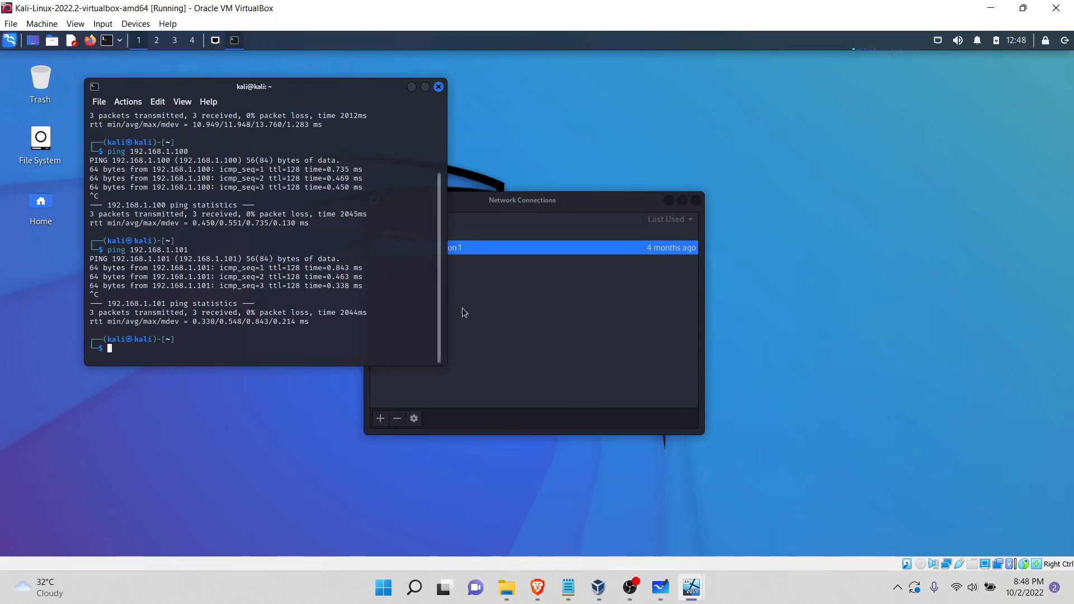
Step: Switch to the Workstation virtual machine and name its local Windows account PurpleXsec
{"action": "left_click", "coordinate": [699, 593]}
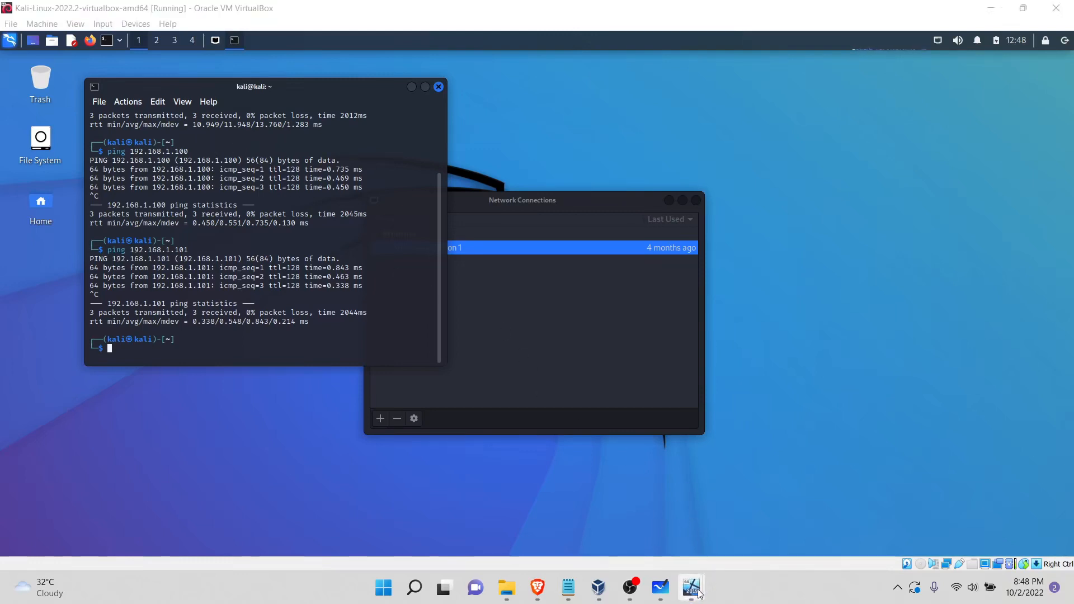
{"action": "mouse_move", "coordinate": [699, 593]}
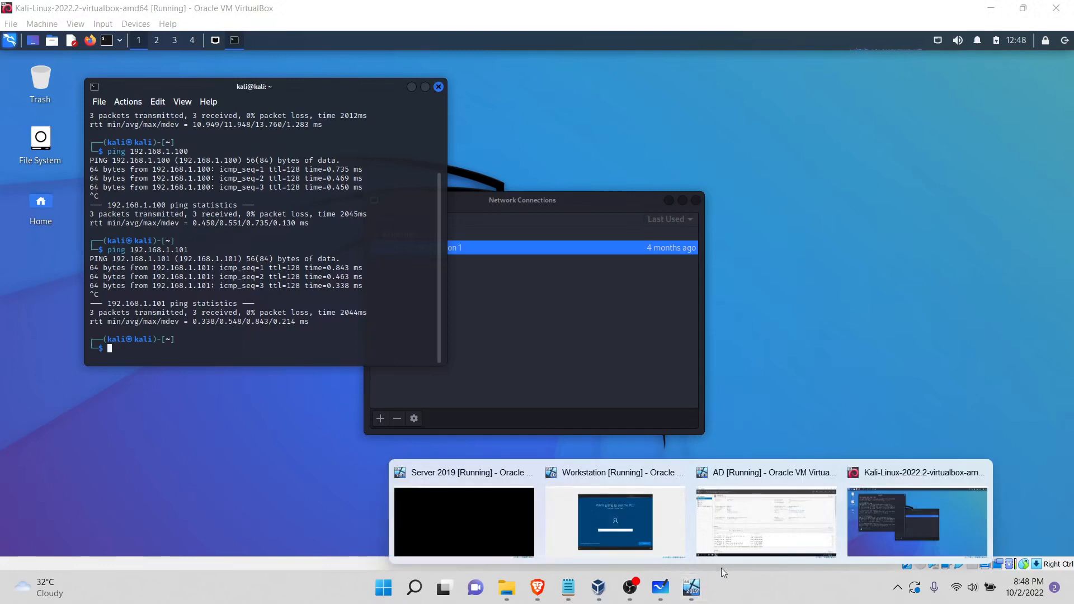
{"action": "left_click", "coordinate": [615, 523]}
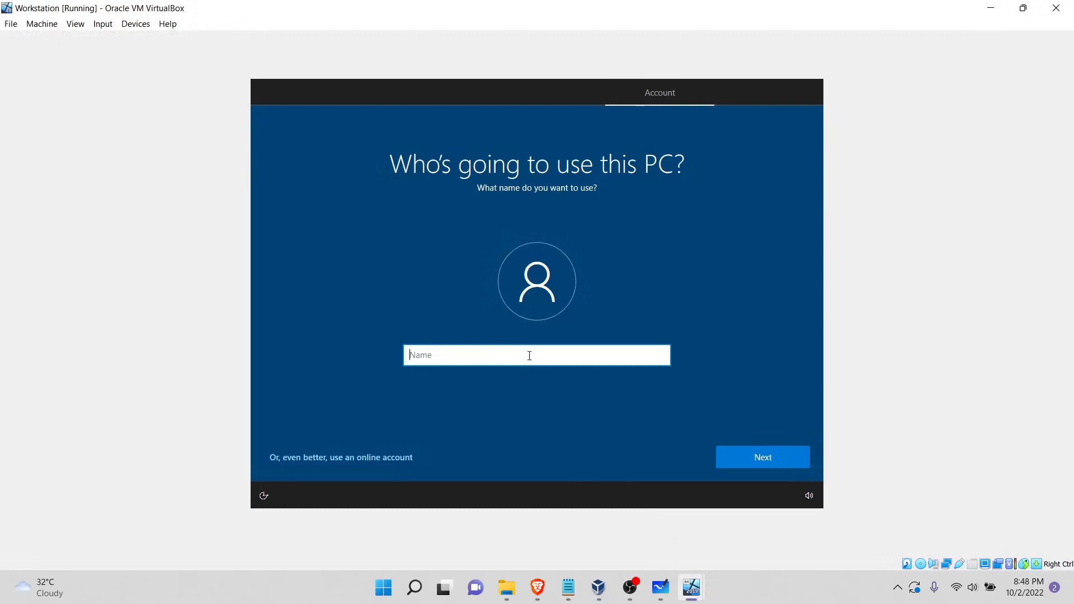
{"action": "type", "text": "Purple"}
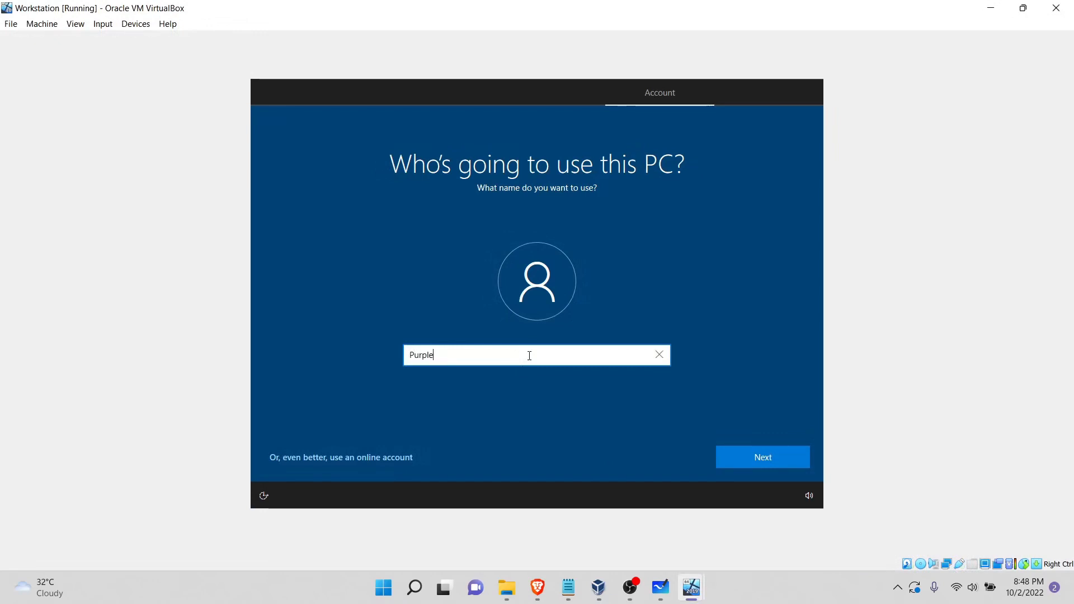
{"action": "type", "text": "Xsec"}
{"action": "left_click", "coordinate": [744, 463]}
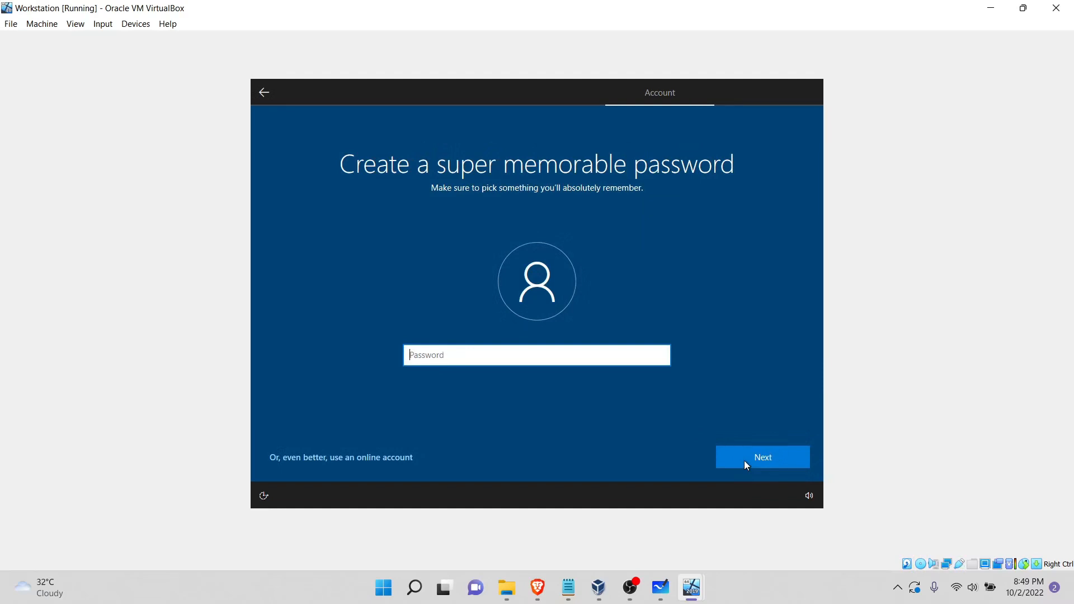
Step: Enter the password for the new local account and enter it again to confirm it
{"action": "type", "text": "••••••••••"}
{"action": "key", "text": "Return"}
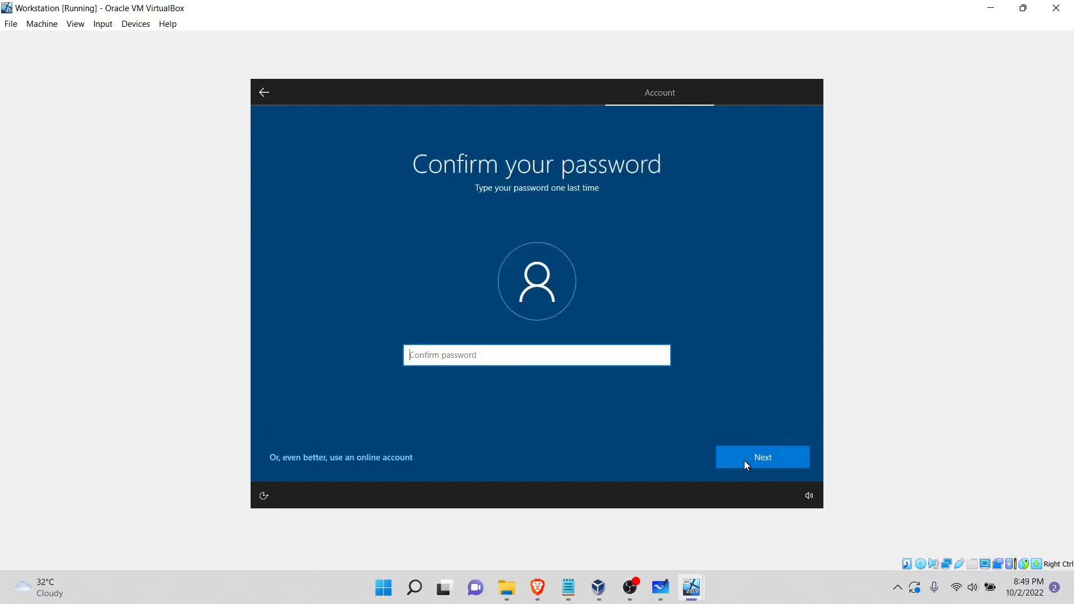
{"action": "type", "text": "••••••••••"}
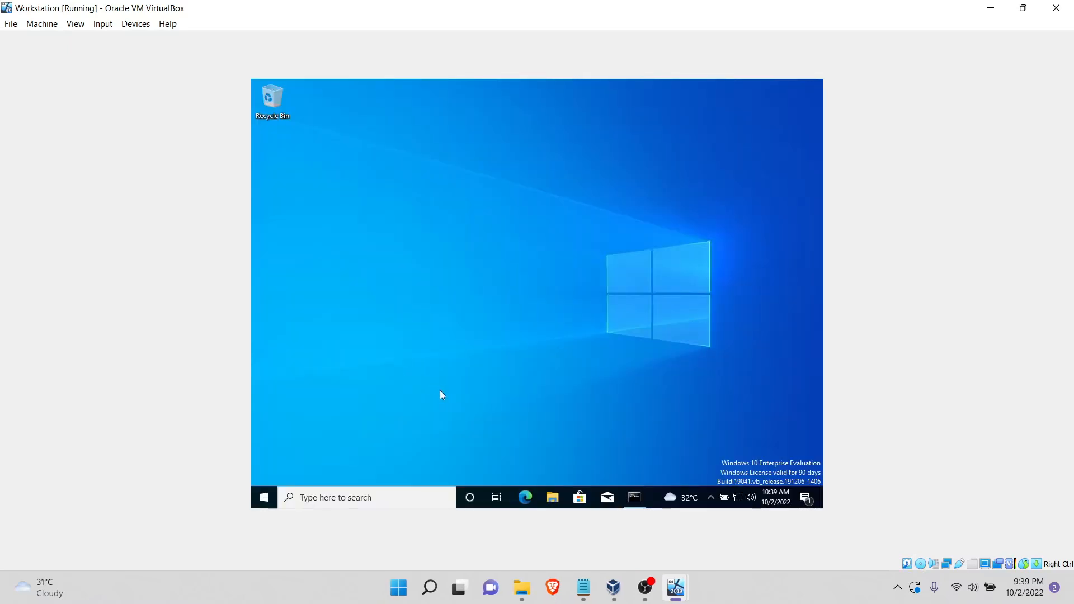
Step: Toggle Auto-resize Guest Display off and back on for the Workstation machine so its desktop fills the window
{"action": "left_click", "coordinate": [84, 24]}
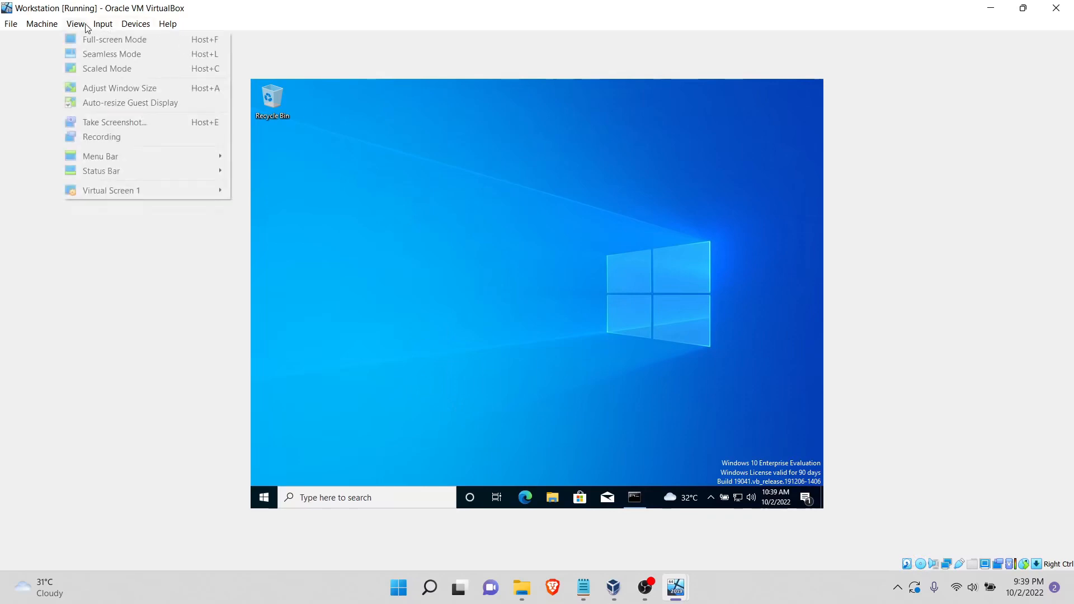
{"action": "left_click", "coordinate": [102, 108]}
{"action": "left_click", "coordinate": [77, 24]}
{"action": "left_click", "coordinate": [89, 101]}
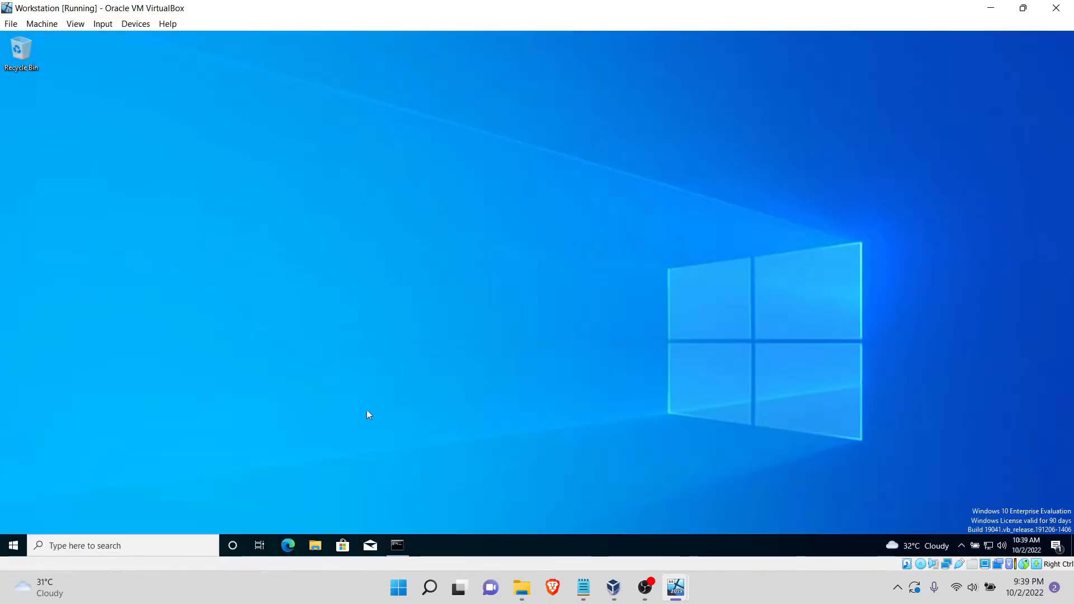
Step: Search Windows for workgroup and open the Change workgroup name settings
{"action": "left_click", "coordinate": [117, 544]}
{"action": "key", "text": "BackSpace"}
{"action": "type", "text": "workgroup"}
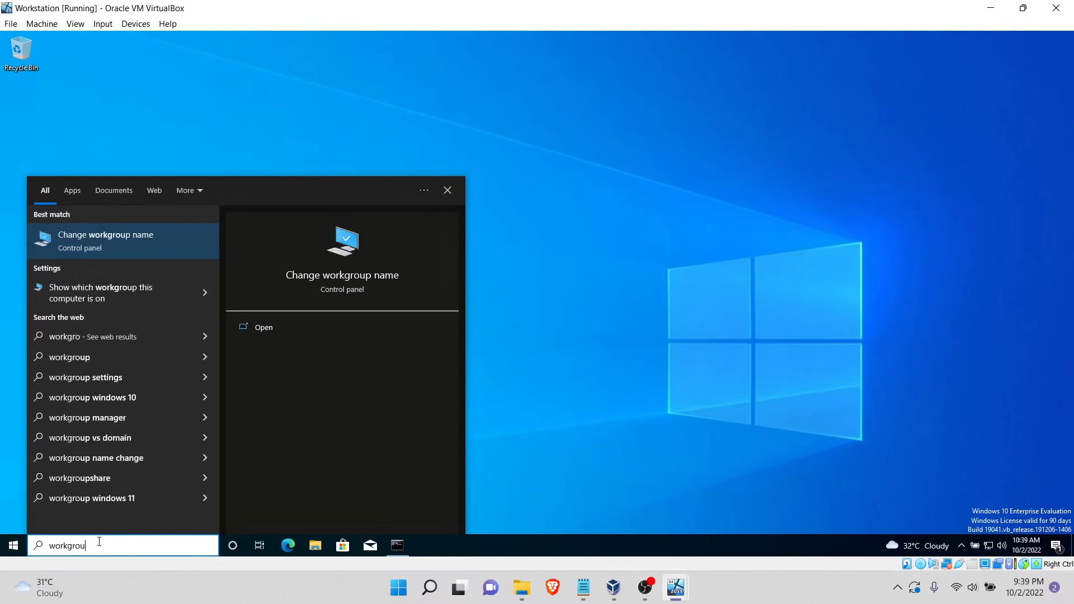
{"action": "left_click", "coordinate": [182, 240]}
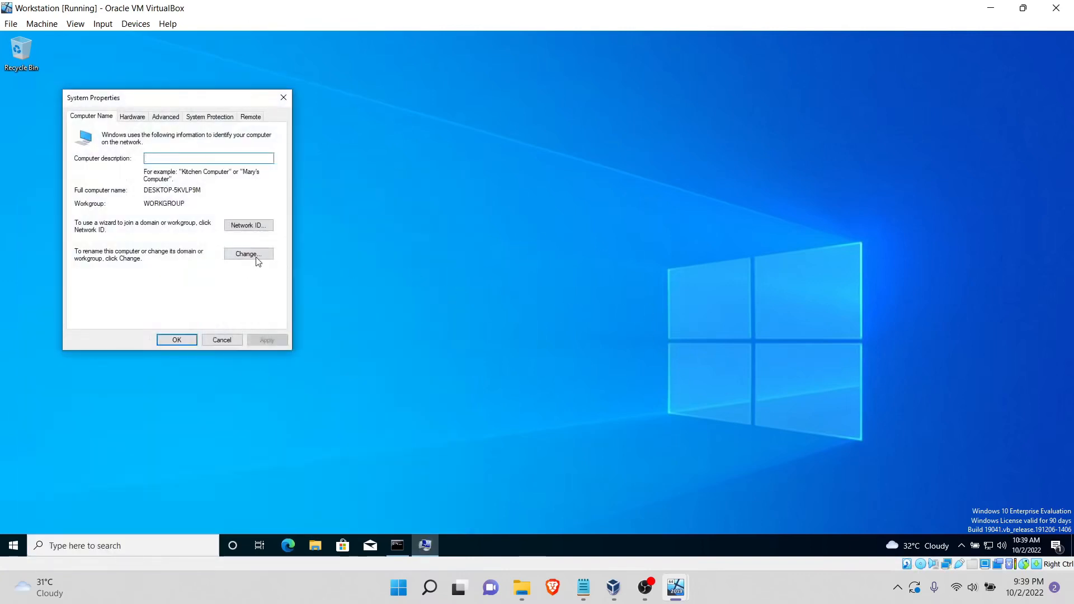
Step: Examine the Ethernet adapter's IPv4 address, gateway and DNS settings, and close all network windows
{"action": "left_click", "coordinate": [963, 545]}
{"action": "left_click", "coordinate": [988, 546]}
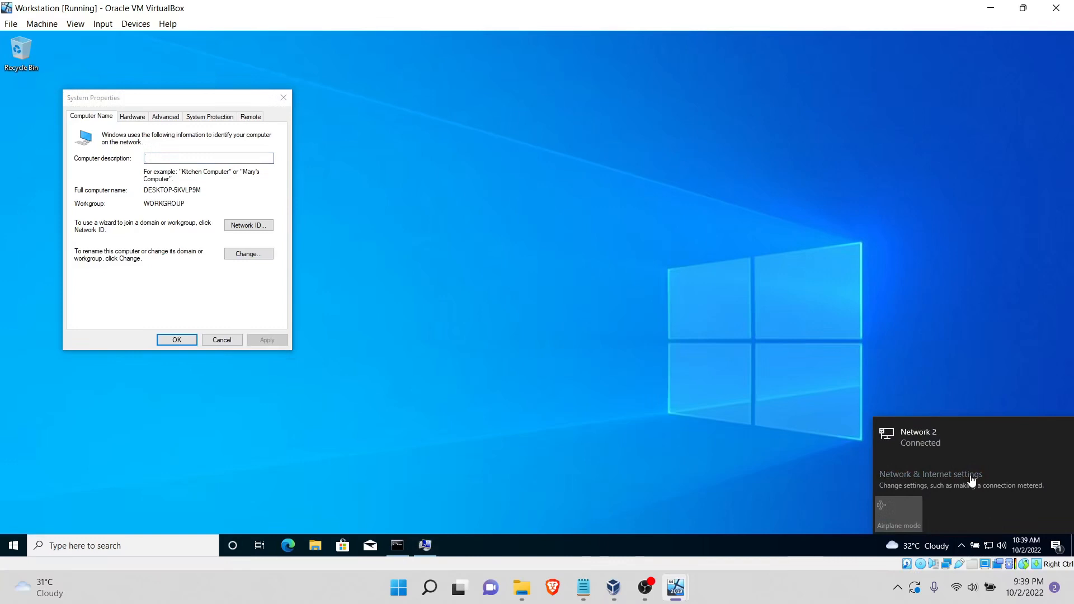
{"action": "left_click", "coordinate": [977, 480]}
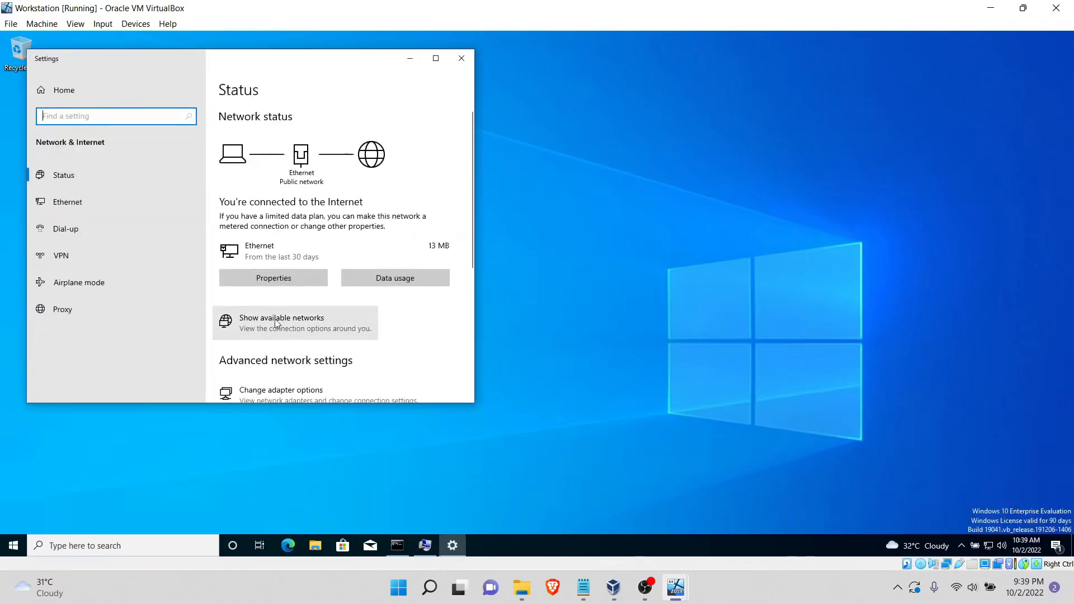
{"action": "scroll", "coordinate": [296, 336], "scroll_direction": "down", "scroll_amount": 1}
{"action": "left_click", "coordinate": [399, 351]}
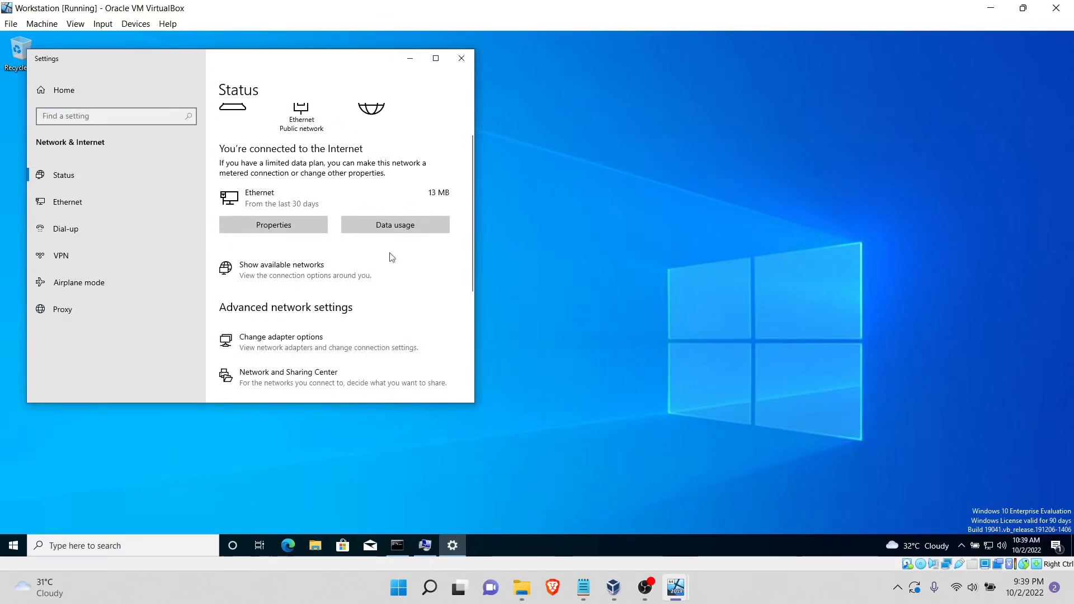
{"action": "left_click", "coordinate": [300, 209]}
{"action": "double_click", "coordinate": [300, 208]}
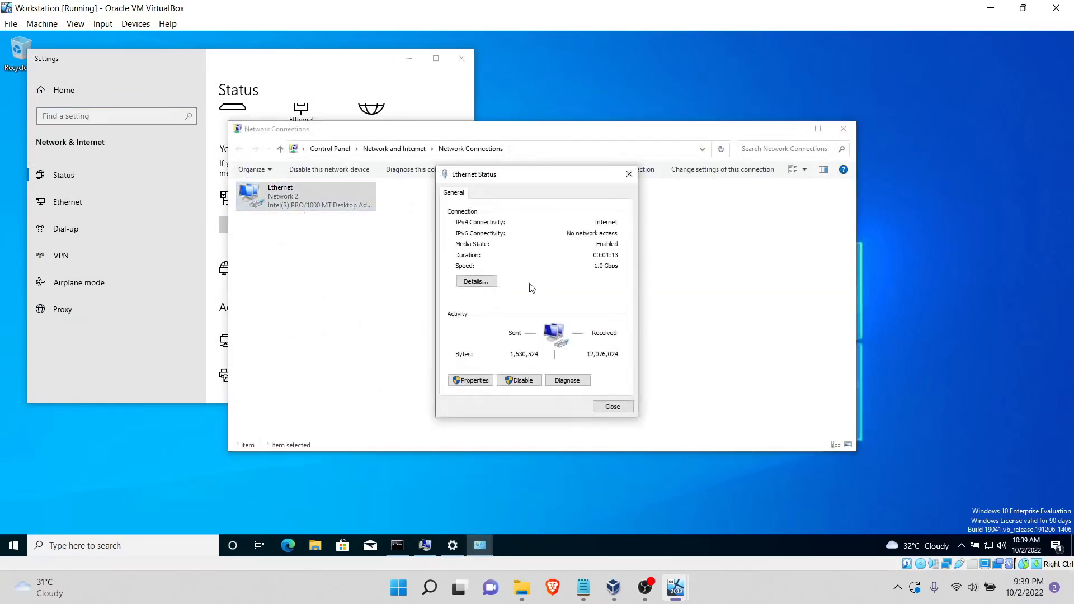
{"action": "left_click", "coordinate": [467, 380]}
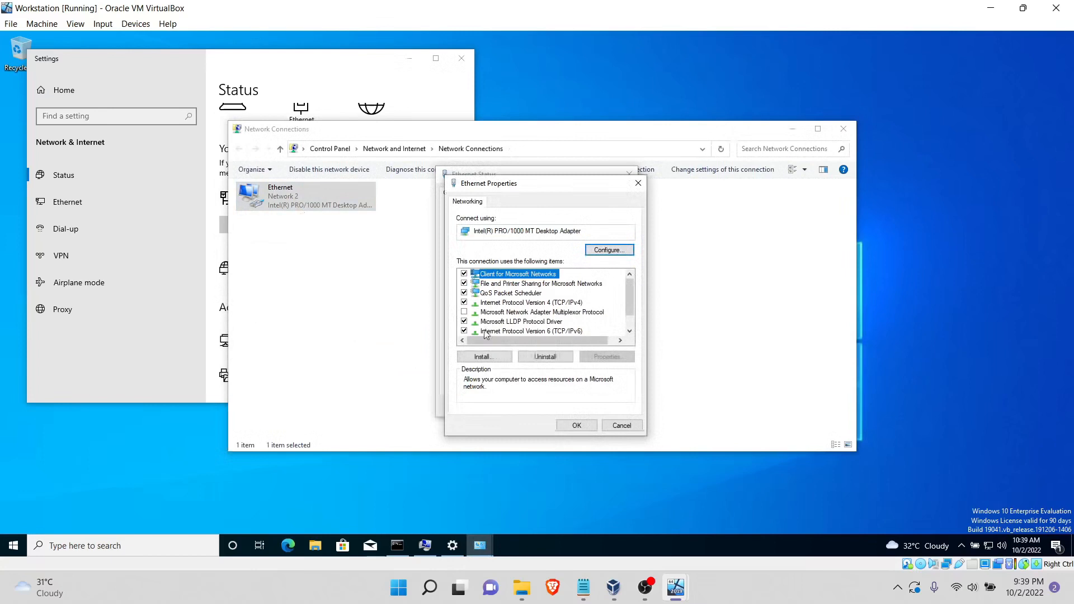
{"action": "double_click", "coordinate": [520, 303]}
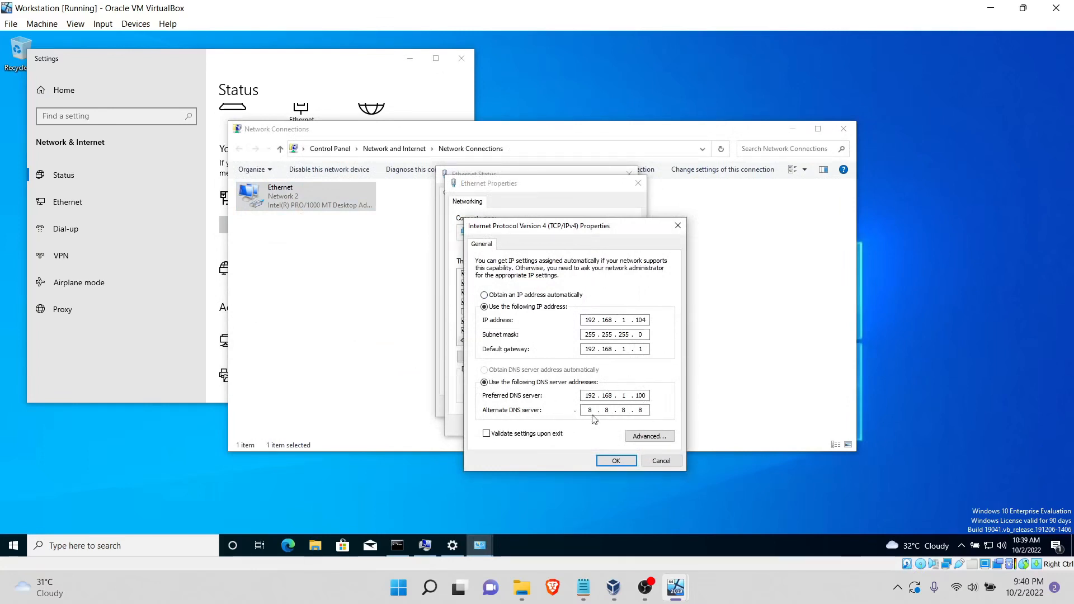
{"action": "left_click", "coordinate": [618, 462]}
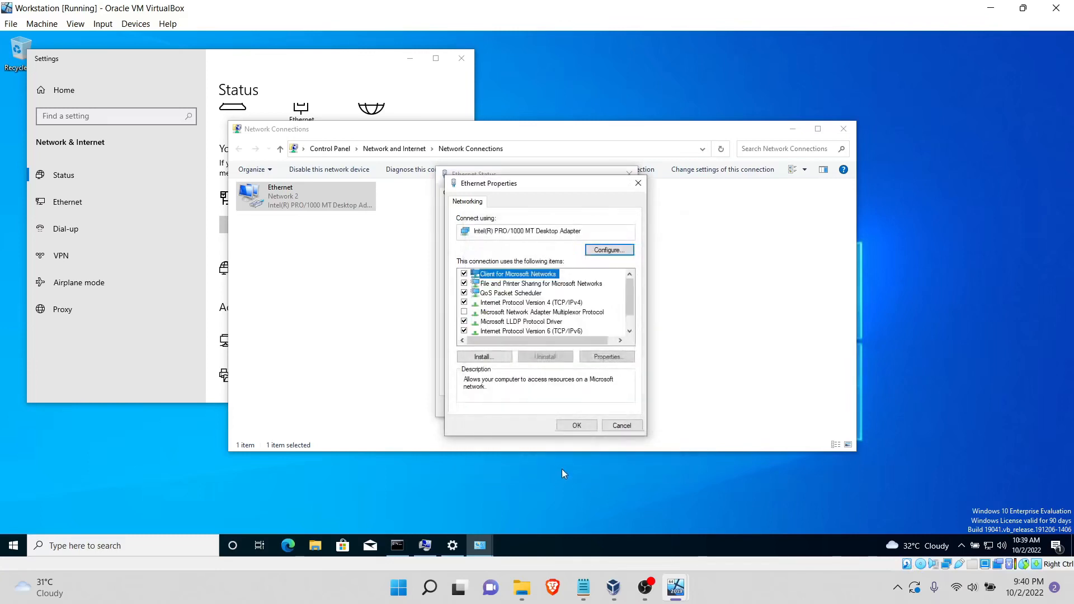
{"action": "left_click", "coordinate": [593, 428]}
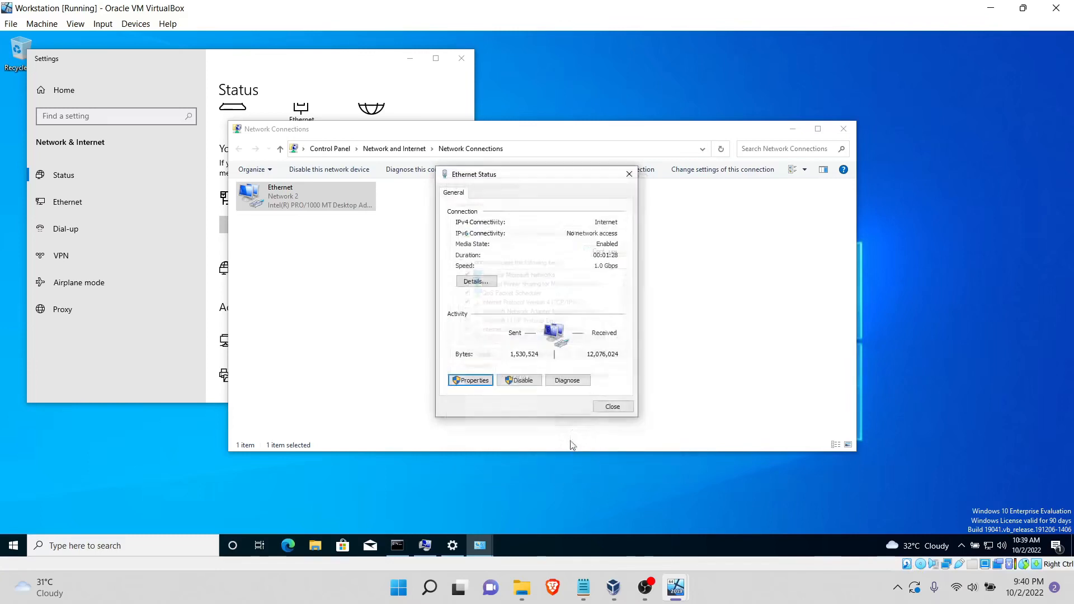
{"action": "left_click", "coordinate": [611, 406]}
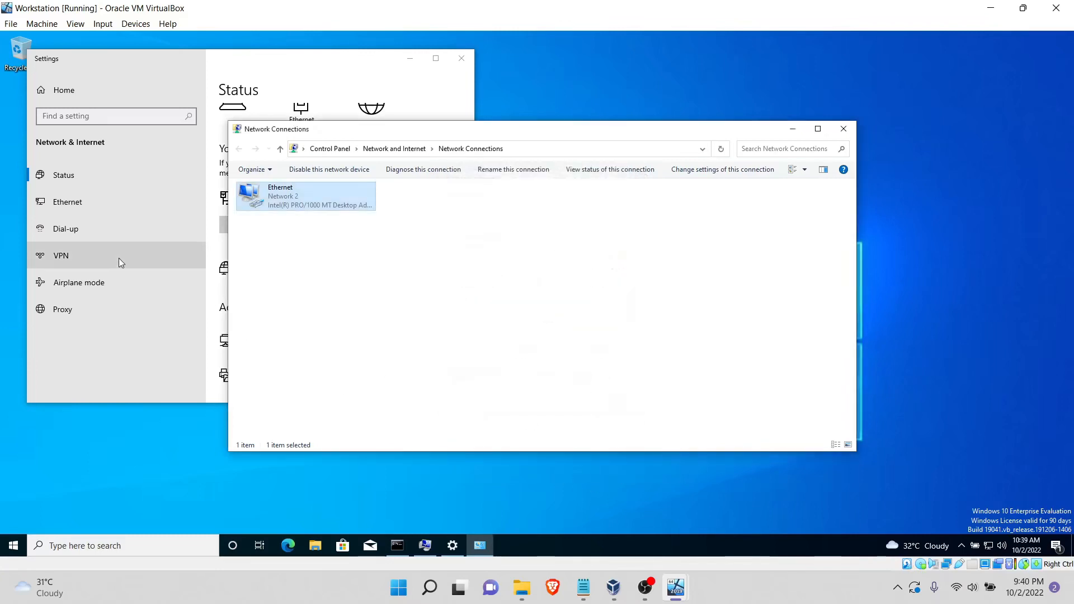
{"action": "left_click", "coordinate": [843, 129]}
{"action": "left_click", "coordinate": [461, 58]}
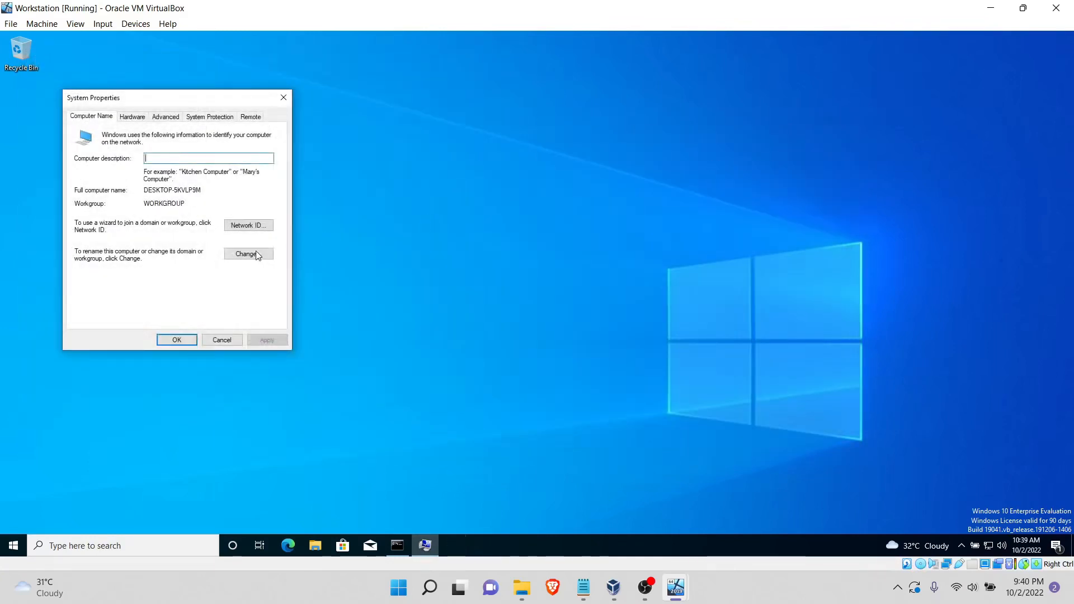
Step: Change the computer's membership from workgroup to the domain malware.com and submit the change
{"action": "left_click", "coordinate": [247, 255]}
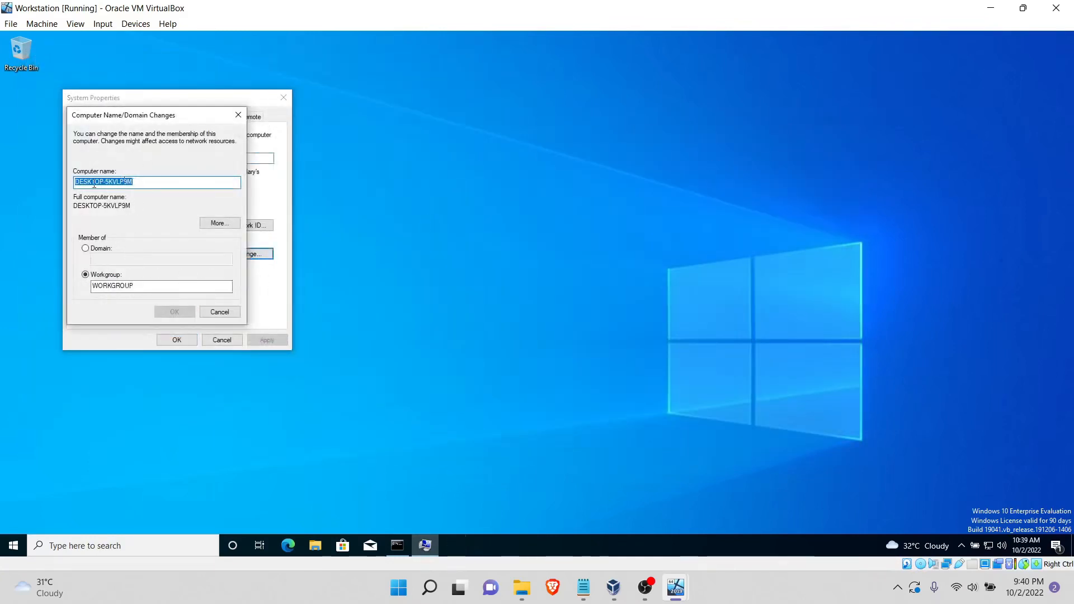
{"action": "left_click", "coordinate": [150, 182]}
{"action": "left_click", "coordinate": [102, 249]}
{"action": "left_click", "coordinate": [118, 259]}
{"action": "type", "text": "malware.com"}
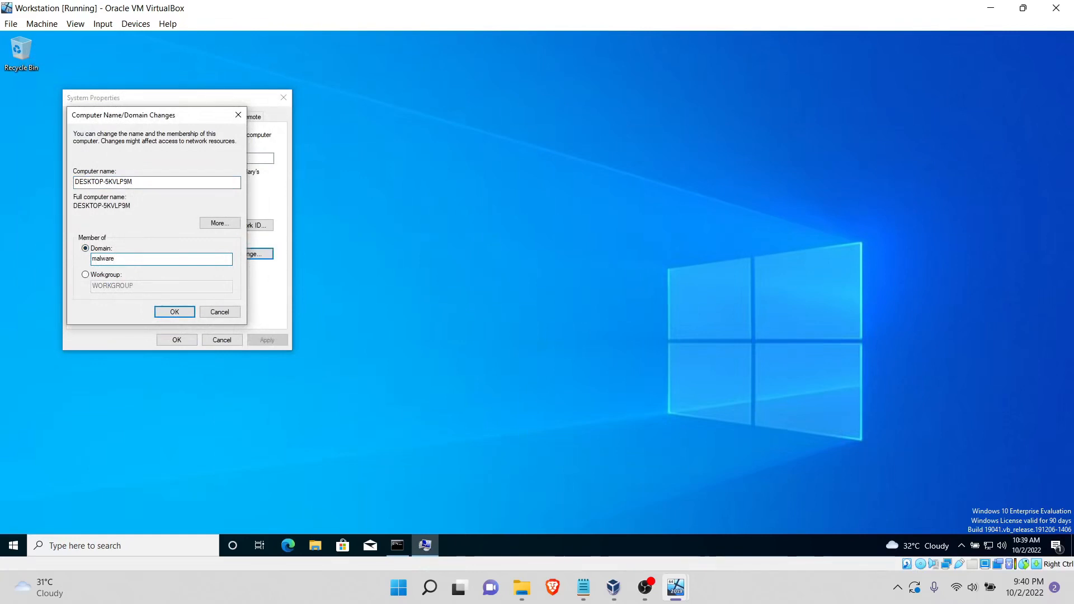
{"action": "left_click", "coordinate": [166, 313]}
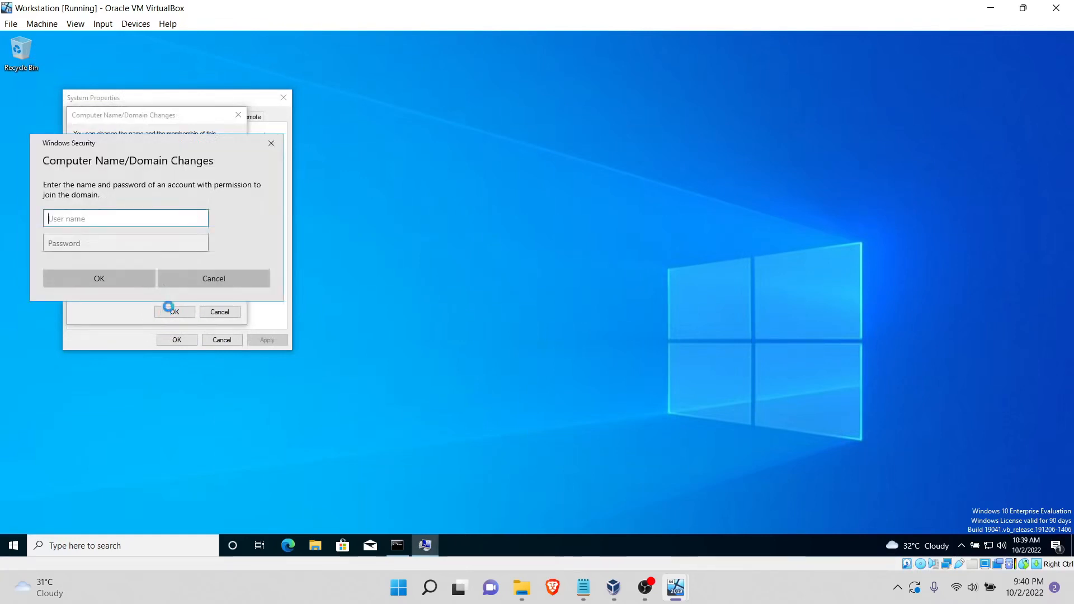
Step: Authorize the domain join with the administrator user name and the account password, and acknowledge the follow-up messages
{"action": "type", "text": "administ"}
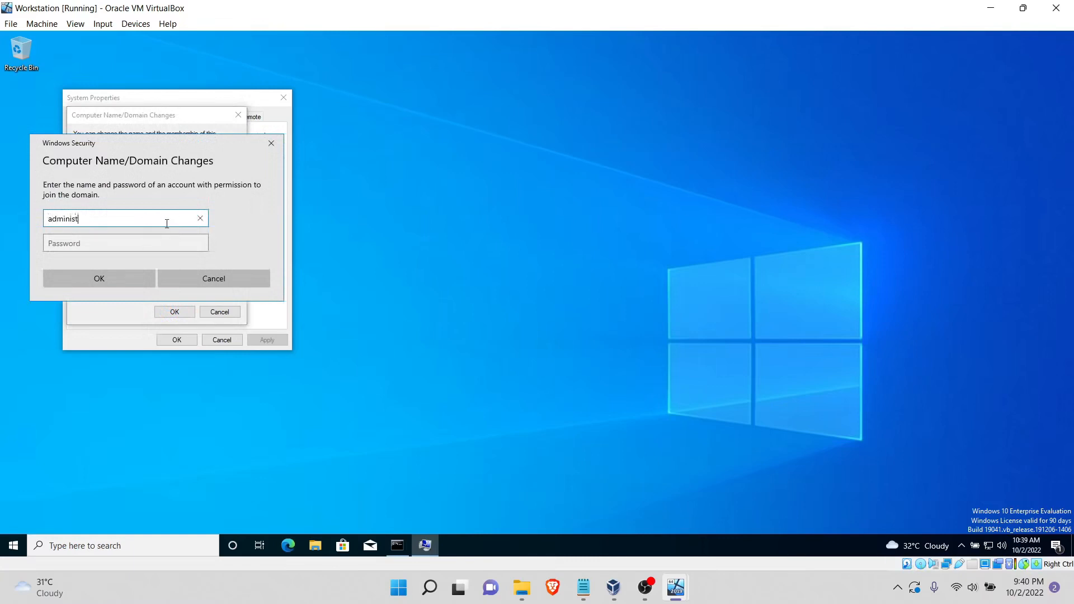
{"action": "type", "text": "rator"}
{"action": "key", "text": "Tab"}
{"action": "type", "text": "••••••••••"}
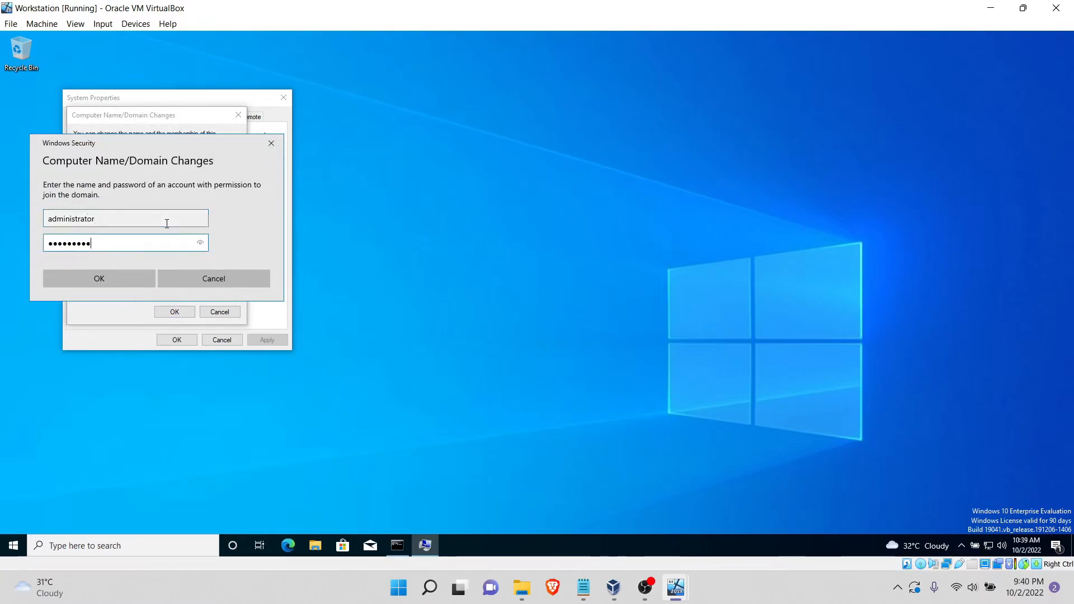
{"action": "key", "text": "Return"}
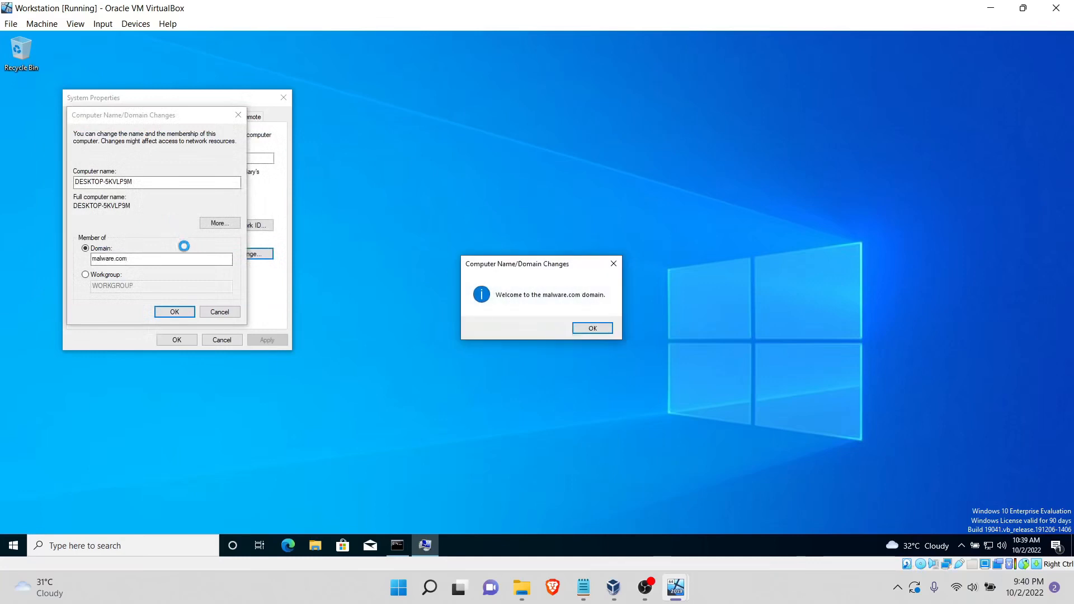
{"action": "left_click", "coordinate": [592, 330]}
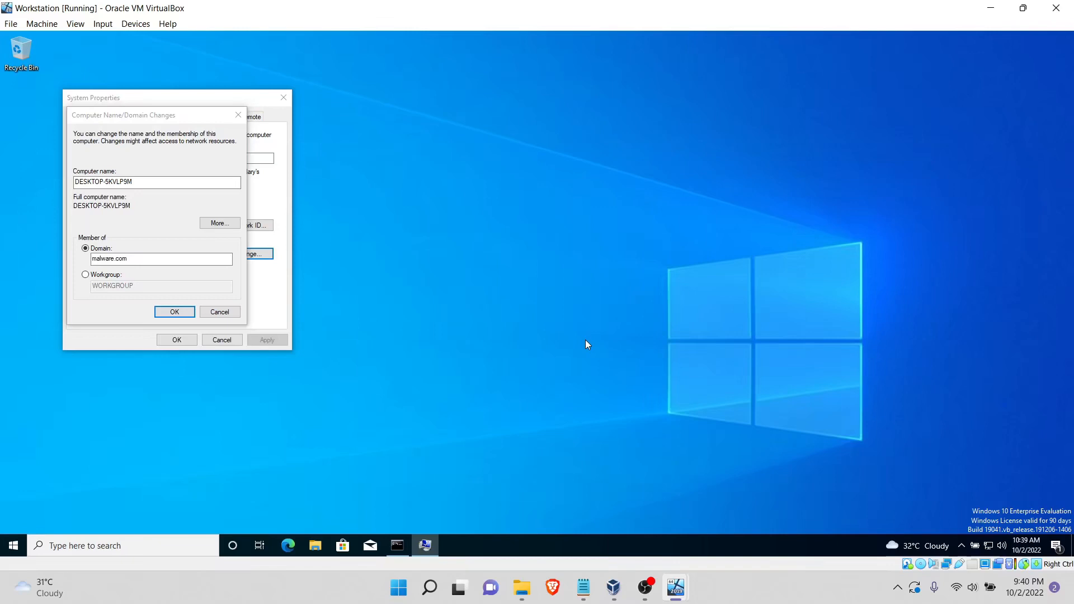
{"action": "left_click", "coordinate": [605, 304]}
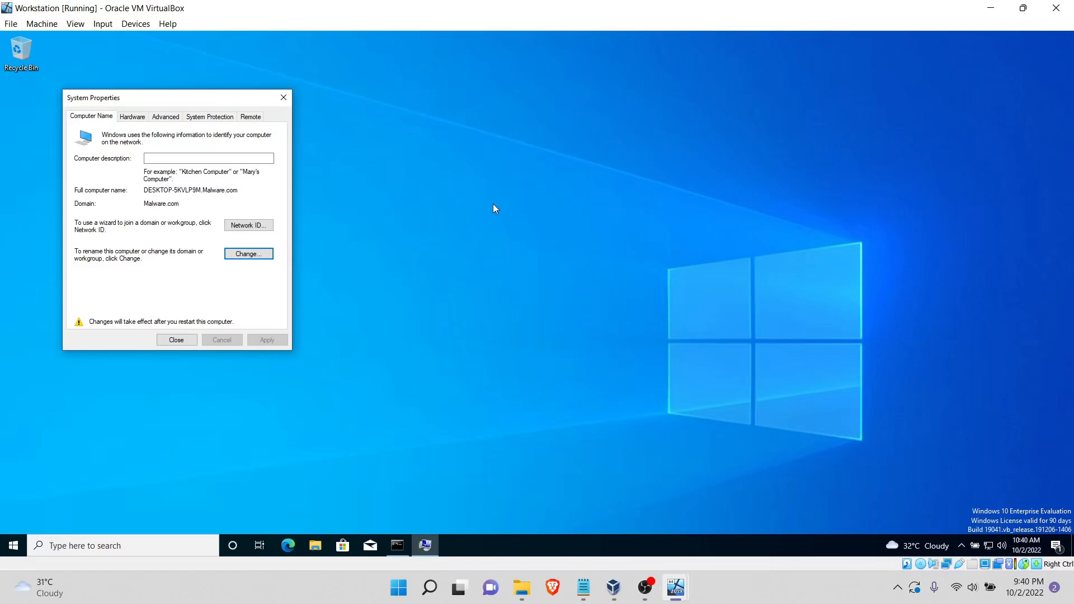
Step: Switch to the Kali virtual machine and activate the password field for the kali login
{"action": "mouse_move", "coordinate": [676, 588]}
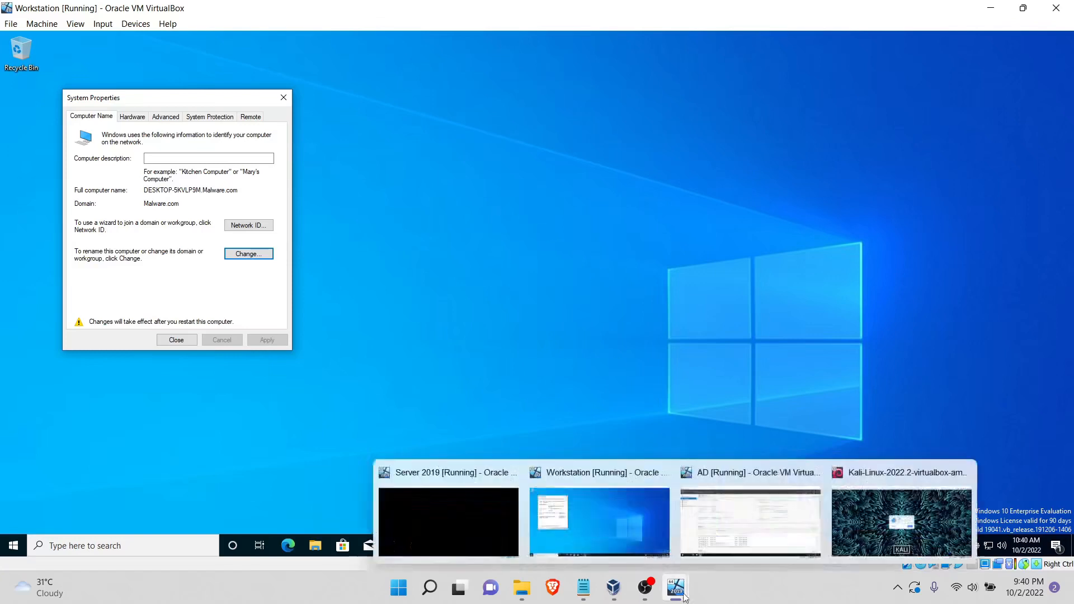
{"action": "left_click", "coordinate": [954, 547]}
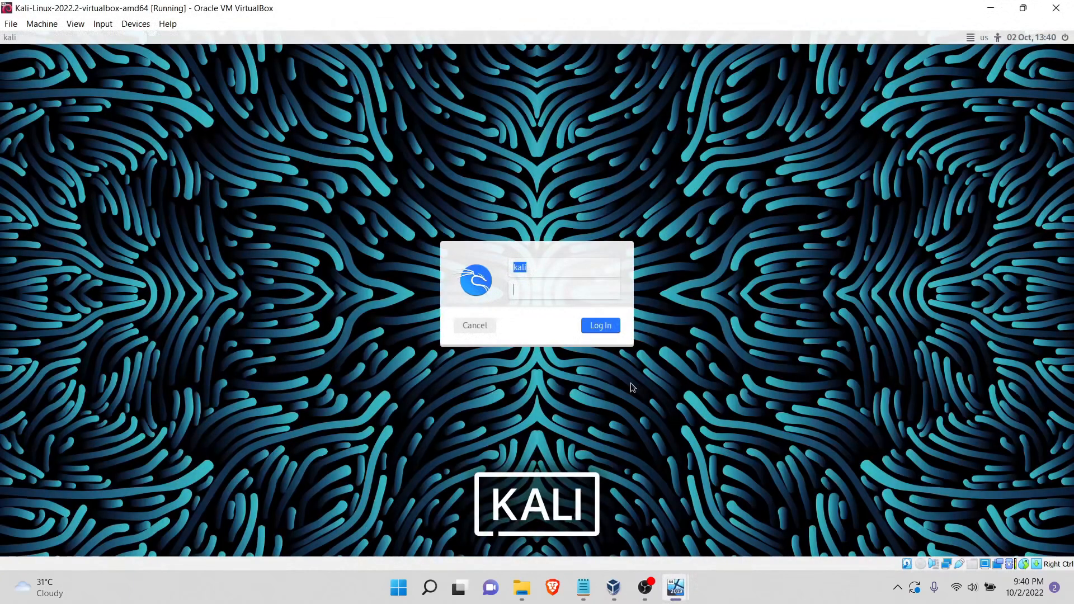
{"action": "left_click", "coordinate": [558, 290]}
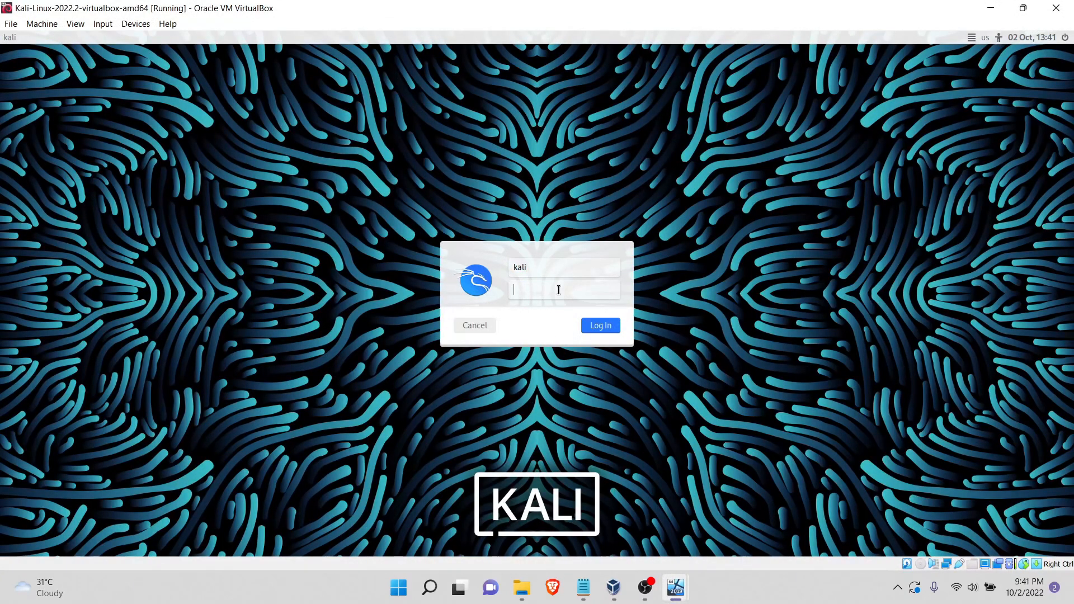